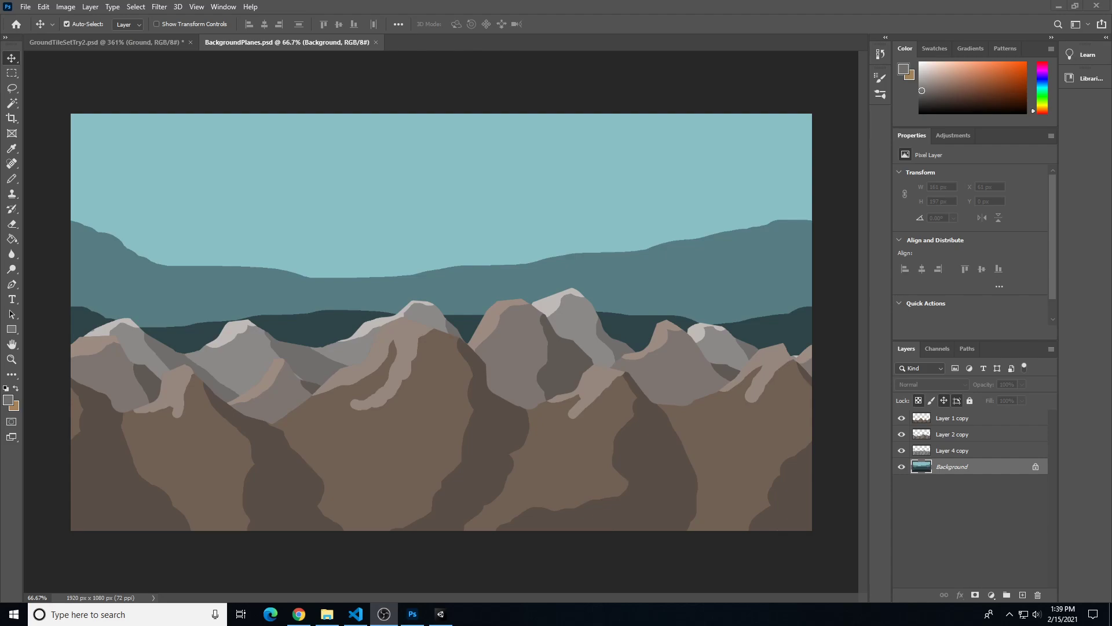
# Hide and reshow the three mountain layers one at a time to examine how the background planes are stacked
pyautogui.click(11, 58)
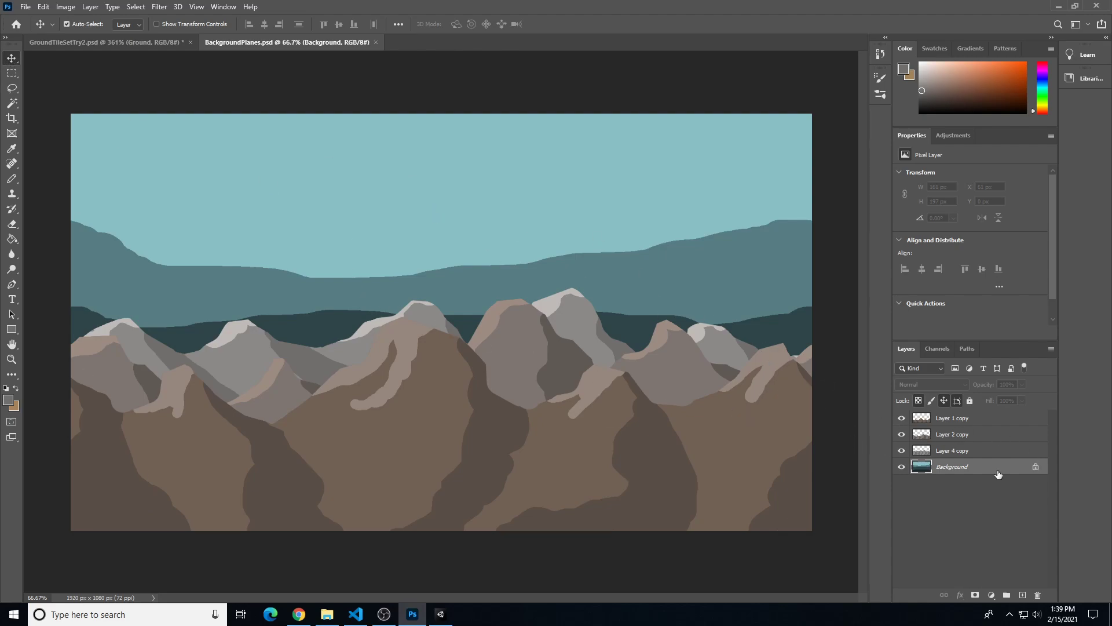
pyautogui.click(901, 418)
pyautogui.click(902, 417)
pyautogui.click(99, 597)
pyautogui.click(902, 450)
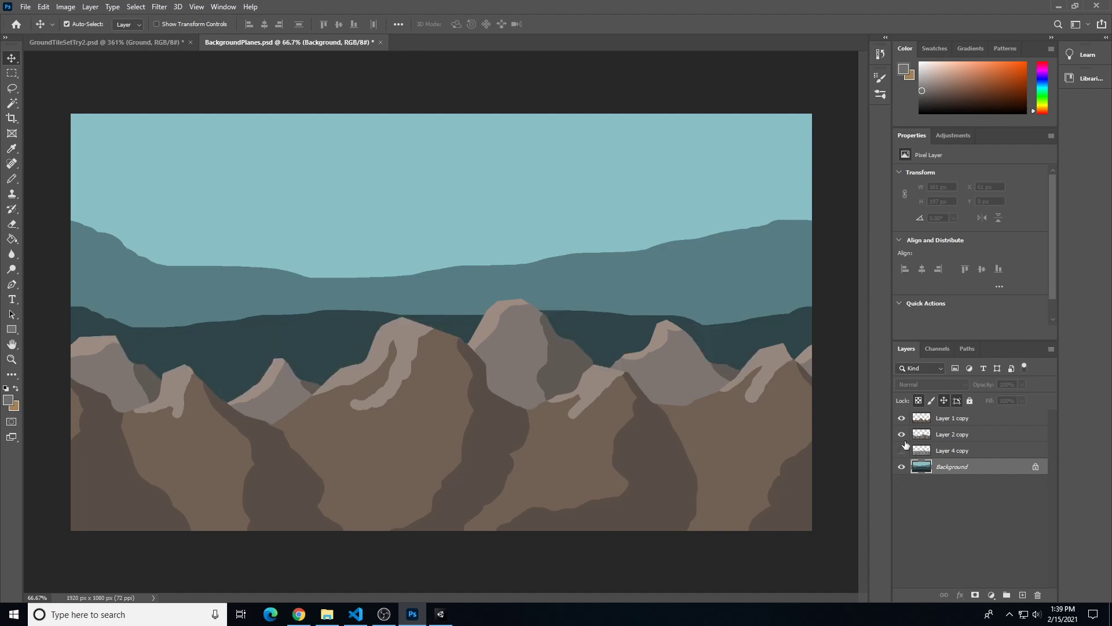
pyautogui.click(902, 434)
pyautogui.click(902, 418)
pyautogui.click(902, 417)
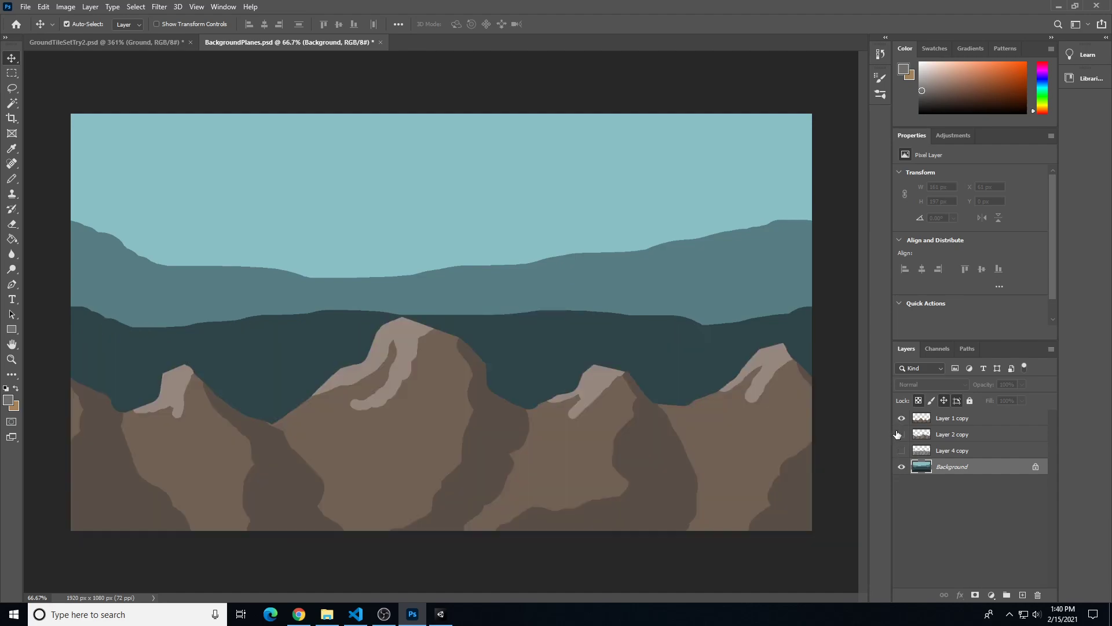
pyautogui.click(902, 434)
pyautogui.click(902, 450)
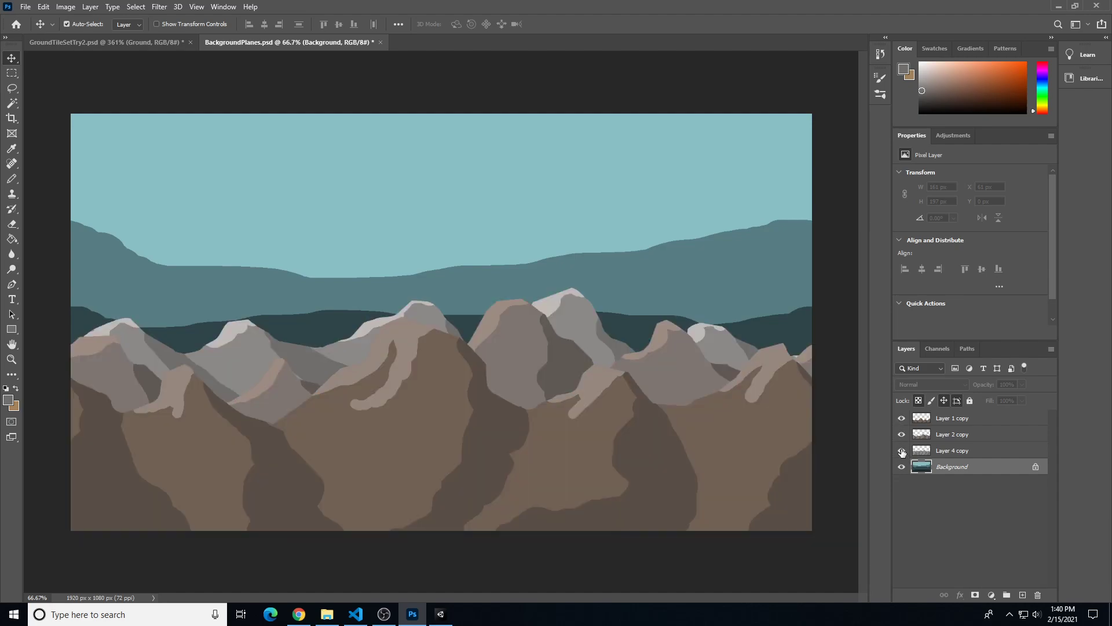
# Toggle the farthest and nearest mountain layers off and on to compare their depth against the sky background
pyautogui.click(952, 418)
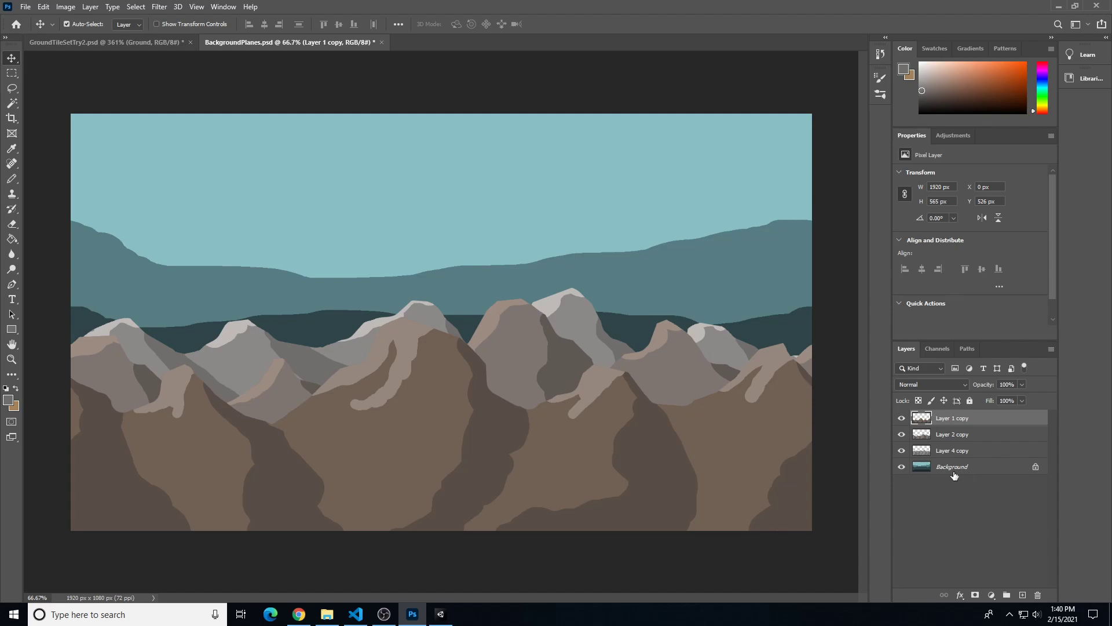
pyautogui.click(973, 456)
pyautogui.click(901, 451)
pyautogui.click(900, 451)
pyautogui.click(901, 418)
pyautogui.click(902, 419)
# Shift the front and middle mountain layers sideways to preview the parallax movement, and undo the shift
pyautogui.click(959, 417)
pyautogui.moveTo(428, 433); pyautogui.dragTo(492, 446)
pyautogui.click(523, 351)
pyautogui.moveTo(526, 347); pyautogui.dragTo(595, 356)
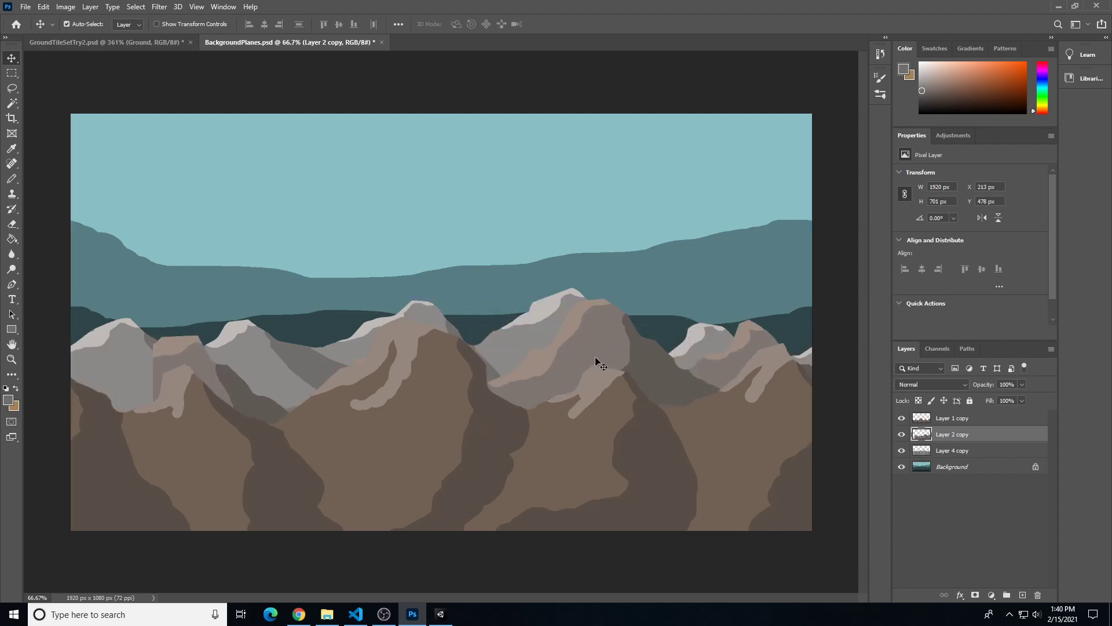
pyautogui.hotkey('ctrl', 'z')
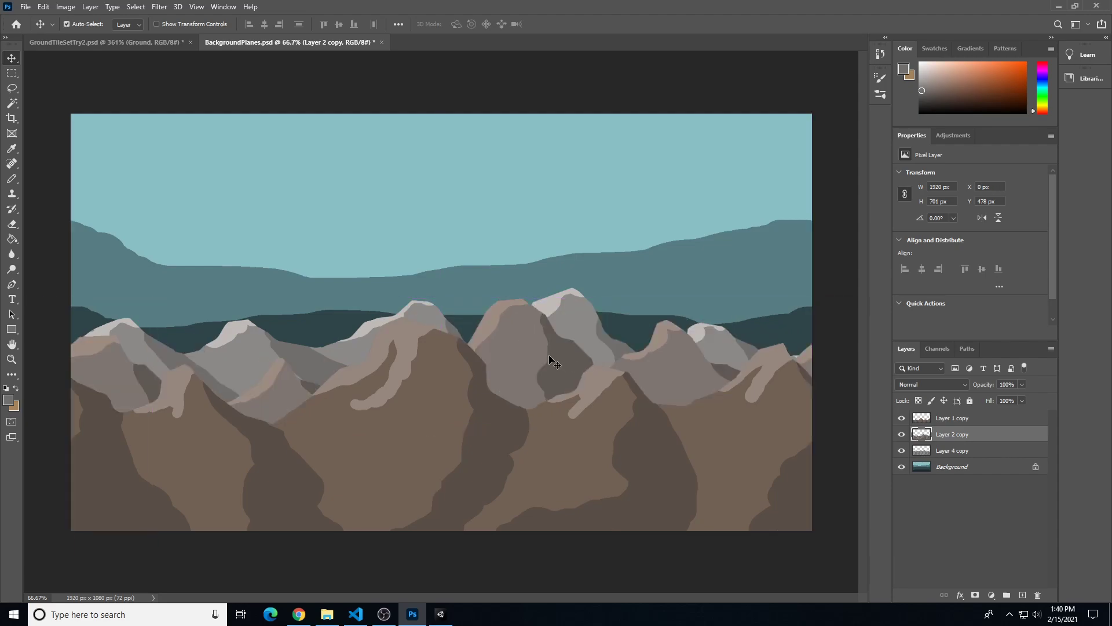
pyautogui.click(576, 318)
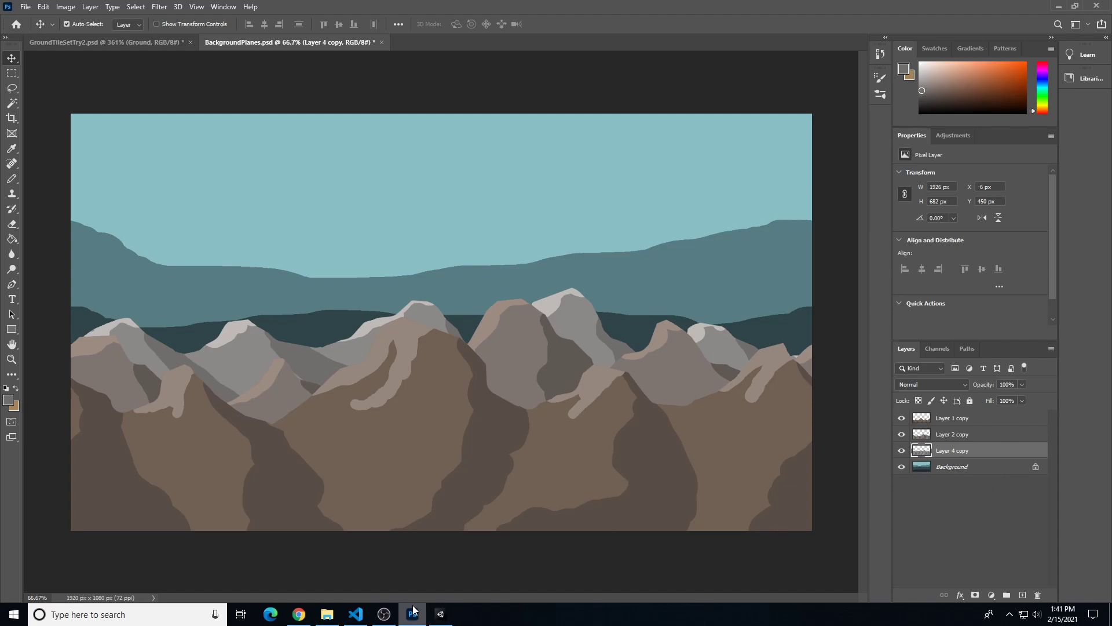
# Switch to Unity and set the Game view's aspect ratio to 16:9 Aspect
pyautogui.click(440, 614)
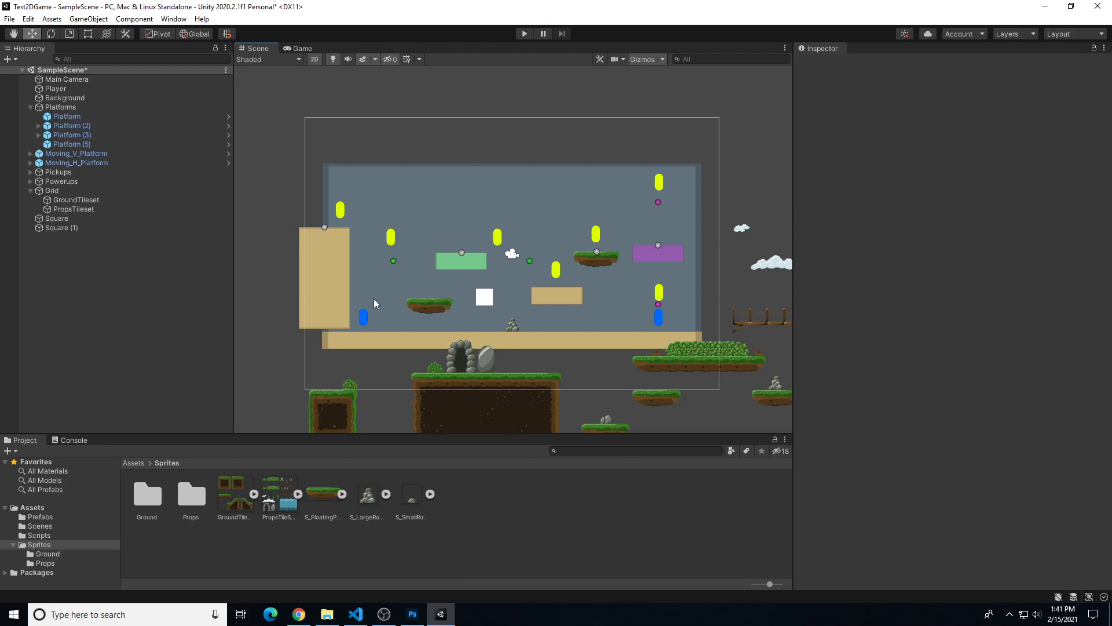
pyautogui.scroll(3, 426, 268)
pyautogui.moveTo(424, 265); pyautogui.dragTo(398, 254, button='middle')
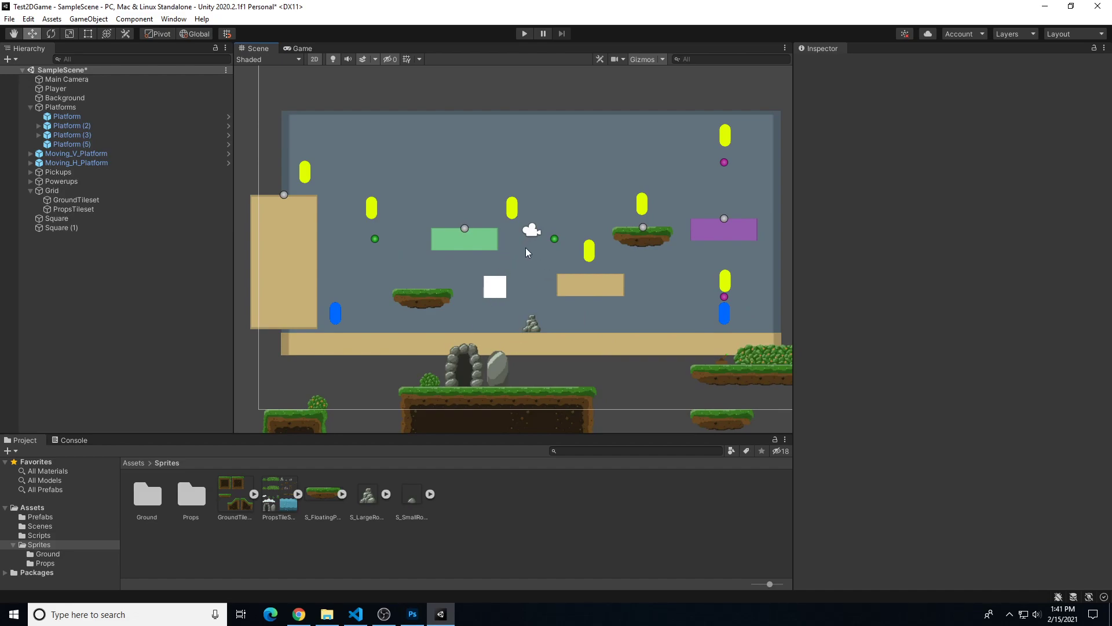
pyautogui.moveTo(493, 220)
pyautogui.mouseDown(button='middle')
pyautogui.moveTo(475, 222)
pyautogui.moveTo(492, 215)
pyautogui.moveTo(481, 223)
pyautogui.moveTo(489, 237)
pyautogui.mouseUp(button='middle')
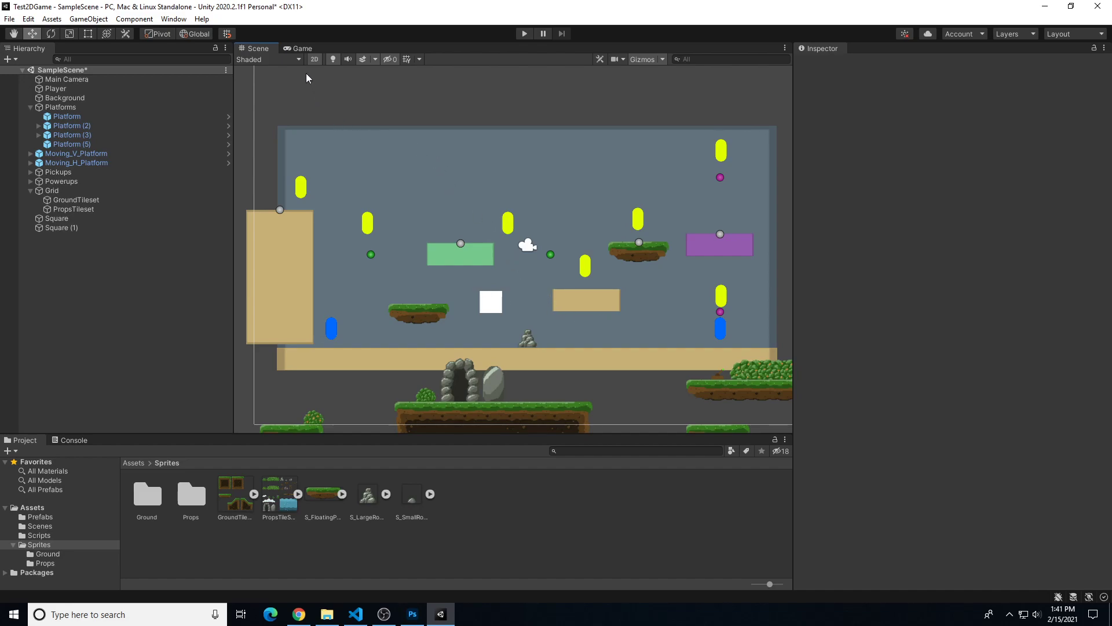
pyautogui.click(302, 49)
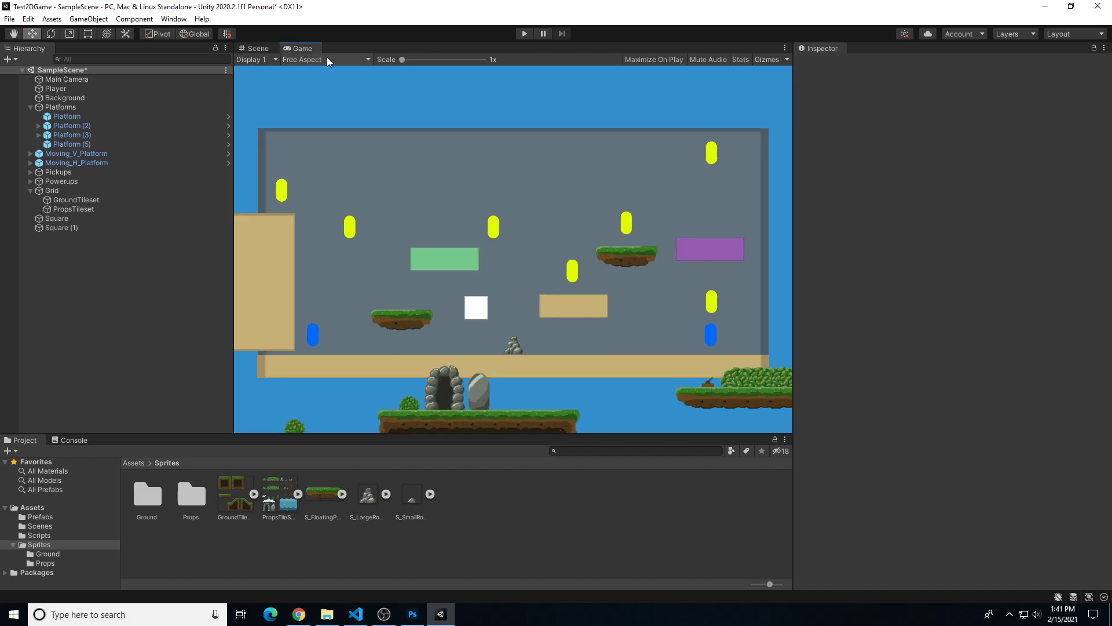
pyautogui.click(328, 60)
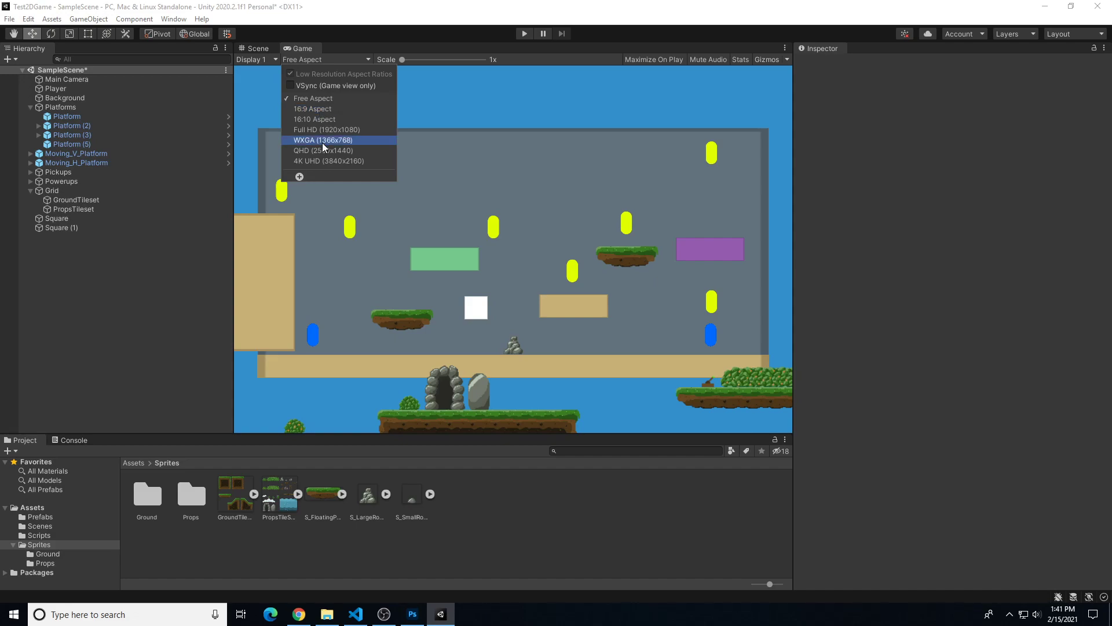
pyautogui.click(311, 110)
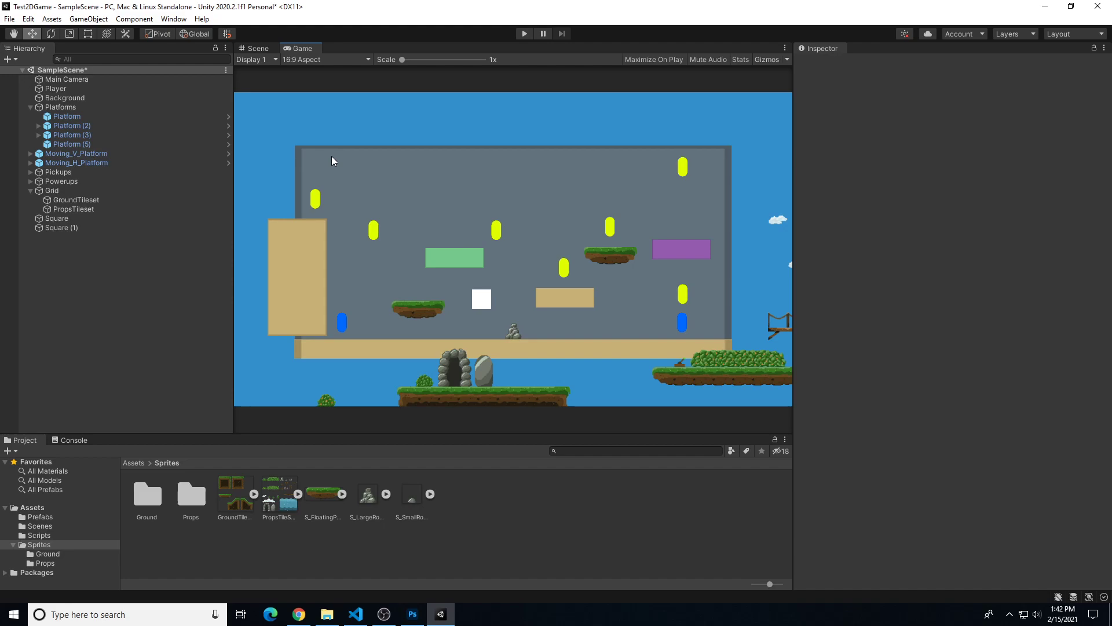
pyautogui.click(335, 60)
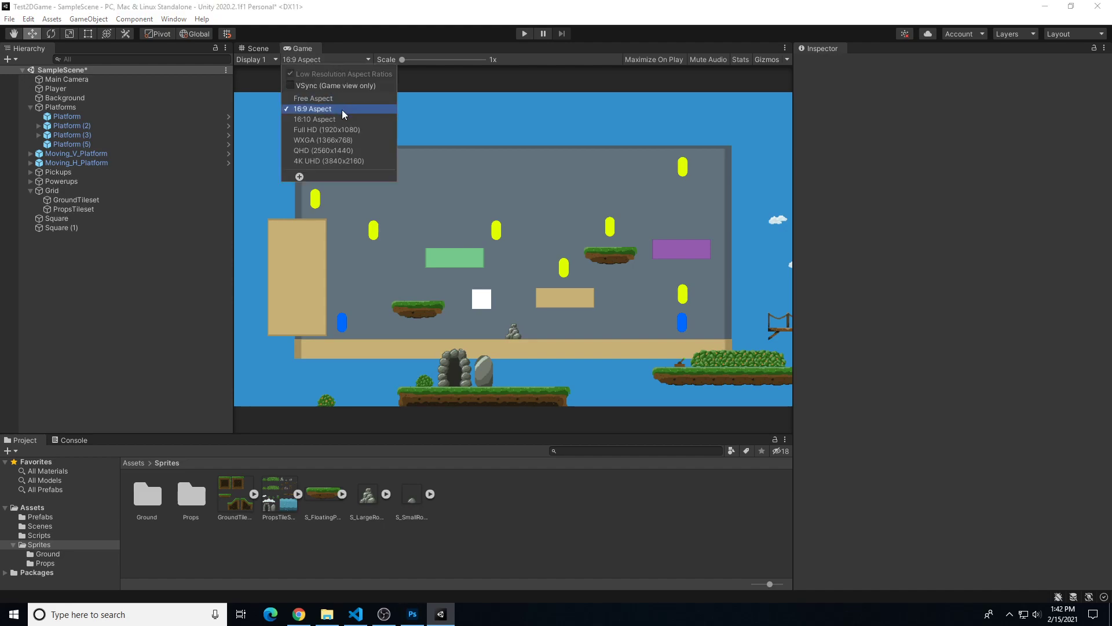
pyautogui.click(332, 62)
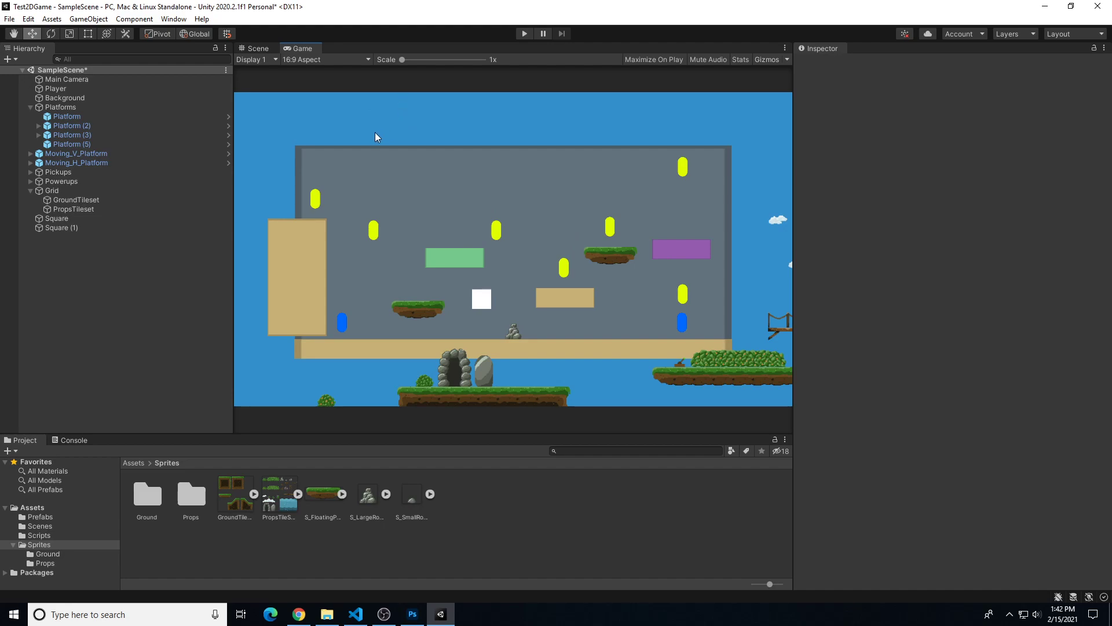
# Switch to Photoshop and create a new 1920 x 1080 px RGB document at 72 pixels per inch
pyautogui.click(413, 614)
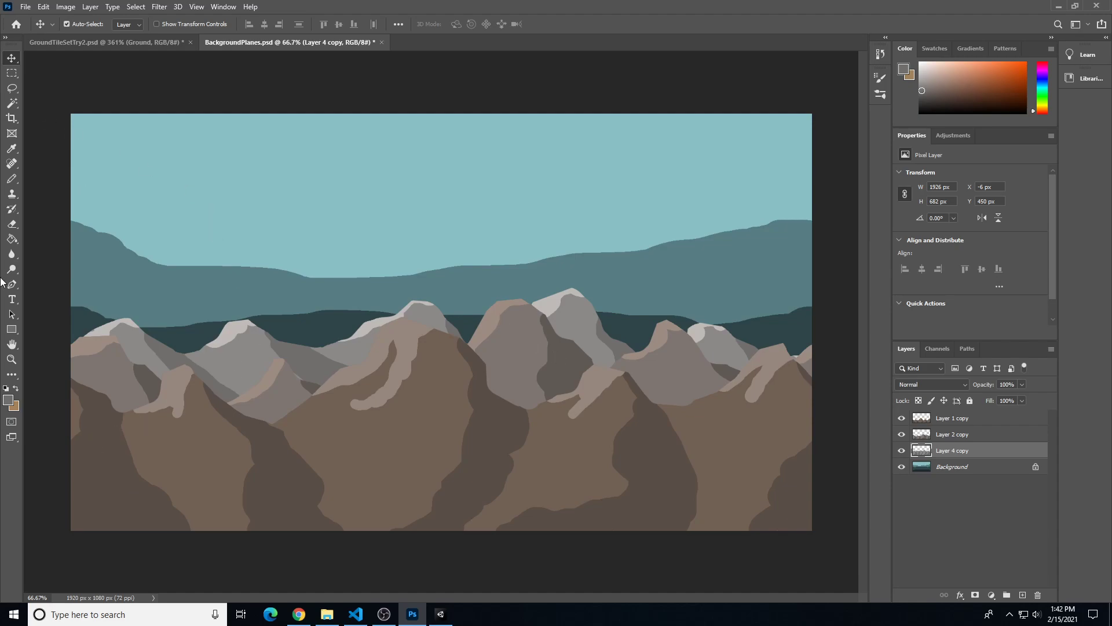
pyautogui.click(25, 6)
pyautogui.click(33, 24)
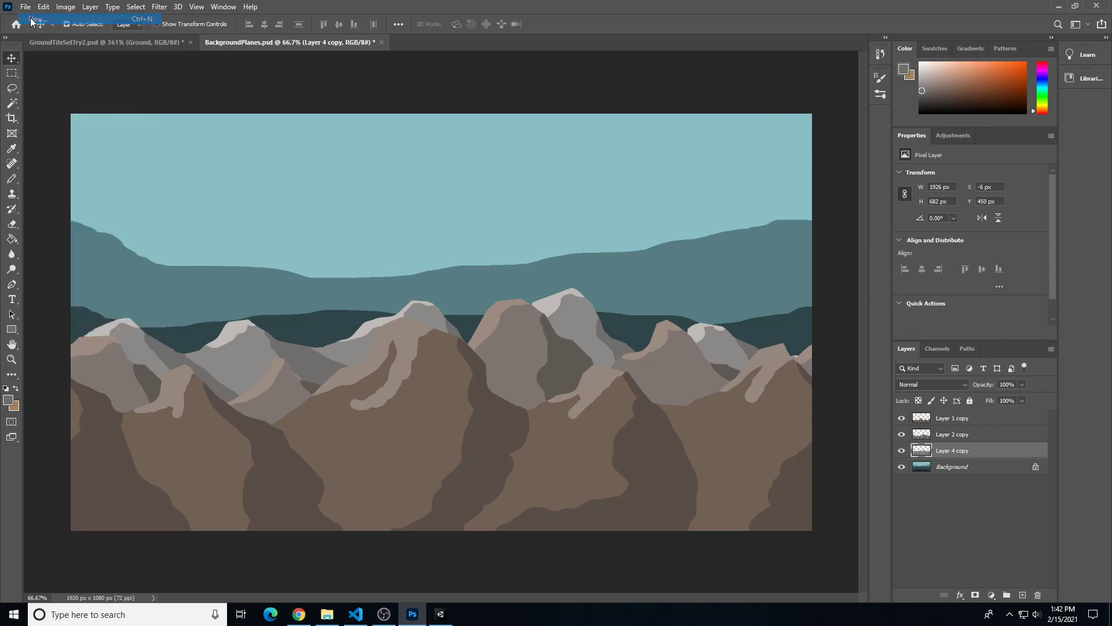
pyautogui.click(669, 184)
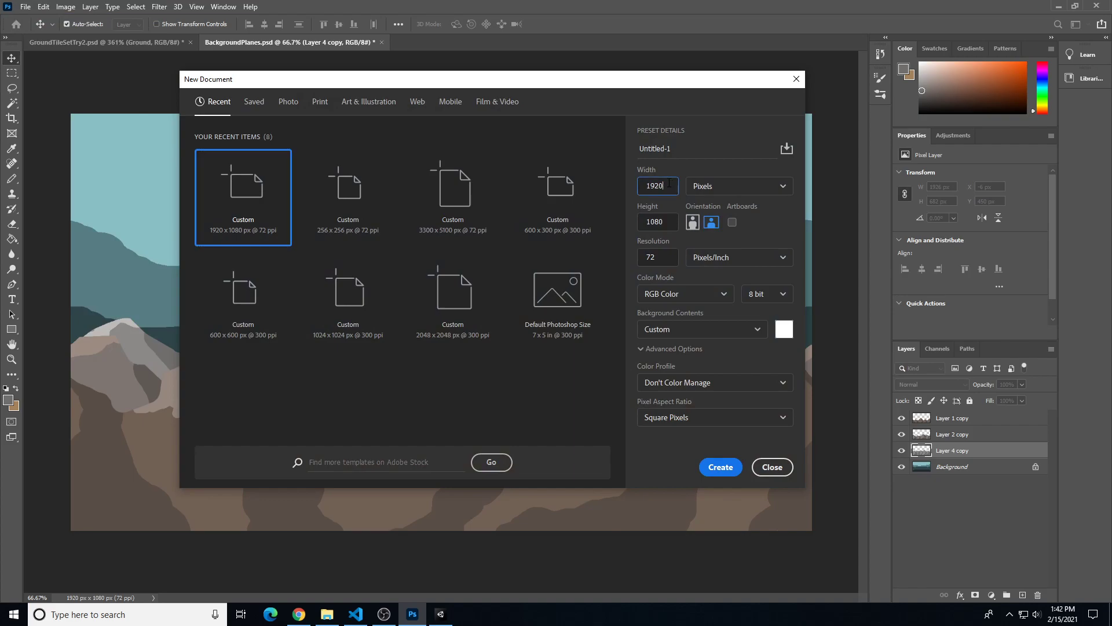
pyautogui.doubleClick(676, 226)
pyautogui.click(720, 467)
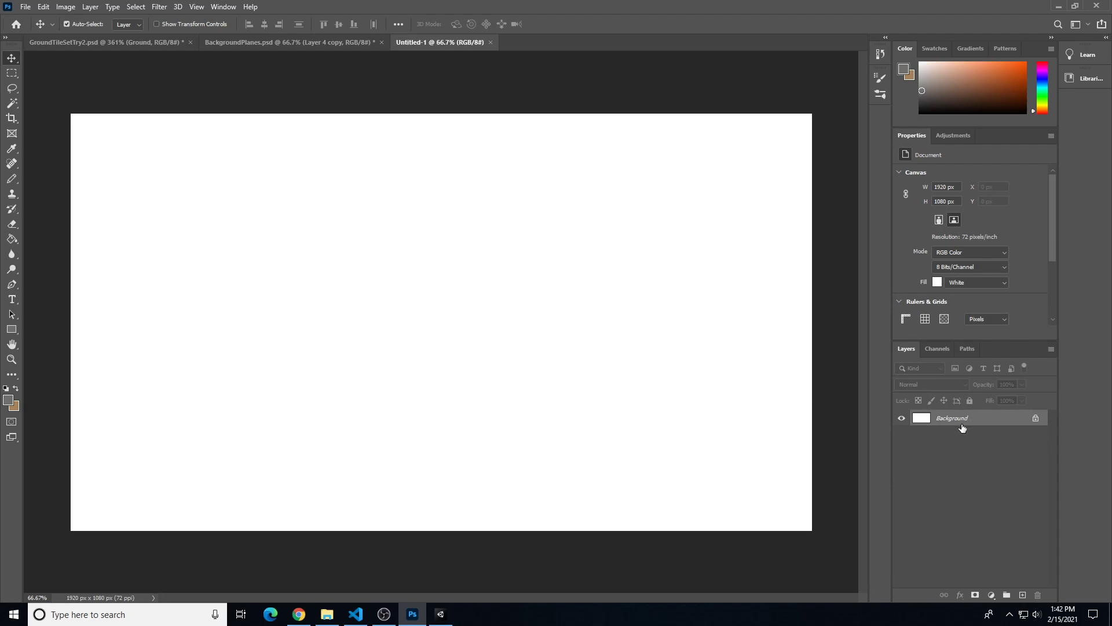
# Convert the locked Background into a regular layer named BG
pyautogui.doubleClick(987, 420)
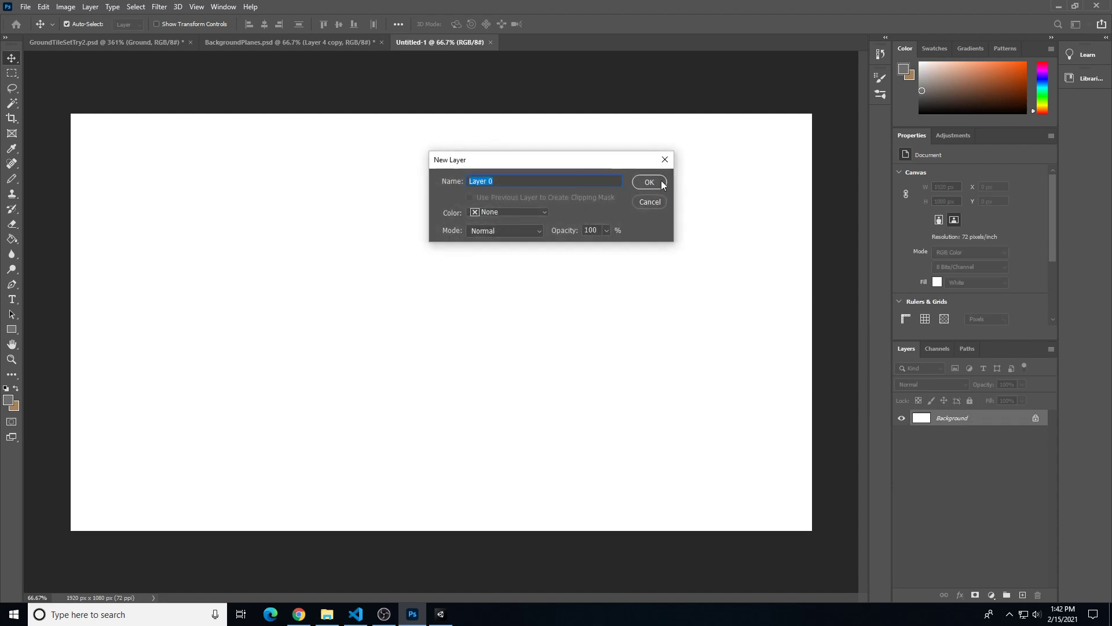
pyautogui.write('BG')
pyautogui.press('Return')
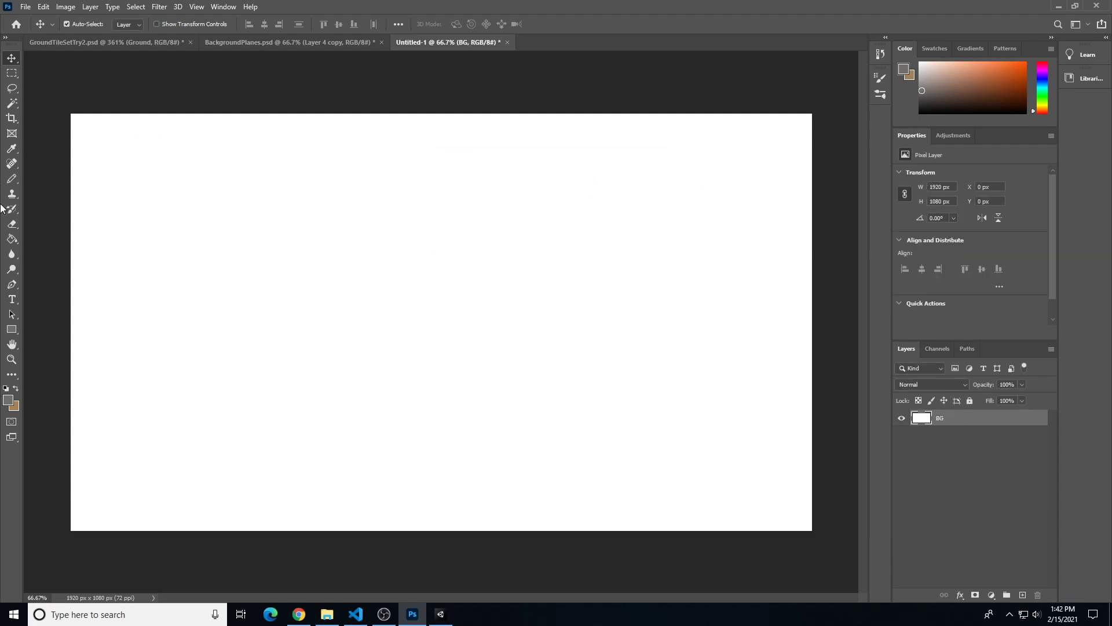
# Choose the Brush tool and enlarge its round tip to 200 px, checking its size and hardness settings
pyautogui.click(11, 179)
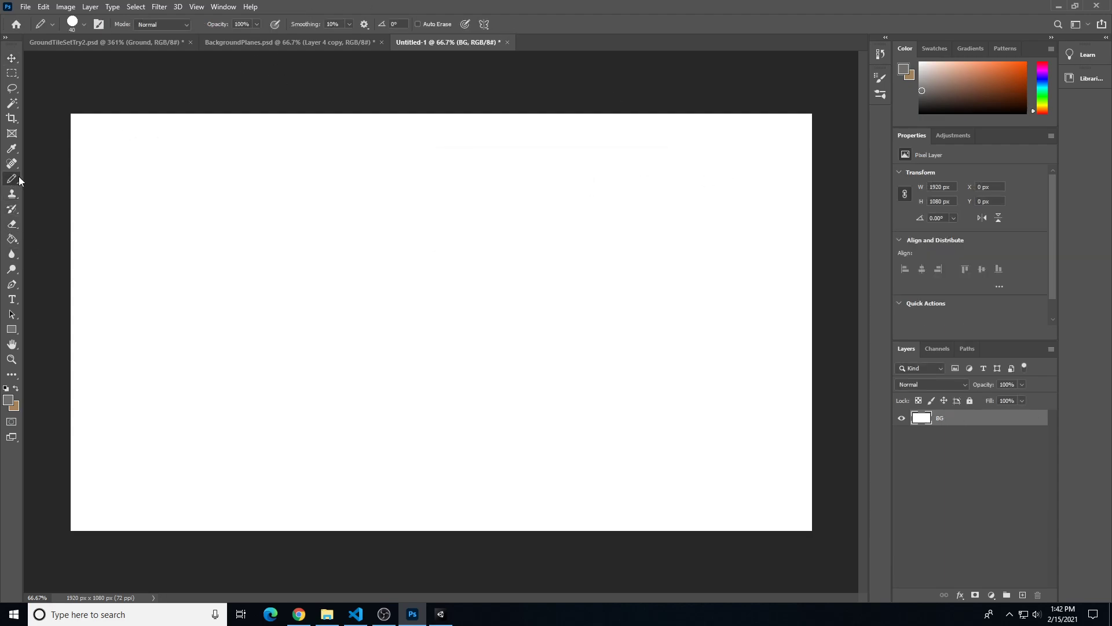
pyautogui.rightClick(22, 181)
pyautogui.click(55, 179)
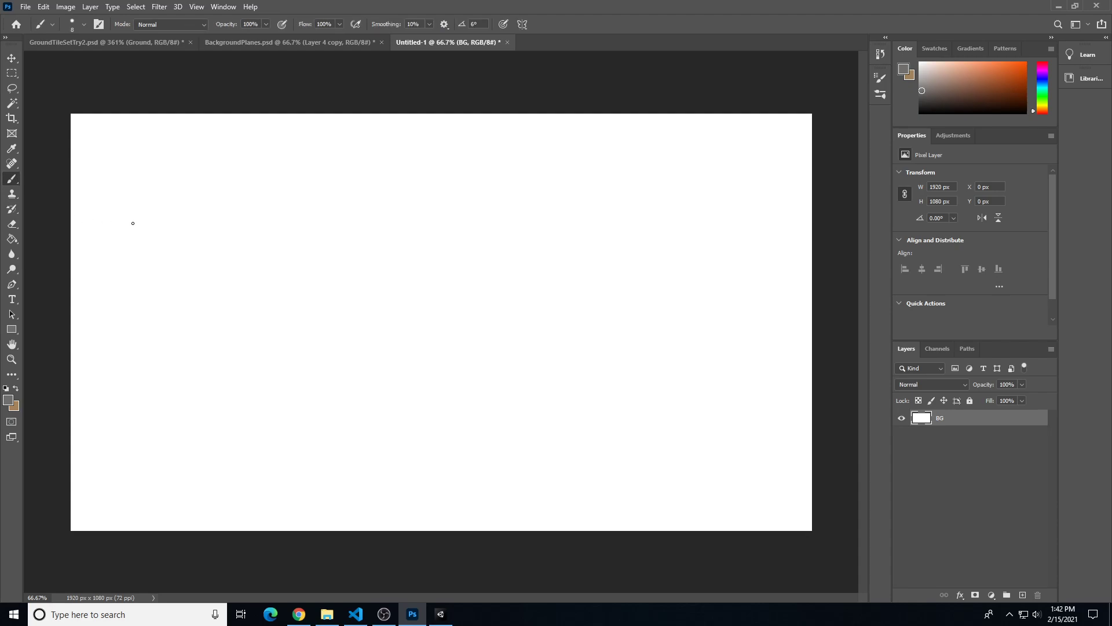
pyautogui.press(']')
pyautogui.press(']')
pyautogui.press(']')
pyautogui.press(']')
pyautogui.press(']')
pyautogui.press(']')
pyautogui.press(']')
pyautogui.press(']')
pyautogui.press(']')
pyautogui.press(']')
pyautogui.press(']')
pyautogui.press(']')
pyautogui.press(']')
pyautogui.click(84, 25)
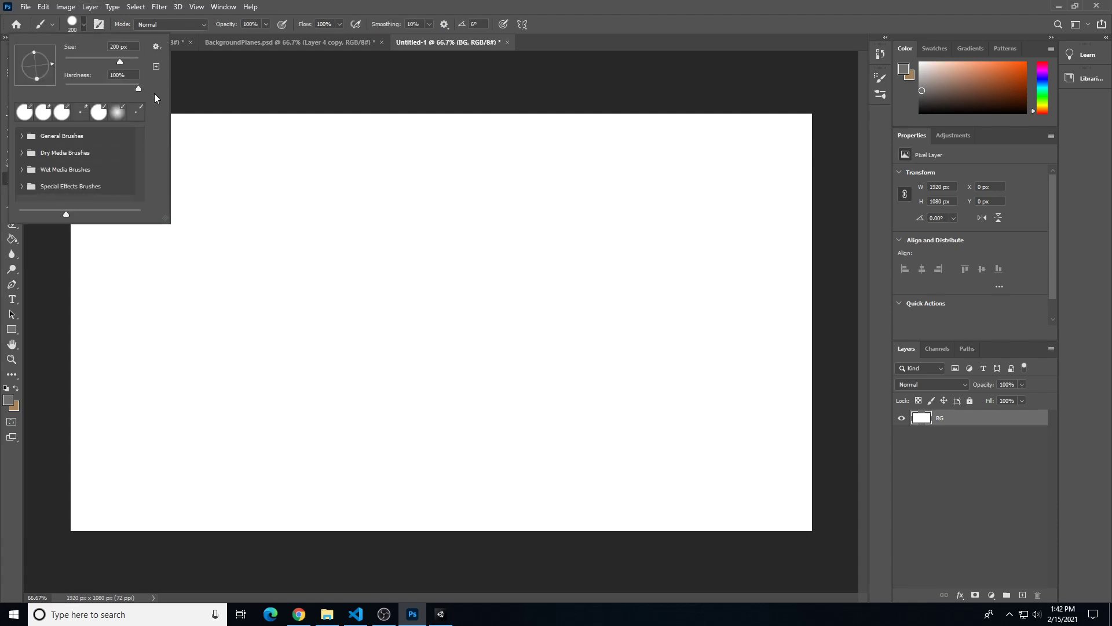
pyautogui.click(82, 25)
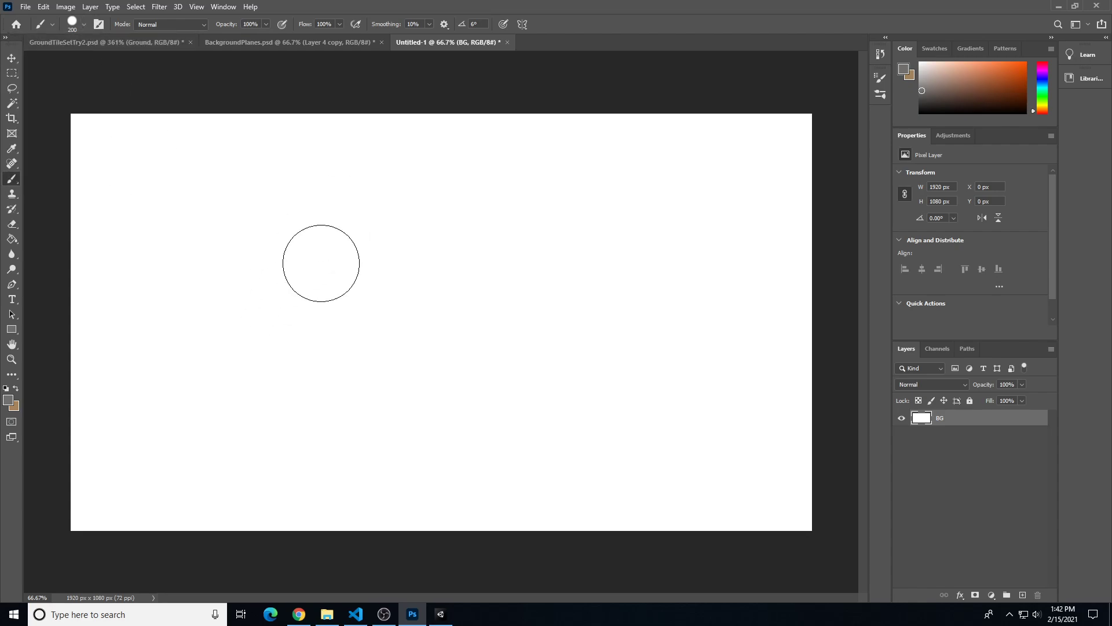
# Set the foreground color to light aqua (#a7e6de) and paint the sky across the upper canvas with a 300 px brush
pyautogui.click(8, 399)
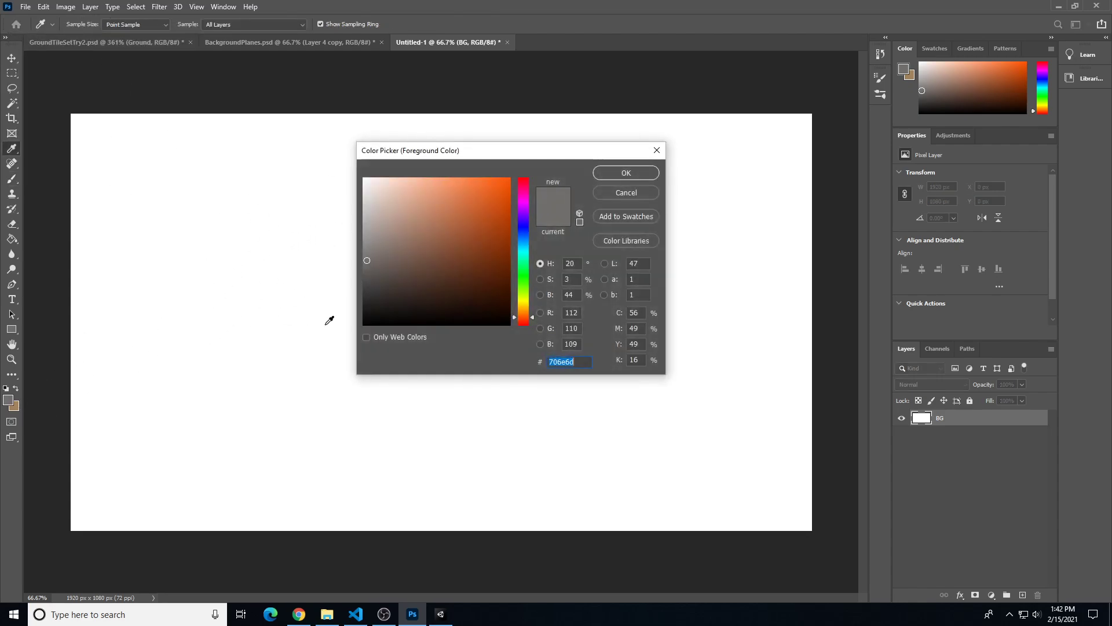
pyautogui.click(525, 254)
pyautogui.moveTo(460, 242)
pyautogui.mouseDown()
pyautogui.moveTo(389, 206)
pyautogui.moveTo(403, 192)
pyautogui.mouseUp()
pyautogui.click(626, 173)
pyautogui.press('b')
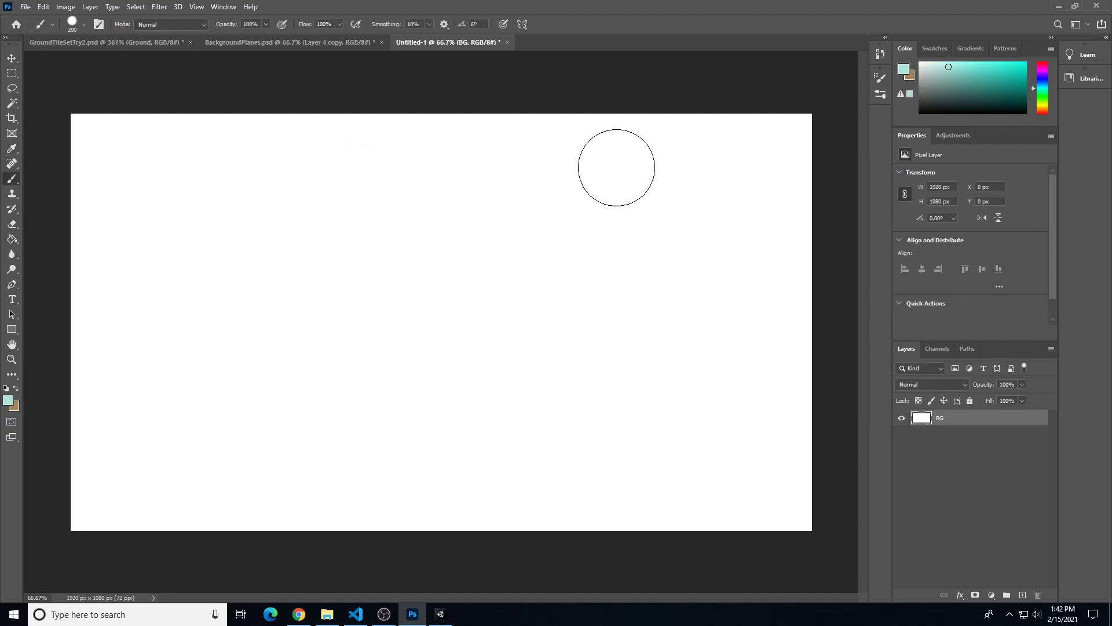
pyautogui.click(798, 127)
pyautogui.moveTo(697, 134)
pyautogui.mouseDown()
pyautogui.moveTo(106, 141)
pyautogui.moveTo(757, 161)
pyautogui.moveTo(298, 181)
pyautogui.moveTo(93, 171)
pyautogui.mouseUp()
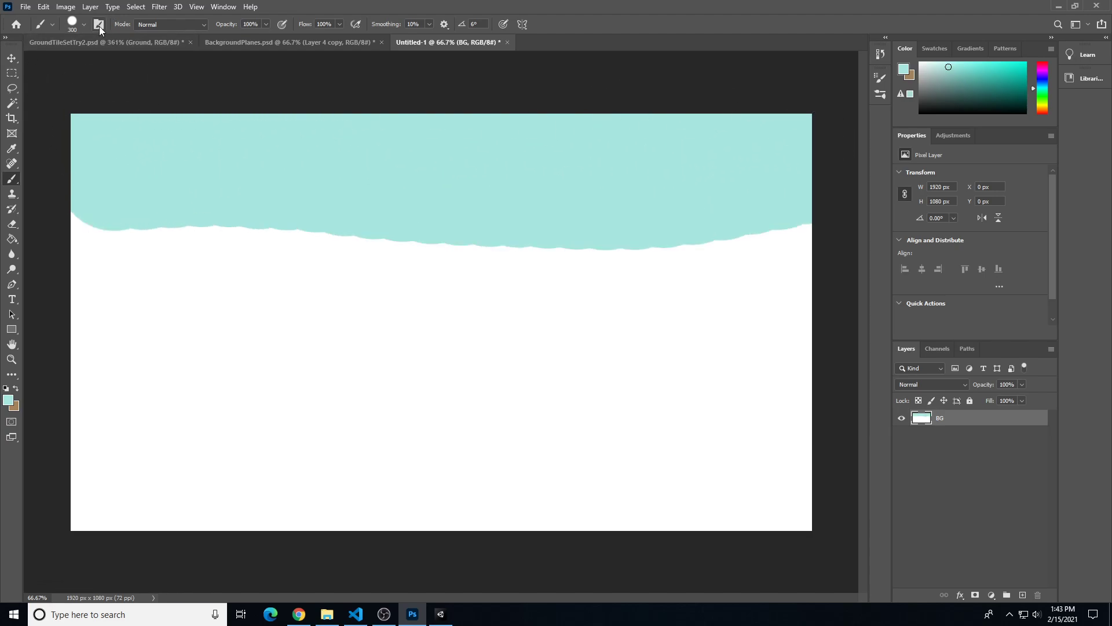
# Reduce the brush tip spacing to 1% and extend the aqua sky downward with a smooth-edged stroke across the canvas
pyautogui.press('F5')
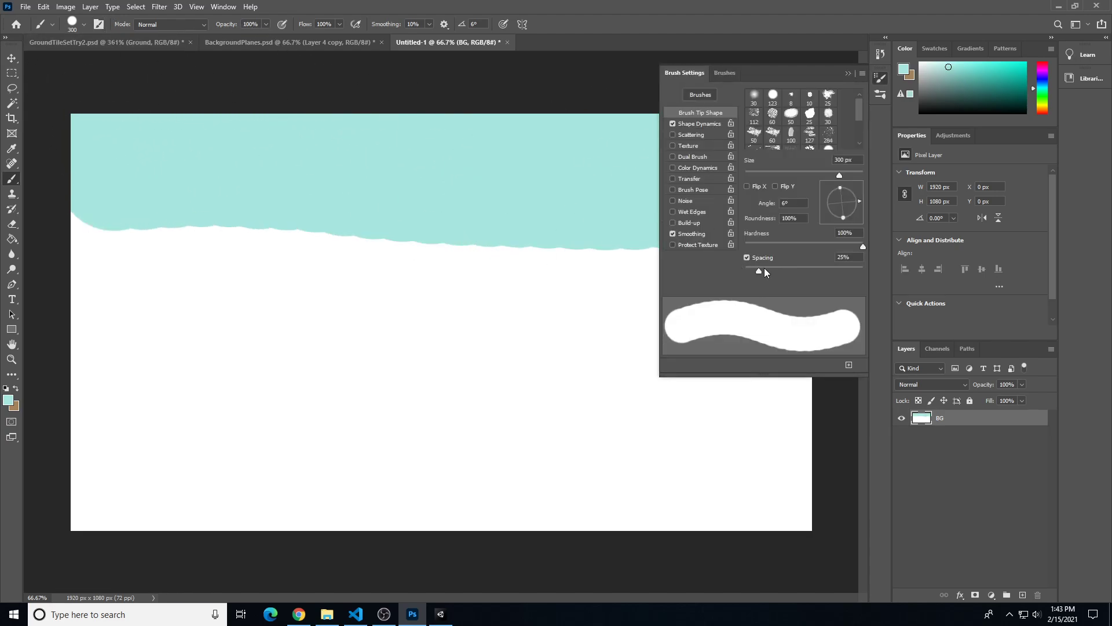
pyautogui.moveTo(764, 269); pyautogui.dragTo(651, 270)
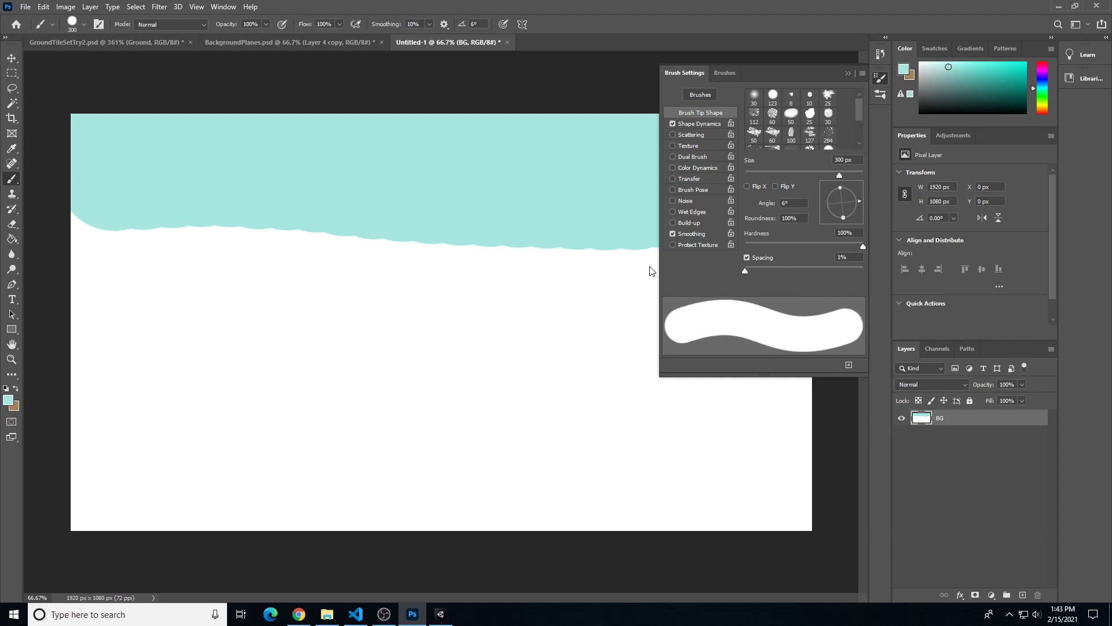
pyautogui.click(847, 74)
pyautogui.moveTo(811, 197)
pyautogui.mouseDown()
pyautogui.moveTo(707, 219)
pyautogui.moveTo(489, 227)
pyautogui.moveTo(241, 199)
pyautogui.moveTo(112, 204)
pyautogui.moveTo(37, 218)
pyautogui.moveTo(1, 318)
pyautogui.mouseUp()
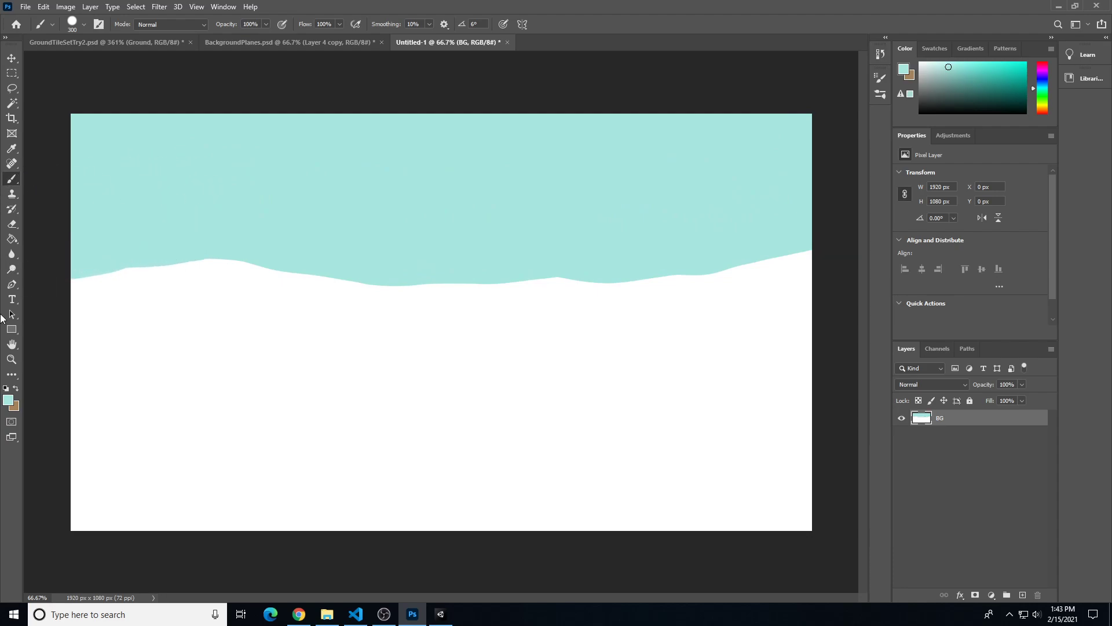
# Pick a muted grey-teal foreground color and paint a wavy distant hill band across the sky's lower edge with a 200 px brush
pyautogui.click(7, 400)
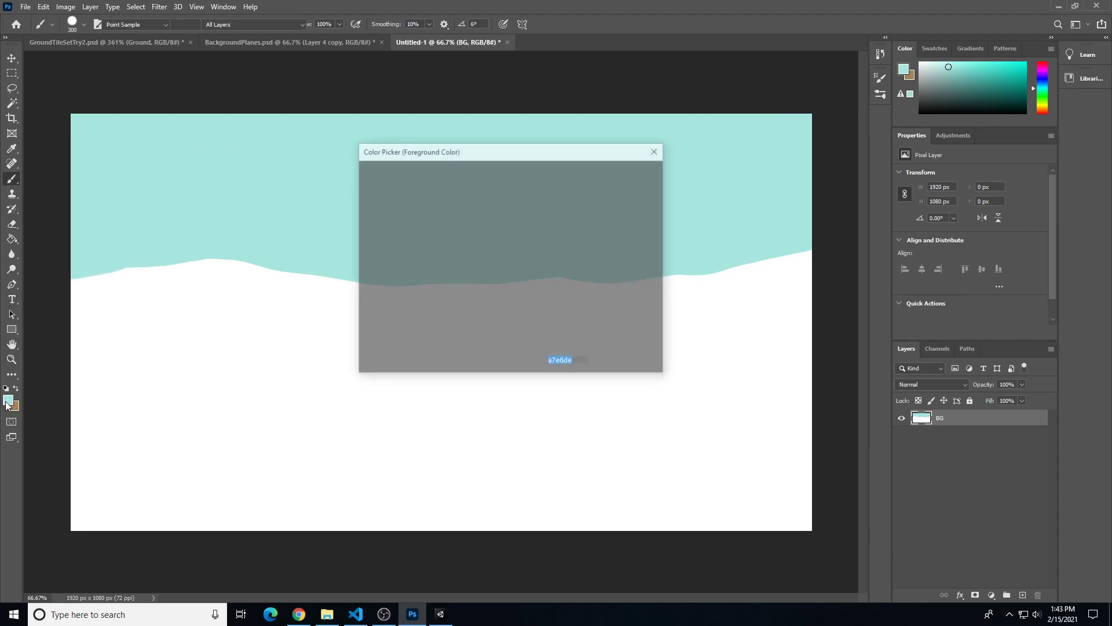
pyautogui.click(385, 246)
pyautogui.click(382, 234)
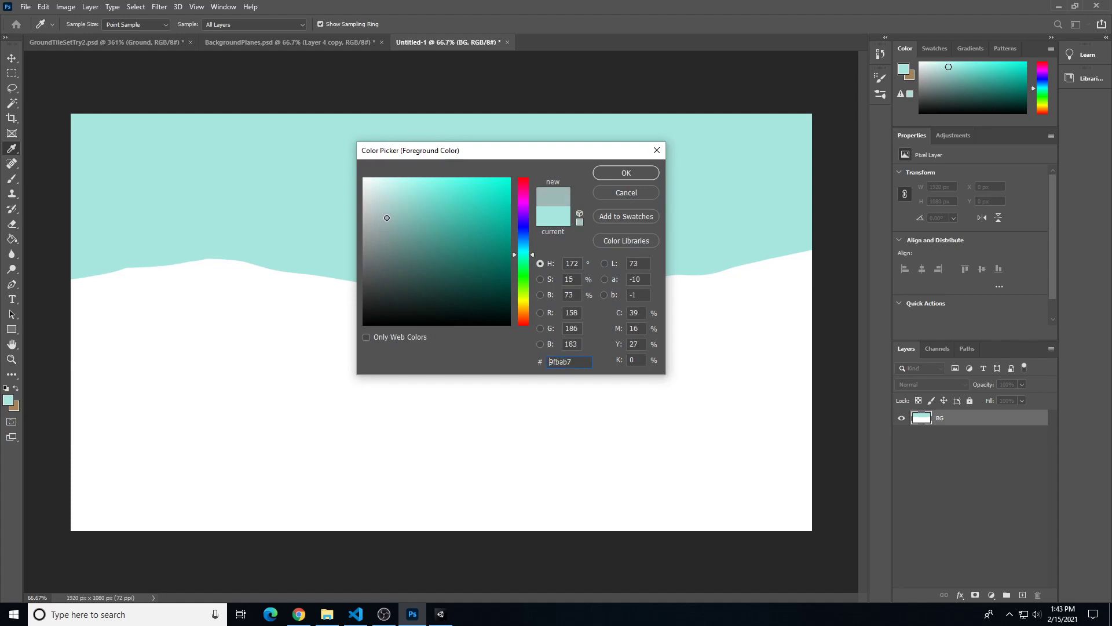
pyautogui.click(626, 173)
pyautogui.press('[')
pyautogui.press('[')
pyautogui.moveTo(790, 270)
pyautogui.mouseDown()
pyautogui.moveTo(402, 310)
pyautogui.moveTo(255, 278)
pyautogui.moveTo(152, 285)
pyautogui.moveTo(66, 309)
pyautogui.mouseUp()
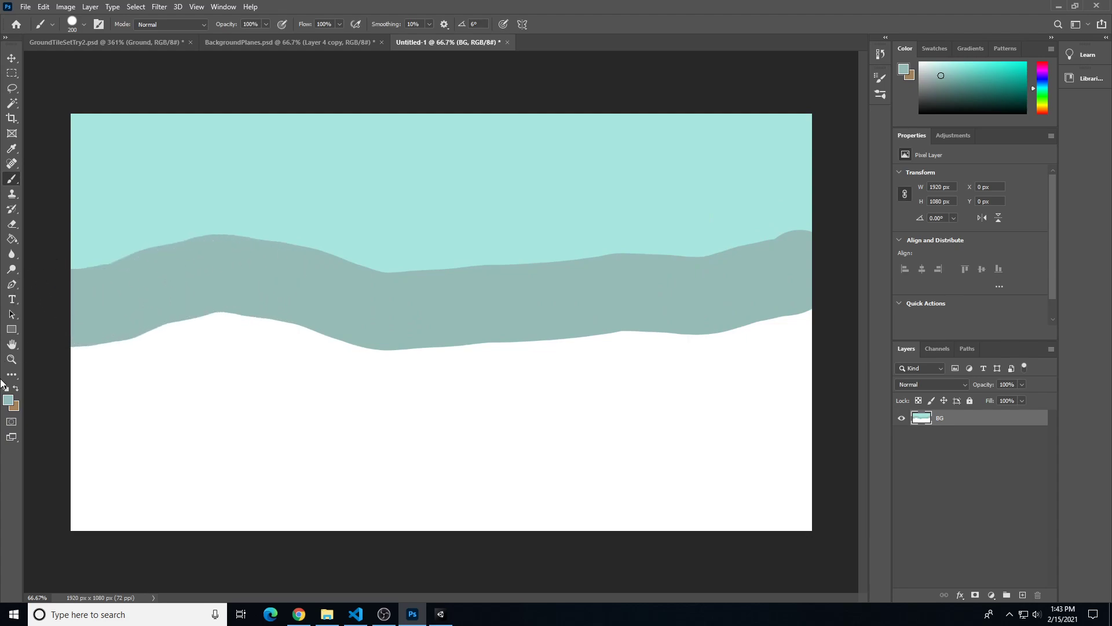
# Set the foreground color to a darker grey-teal (#739b96) and paint a second wavy hill band below the distant one
pyautogui.click(9, 400)
pyautogui.moveTo(390, 223); pyautogui.dragTo(414, 235)
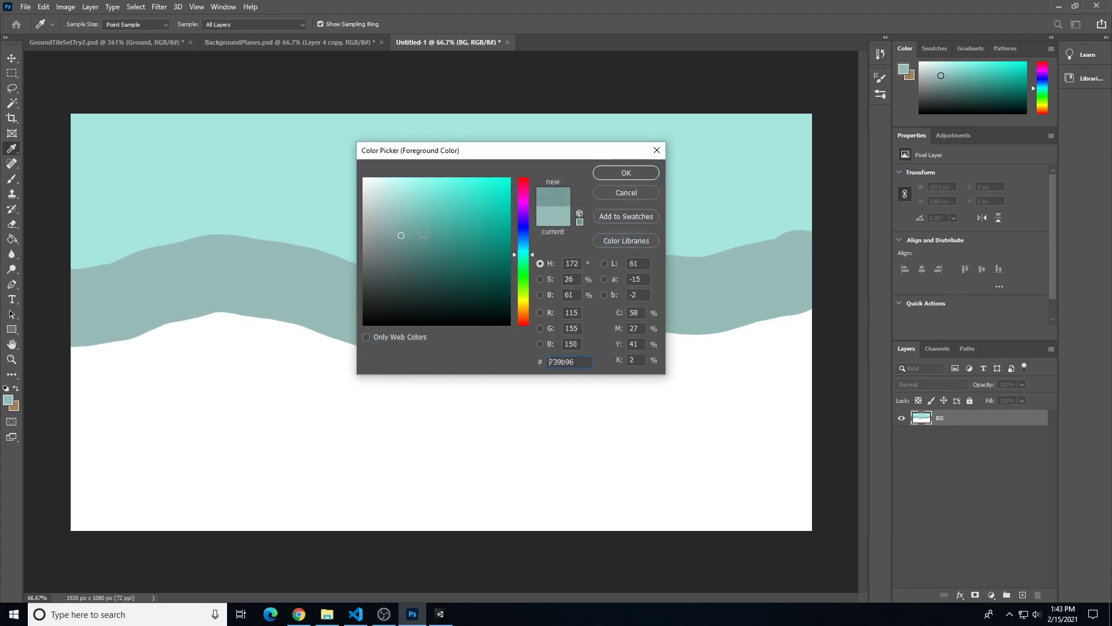
pyautogui.click(653, 178)
pyautogui.moveTo(802, 336)
pyautogui.mouseDown()
pyautogui.moveTo(758, 349)
pyautogui.moveTo(367, 360)
pyautogui.moveTo(246, 348)
pyautogui.moveTo(46, 368)
pyautogui.moveTo(261, 347)
pyautogui.moveTo(472, 390)
pyautogui.mouseUp()
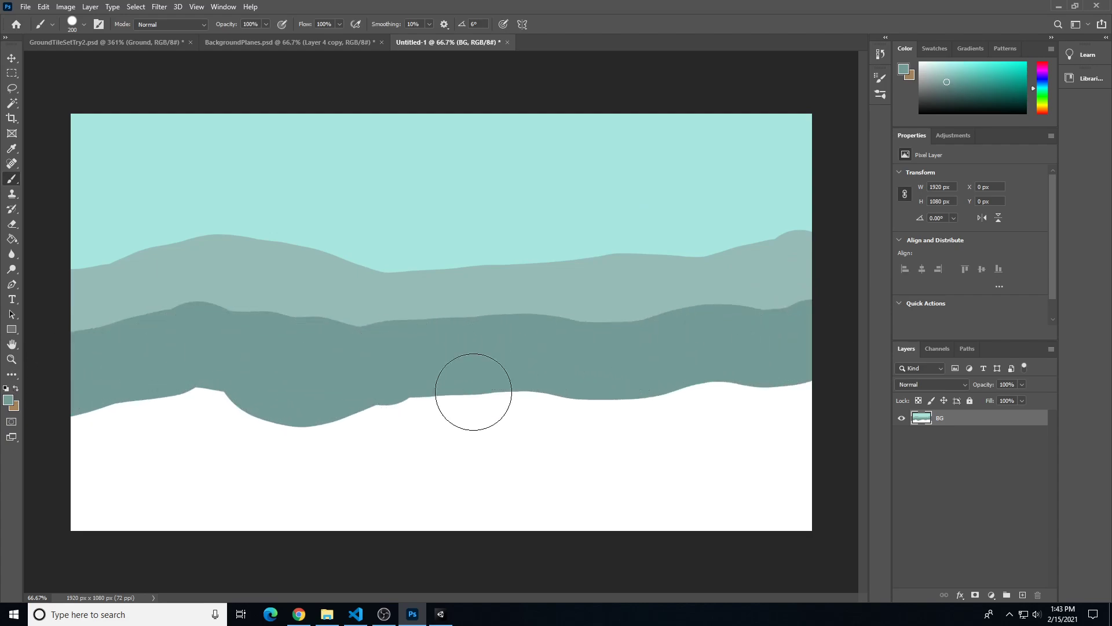
# Set the foreground color to dark teal (#485f5c) and paint a third wavy hill band across the canvas below the second
pyautogui.click(8, 400)
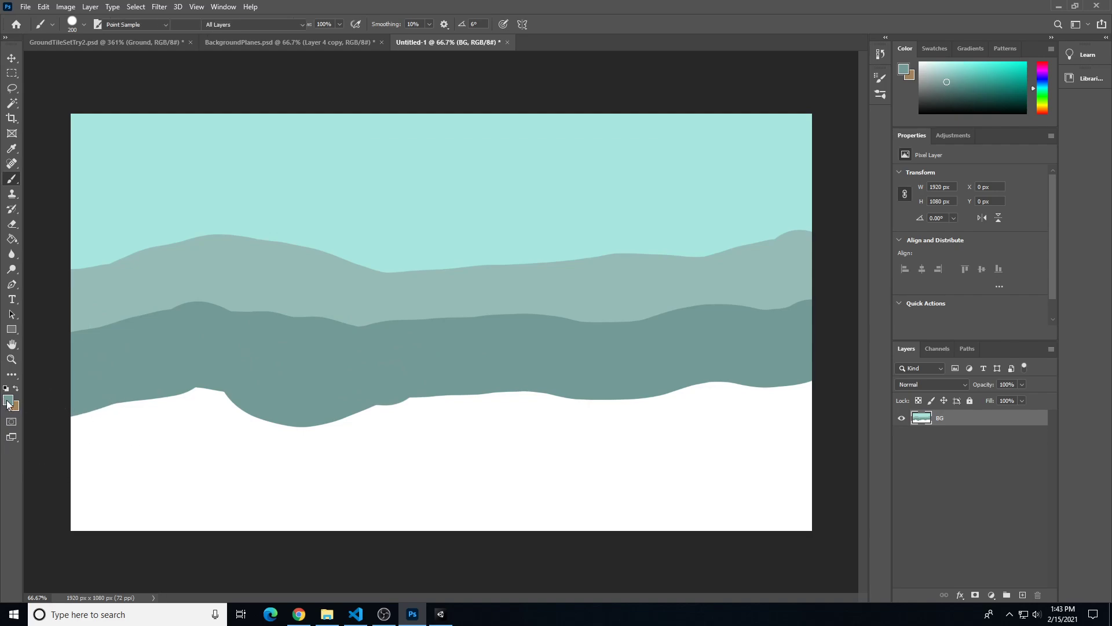
pyautogui.click(400, 270)
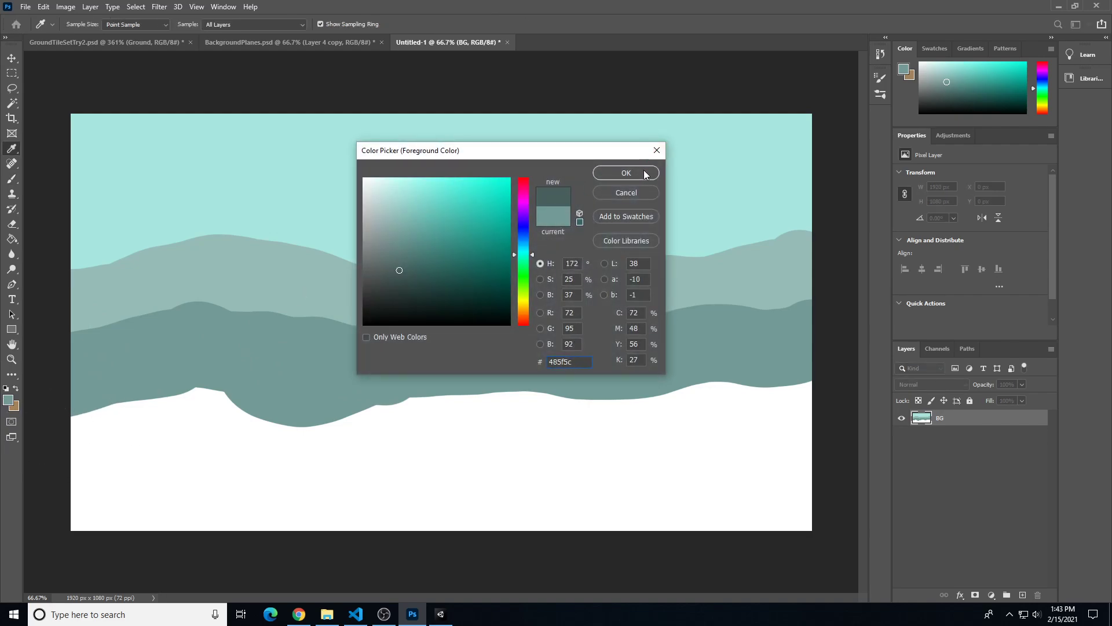
pyautogui.click(634, 171)
pyautogui.moveTo(811, 406)
pyautogui.mouseDown()
pyautogui.moveTo(757, 422)
pyautogui.moveTo(650, 412)
pyautogui.moveTo(263, 442)
pyautogui.moveTo(176, 411)
pyautogui.moveTo(89, 425)
pyautogui.moveTo(4, 413)
pyautogui.mouseUp()
# Pick a still darker slate-teal foreground color and paint the nearest hill band, filling the canvas down to its lower edge
pyautogui.click(7, 402)
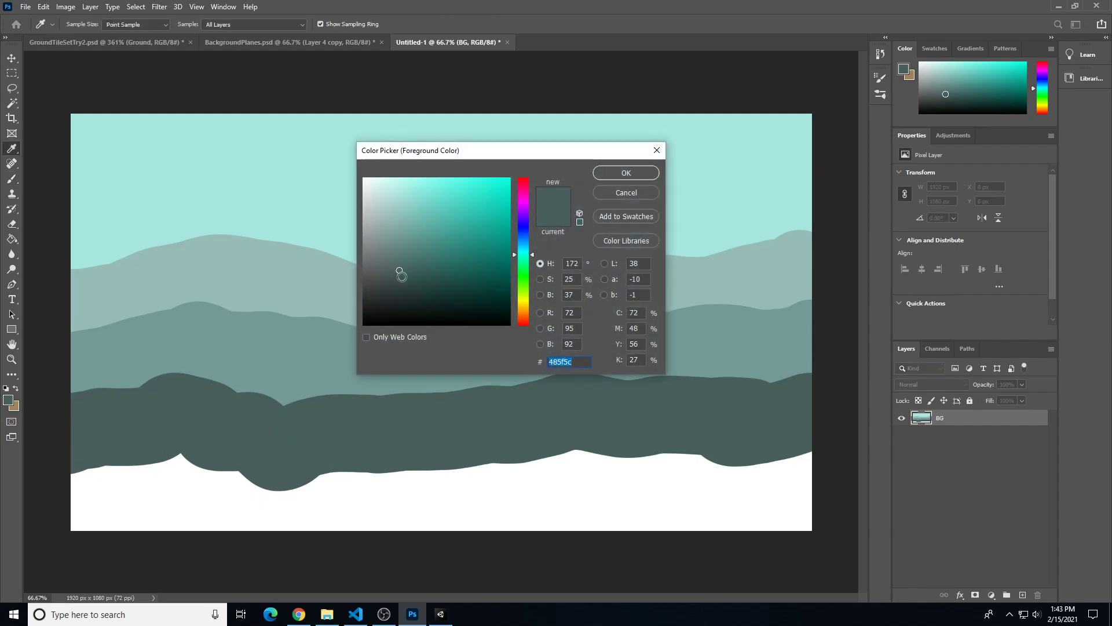
pyautogui.moveTo(399, 271); pyautogui.dragTo(395, 286)
pyautogui.click(627, 172)
pyautogui.moveTo(779, 462)
pyautogui.mouseDown()
pyautogui.moveTo(800, 479)
pyautogui.moveTo(252, 490)
pyautogui.moveTo(186, 478)
pyautogui.moveTo(45, 528)
pyautogui.moveTo(831, 522)
pyautogui.mouseUp()
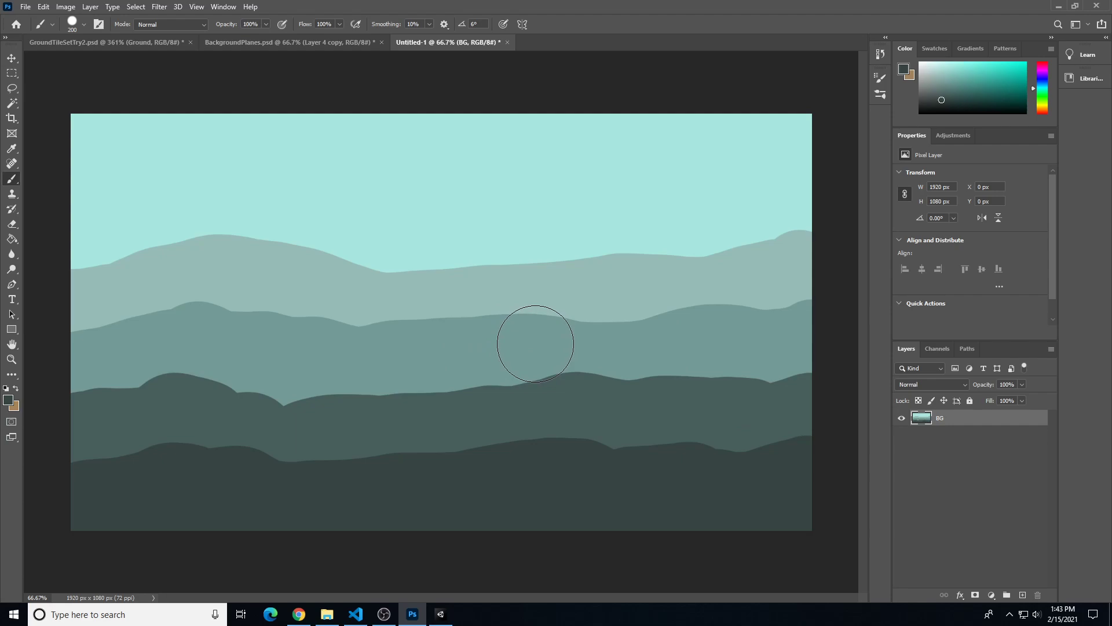
# Apply the Offset filter to the BG layer with 960 px horizontal, 0 px vertical and Wrap Around
pyautogui.click(12, 58)
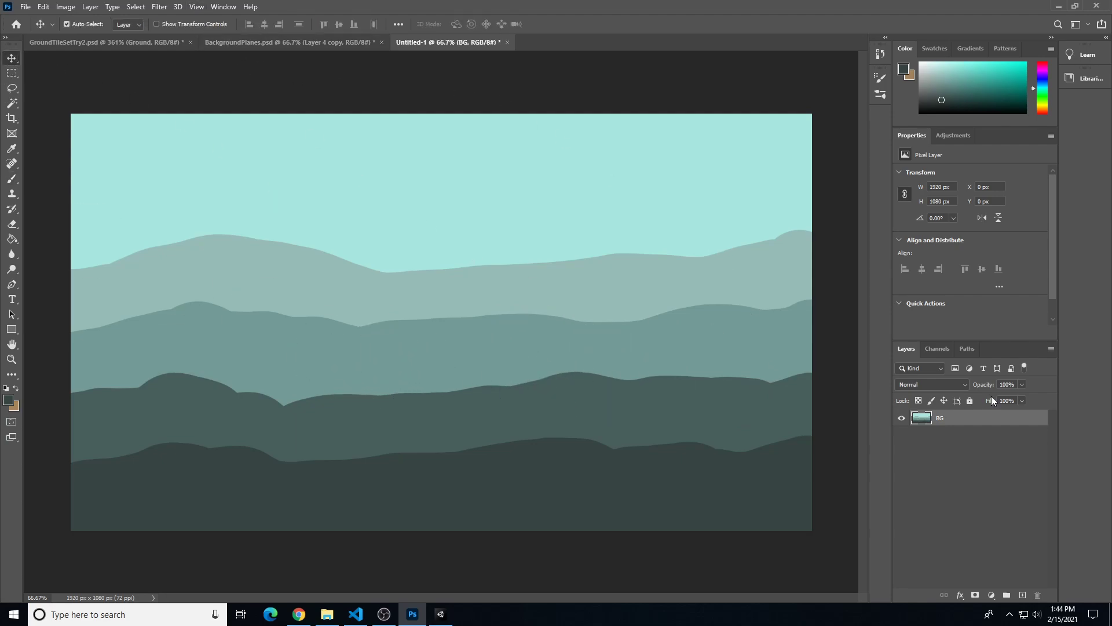
pyautogui.click(160, 7)
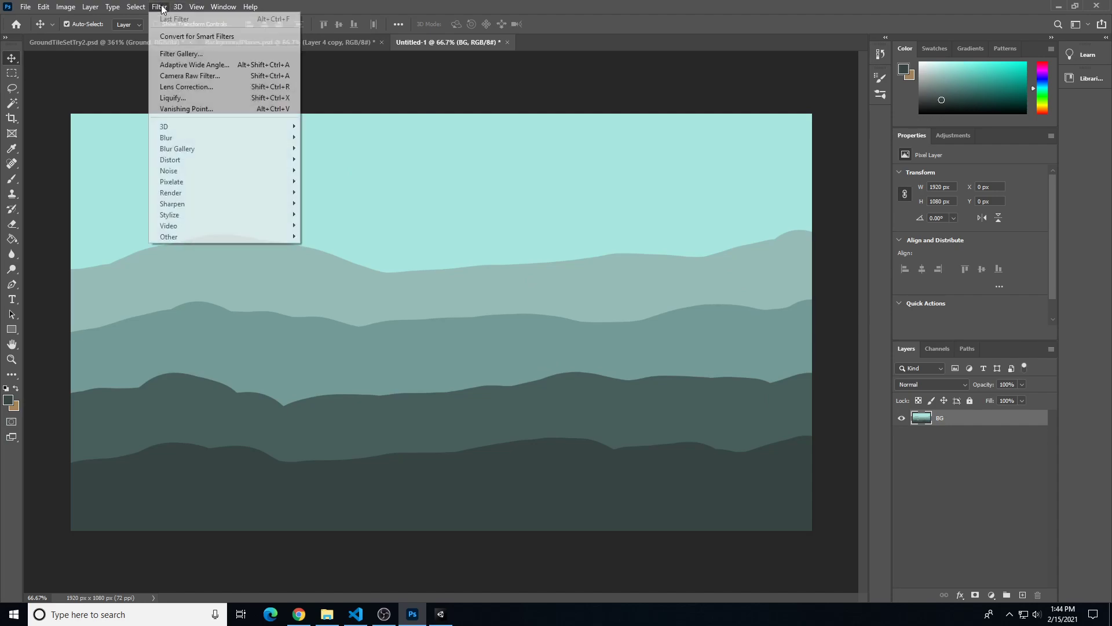
pyautogui.moveTo(233, 237)
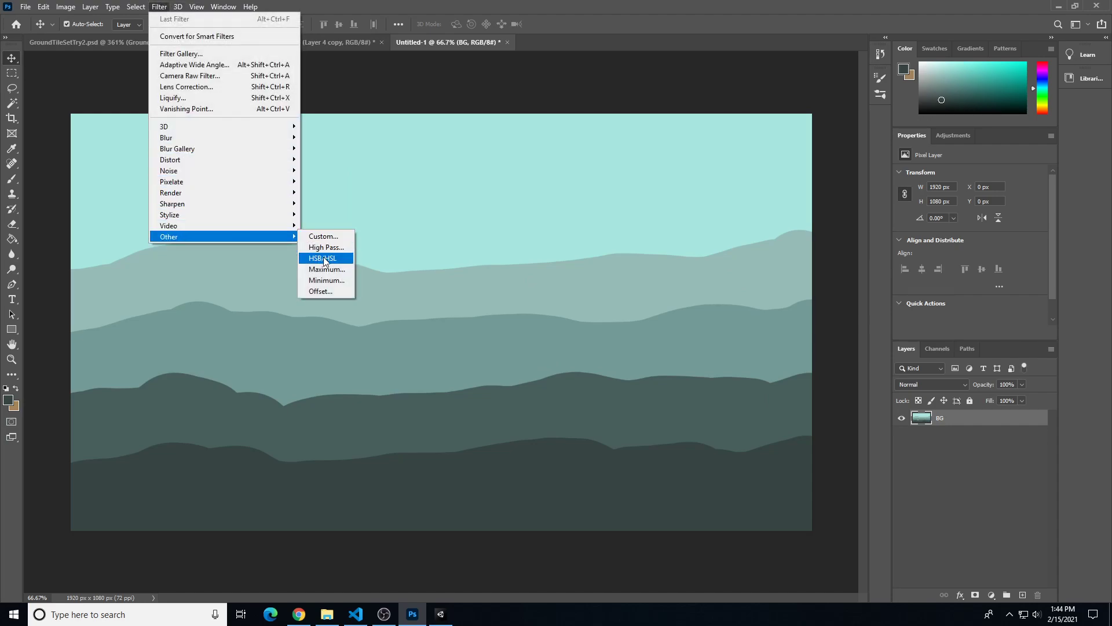
pyautogui.click(322, 293)
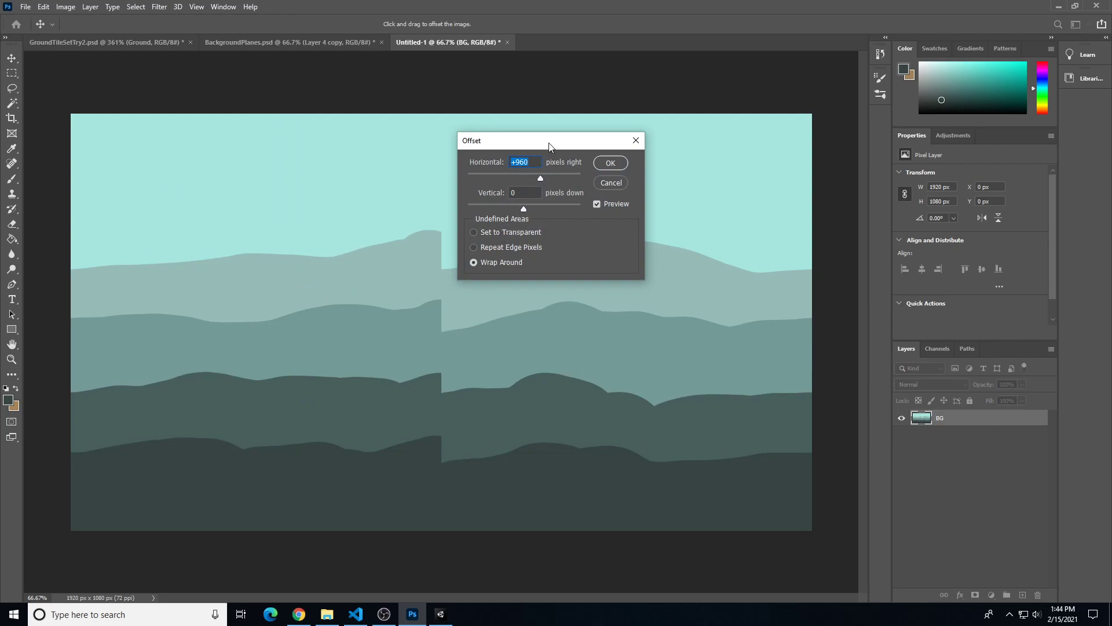
pyautogui.moveTo(549, 143); pyautogui.dragTo(624, 119)
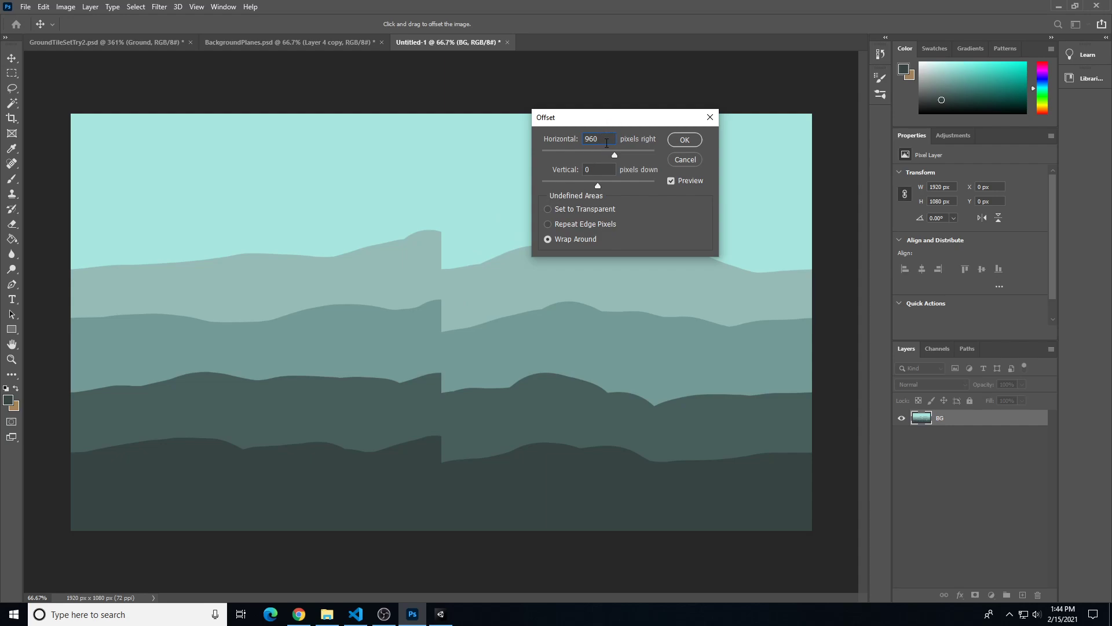
pyautogui.click(684, 140)
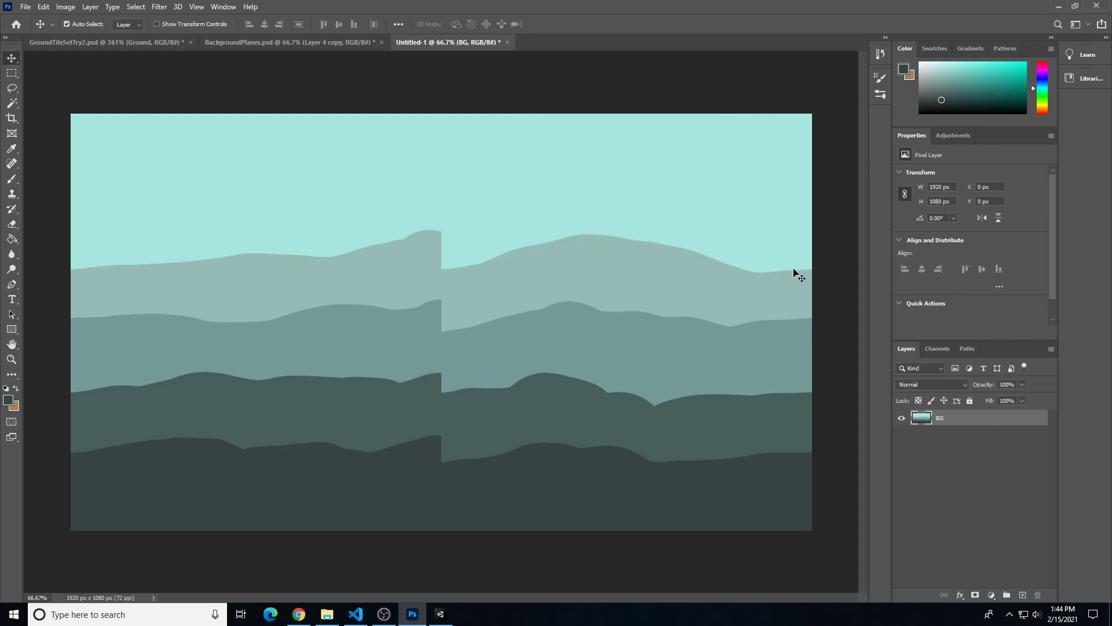
# Sample the distant hill color and paint over that band's center seam with a 90 px brush to join both halves
pyautogui.press('b')
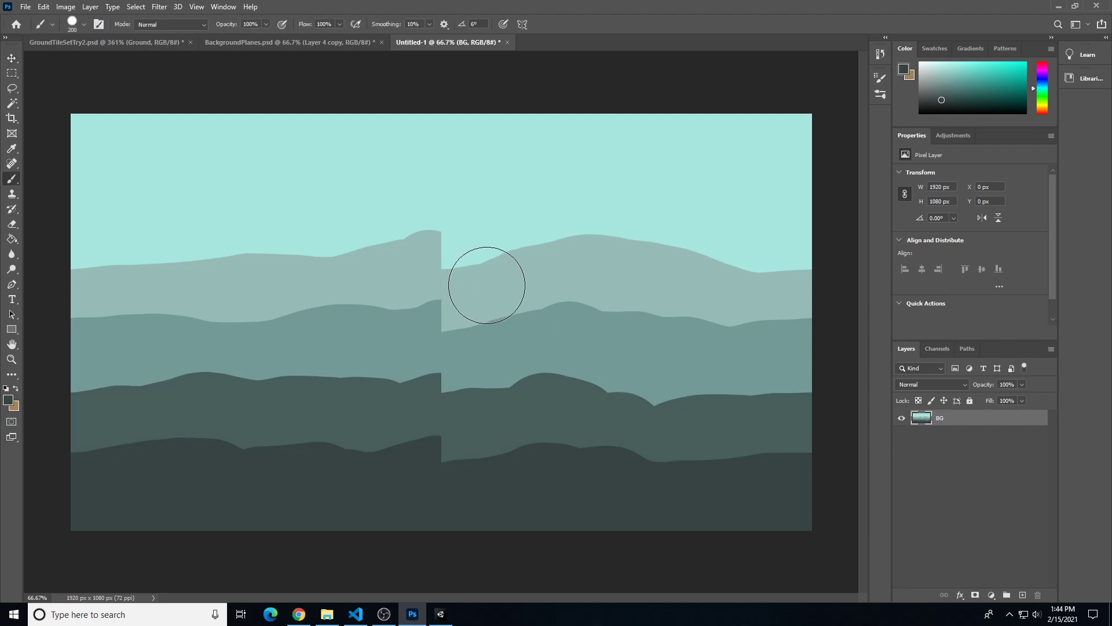
pyautogui.keyDown('alt'); pyautogui.click(485, 284); pyautogui.keyUp('alt')
pyautogui.press('[')
pyautogui.press('[')
pyautogui.press('[')
pyautogui.press('[')
pyautogui.press('[')
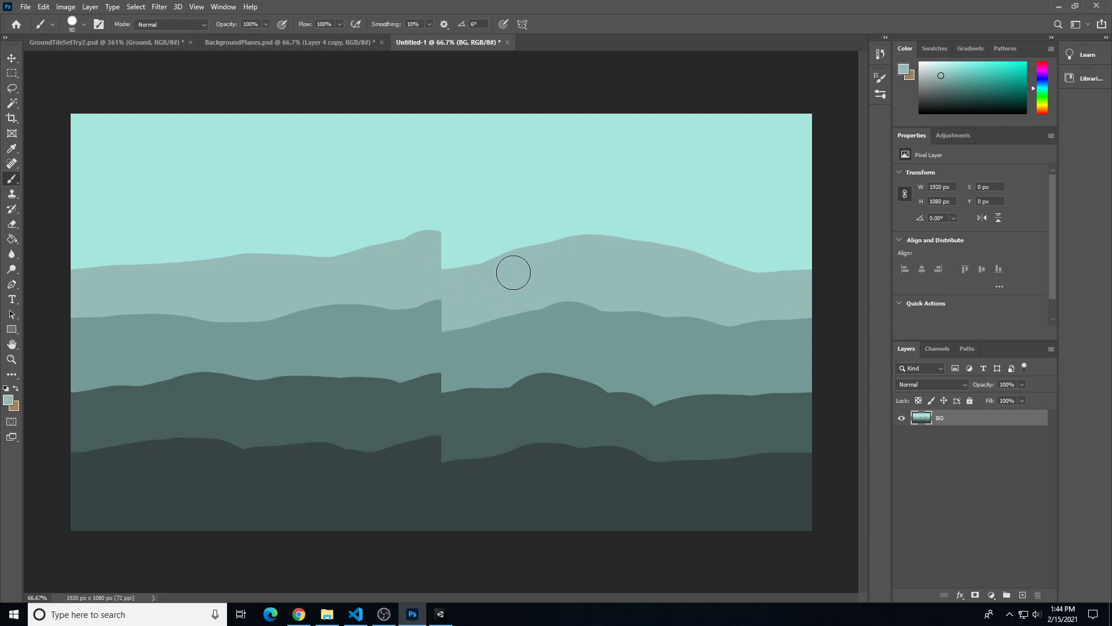
pyautogui.moveTo(540, 261)
pyautogui.mouseDown()
pyautogui.moveTo(449, 244)
pyautogui.moveTo(425, 249)
pyautogui.moveTo(474, 254)
pyautogui.moveTo(427, 243)
pyautogui.moveTo(398, 256)
pyautogui.mouseUp()
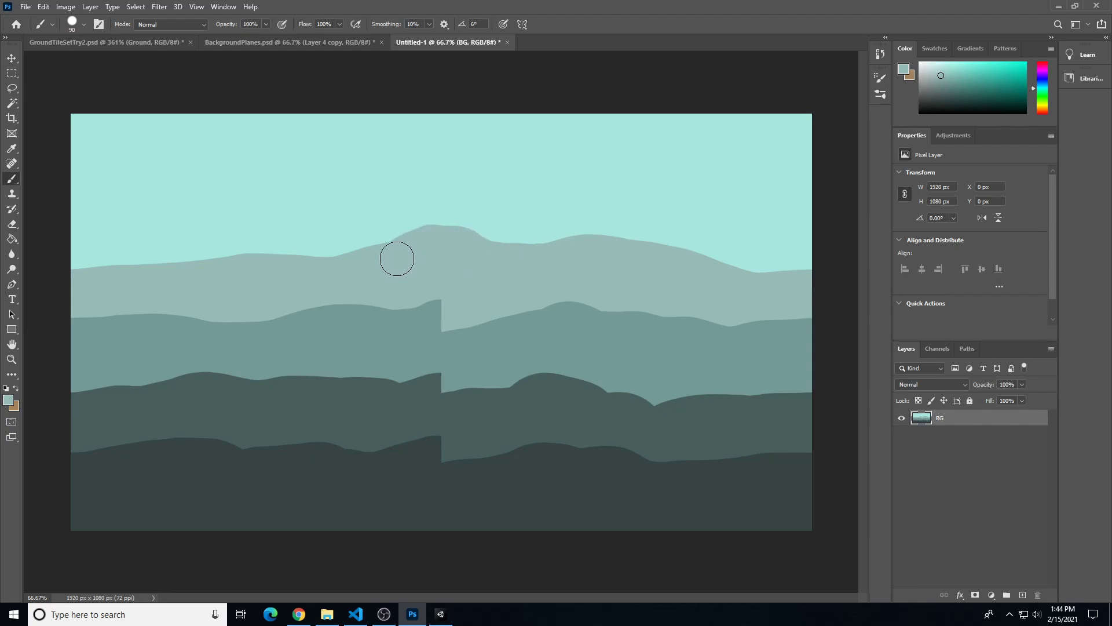
# Paint over the center seams of the three lower hill bands, sampling each band's own color first
pyautogui.keyDown('alt'); pyautogui.click(411, 335); pyautogui.keyUp('alt')
pyautogui.moveTo(429, 325)
pyautogui.mouseDown()
pyautogui.moveTo(427, 315)
pyautogui.moveTo(501, 316)
pyautogui.mouseUp()
pyautogui.keyDown('alt'); pyautogui.click(486, 398); pyautogui.keyUp('alt')
pyautogui.moveTo(482, 396)
pyautogui.mouseDown()
pyautogui.moveTo(384, 394)
pyautogui.moveTo(394, 420)
pyautogui.mouseUp()
pyautogui.keyDown('alt'); pyautogui.click(400, 462); pyautogui.keyUp('alt')
pyautogui.moveTo(399, 462)
pyautogui.mouseDown()
pyautogui.moveTo(412, 469)
pyautogui.moveTo(442, 449)
pyautogui.moveTo(551, 472)
pyautogui.mouseUp()
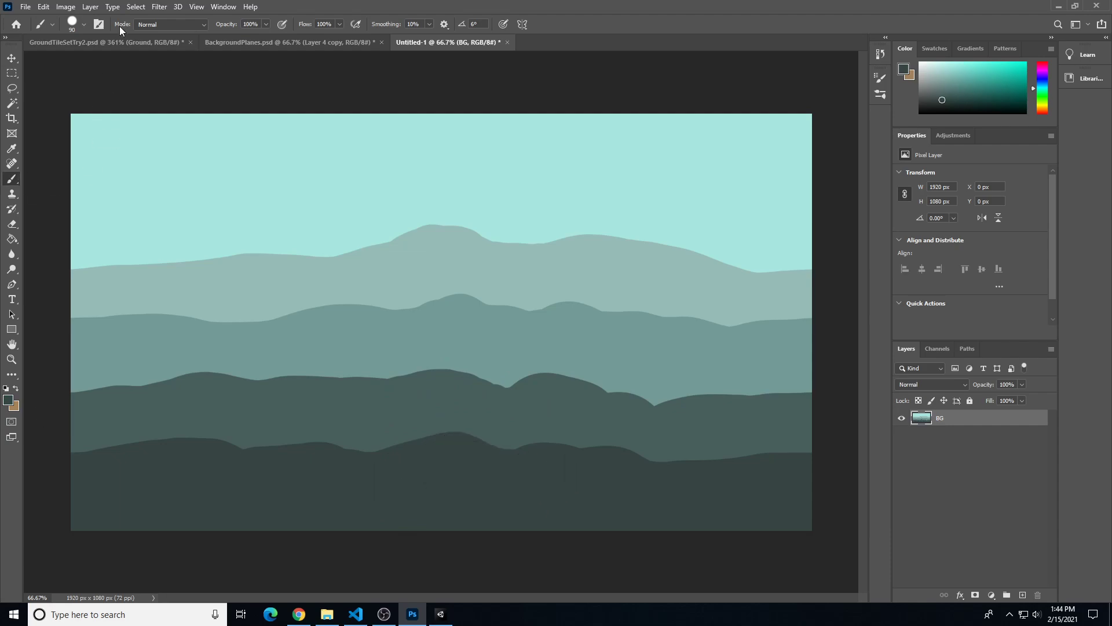
# Offset the BG layer another 960 px horizontally with Wrap Around and smooth the sharp notch in the dark teal band
pyautogui.click(158, 8)
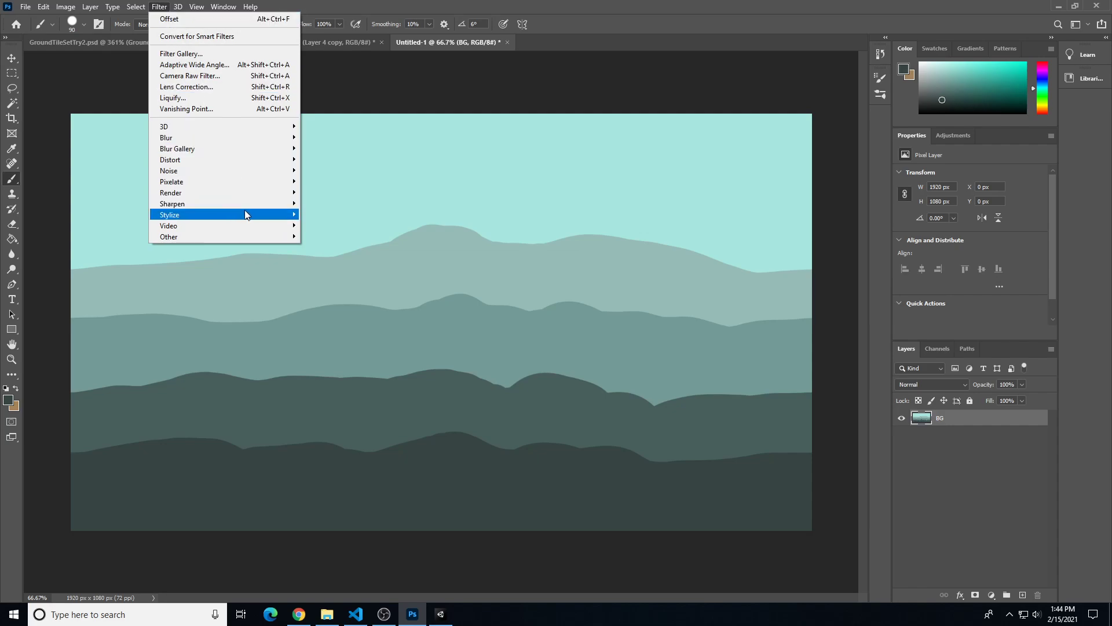
pyautogui.moveTo(273, 237)
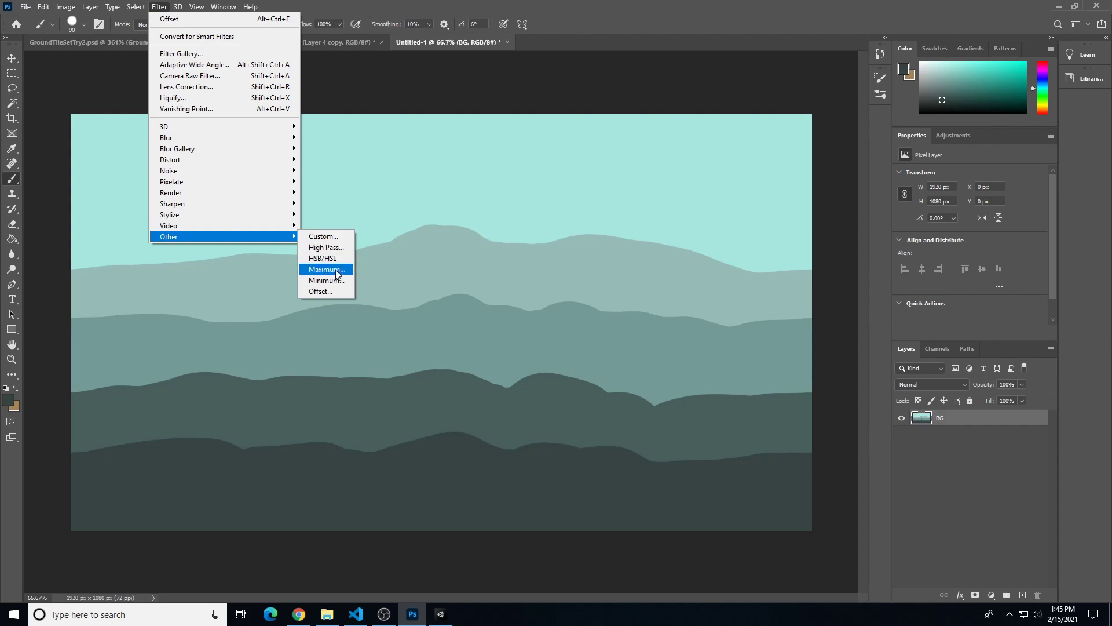
pyautogui.click(334, 291)
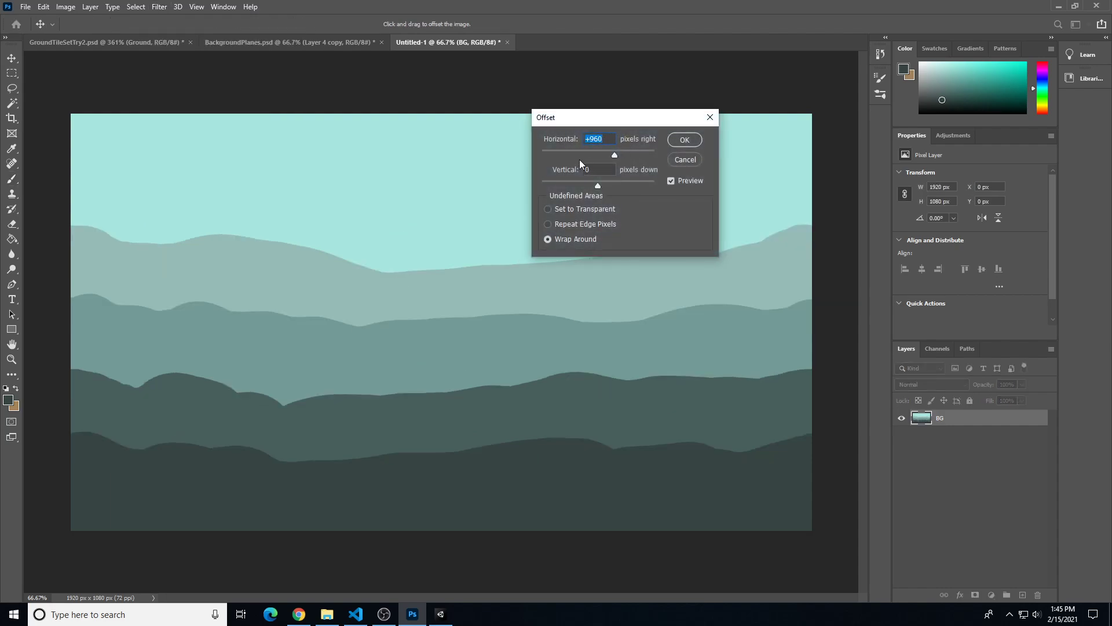
pyautogui.click(683, 143)
pyautogui.moveTo(318, 429)
pyautogui.mouseDown()
pyautogui.moveTo(208, 392)
pyautogui.moveTo(182, 450)
pyautogui.mouseUp()
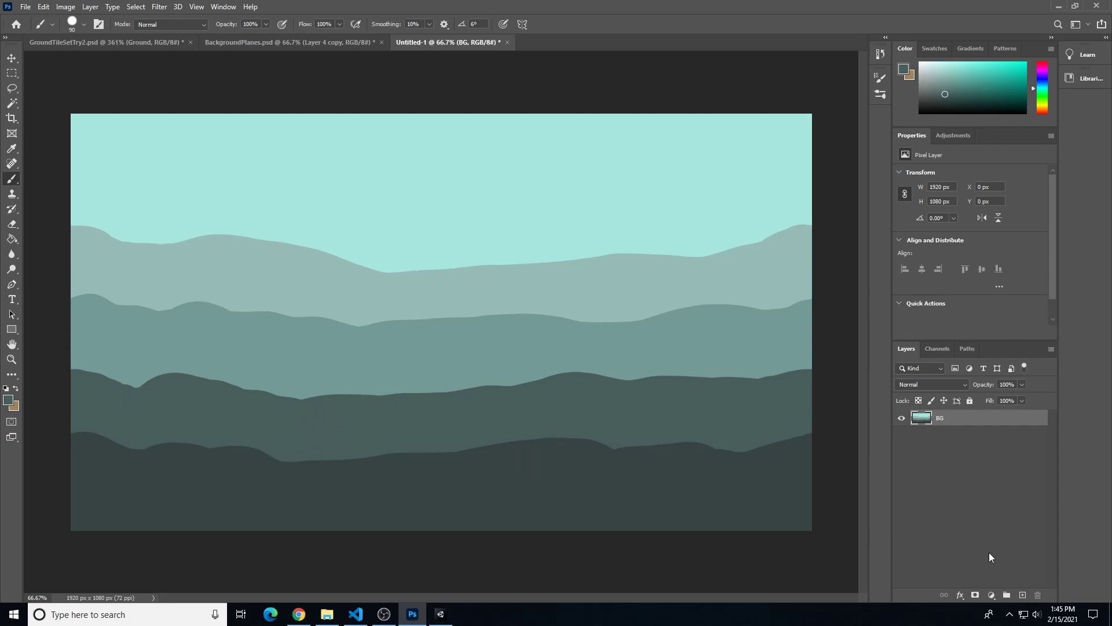
# Add a new layer above BG and pick a tan brown foreground color for the brush
pyautogui.click(1023, 595)
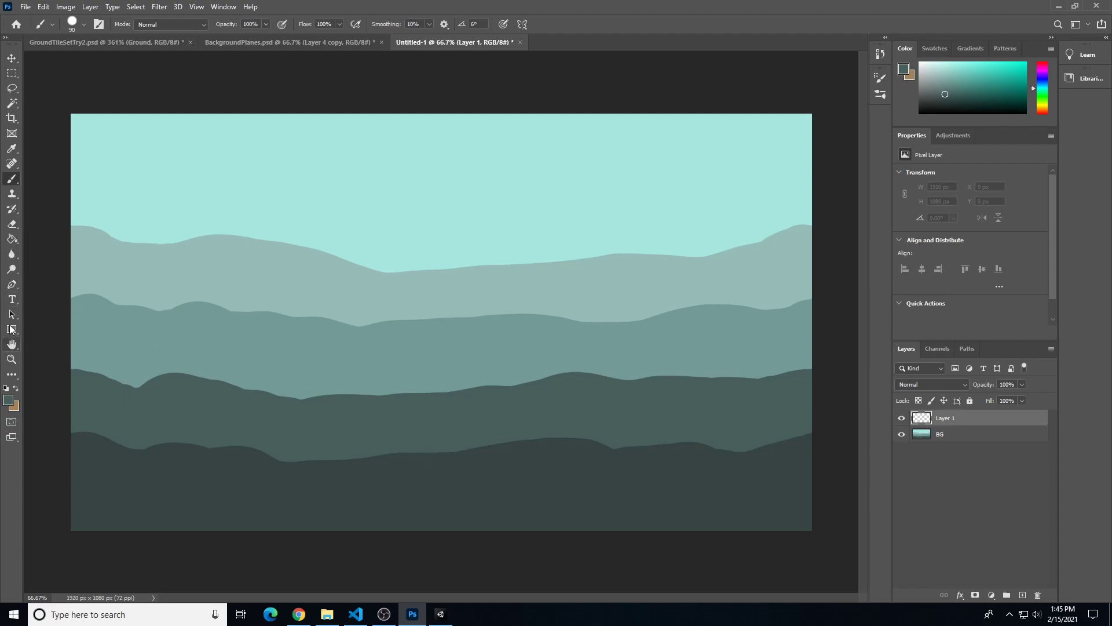
pyautogui.click(10, 402)
pyautogui.moveTo(515, 269); pyautogui.dragTo(523, 317)
pyautogui.moveTo(398, 270)
pyautogui.mouseDown()
pyautogui.moveTo(377, 253)
pyautogui.moveTo(387, 230)
pyautogui.moveTo(403, 233)
pyautogui.mouseUp()
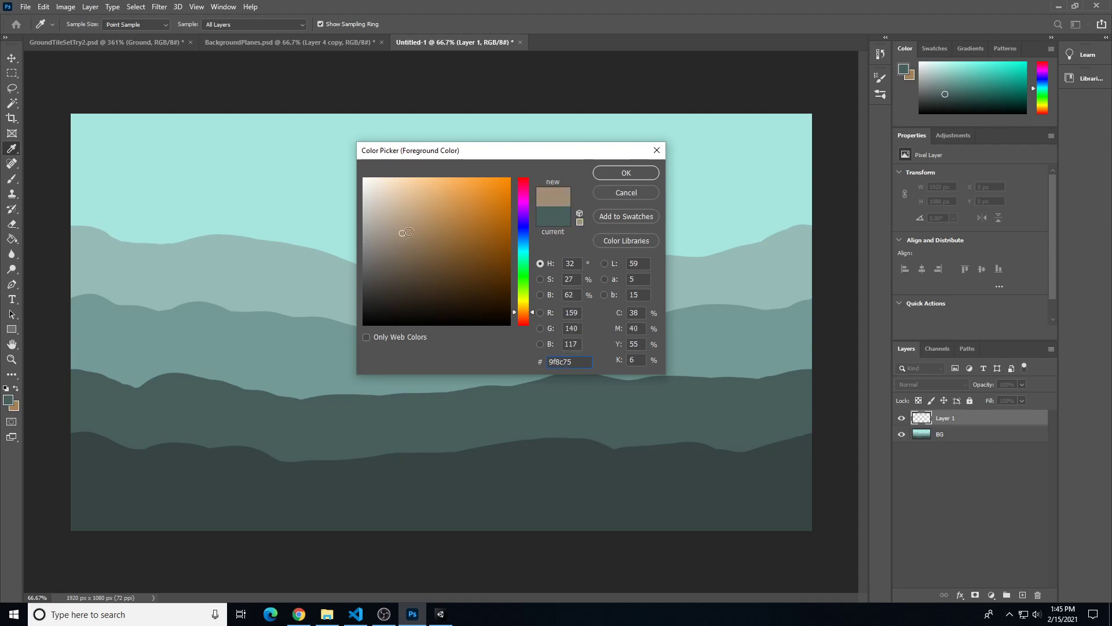
pyautogui.moveTo(405, 233); pyautogui.dragTo(420, 232)
pyautogui.click(618, 173)
pyautogui.press('b')
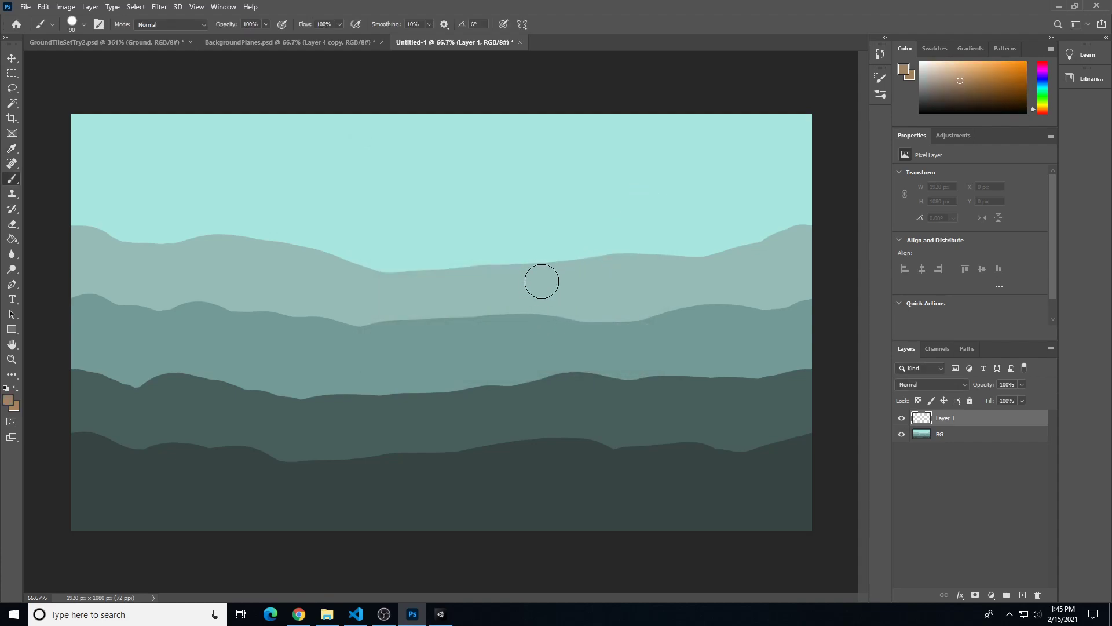
# Paint a zigzag outline of overlapping brown mountain peaks across the full canvas width with an 80 px brush
pyautogui.press('[')
pyautogui.press('[')
pyautogui.moveTo(819, 408)
pyautogui.mouseDown()
pyautogui.moveTo(729, 356)
pyautogui.moveTo(610, 406)
pyautogui.moveTo(515, 338)
pyautogui.moveTo(476, 329)
pyautogui.mouseUp()
pyautogui.moveTo(398, 386); pyautogui.dragTo(315, 422)
pyautogui.moveTo(399, 444)
pyautogui.mouseDown()
pyautogui.moveTo(324, 383)
pyautogui.moveTo(248, 402)
pyautogui.moveTo(189, 442)
pyautogui.mouseUp()
pyautogui.moveTo(268, 450)
pyautogui.mouseDown()
pyautogui.moveTo(218, 390)
pyautogui.moveTo(167, 365)
pyautogui.mouseUp()
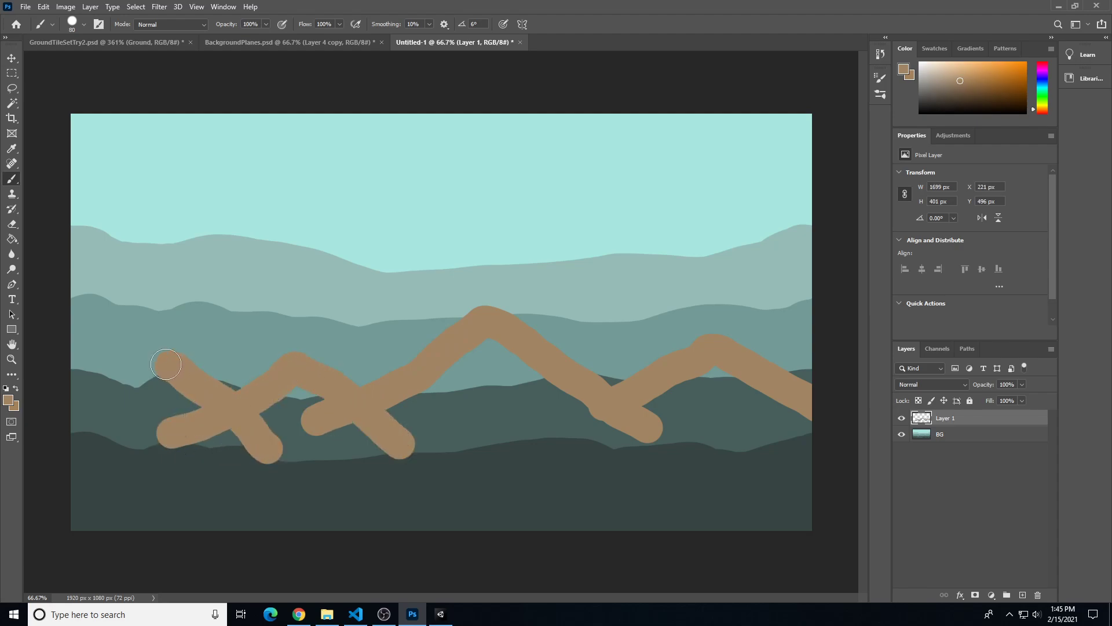
pyautogui.moveTo(103, 333); pyautogui.dragTo(62, 367)
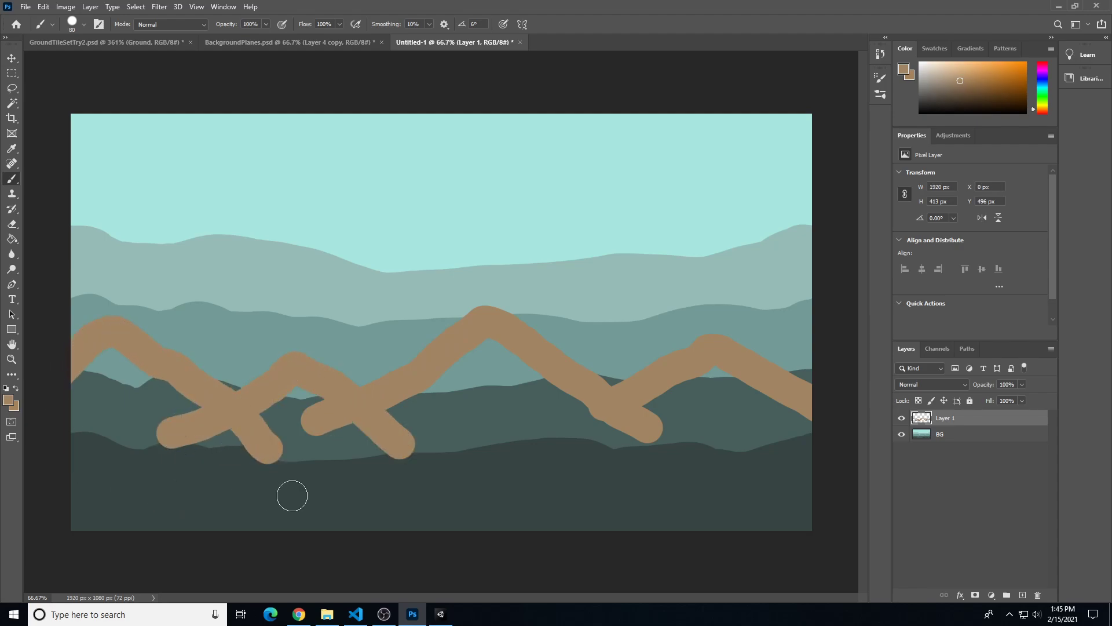
# Fill the area under the brown mountain outline down to the canvas's lower edge, enlarging the brush to 250 px
pyautogui.press(']')
pyautogui.press(']')
pyautogui.press(']')
pyautogui.moveTo(717, 380)
pyautogui.mouseDown()
pyautogui.moveTo(628, 423)
pyautogui.moveTo(722, 389)
pyautogui.moveTo(787, 429)
pyautogui.mouseUp()
pyautogui.press(']')
pyautogui.press(']')
pyautogui.press(']')
pyautogui.press(']')
pyautogui.moveTo(807, 471)
pyautogui.mouseDown()
pyautogui.moveTo(472, 447)
pyautogui.moveTo(35, 503)
pyautogui.moveTo(695, 467)
pyautogui.moveTo(770, 498)
pyautogui.mouseUp()
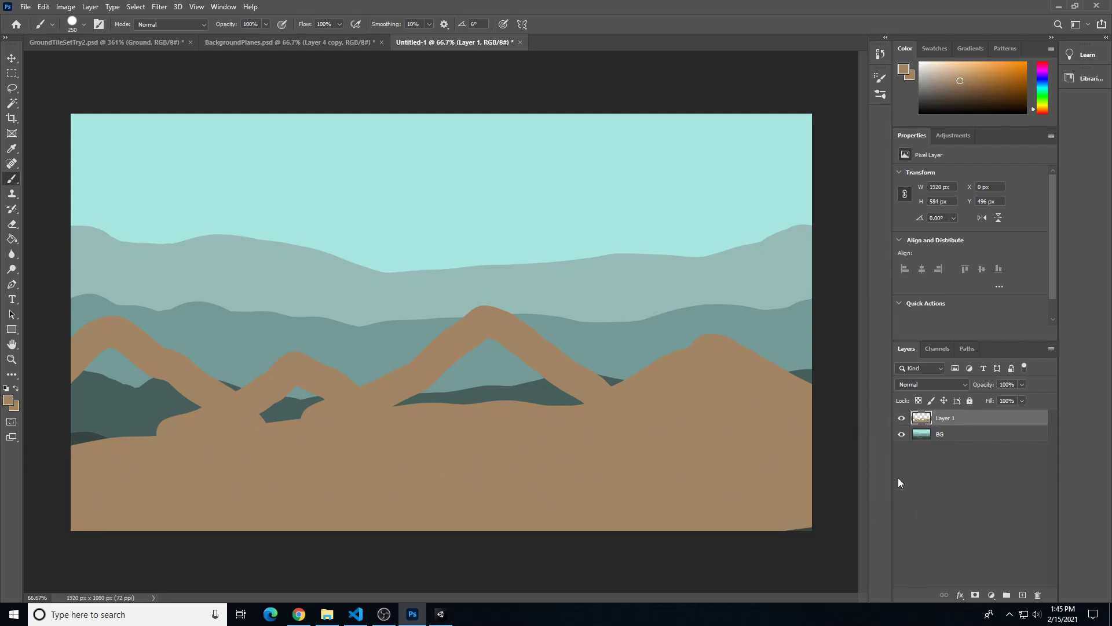
# Fill the remaining gaps inside the brown mountain peaks with a 150 px brush
pyautogui.press('[')
pyautogui.press('[')
pyautogui.press('[')
pyautogui.moveTo(551, 421)
pyautogui.mouseDown()
pyautogui.moveTo(508, 367)
pyautogui.moveTo(427, 402)
pyautogui.moveTo(483, 401)
pyautogui.moveTo(191, 427)
pyautogui.moveTo(120, 377)
pyautogui.moveTo(44, 435)
pyautogui.moveTo(144, 439)
pyautogui.mouseUp()
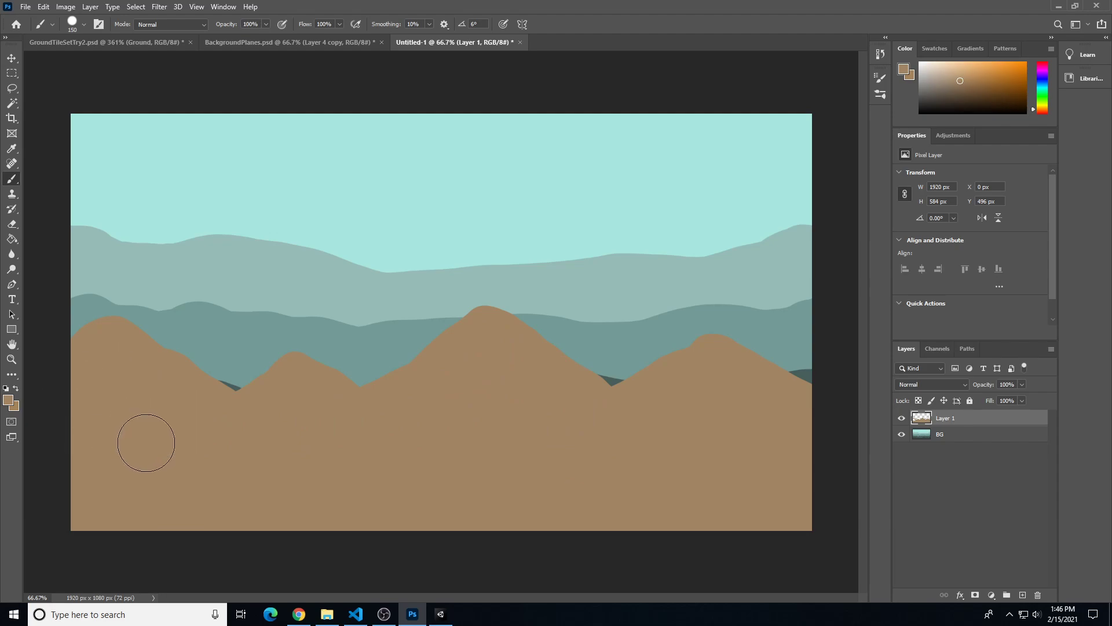
# Offset the mountain layer 960 px horizontally with Wrap Around and paint a rounded brown peak over its center seam
pyautogui.click(159, 6)
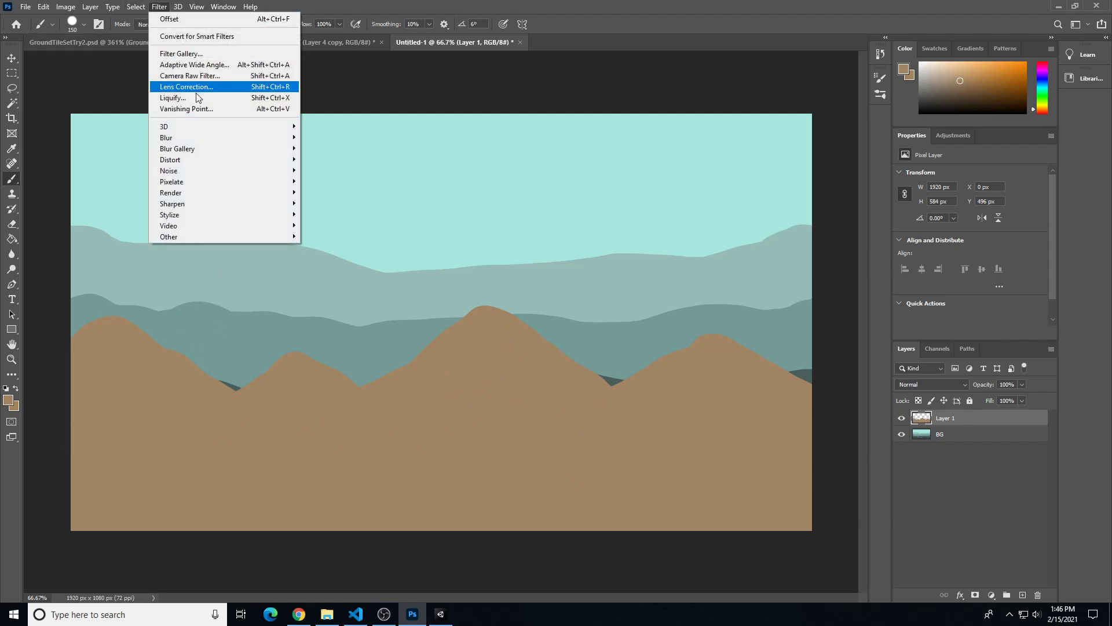
pyautogui.moveTo(247, 240)
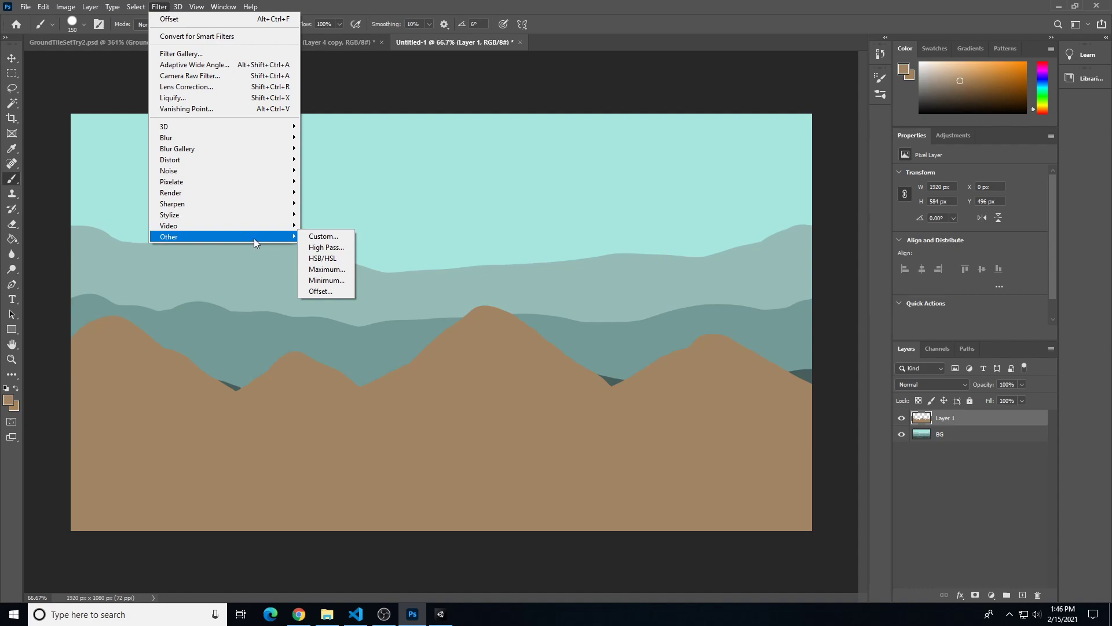
pyautogui.click(320, 292)
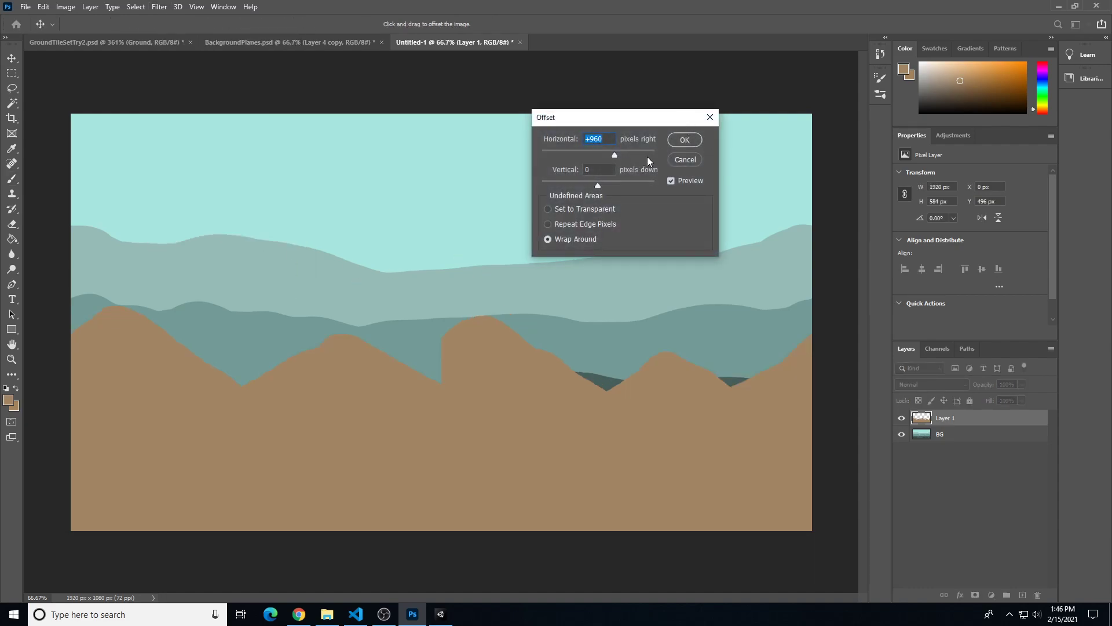
pyautogui.click(684, 140)
pyautogui.press('b')
pyautogui.moveTo(472, 353)
pyautogui.mouseDown()
pyautogui.moveTo(382, 409)
pyautogui.moveTo(494, 325)
pyautogui.moveTo(595, 429)
pyautogui.mouseUp()
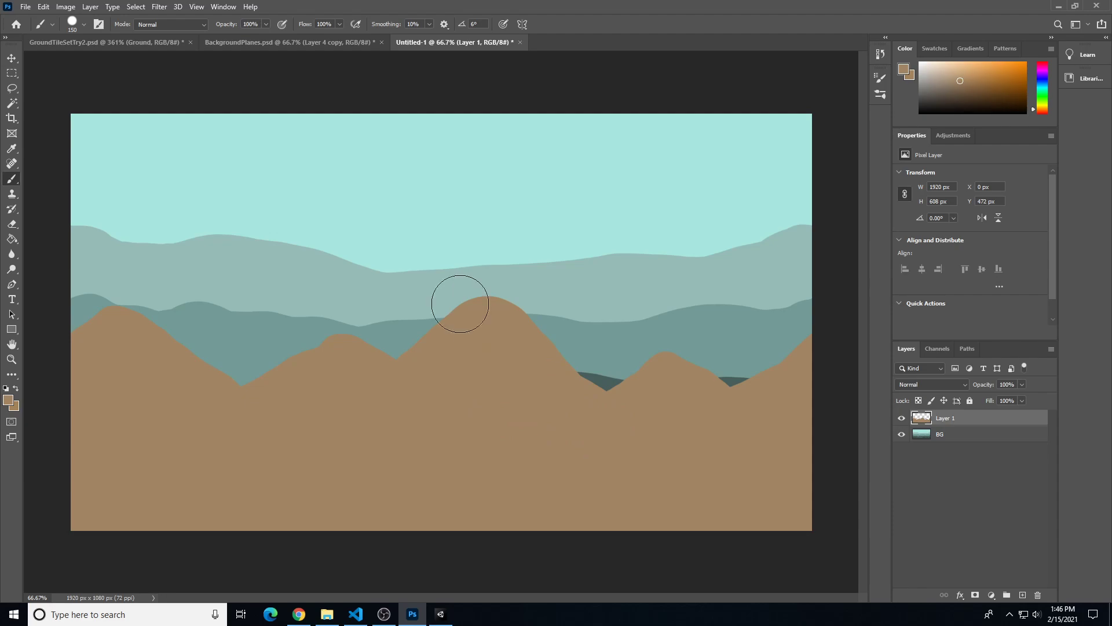
# Apply the 960 px horizontal Wrap Around offset to the mountain layer once more and return to the Brush tool
pyautogui.click(159, 7)
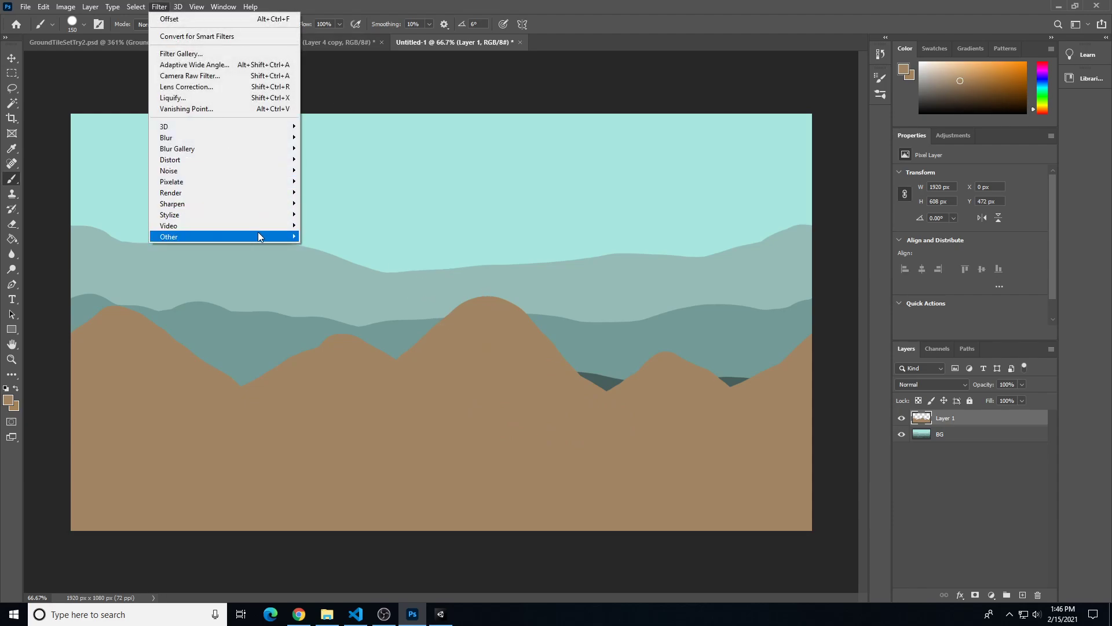
pyautogui.moveTo(258, 235)
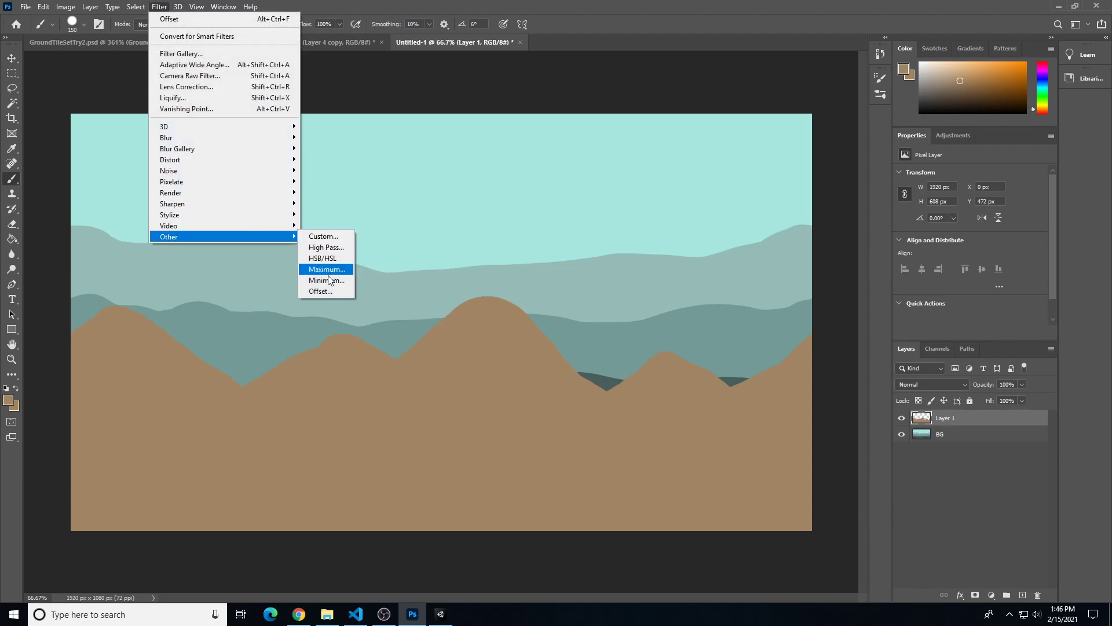
pyautogui.click(329, 292)
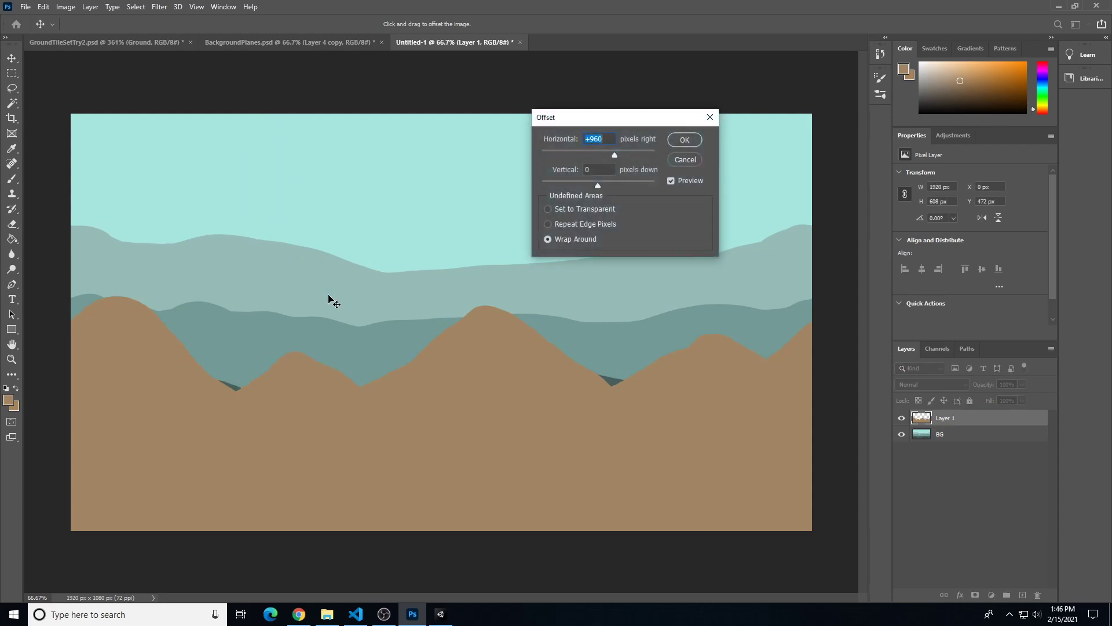
pyautogui.click(684, 141)
pyautogui.press('b')
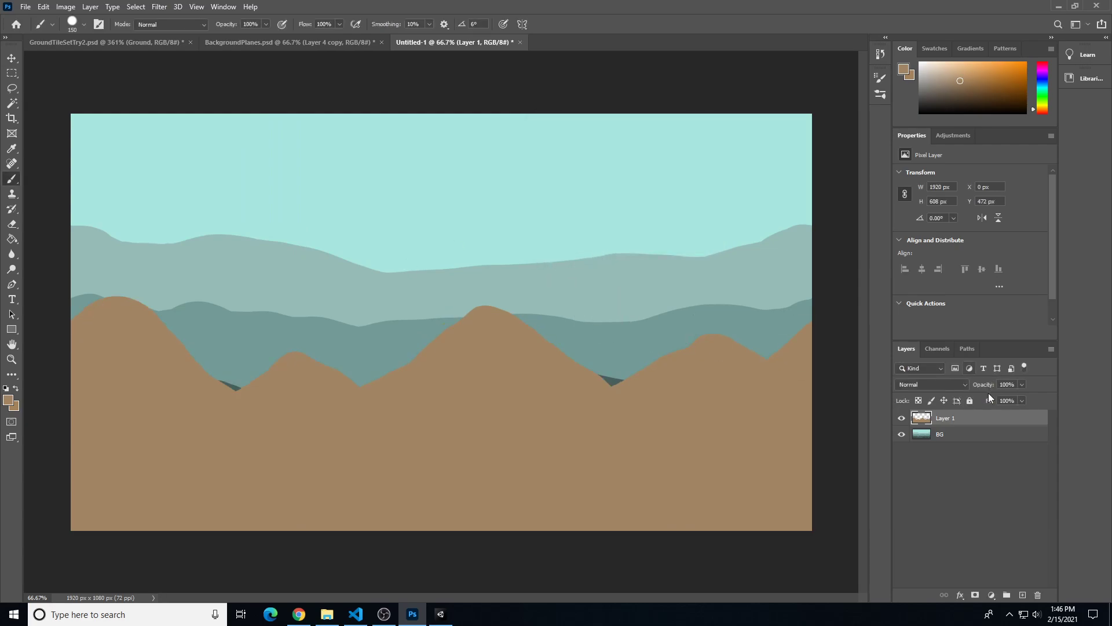
# Rename the brown mountain layer to Near, then add a new layer above it named Mid
pyautogui.doubleClick(947, 418)
pyautogui.write('Near')
pyautogui.press('Return')
pyautogui.click(1023, 595)
pyautogui.doubleClick(945, 418)
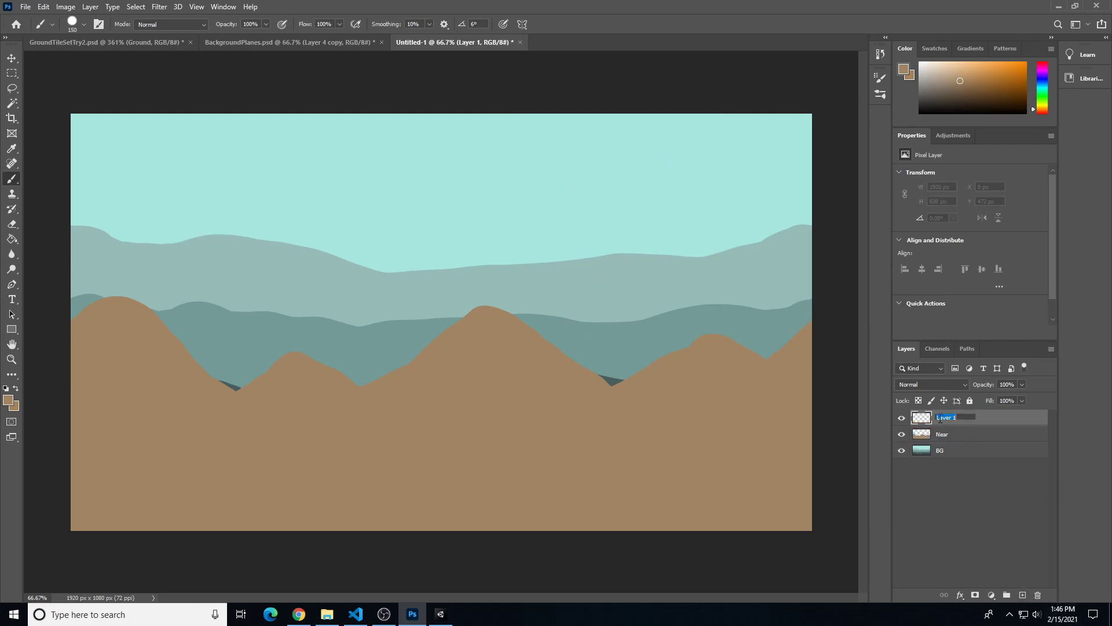
pyautogui.press('Return')
# Set the foreground color to the muted brown #988977 and reduce the brush to 60 px
pyautogui.click(9, 400)
pyautogui.moveTo(426, 234); pyautogui.dragTo(397, 236)
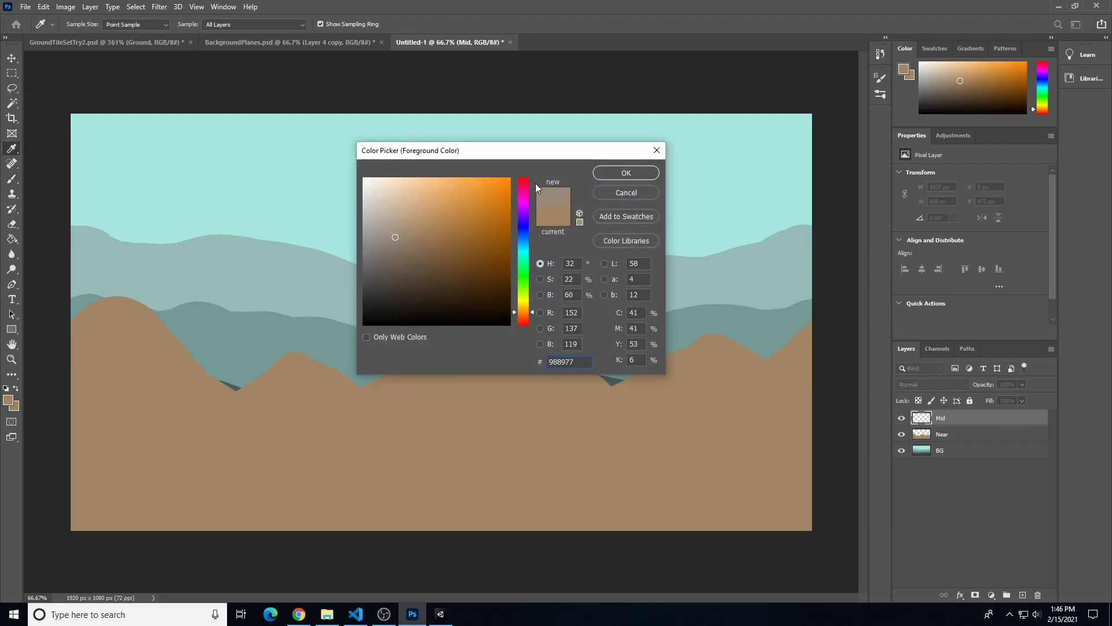
pyautogui.click(613, 172)
pyautogui.press('[')
pyautogui.press('[')
pyautogui.press('[')
pyautogui.press('[')
pyautogui.press('[')
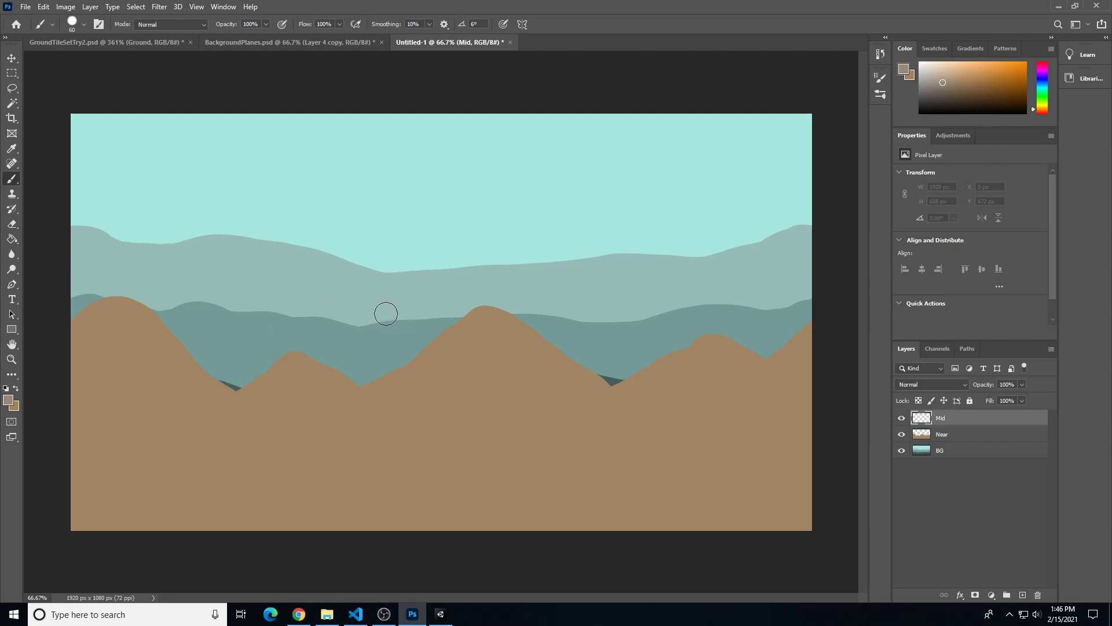
# Move the Mid layer below Near and outline a row of muted brown peaks across the full canvas width
pyautogui.moveTo(969, 433); pyautogui.dragTo(966, 416)
pyautogui.click(954, 434)
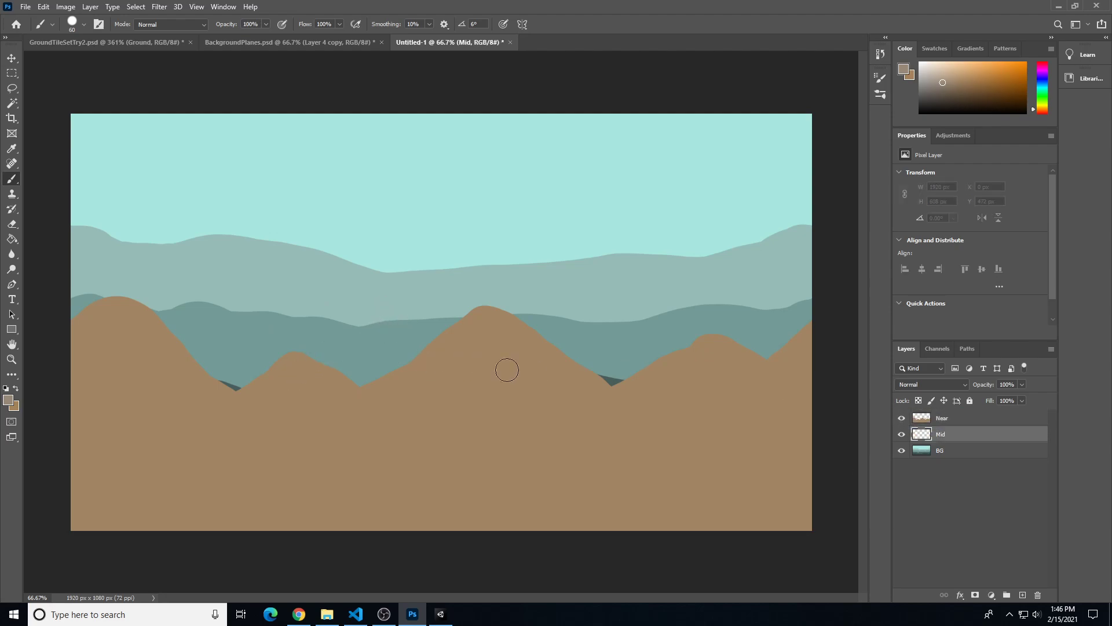
pyautogui.moveTo(445, 362)
pyautogui.mouseDown()
pyautogui.moveTo(362, 307)
pyautogui.moveTo(331, 307)
pyautogui.moveTo(233, 362)
pyautogui.moveTo(167, 381)
pyautogui.mouseUp()
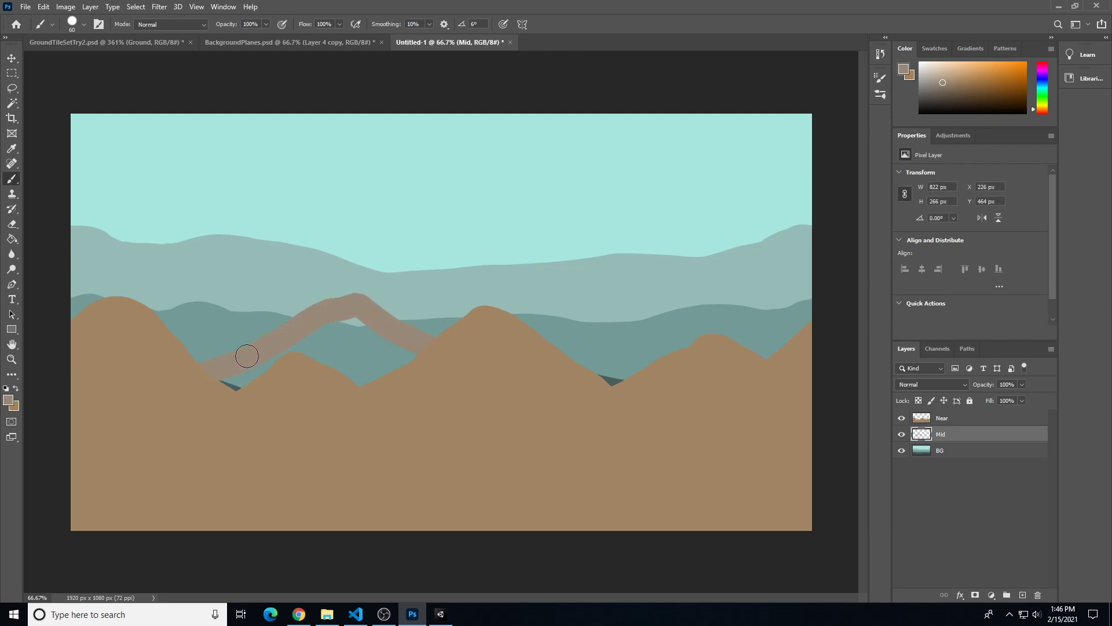
pyautogui.moveTo(214, 330); pyautogui.dragTo(166, 322)
pyautogui.moveTo(69, 375); pyautogui.dragTo(30, 395)
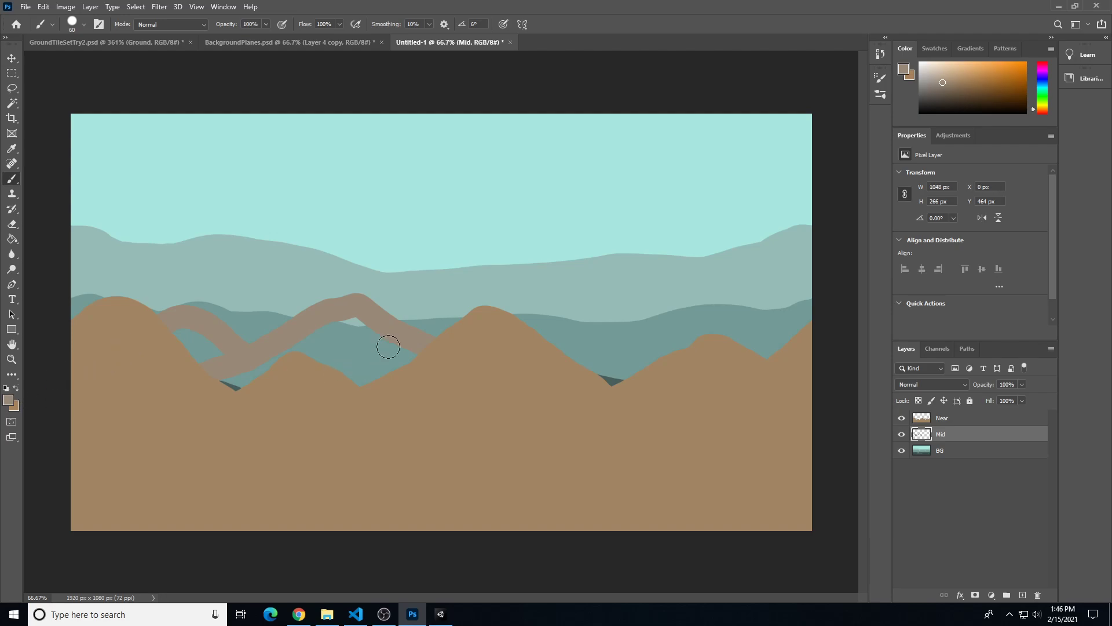
pyautogui.moveTo(510, 346)
pyautogui.mouseDown()
pyautogui.moveTo(603, 273)
pyautogui.moveTo(653, 303)
pyautogui.moveTo(716, 381)
pyautogui.mouseUp()
pyautogui.moveTo(676, 337)
pyautogui.mouseDown()
pyautogui.moveTo(725, 308)
pyautogui.moveTo(774, 315)
pyautogui.moveTo(839, 381)
pyautogui.mouseUp()
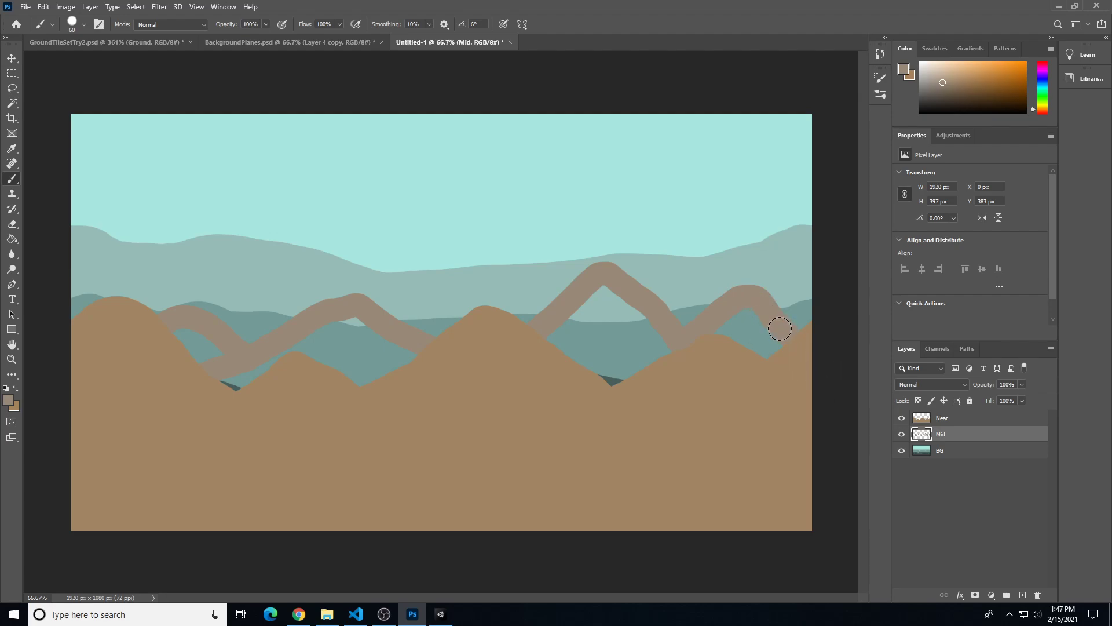
# Hide the Near layer and fill the inside of the Mid peaks with a 150 px brush
pyautogui.press(']')
pyautogui.press(']')
pyautogui.press(']')
pyautogui.press(']')
pyautogui.moveTo(745, 322)
pyautogui.mouseDown()
pyautogui.moveTo(750, 353)
pyautogui.moveTo(797, 402)
pyautogui.moveTo(671, 408)
pyautogui.mouseUp()
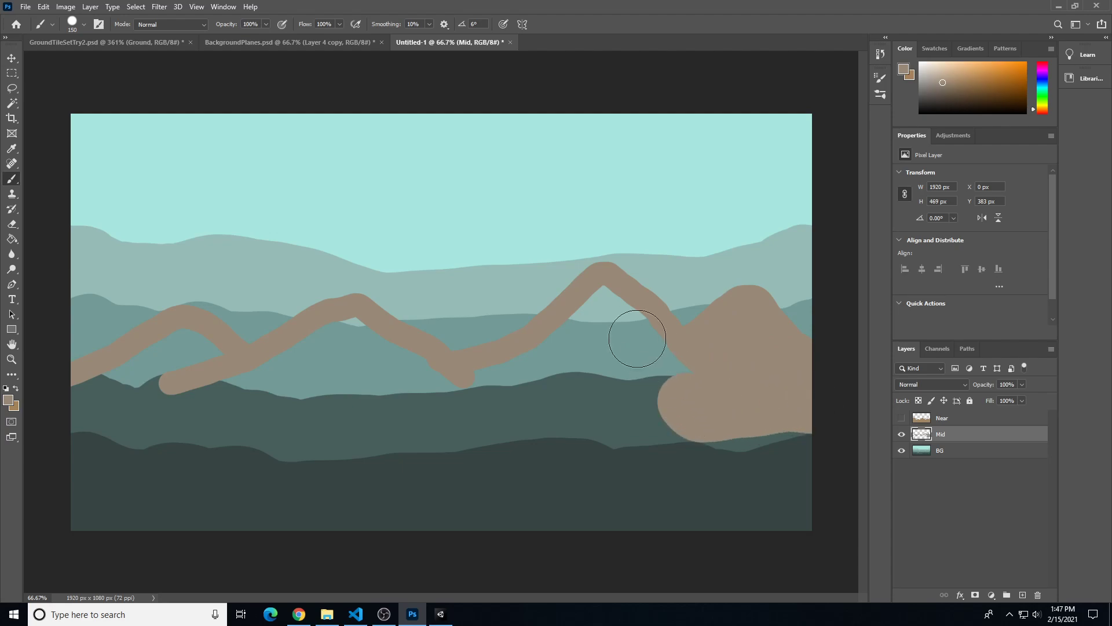
pyautogui.moveTo(603, 303)
pyautogui.mouseDown()
pyautogui.moveTo(497, 365)
pyautogui.moveTo(600, 359)
pyautogui.moveTo(641, 330)
pyautogui.moveTo(610, 365)
pyautogui.moveTo(464, 390)
pyautogui.moveTo(355, 325)
pyautogui.moveTo(226, 385)
pyautogui.moveTo(194, 343)
pyautogui.moveTo(192, 359)
pyautogui.moveTo(99, 389)
pyautogui.moveTo(357, 387)
pyautogui.moveTo(695, 437)
pyautogui.mouseUp()
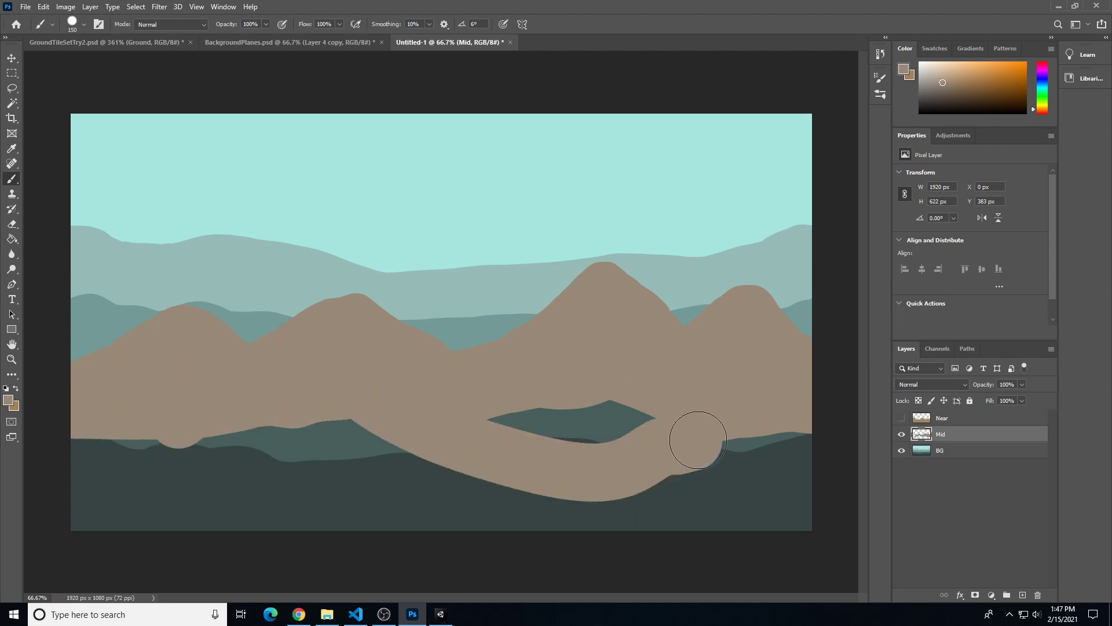
# Fill the rest of the Mid mountains down to the canvas's lower edge with a 600 px brush and show Near again
pyautogui.press(']')
pyautogui.press(']')
pyautogui.press(']')
pyautogui.press(']')
pyautogui.press(']')
pyautogui.press(']')
pyautogui.press(']')
pyautogui.moveTo(786, 462)
pyautogui.mouseDown()
pyautogui.moveTo(677, 495)
pyautogui.moveTo(70, 498)
pyautogui.mouseUp()
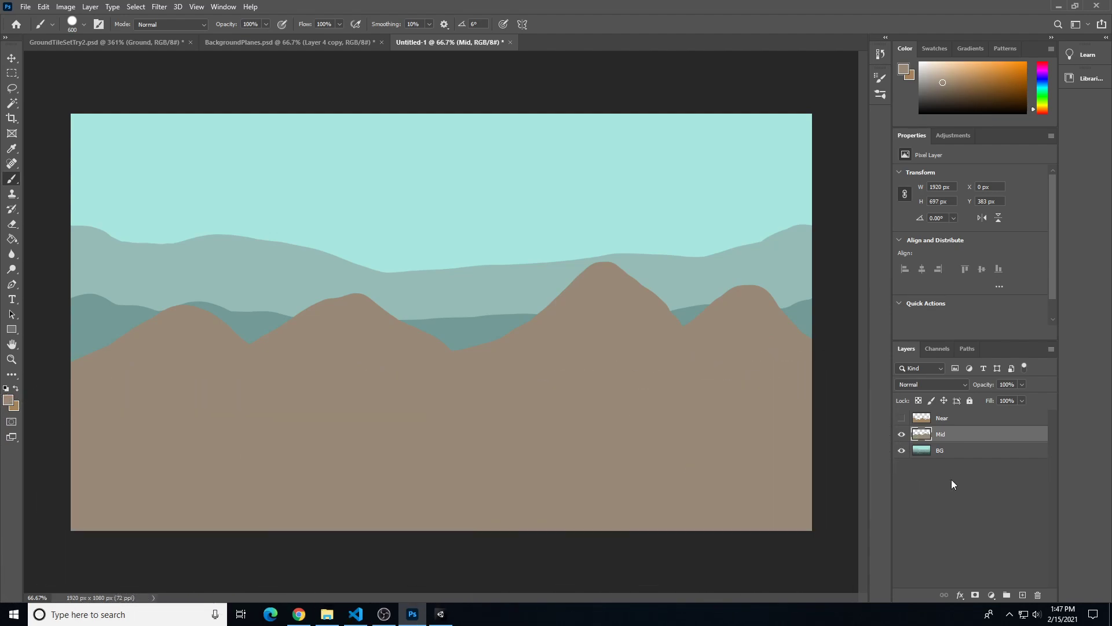
pyautogui.click(901, 419)
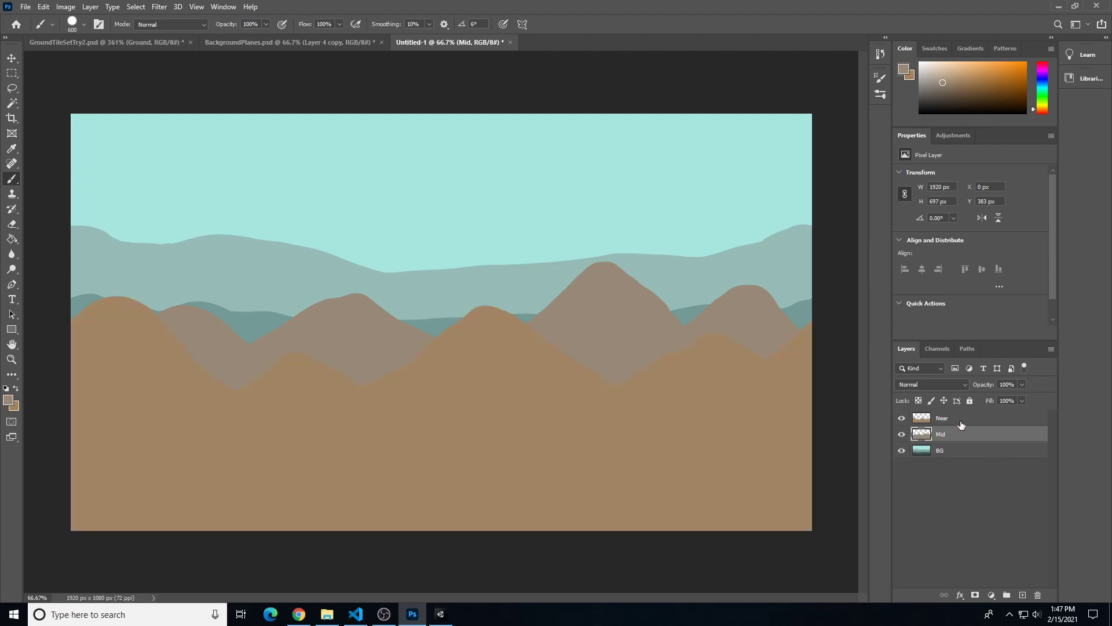
# Add a new layer above Near and set the foreground color to a grayer, less saturated brown for painting
pyautogui.click(960, 425)
pyautogui.click(1021, 595)
pyautogui.click(8, 400)
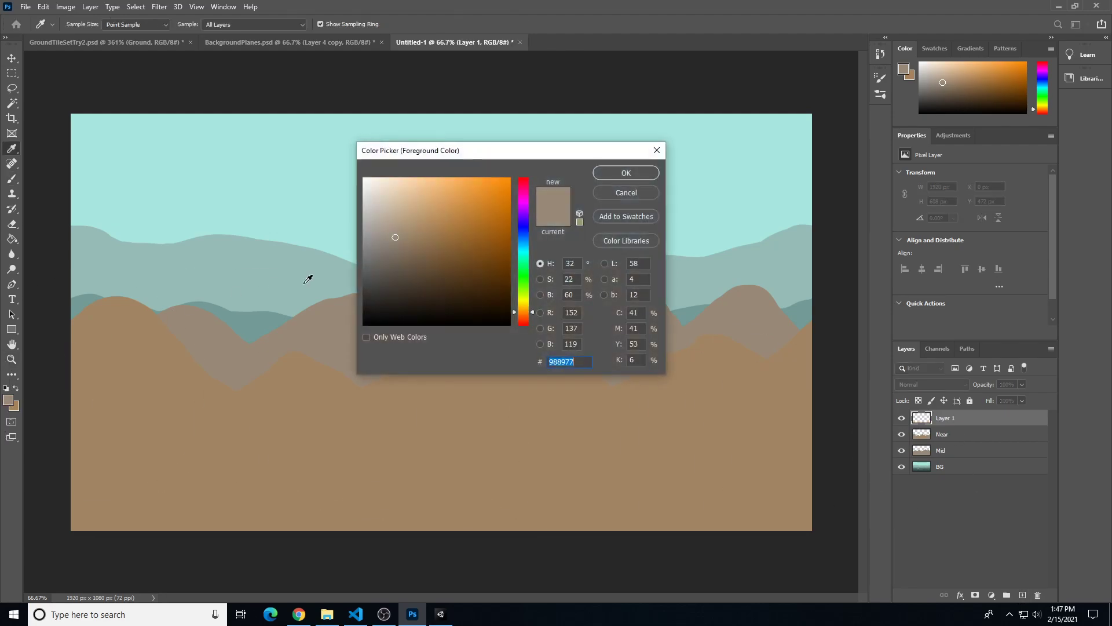
pyautogui.moveTo(397, 237); pyautogui.dragTo(385, 240)
pyautogui.click(626, 173)
pyautogui.press('b')
# Reduce the brush to 100 px and rename the new layer to Far
pyautogui.press('[')
pyautogui.press('[')
pyautogui.press('[')
pyautogui.press('[')
pyautogui.press('[')
pyautogui.press('[')
pyautogui.press('[')
pyautogui.press('[')
pyautogui.press('[')
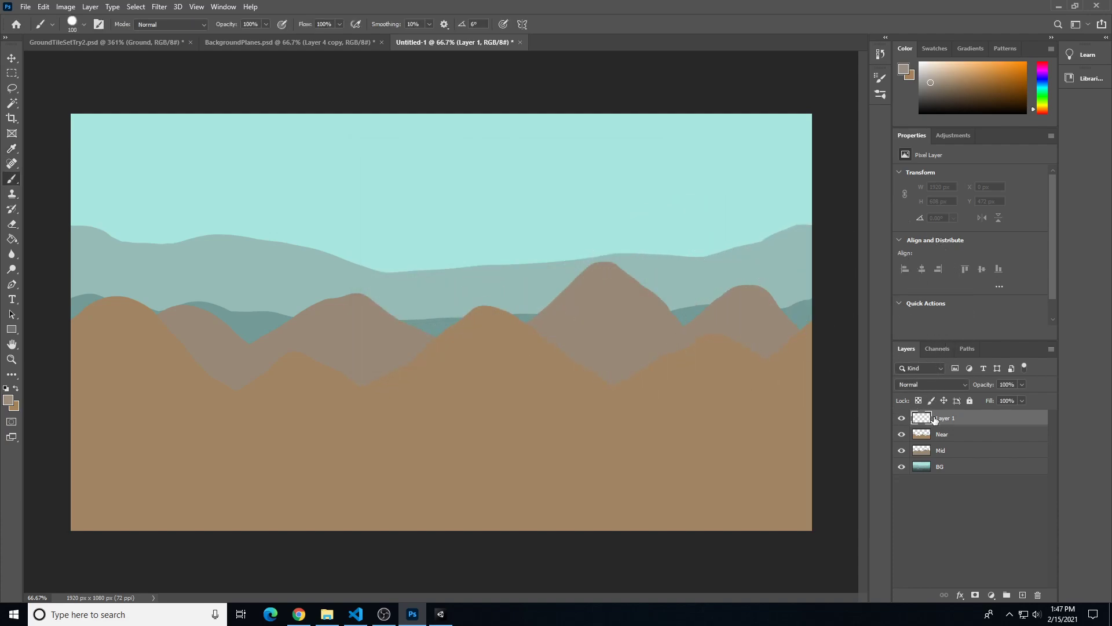
pyautogui.doubleClick(951, 419)
pyautogui.write('Far')
pyautogui.press('Return')
# Outline a row of steep gray-brown peaks on the Far layer with a 50 px brush, running off the canvas's right edge
pyautogui.press('[')
pyautogui.press('[')
pyautogui.press('[')
pyautogui.press('[')
pyautogui.moveTo(277, 270); pyautogui.dragTo(181, 365)
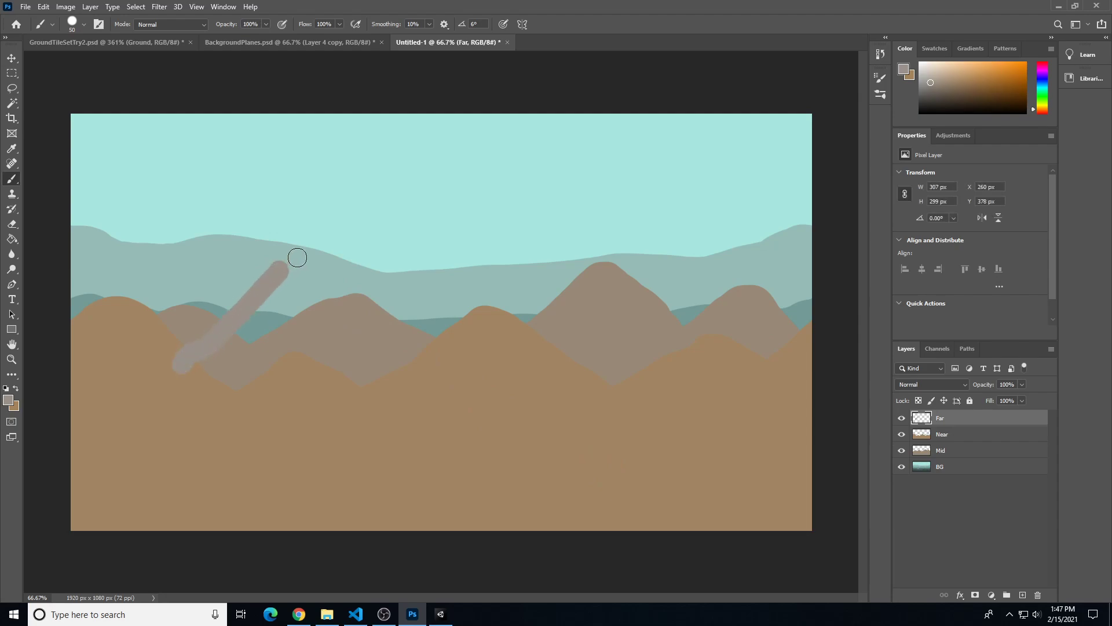
pyautogui.moveTo(283, 270); pyautogui.dragTo(391, 369)
pyautogui.moveTo(363, 332)
pyautogui.mouseDown()
pyautogui.moveTo(417, 280)
pyautogui.moveTo(459, 330)
pyautogui.moveTo(525, 372)
pyautogui.mouseUp()
pyautogui.moveTo(483, 330)
pyautogui.mouseDown()
pyautogui.moveTo(550, 293)
pyautogui.moveTo(674, 366)
pyautogui.mouseUp()
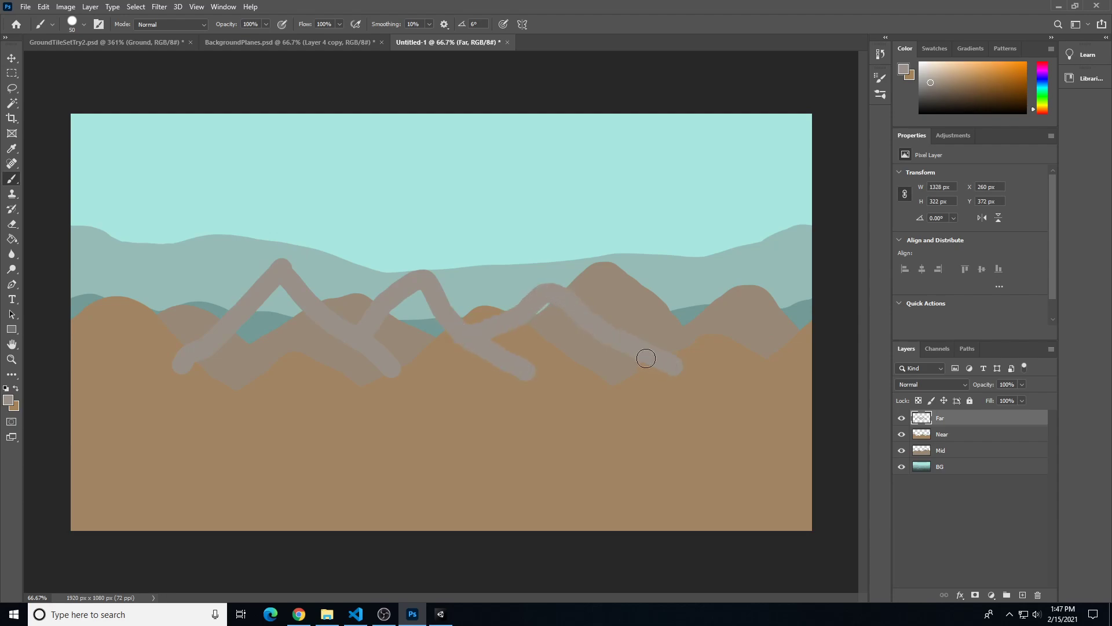
pyautogui.moveTo(666, 312)
pyautogui.mouseDown()
pyautogui.moveTo(692, 271)
pyautogui.moveTo(846, 390)
pyautogui.mouseUp()
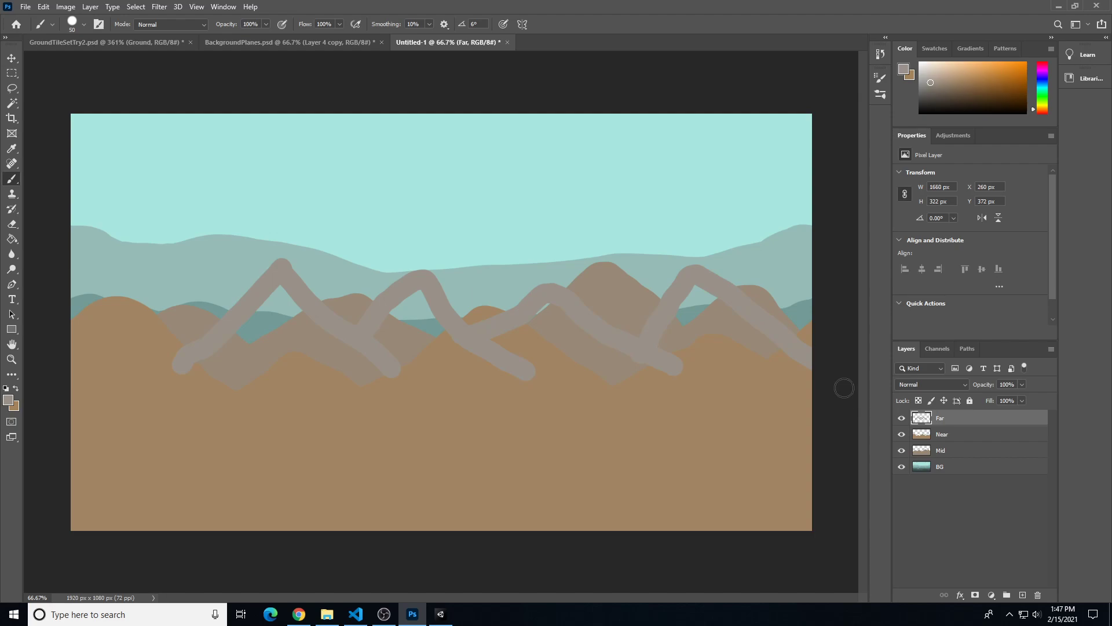
pyautogui.moveTo(773, 324); pyautogui.dragTo(807, 295)
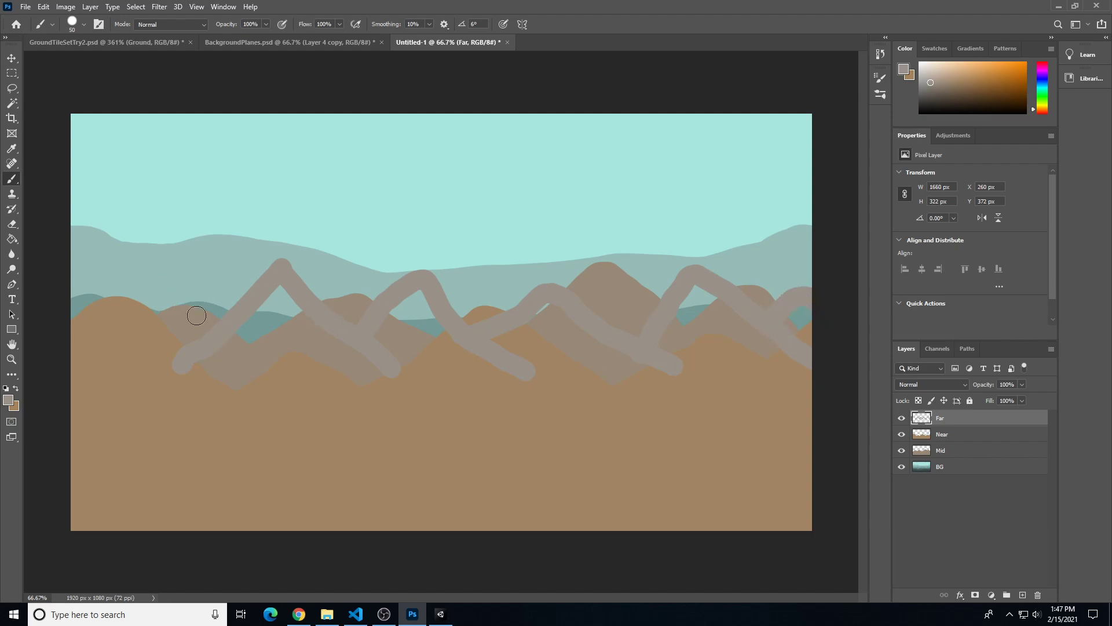
# Outline the leftmost Far peak off the canvas edge, undoing the first stroke and repainting it lower and narrower
pyautogui.moveTo(217, 320)
pyautogui.mouseDown()
pyautogui.moveTo(154, 274)
pyautogui.moveTo(107, 269)
pyautogui.moveTo(13, 363)
pyautogui.mouseUp()
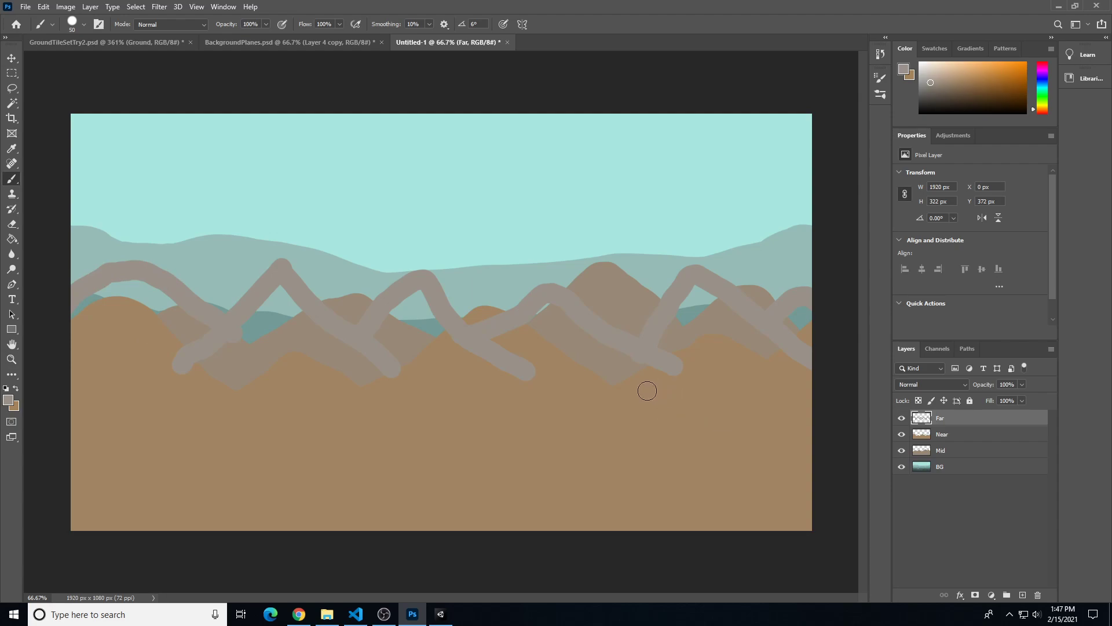
pyautogui.hotkey('ctrl', 'z')
pyautogui.moveTo(215, 337)
pyautogui.mouseDown()
pyautogui.moveTo(161, 331)
pyautogui.moveTo(81, 288)
pyautogui.moveTo(55, 315)
pyautogui.mouseUp()
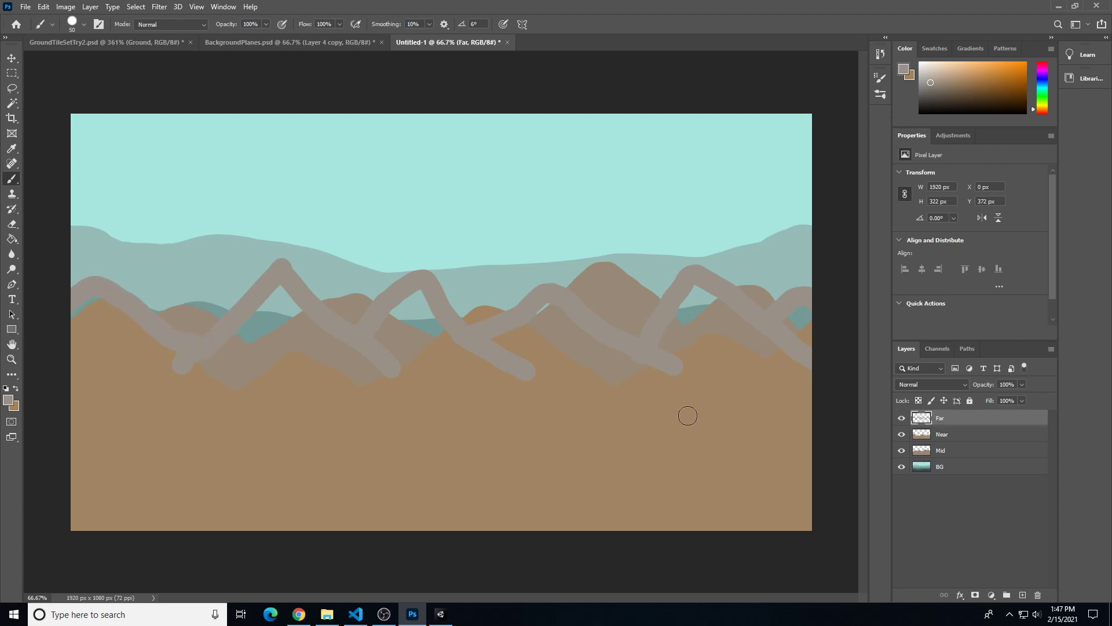
# Fill the Far mountains down to the canvas's lower edge, enlarging the brush to 400 px, and move the Far layer below Mid
pyautogui.press(']')
pyautogui.press(']')
pyautogui.press(']')
pyautogui.press(']')
pyautogui.press(']')
pyautogui.press(']')
pyautogui.moveTo(695, 347)
pyautogui.mouseDown()
pyautogui.moveTo(689, 298)
pyautogui.moveTo(682, 318)
pyautogui.moveTo(728, 318)
pyautogui.moveTo(770, 355)
pyautogui.moveTo(801, 315)
pyautogui.moveTo(556, 342)
pyautogui.moveTo(551, 318)
pyautogui.moveTo(506, 340)
pyautogui.moveTo(417, 340)
pyautogui.moveTo(409, 303)
pyautogui.moveTo(397, 332)
pyautogui.moveTo(415, 323)
pyautogui.moveTo(361, 360)
pyautogui.moveTo(277, 293)
pyautogui.moveTo(239, 343)
pyautogui.moveTo(267, 327)
pyautogui.moveTo(330, 351)
pyautogui.moveTo(164, 384)
pyautogui.moveTo(161, 363)
pyautogui.moveTo(112, 323)
pyautogui.moveTo(74, 323)
pyautogui.moveTo(132, 377)
pyautogui.moveTo(70, 384)
pyautogui.moveTo(286, 423)
pyautogui.moveTo(472, 410)
pyautogui.moveTo(696, 431)
pyautogui.moveTo(745, 471)
pyautogui.moveTo(191, 514)
pyautogui.moveTo(620, 504)
pyautogui.mouseUp()
pyautogui.press(']')
pyautogui.press(']')
pyautogui.press(']')
pyautogui.press(']')
pyautogui.press(']')
pyautogui.press(']')
pyautogui.moveTo(979, 426); pyautogui.dragTo(972, 458)
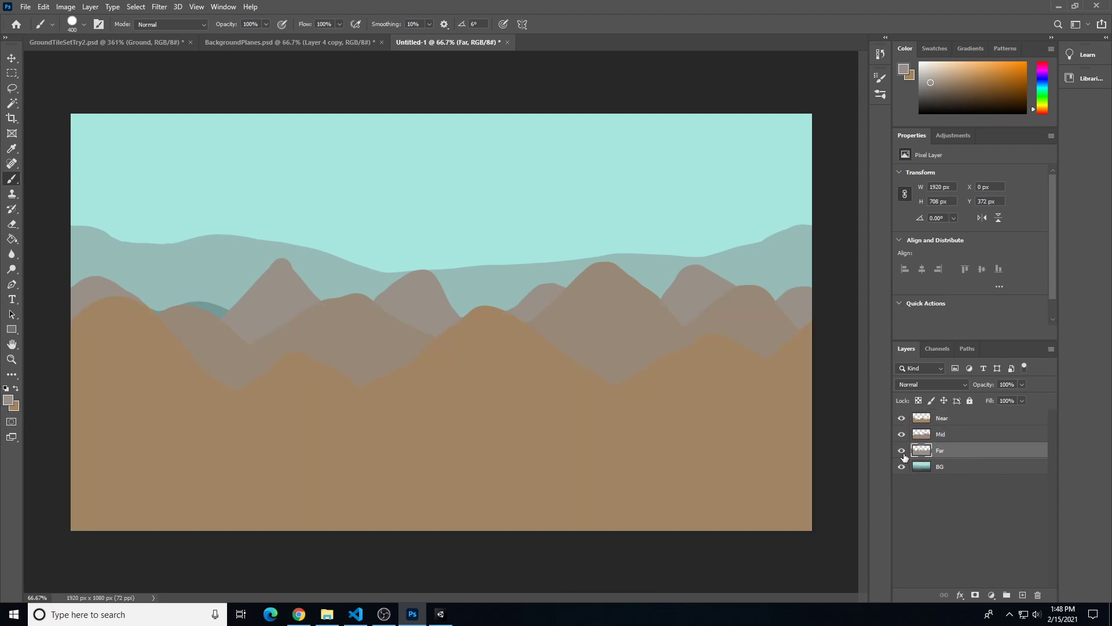
# Hide the Near layer and offset the Mid layer 960 px horizontally with Wrap Around
pyautogui.click(902, 420)
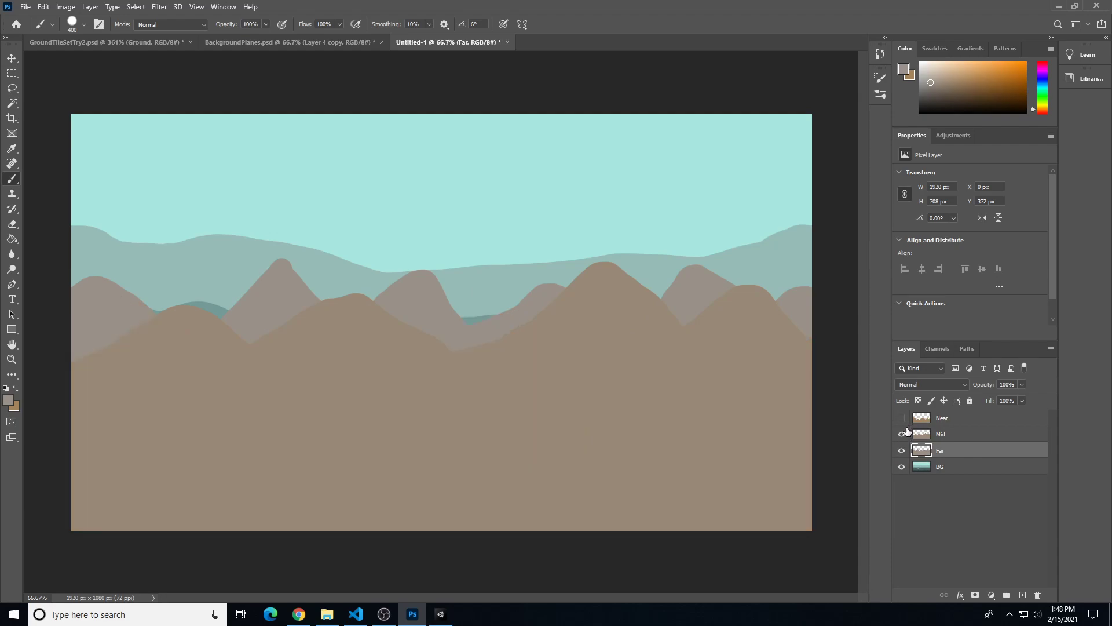
pyautogui.click(939, 435)
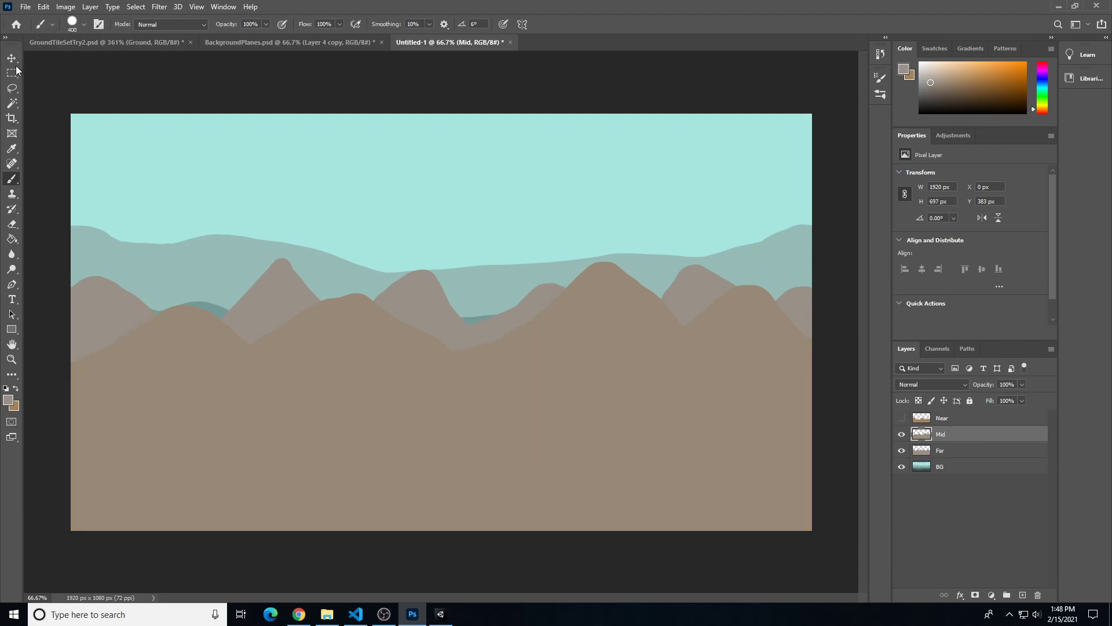
pyautogui.click(160, 7)
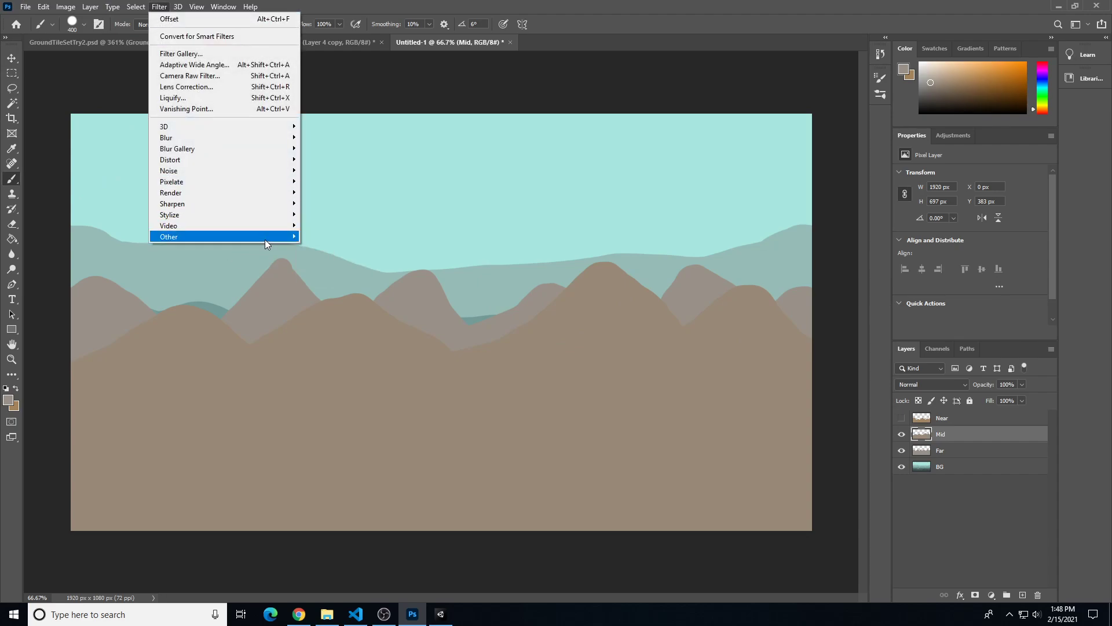
pyautogui.moveTo(278, 234)
pyautogui.click(322, 291)
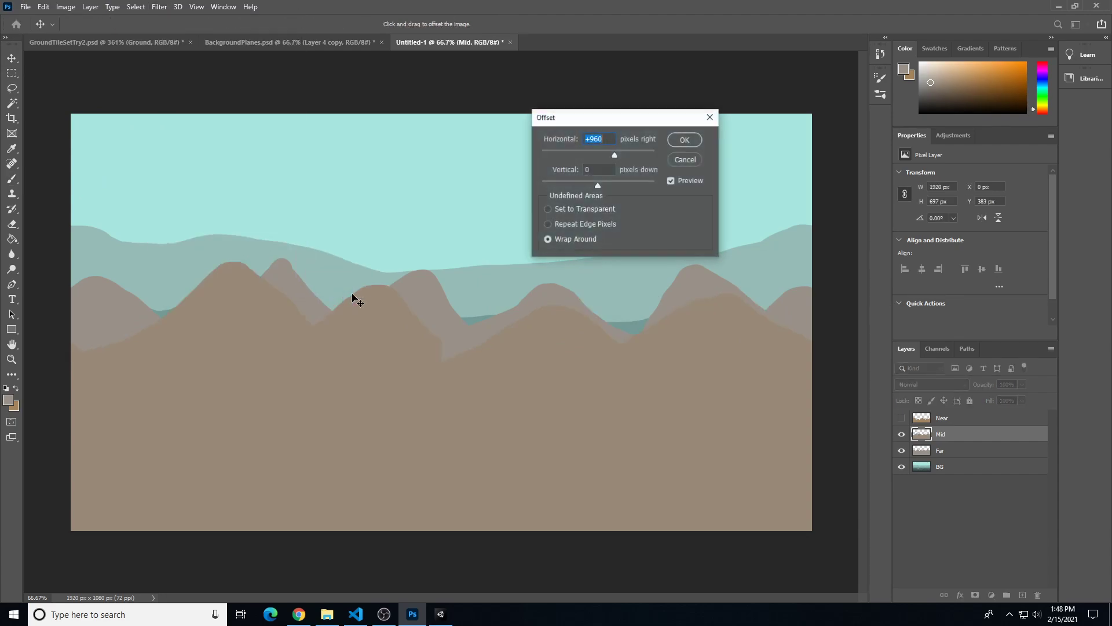
pyautogui.click(679, 143)
pyautogui.press('b')
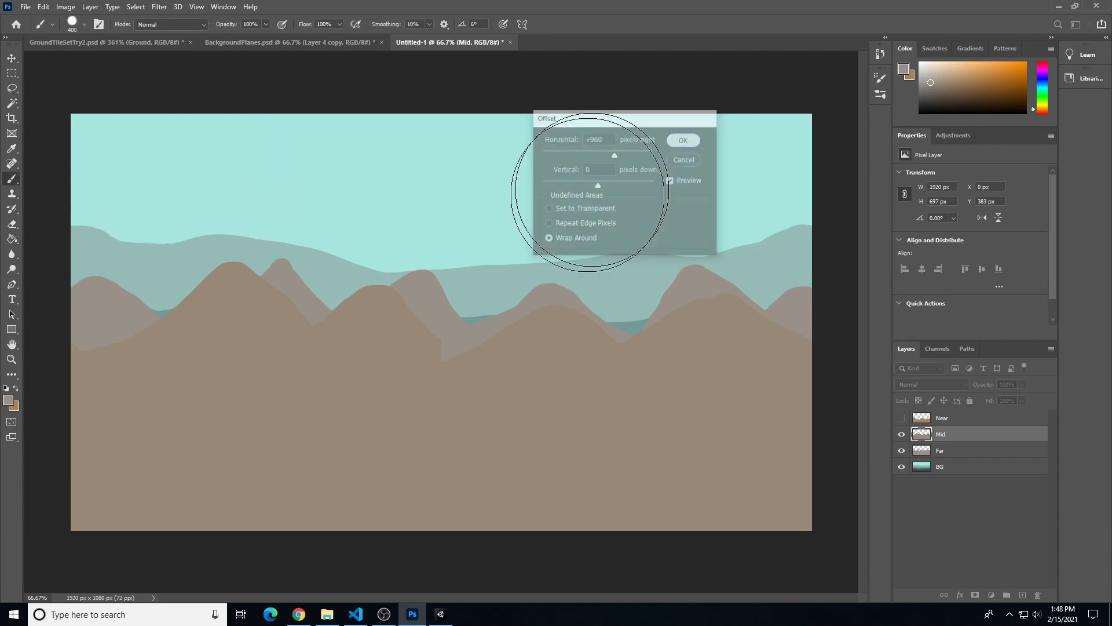
# Paint over the center seam of the Mid ridge in its own brown with a 50 px brush
pyautogui.press('[')
pyautogui.press('[')
pyautogui.press('[')
pyautogui.press('[')
pyautogui.press('[')
pyautogui.press('[')
pyautogui.press('[')
pyautogui.press('[')
pyautogui.press('[')
pyautogui.press('[')
pyautogui.press('[')
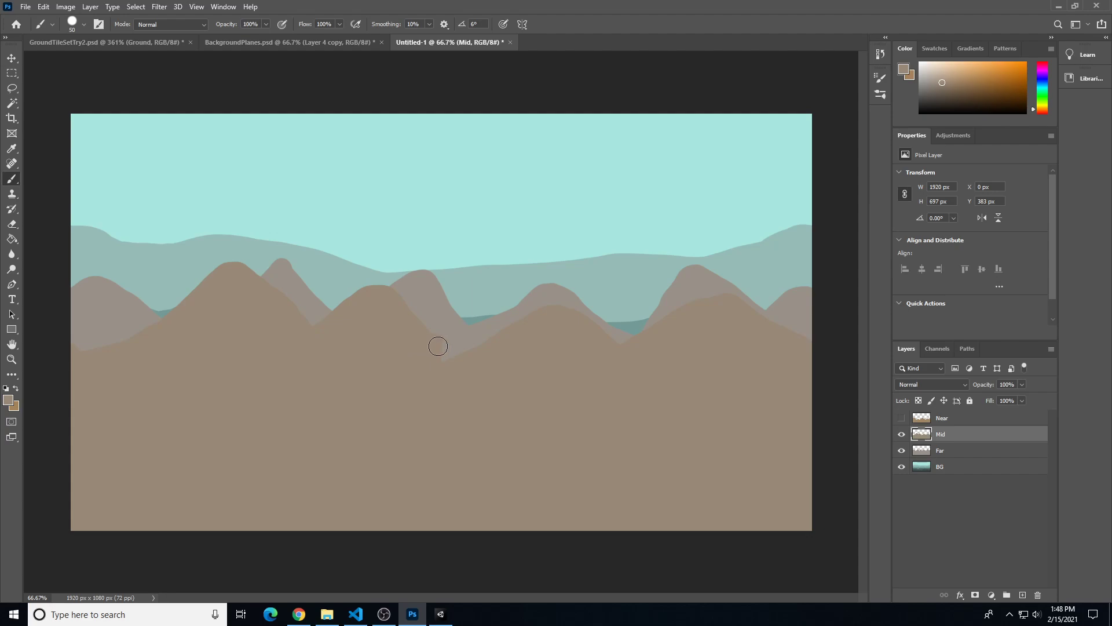
pyautogui.click(902, 434)
pyautogui.click(952, 451)
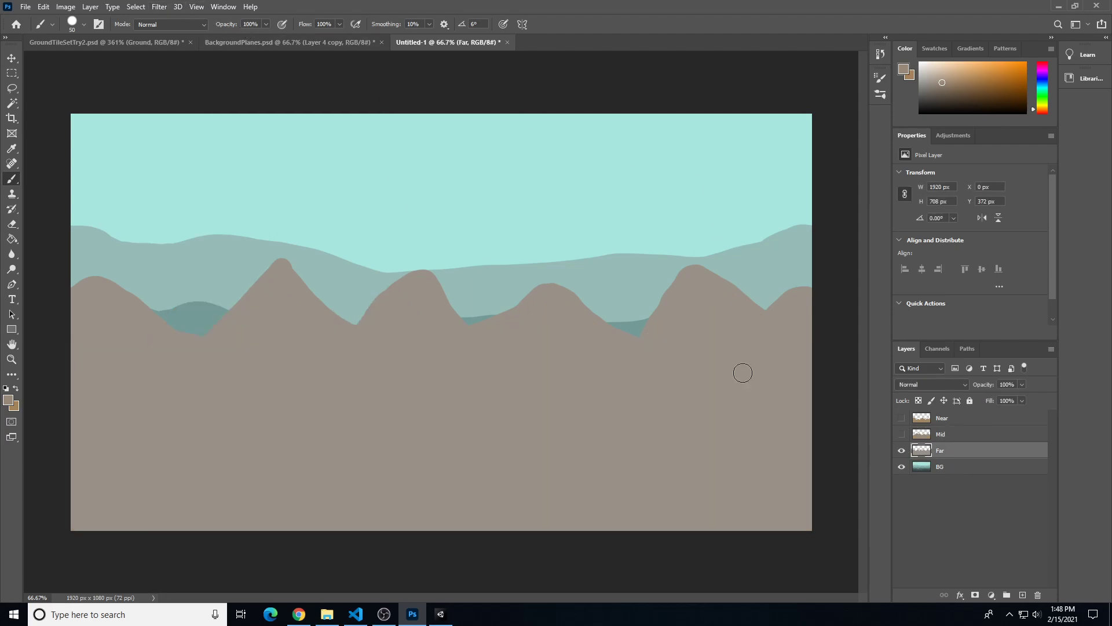
pyautogui.click(904, 434)
pyautogui.click(950, 434)
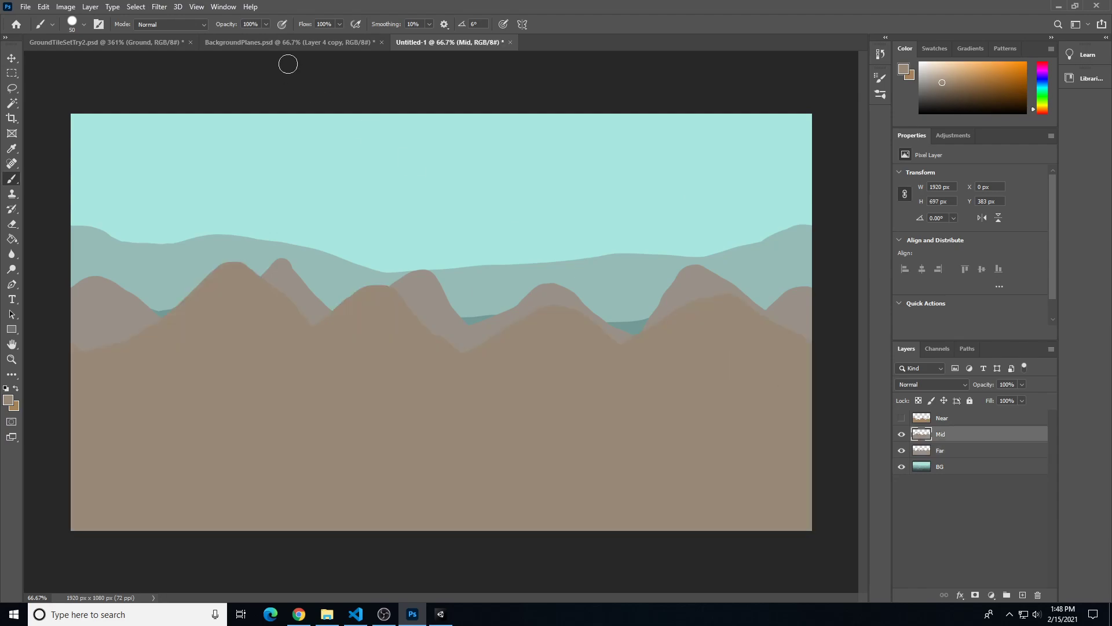
# Apply the 960 px horizontal Wrap Around offset to the Mid layer again and return to the Brush tool
pyautogui.click(164, 6)
pyautogui.moveTo(284, 235)
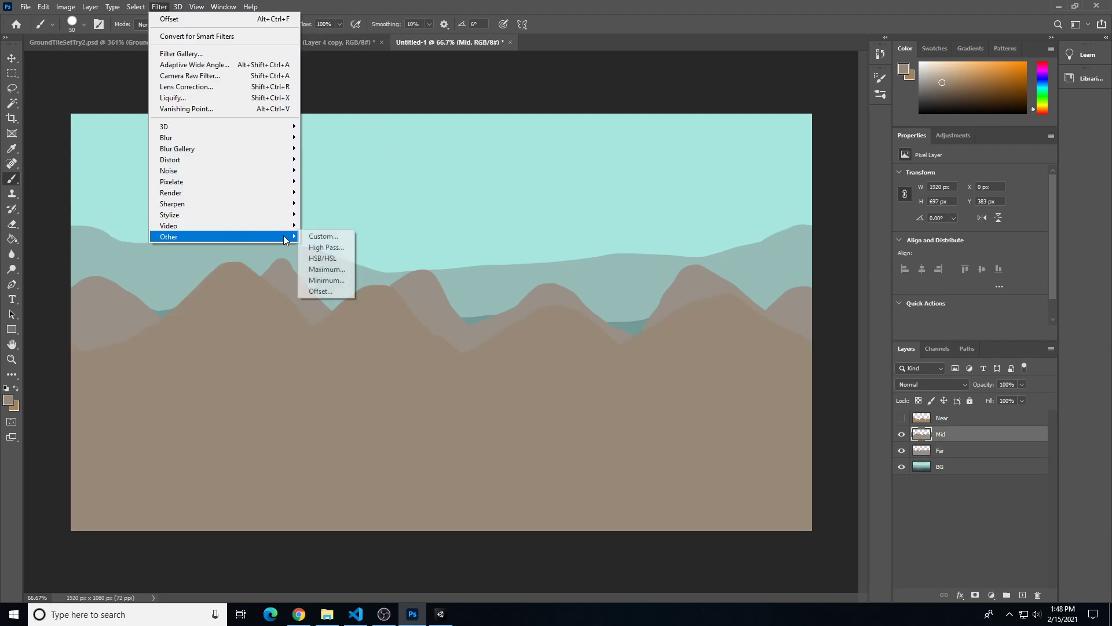
pyautogui.click(328, 292)
pyautogui.click(684, 140)
pyautogui.press('b')
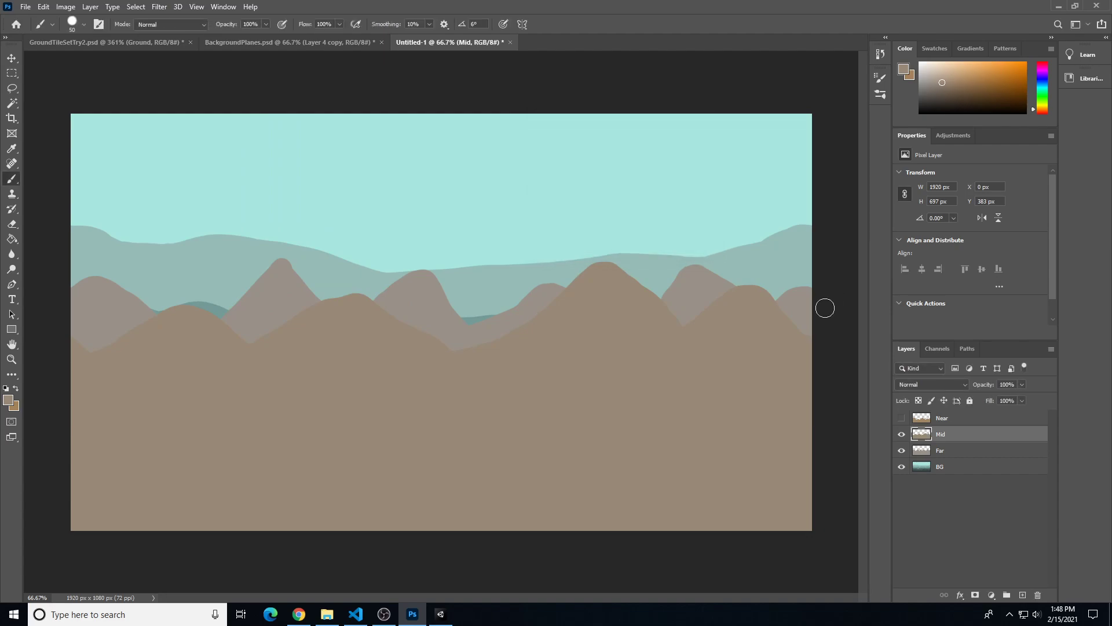
# Hide the Mid layer and offset the Far layer 960 px horizontally with Wrap Around
pyautogui.click(901, 434)
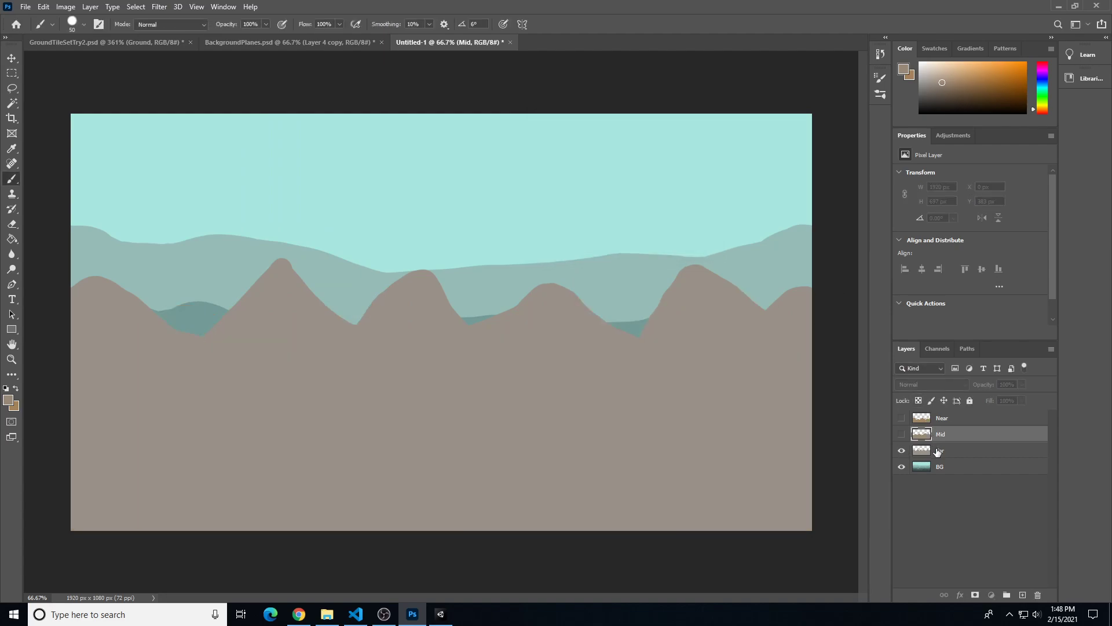
pyautogui.click(938, 451)
pyautogui.click(159, 6)
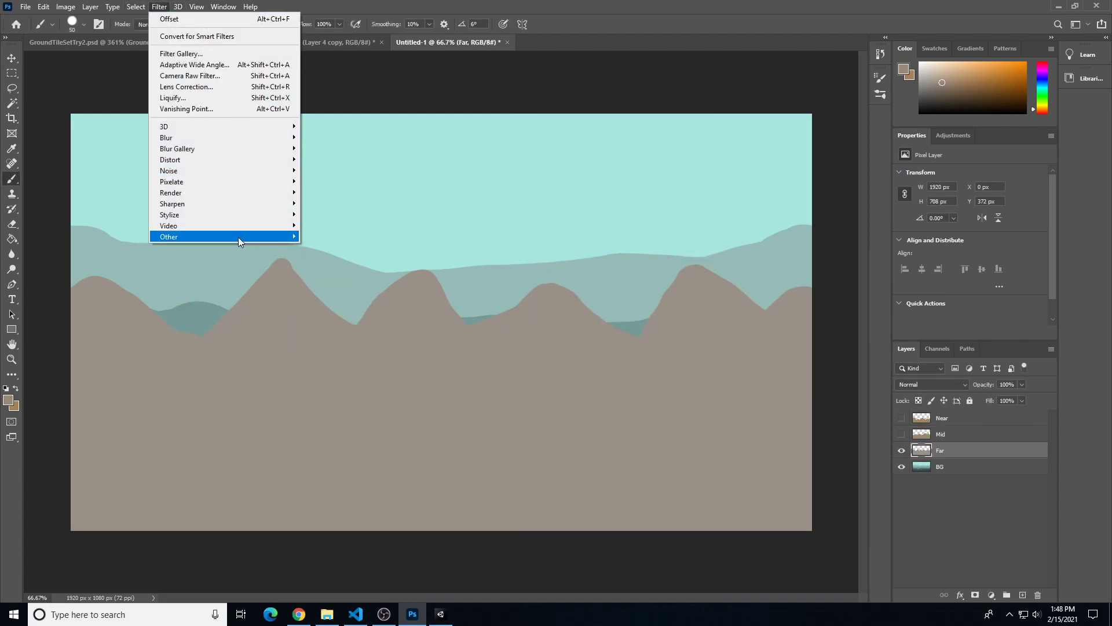
pyautogui.moveTo(238, 237)
pyautogui.click(322, 287)
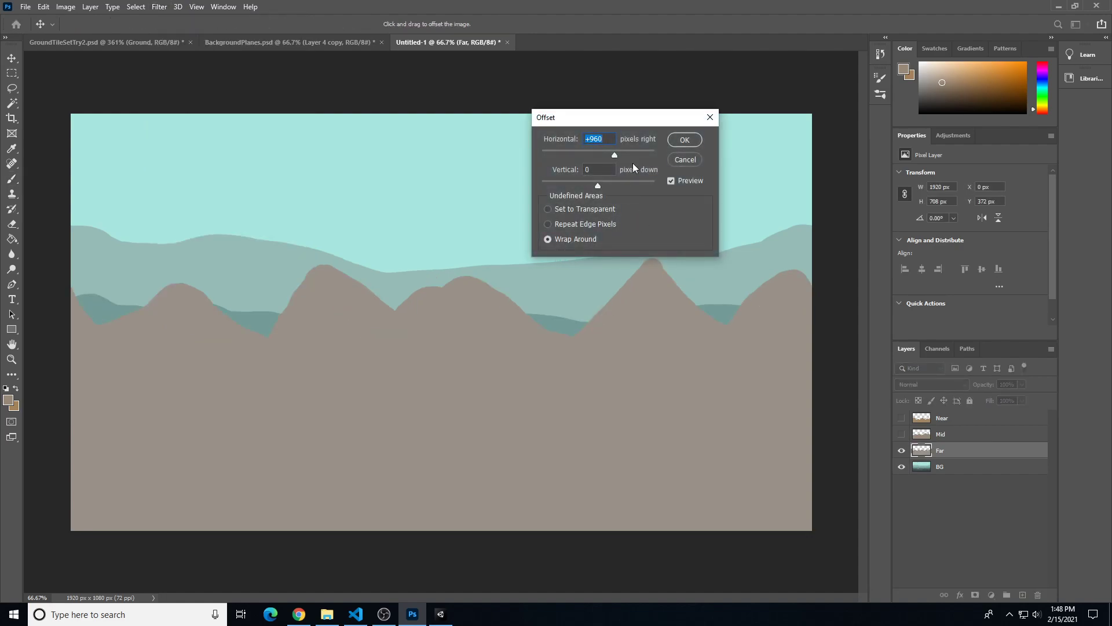
pyautogui.click(685, 141)
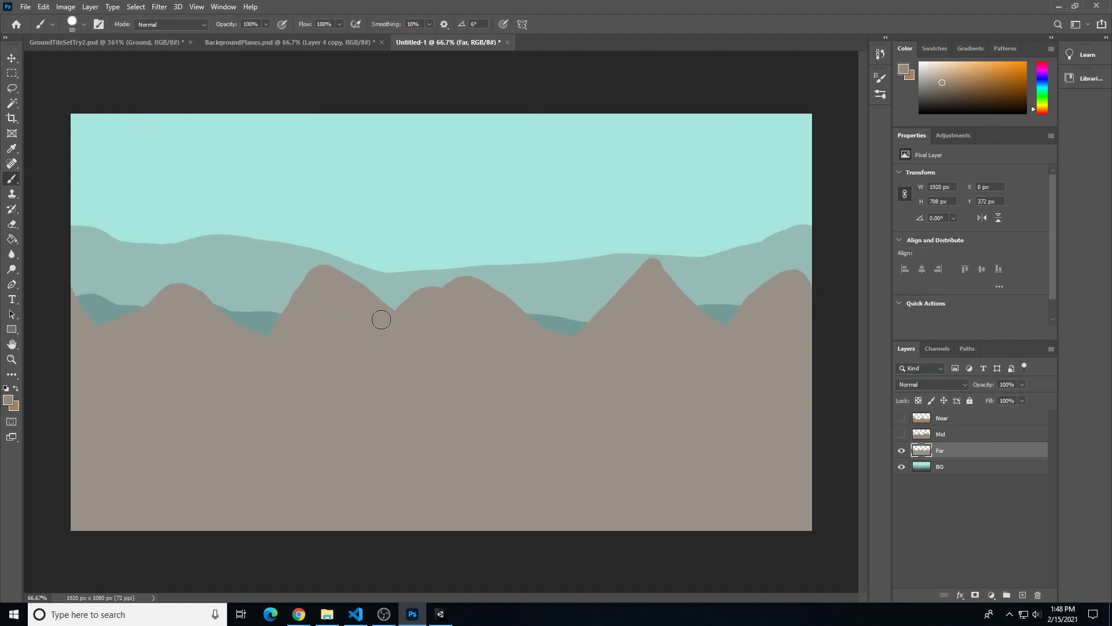
# Erase the ridge around the Far layer's center seam with a 60 px eraser, shaping a valley between the two central peaks
pyautogui.press('e')
pyautogui.moveTo(385, 290)
pyautogui.mouseDown()
pyautogui.moveTo(411, 308)
pyautogui.moveTo(481, 273)
pyautogui.moveTo(410, 301)
pyautogui.mouseUp()
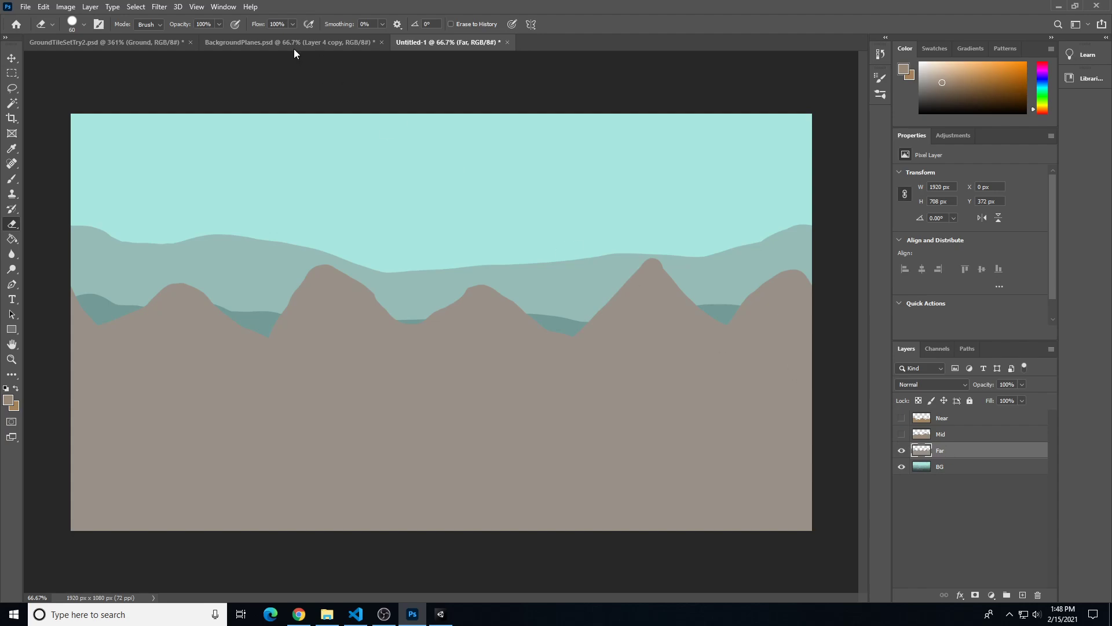
# Offset the Far layer 960 px horizontally with Wrap Around again, and show the Near and Mid layers
pyautogui.click(157, 9)
pyautogui.moveTo(275, 238)
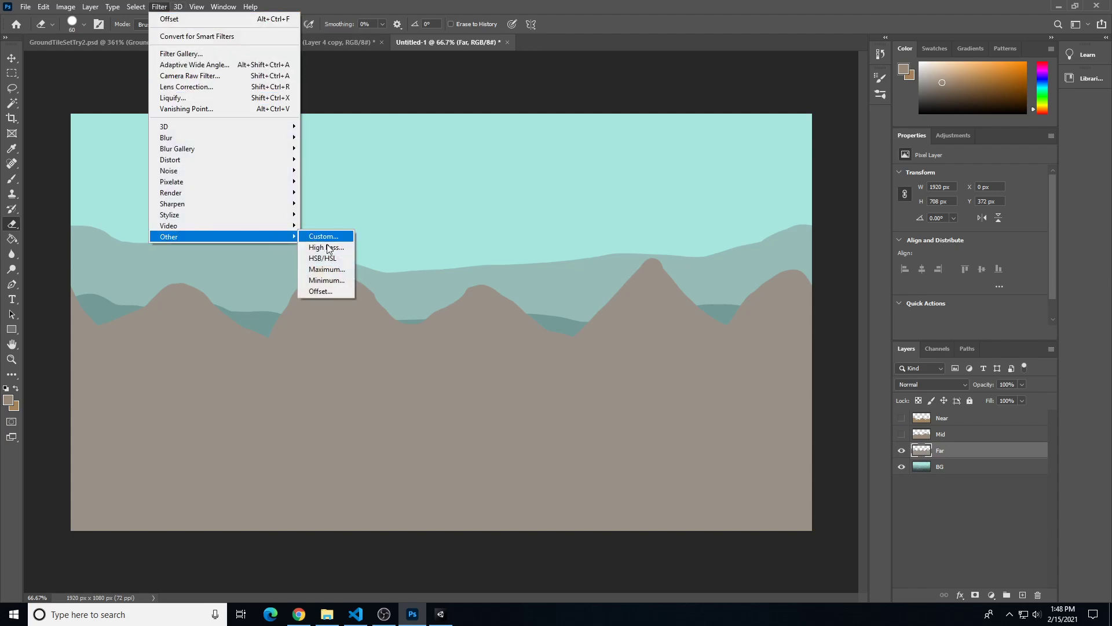
pyautogui.click(320, 291)
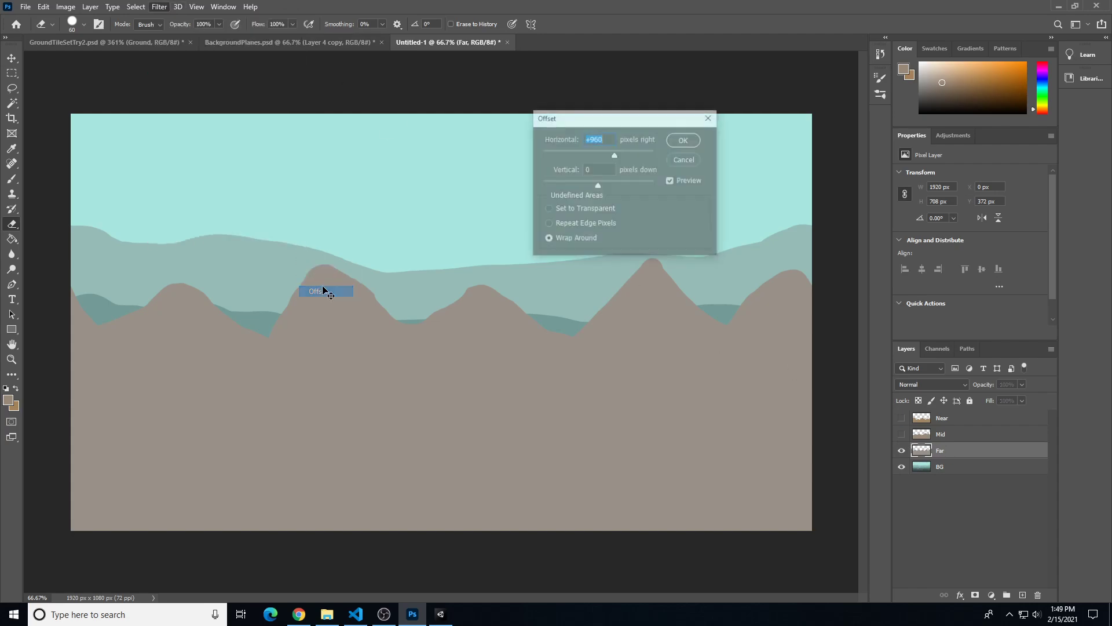
pyautogui.click(686, 144)
pyautogui.click(901, 417)
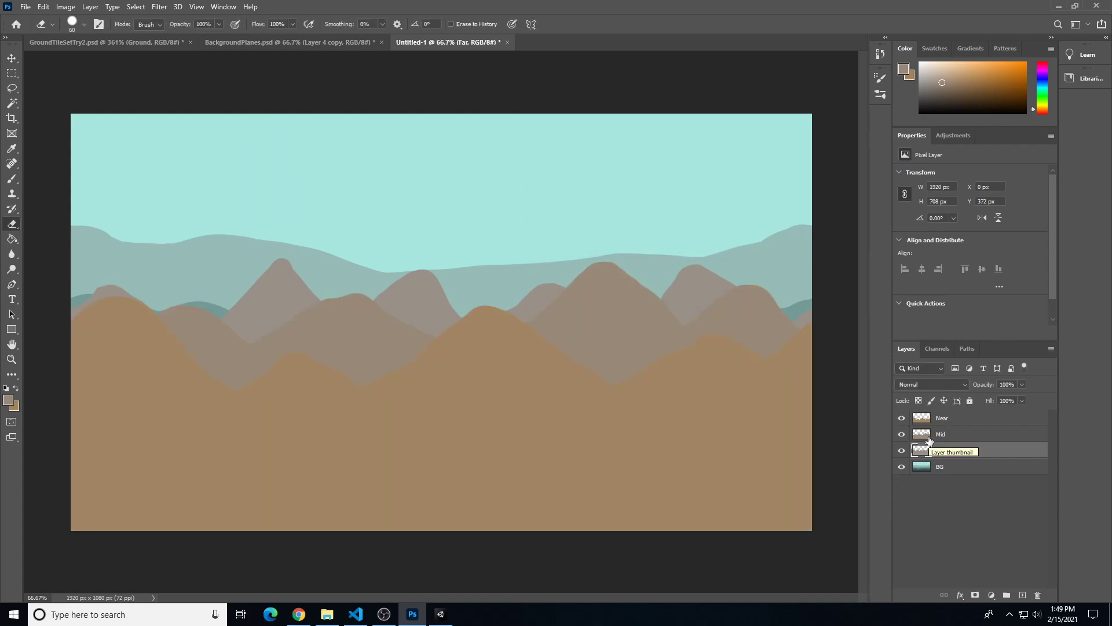
# Activate the Near layer through its ridge on the canvas with the Move tool, undoing the shift made to it
pyautogui.press('v')
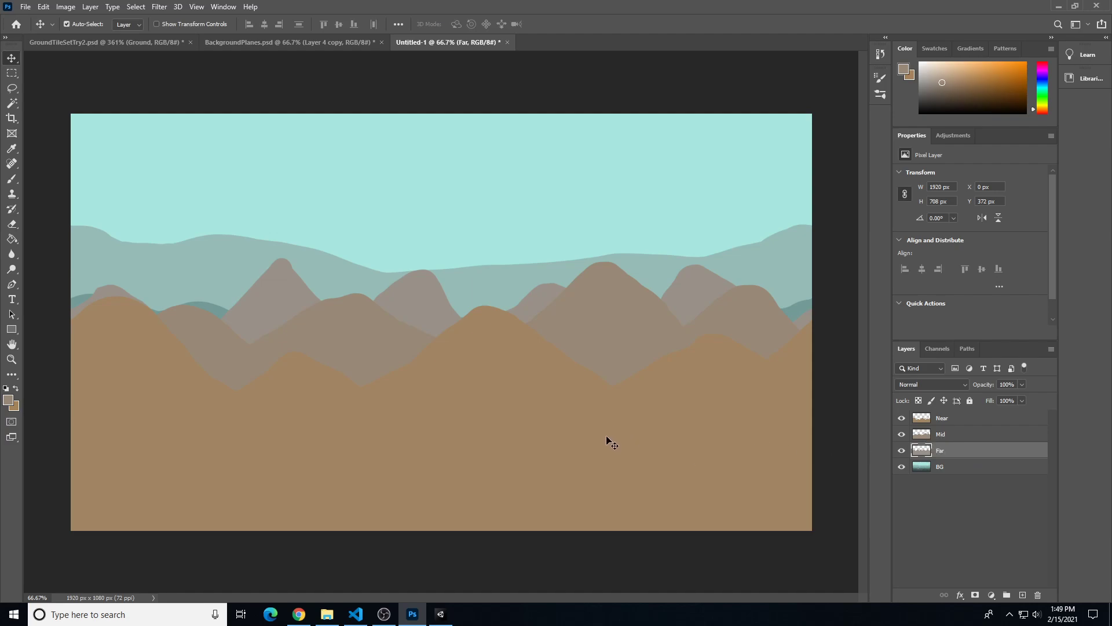
pyautogui.moveTo(264, 427); pyautogui.dragTo(287, 413)
pyautogui.hotkey('ctrl', 'z')
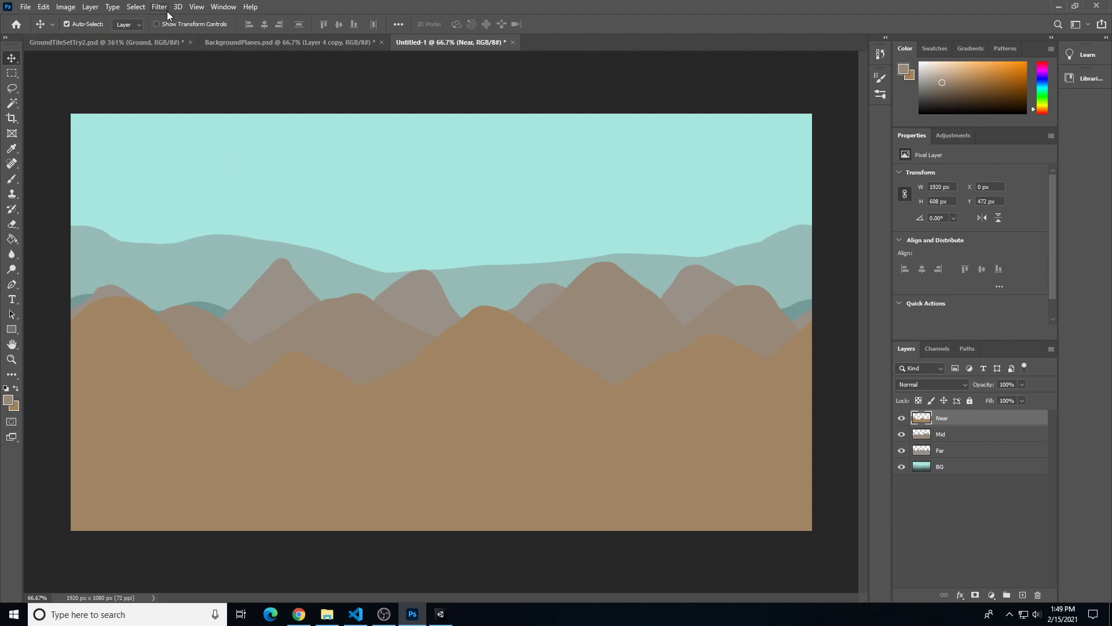
# In BackgroundPlanes.psd, rename Layer 4 copy to Far, Layer 2 copy to Mid and Layer 1 copy to Near
pyautogui.click(234, 42)
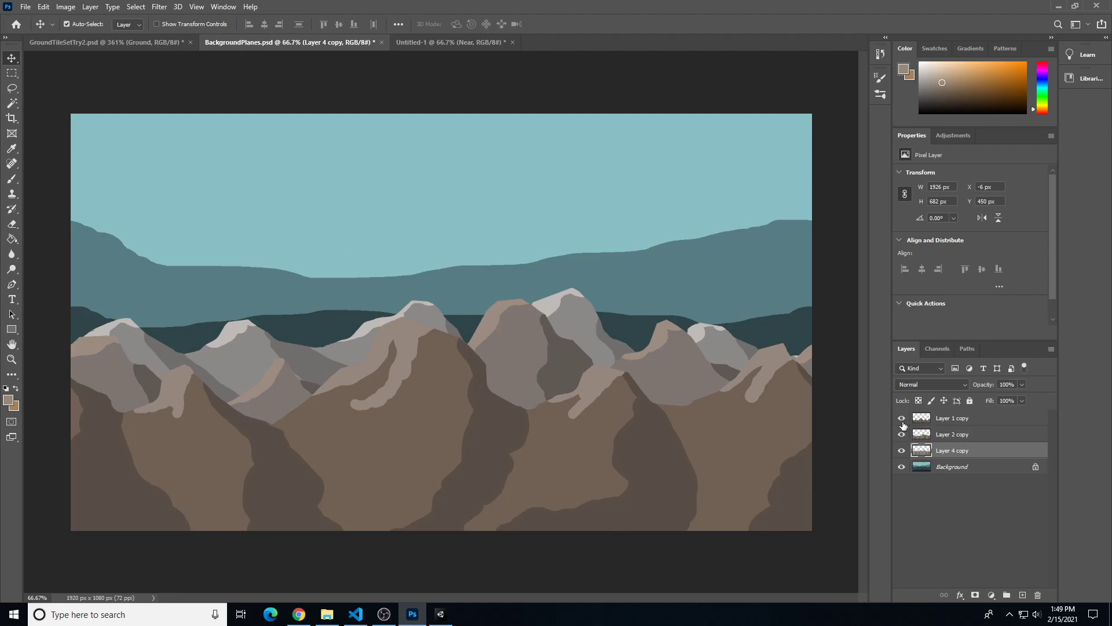
pyautogui.click(903, 451)
pyautogui.click(903, 451)
pyautogui.press('Return')
pyautogui.doubleClick(954, 435)
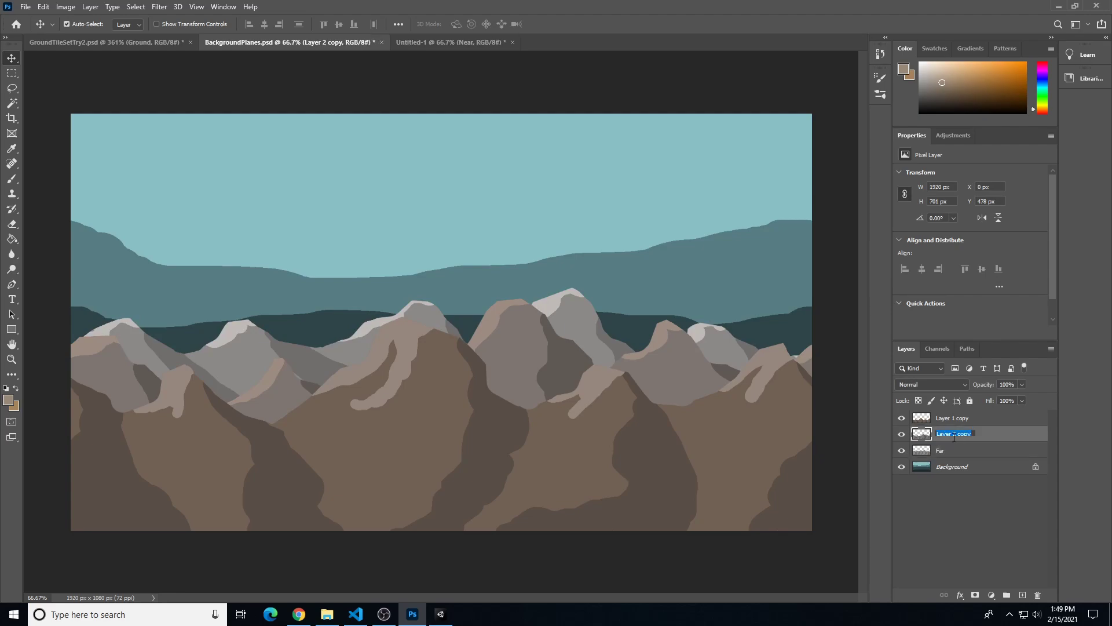
pyautogui.press('Return')
pyautogui.doubleClick(961, 419)
pyautogui.write('Near')
pyautogui.press('Return')
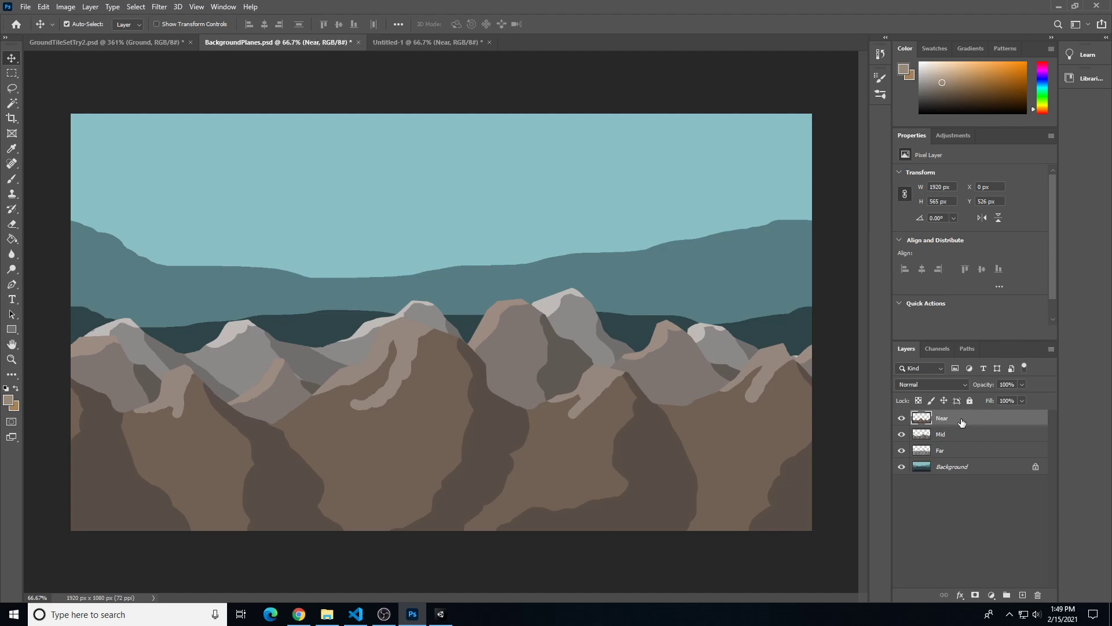
# Hide the Near and Mid layers and load the Far layer's mountain shape as a selection
pyautogui.click(901, 418)
pyautogui.click(900, 434)
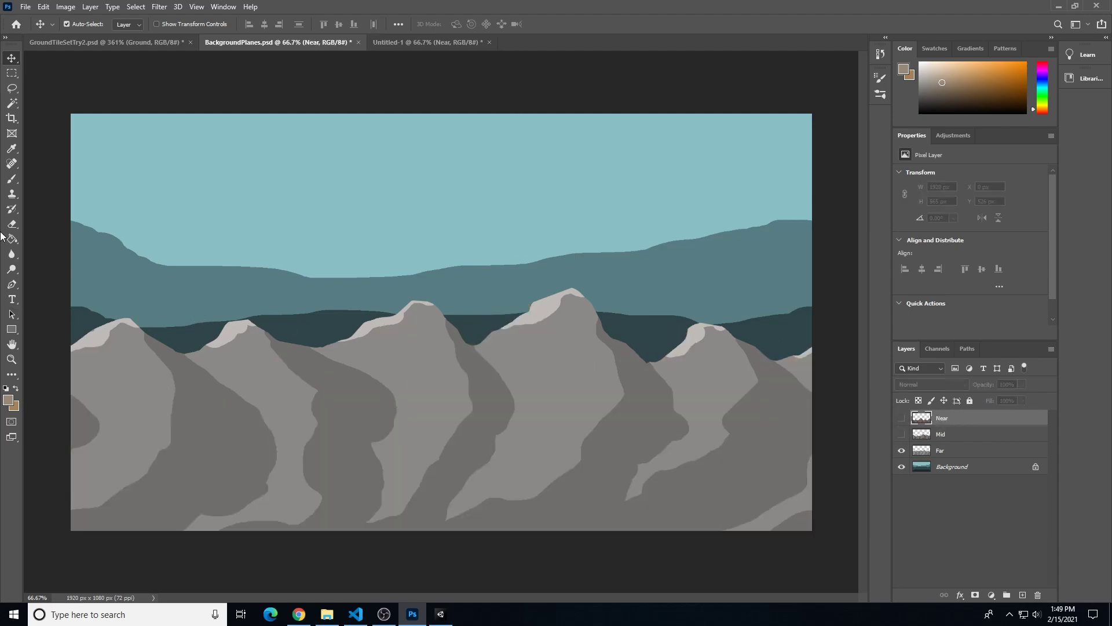
pyautogui.click(924, 452)
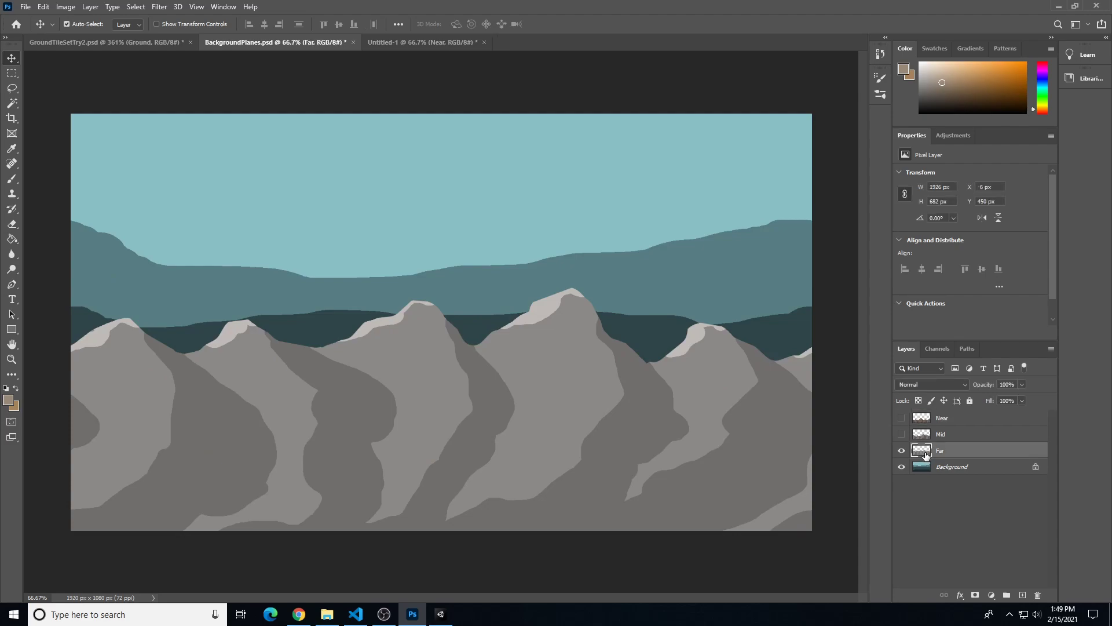
pyautogui.keyDown('ctrl'); pyautogui.click(924, 456); pyautogui.keyUp('ctrl')
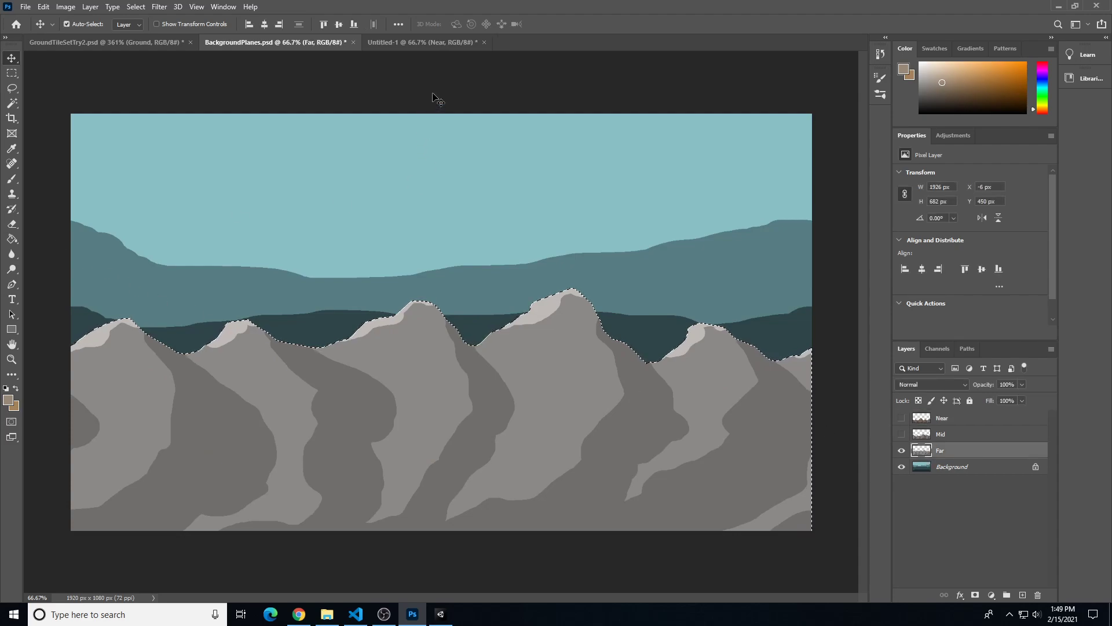
# Return to the Untitled-1 document, load the Near layer's ridge shape as a selection and activate the Brush tool
pyautogui.click(428, 42)
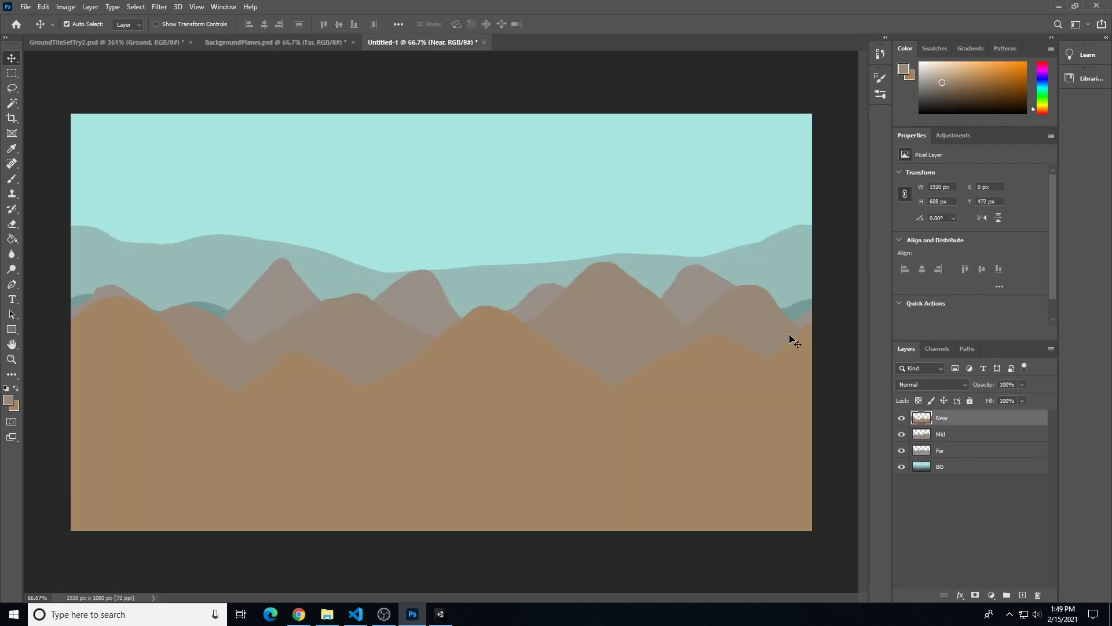
pyautogui.keyDown('ctrl'); pyautogui.click(925, 423); pyautogui.keyUp('ctrl')
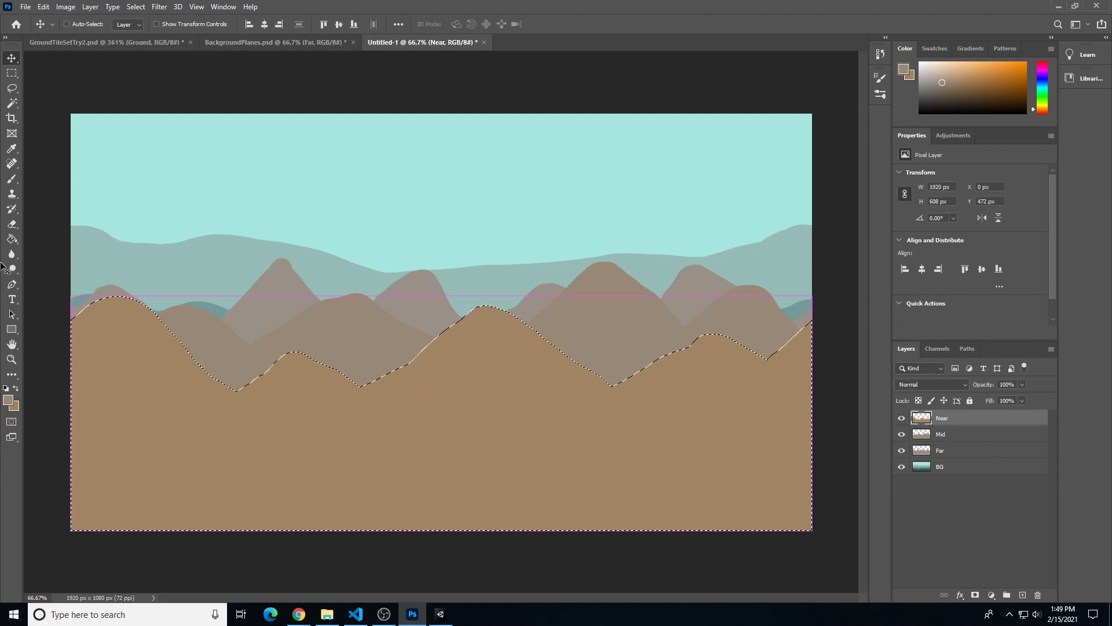
pyautogui.click(12, 179)
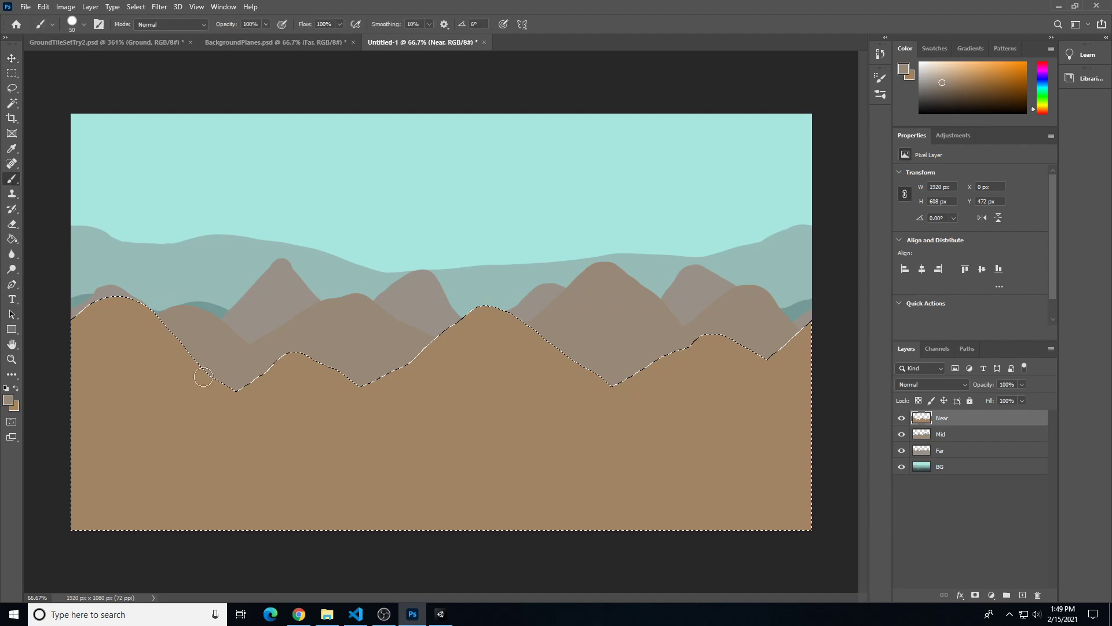
# Paint light beige (#c3baae) highlights along the left-facing slopes and tops of the Near peaks with a 50 px brush
pyautogui.keyDown('alt'); pyautogui.click(179, 434); pyautogui.keyUp('alt')
pyautogui.click(8, 399)
pyautogui.moveTo(374, 209); pyautogui.dragTo(378, 214)
pyautogui.click(615, 174)
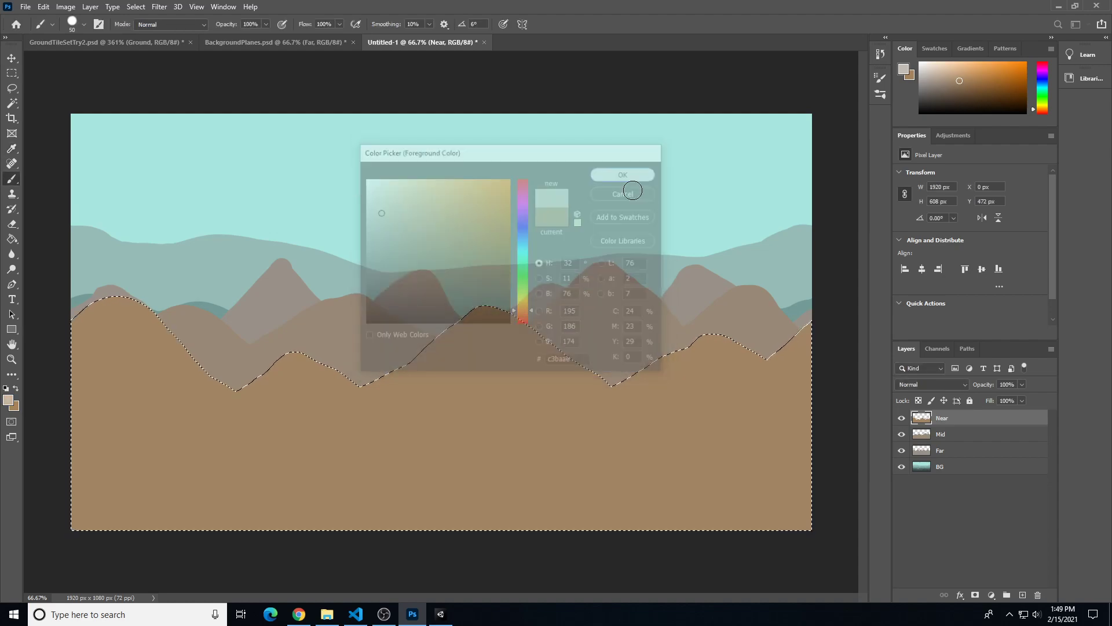
pyautogui.moveTo(504, 300); pyautogui.dragTo(388, 367)
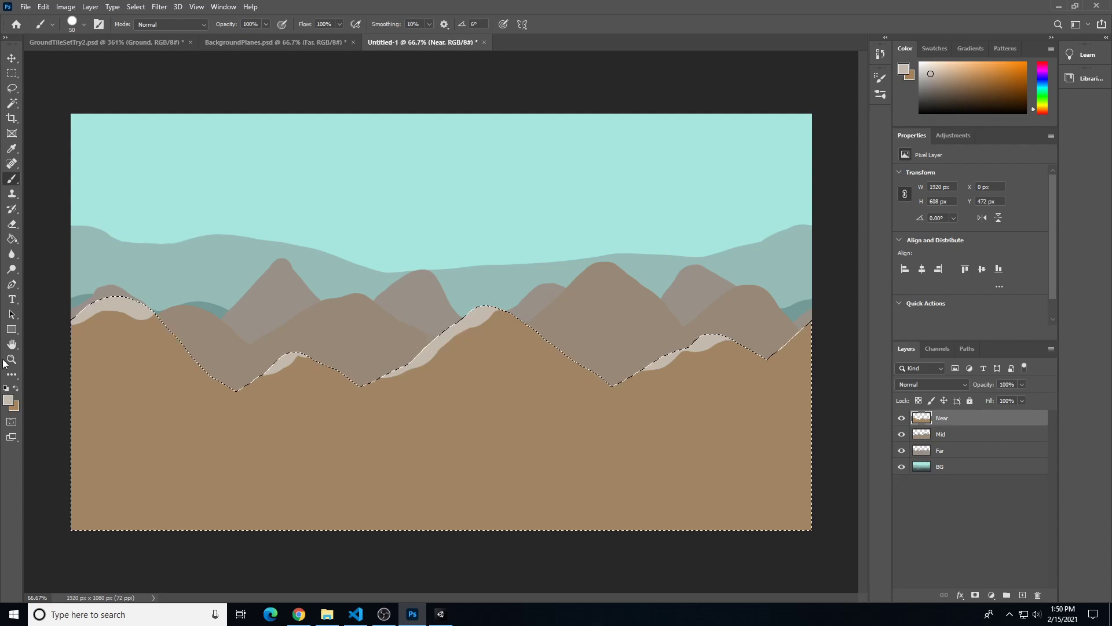
# Paint thin dark gray-brown (#5f5a54) shadow lines down the right-facing slopes of the Near peaks with a 25 px brush
pyautogui.click(8, 400)
pyautogui.moveTo(404, 293); pyautogui.dragTo(380, 271)
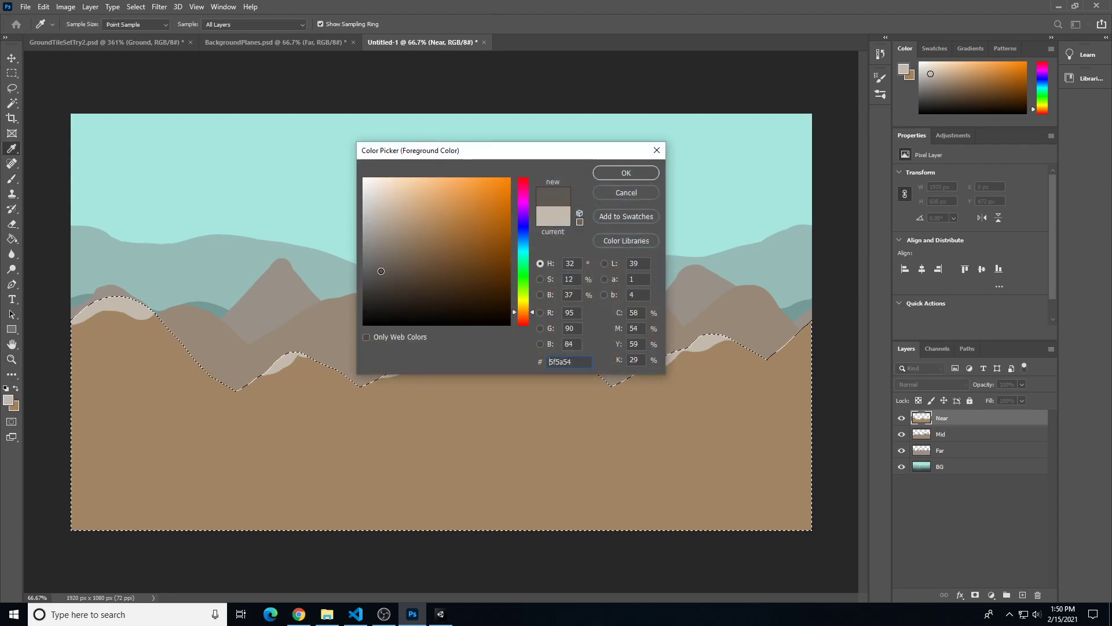
pyautogui.press('Return')
pyautogui.press('b')
pyautogui.press('[')
pyautogui.press('[')
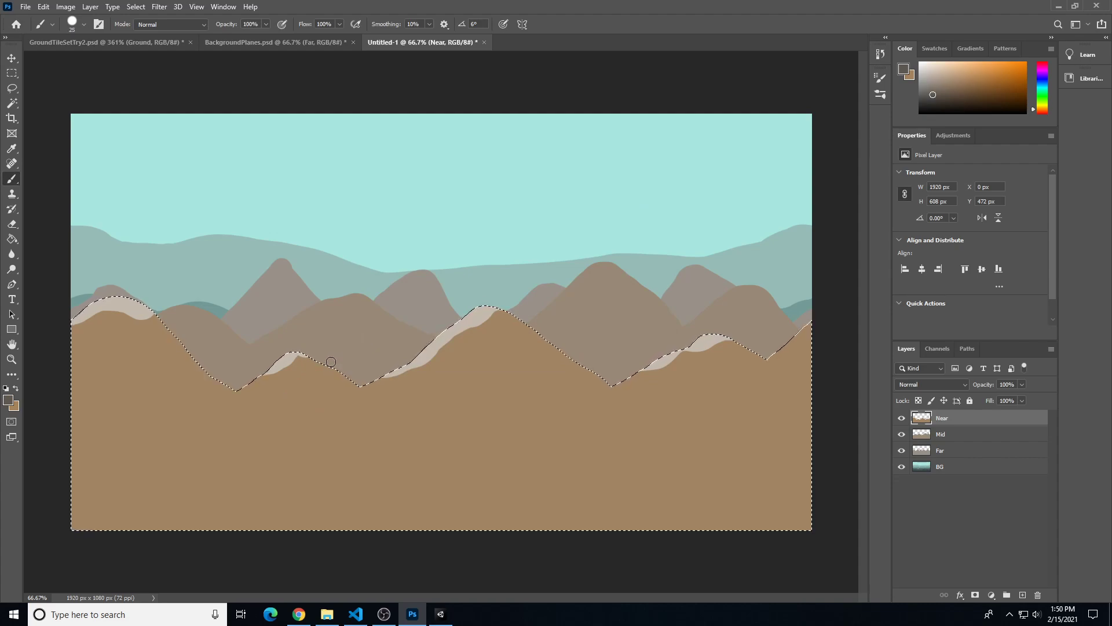
pyautogui.moveTo(397, 424); pyautogui.dragTo(439, 469)
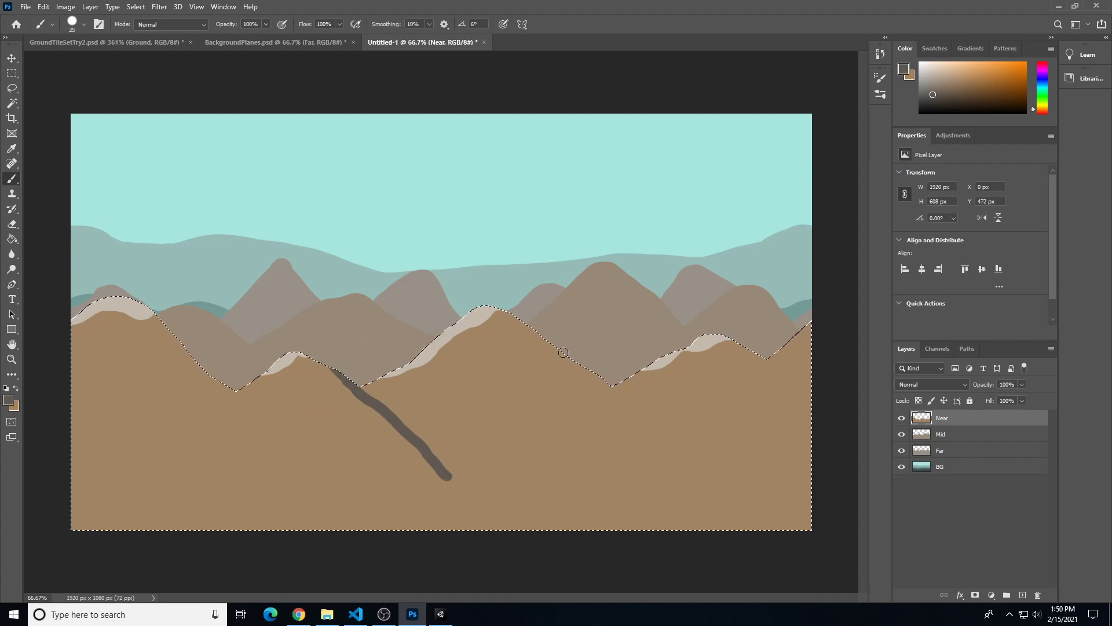
pyautogui.moveTo(629, 405); pyautogui.dragTo(711, 450)
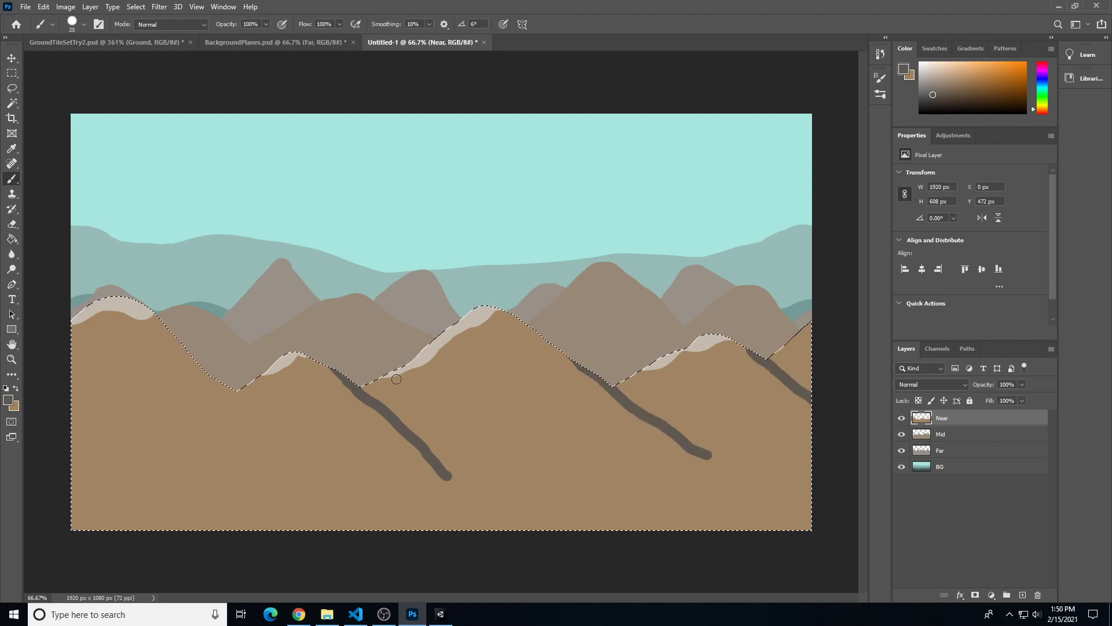
pyautogui.moveTo(194, 366)
pyautogui.mouseDown()
pyautogui.moveTo(250, 410)
pyautogui.moveTo(272, 455)
pyautogui.mouseUp()
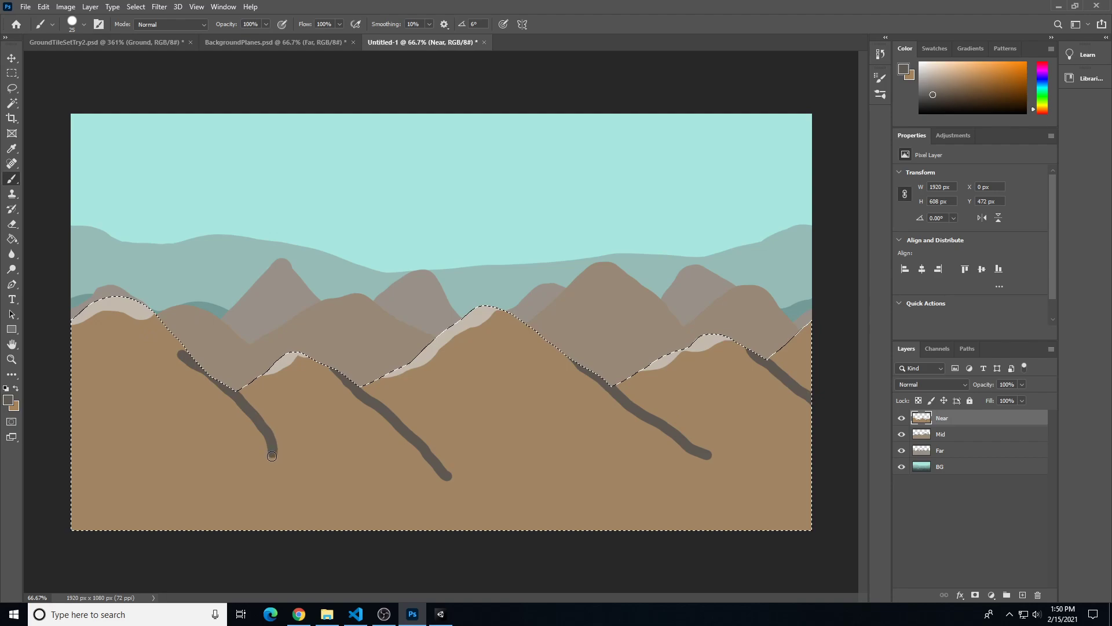
# Widen the leftmost Near peak's shadow into a solid dark band curving down to the canvas's bottom edge, using larger brushes
pyautogui.moveTo(170, 335)
pyautogui.mouseDown()
pyautogui.moveTo(254, 436)
pyautogui.moveTo(263, 480)
pyautogui.moveTo(232, 508)
pyautogui.moveTo(181, 512)
pyautogui.mouseUp()
pyautogui.press(']')
pyautogui.press(']')
pyautogui.press(']')
pyautogui.press(']')
pyautogui.press(']')
pyautogui.press(']')
pyautogui.press(']')
pyautogui.press(']')
pyautogui.press(']')
pyautogui.moveTo(232, 437)
pyautogui.mouseDown()
pyautogui.moveTo(237, 467)
pyautogui.moveTo(116, 542)
pyautogui.mouseUp()
pyautogui.press('[')
pyautogui.press('[')
pyautogui.press('[')
pyautogui.press('[')
pyautogui.press('[')
pyautogui.press('[')
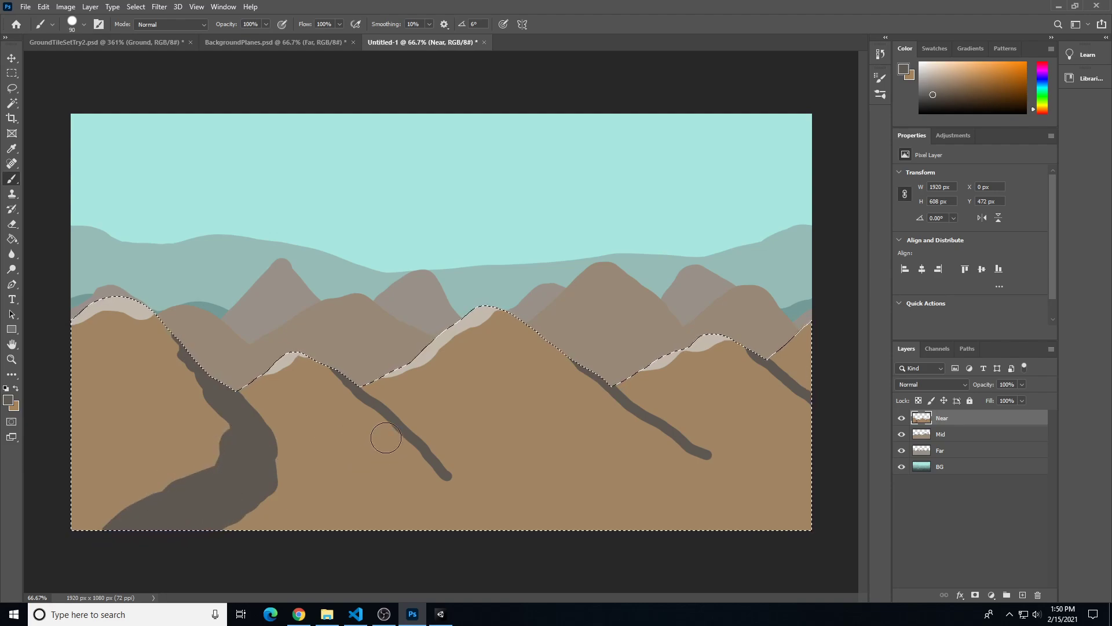
# Extend and fill the second Near peak's shadow as a widening dark band down to the bottom edge
pyautogui.moveTo(364, 404)
pyautogui.mouseDown()
pyautogui.moveTo(468, 503)
pyautogui.moveTo(460, 536)
pyautogui.mouseUp()
pyautogui.press(']')
pyautogui.press(']')
pyautogui.moveTo(383, 429)
pyautogui.mouseDown()
pyautogui.moveTo(402, 472)
pyautogui.moveTo(372, 509)
pyautogui.moveTo(307, 549)
pyautogui.mouseUp()
pyautogui.press(']')
pyautogui.moveTo(414, 466)
pyautogui.mouseDown()
pyautogui.moveTo(345, 531)
pyautogui.moveTo(446, 519)
pyautogui.moveTo(417, 487)
pyautogui.moveTo(405, 509)
pyautogui.moveTo(456, 524)
pyautogui.mouseUp()
# Outline the large central Near peak's shadow with a 40 px brush and fill it down to the bottom edge at 70 px
pyautogui.press('[')
pyautogui.press('[')
pyautogui.press('[')
pyautogui.moveTo(596, 377)
pyautogui.mouseDown()
pyautogui.moveTo(615, 404)
pyautogui.moveTo(604, 447)
pyautogui.moveTo(513, 548)
pyautogui.mouseUp()
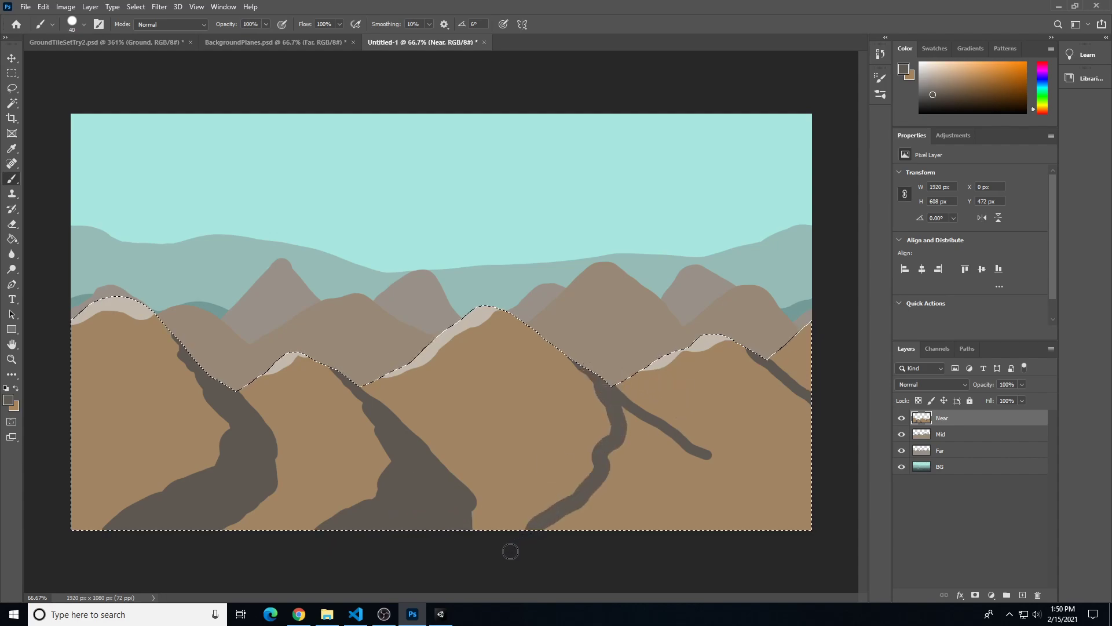
pyautogui.press(']')
pyautogui.press(']')
pyautogui.press(']')
pyautogui.moveTo(624, 417)
pyautogui.mouseDown()
pyautogui.moveTo(703, 464)
pyautogui.moveTo(687, 519)
pyautogui.moveTo(664, 519)
pyautogui.mouseUp()
pyautogui.moveTo(680, 447)
pyautogui.mouseDown()
pyautogui.moveTo(638, 429)
pyautogui.moveTo(698, 459)
pyautogui.moveTo(655, 527)
pyautogui.moveTo(674, 471)
pyautogui.moveTo(628, 484)
pyautogui.moveTo(606, 475)
pyautogui.moveTo(554, 523)
pyautogui.moveTo(660, 479)
pyautogui.moveTo(641, 526)
pyautogui.mouseUp()
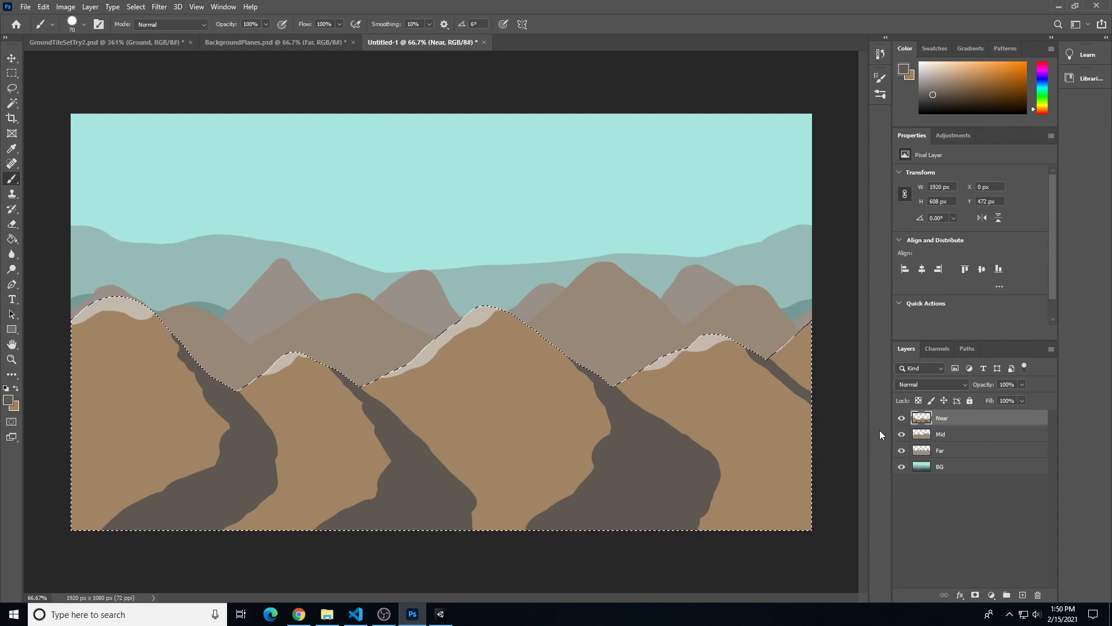
# Clear the selection and offset the Near layer 960 px horizontally with Wrap Around
pyautogui.hotkey('ctrl', 'd')
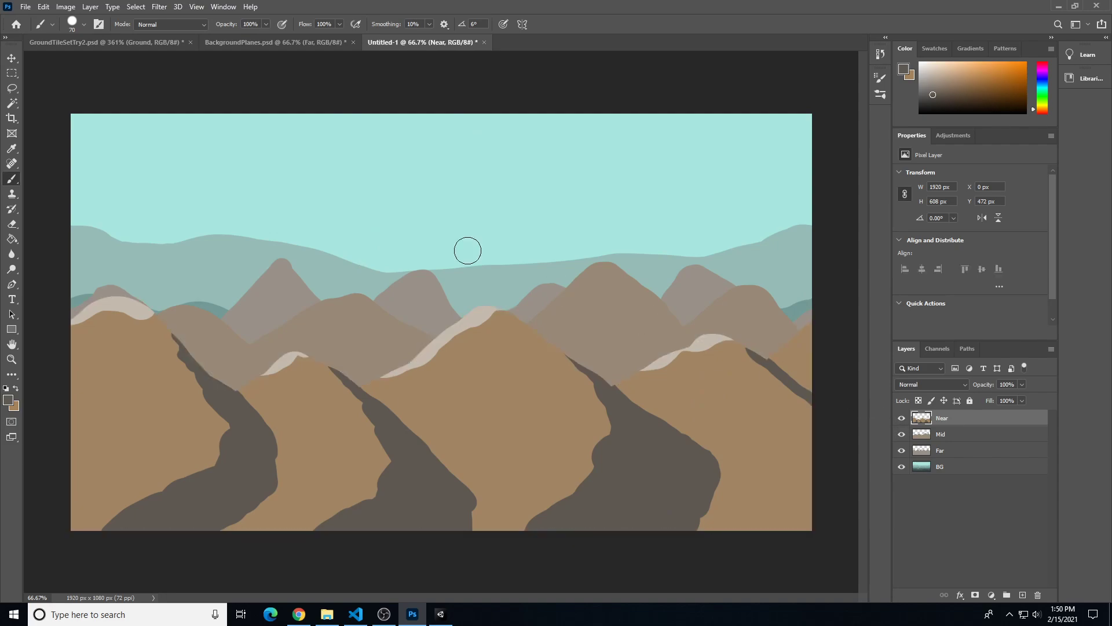
pyautogui.click(160, 7)
pyautogui.moveTo(256, 235)
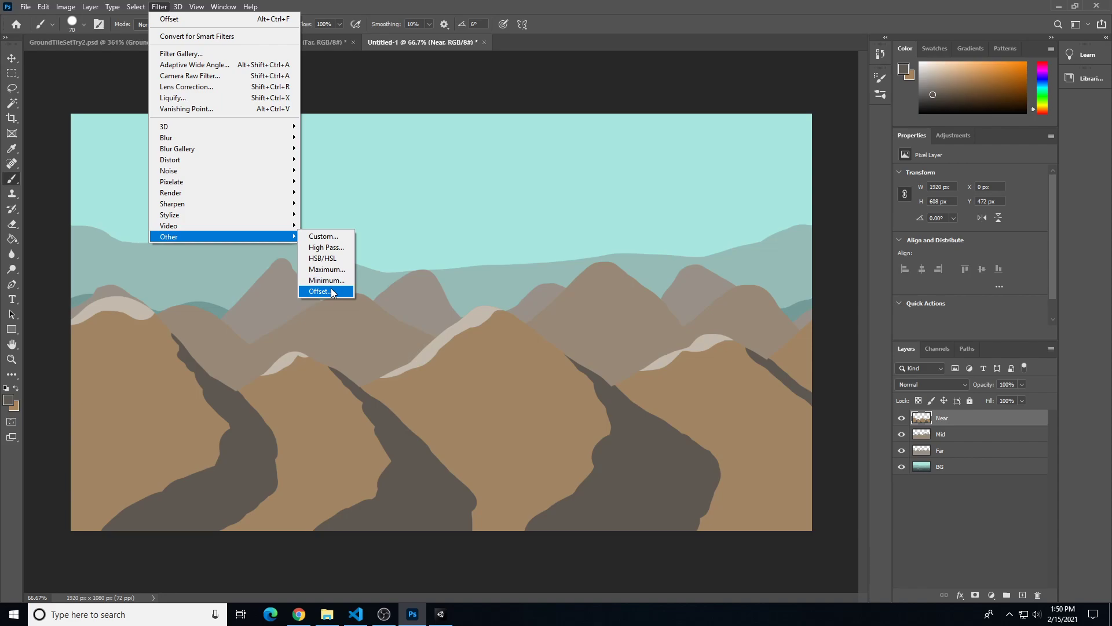
pyautogui.click(332, 291)
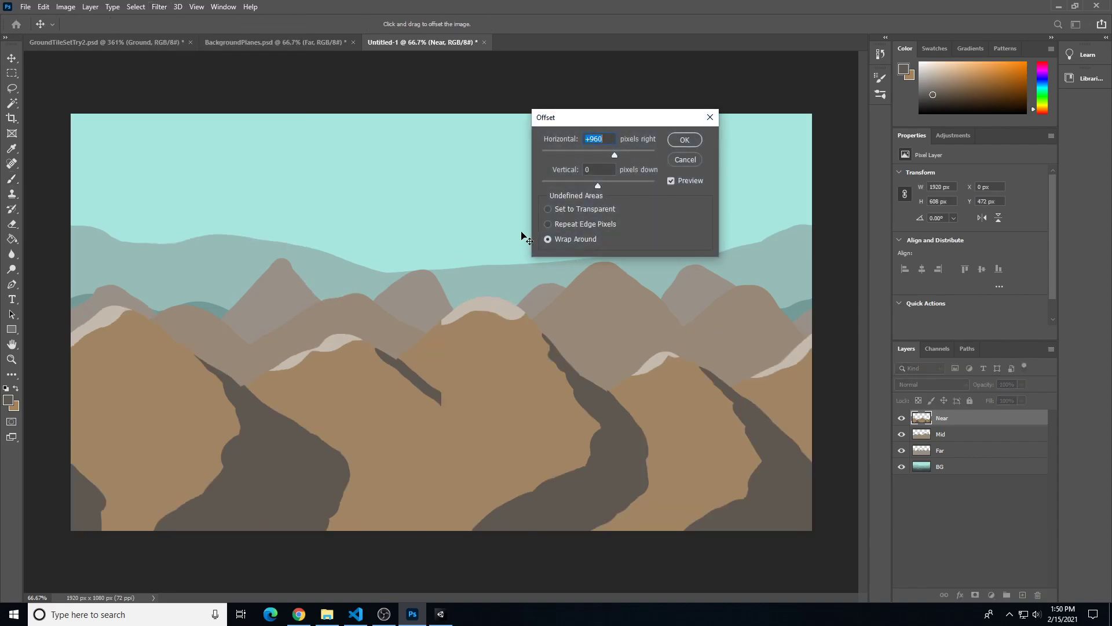
pyautogui.click(684, 139)
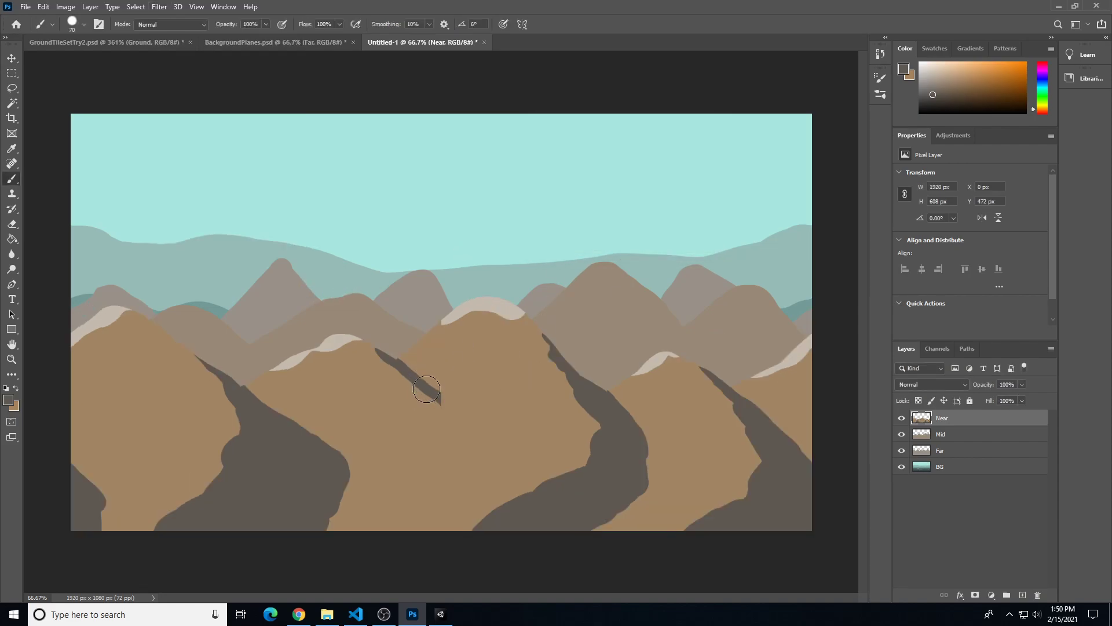
# Continue the cut-off shadow across the Near layer's center seam down to the bottom edge, outlining at 45 px and filling it solid
pyautogui.press('[')
pyautogui.press('[')
pyautogui.press('[')
pyautogui.moveTo(446, 403)
pyautogui.mouseDown()
pyautogui.moveTo(488, 439)
pyautogui.moveTo(473, 525)
pyautogui.mouseUp()
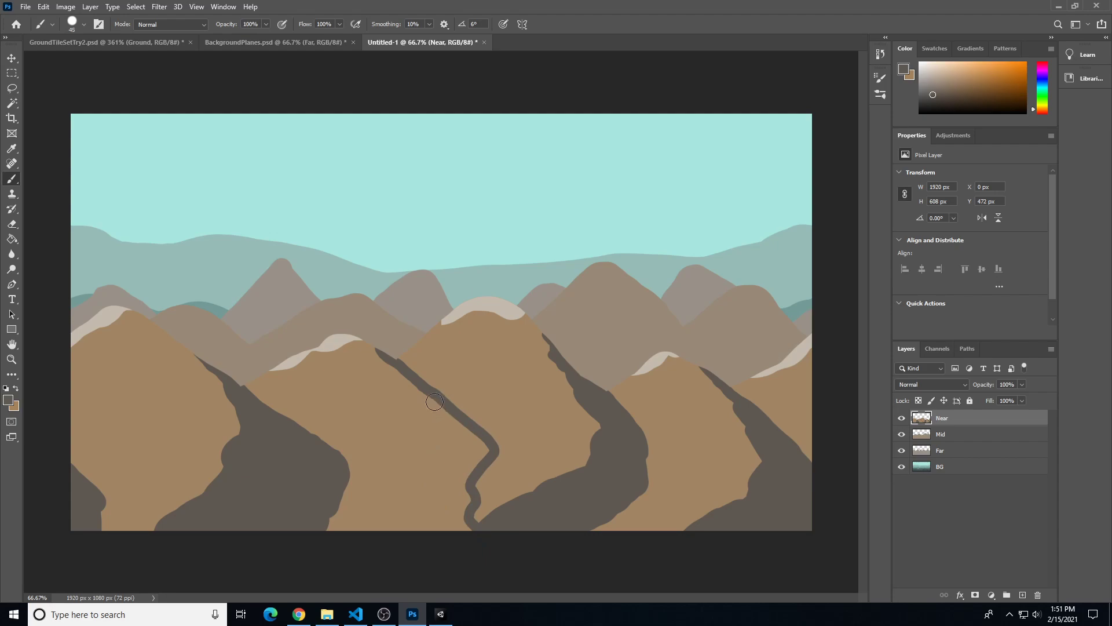
pyautogui.moveTo(427, 392)
pyautogui.mouseDown()
pyautogui.moveTo(426, 454)
pyautogui.moveTo(357, 543)
pyautogui.mouseUp()
pyautogui.moveTo(450, 417)
pyautogui.mouseDown()
pyautogui.moveTo(478, 460)
pyautogui.moveTo(466, 515)
pyautogui.moveTo(411, 526)
pyautogui.moveTo(432, 528)
pyautogui.moveTo(462, 474)
pyautogui.moveTo(445, 446)
pyautogui.moveTo(423, 503)
pyautogui.mouseUp()
pyautogui.press(']')
pyautogui.press(']')
pyautogui.press(']')
pyautogui.press(']')
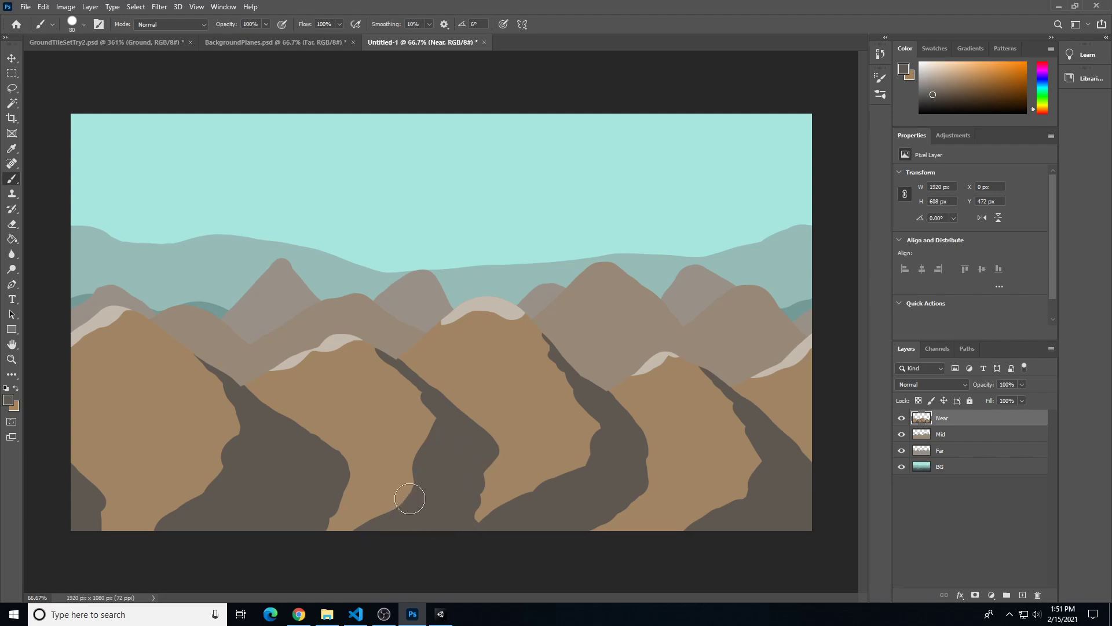
# Apply the 960 px horizontal Wrap Around offset to the shaded Near layer again
pyautogui.click(159, 6)
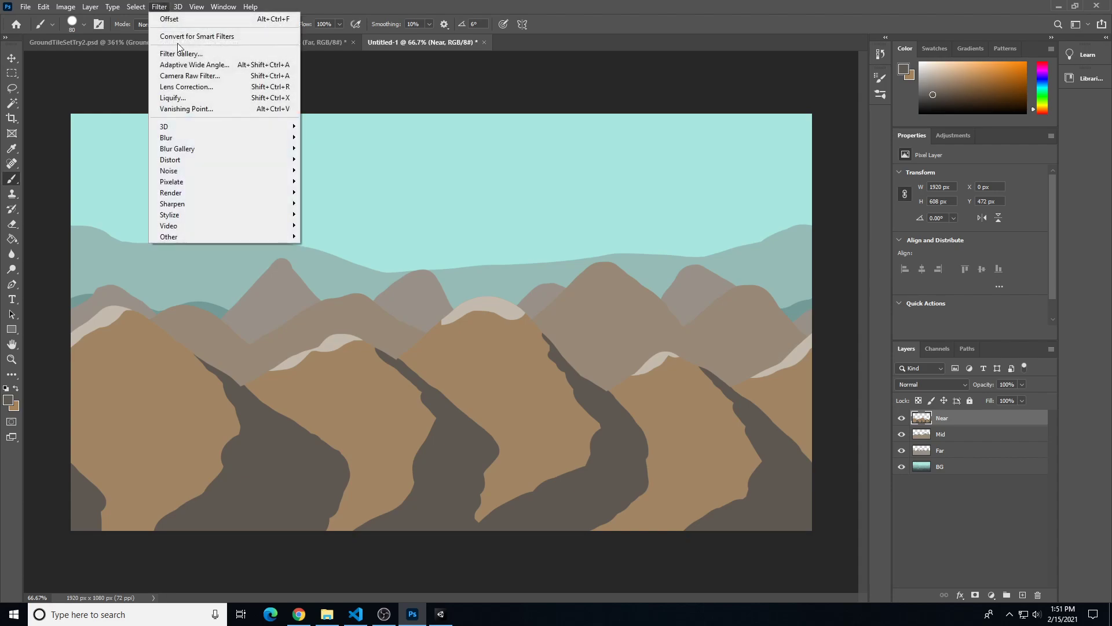
pyautogui.moveTo(272, 236)
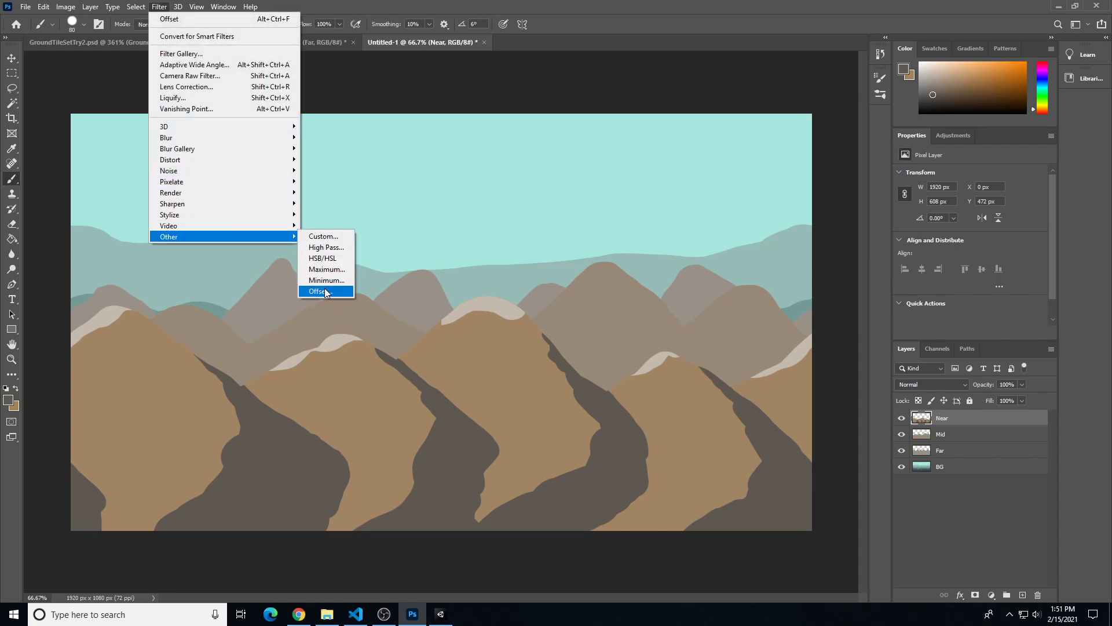
pyautogui.click(320, 291)
pyautogui.click(685, 141)
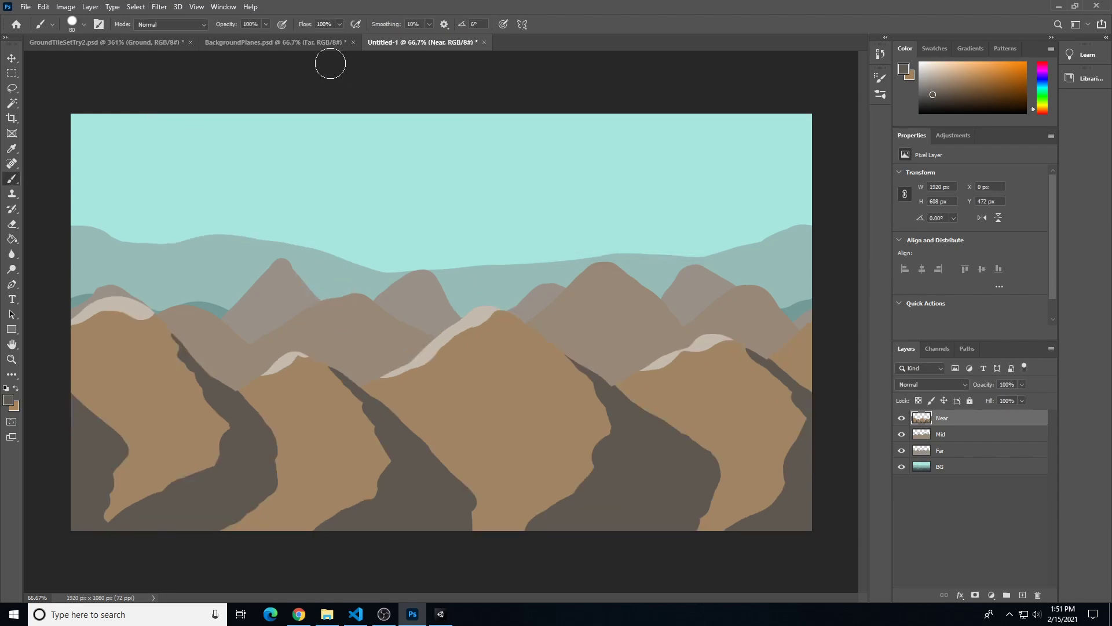
# Switch to BackgroundPlanes.psd and clear the selection around its Far mountains
pyautogui.click(301, 42)
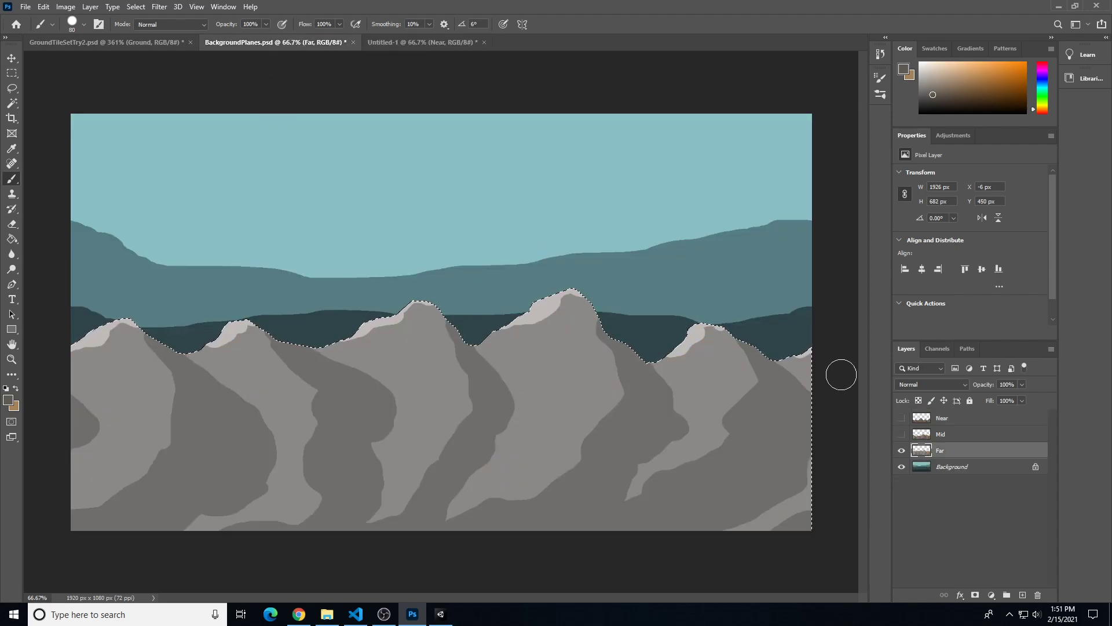
pyautogui.hotkey('ctrl', 'd')
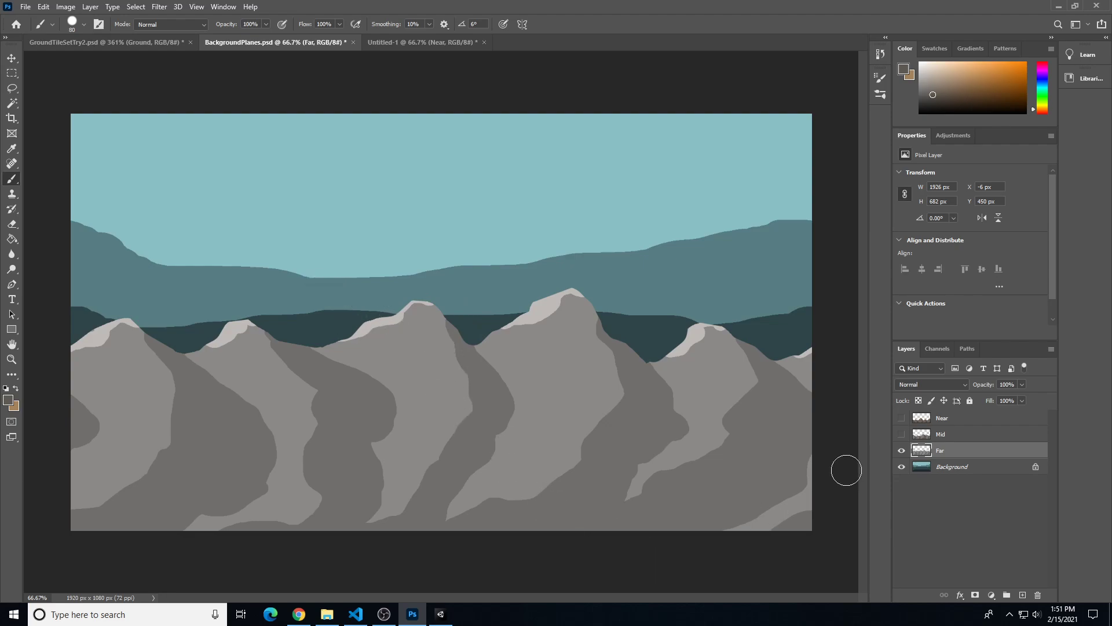
# Show the Mid and Near mountain layers again and make Near the active layer
pyautogui.click(901, 433)
pyautogui.click(901, 418)
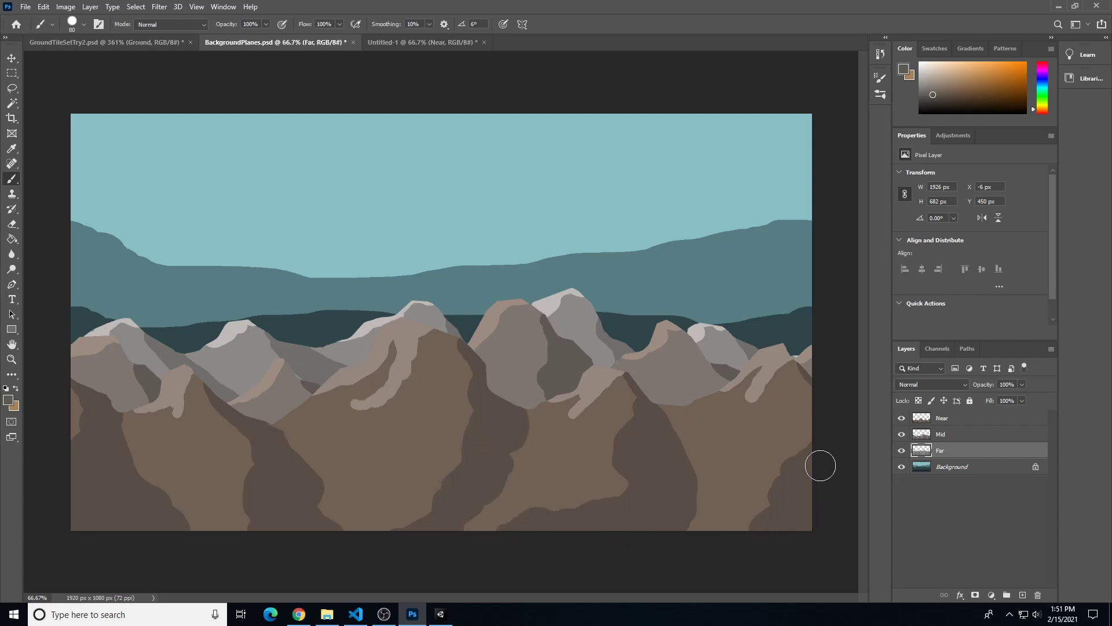
pyautogui.click(970, 419)
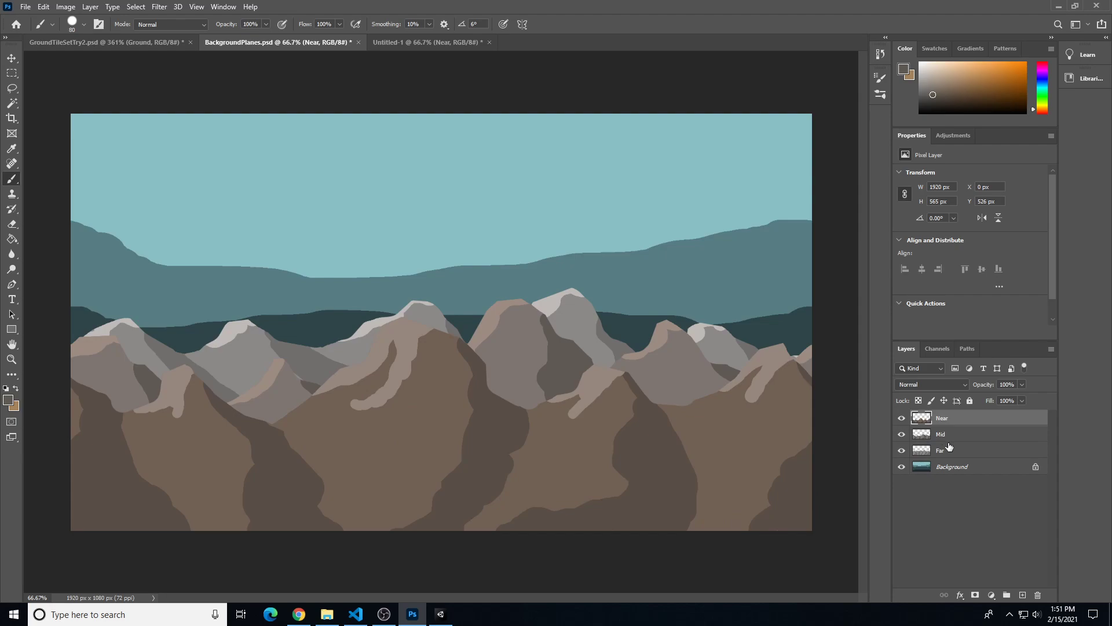
# Toggle the visibility of the Background, Near, Mid and Far layers to inspect the separate planes over transparency
pyautogui.click(902, 467)
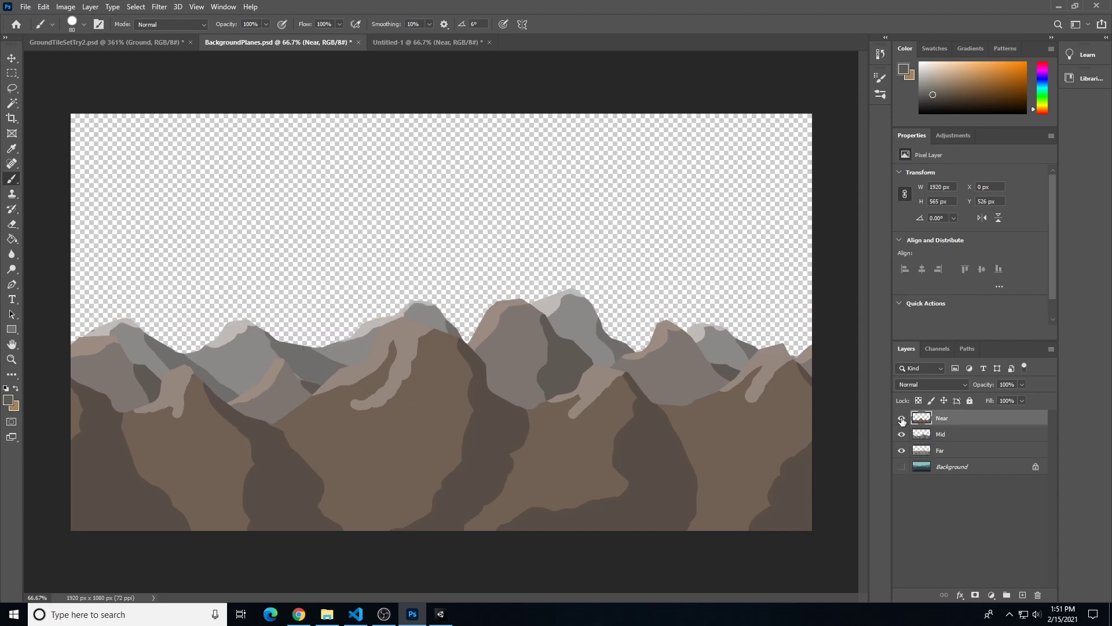
pyautogui.click(901, 418)
pyautogui.click(901, 434)
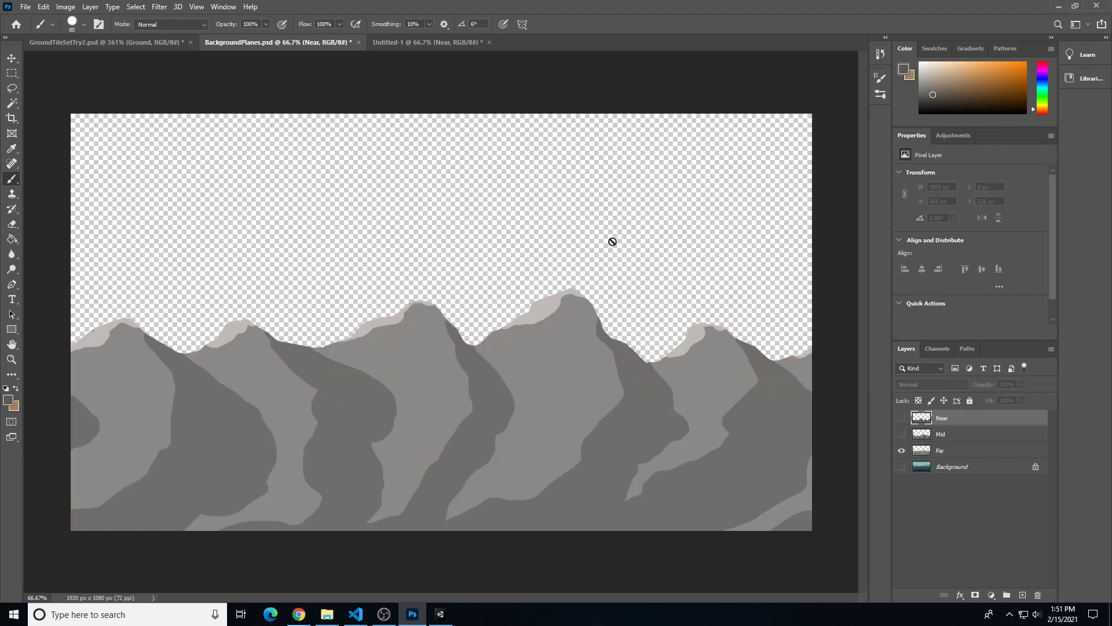
pyautogui.click(902, 451)
pyautogui.click(901, 451)
pyautogui.click(902, 434)
pyautogui.click(901, 450)
pyautogui.click(902, 419)
pyautogui.click(901, 418)
pyautogui.click(901, 418)
pyautogui.click(902, 451)
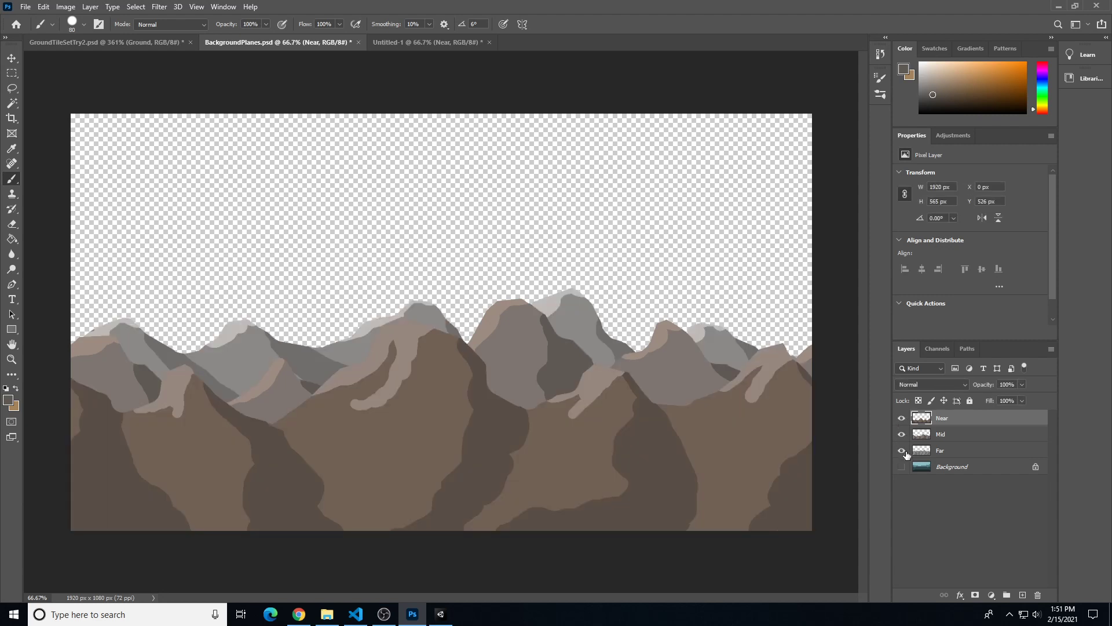
pyautogui.click(902, 467)
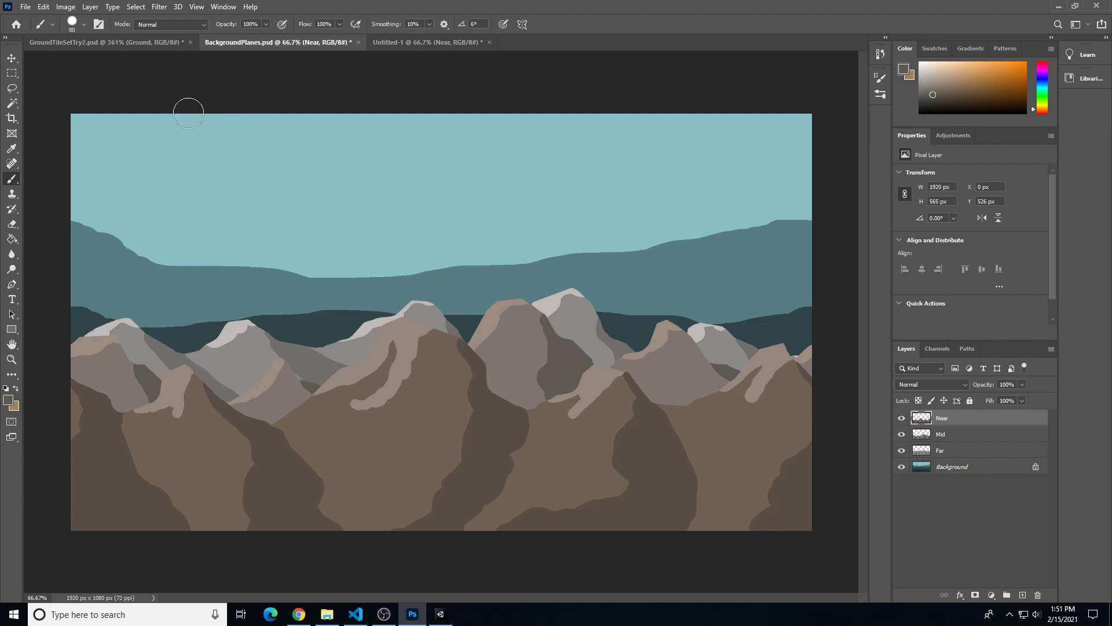
# Isolate the Background layer and begin saving a copy on the computer in the Test2DGame project's Assets/Sprites folder
pyautogui.click(981, 468)
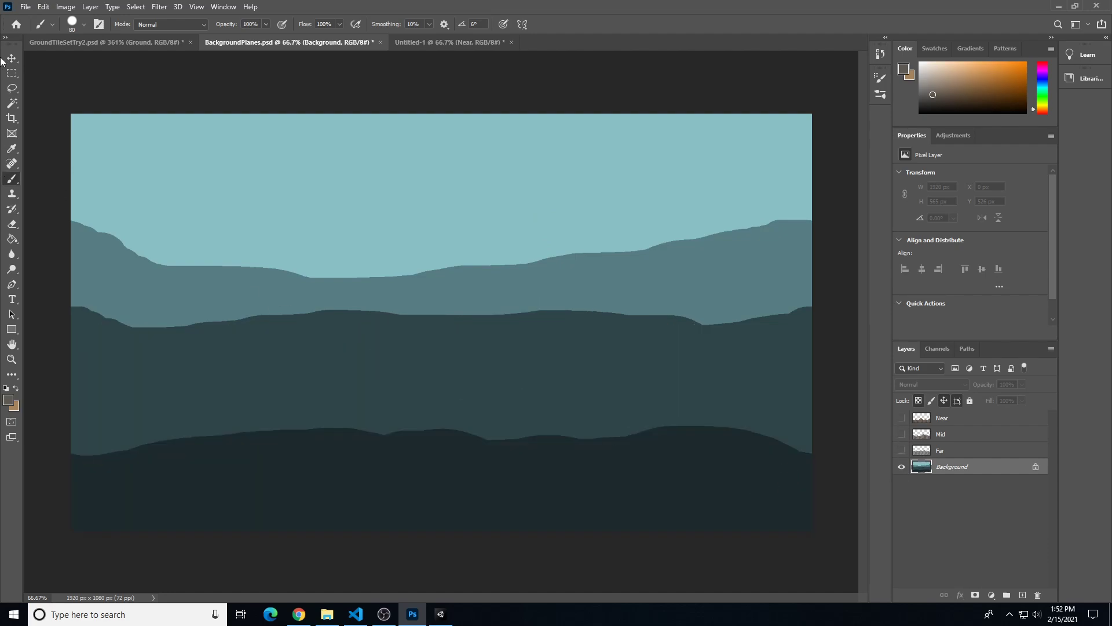
pyautogui.click(26, 7)
pyautogui.click(51, 143)
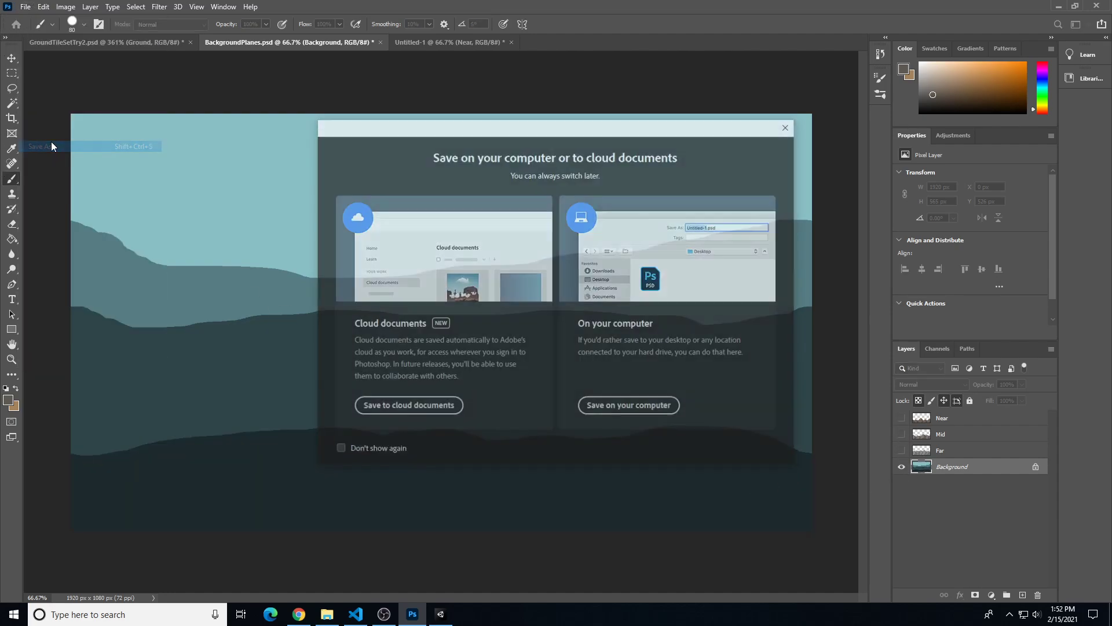
pyautogui.click(631, 407)
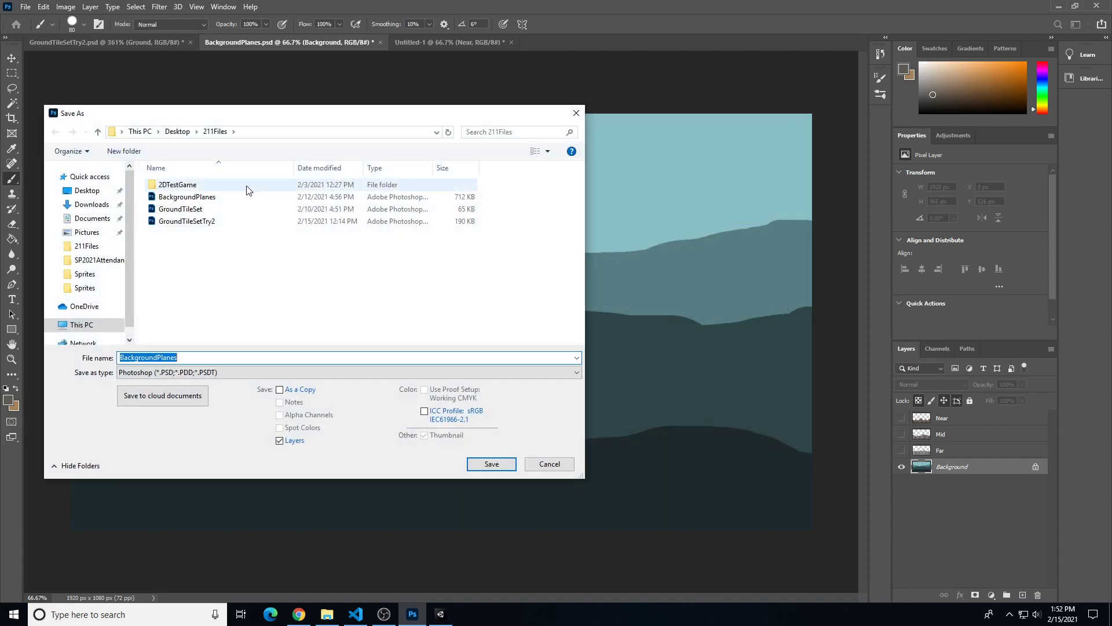
pyautogui.doubleClick(181, 185)
pyautogui.doubleClick(193, 196)
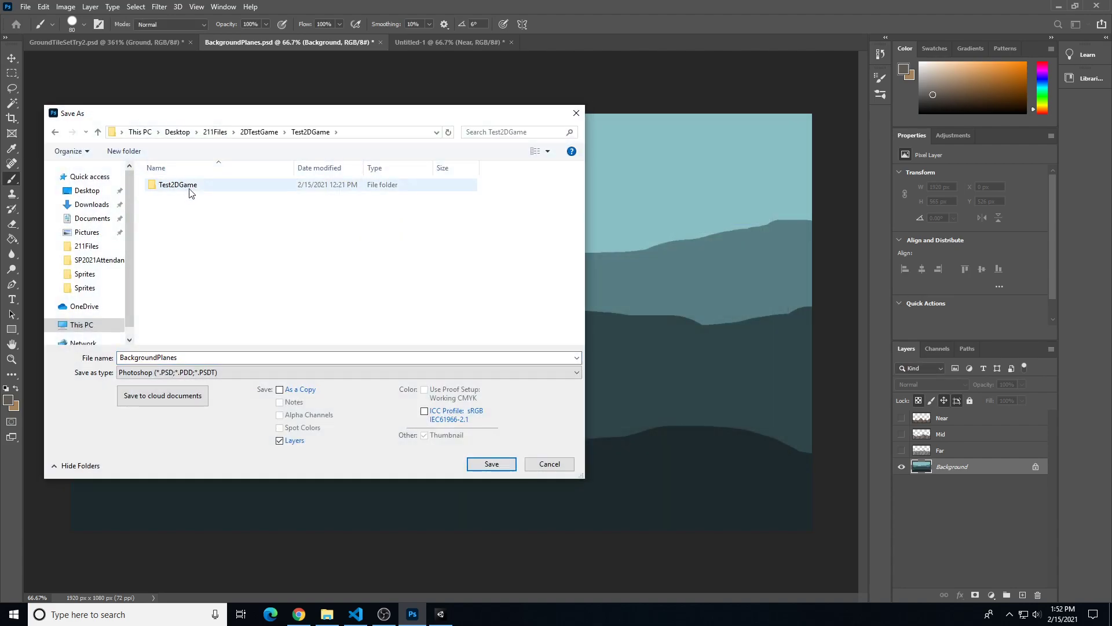
pyautogui.doubleClick(191, 185)
pyautogui.doubleClick(194, 198)
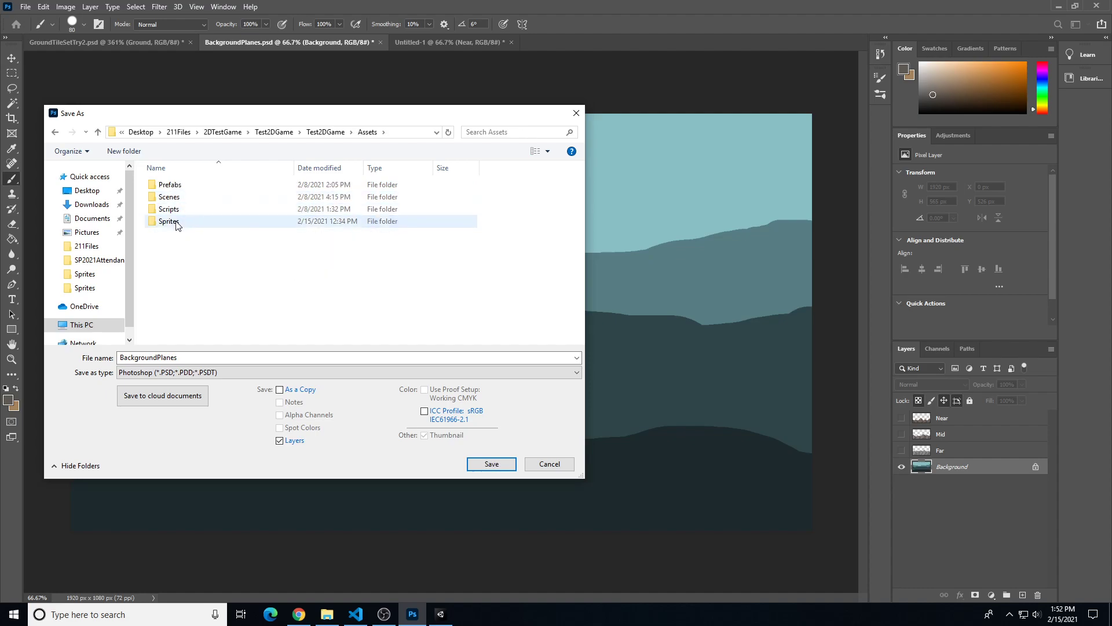
pyautogui.doubleClick(176, 224)
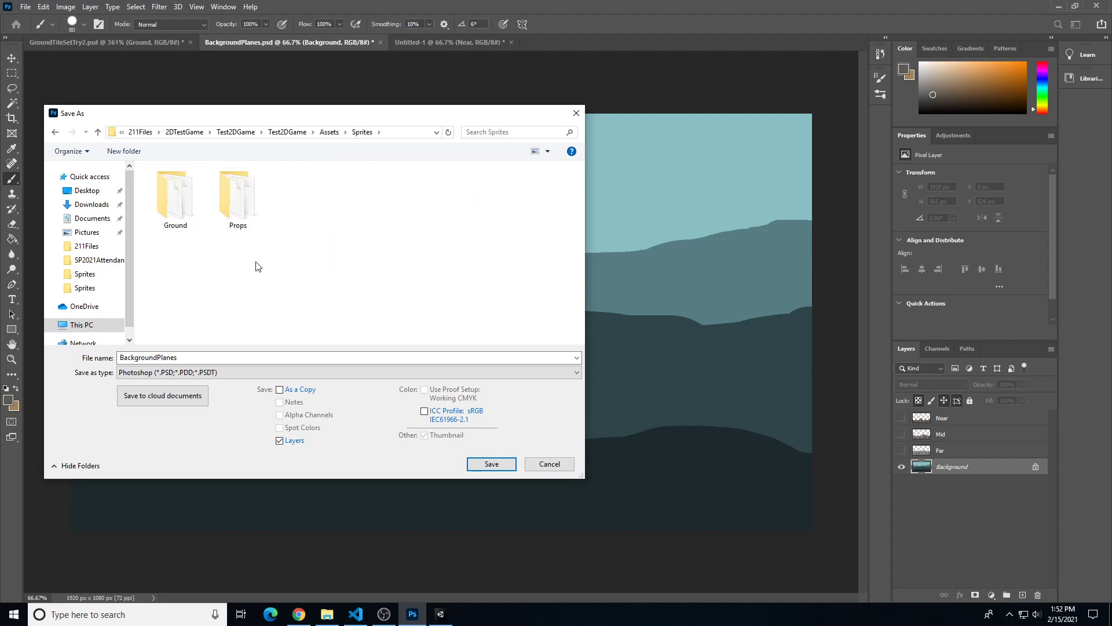
# Save the background image as a PNG named BackgroundPlaneSky with the large file size option
pyautogui.doubleClick(213, 356)
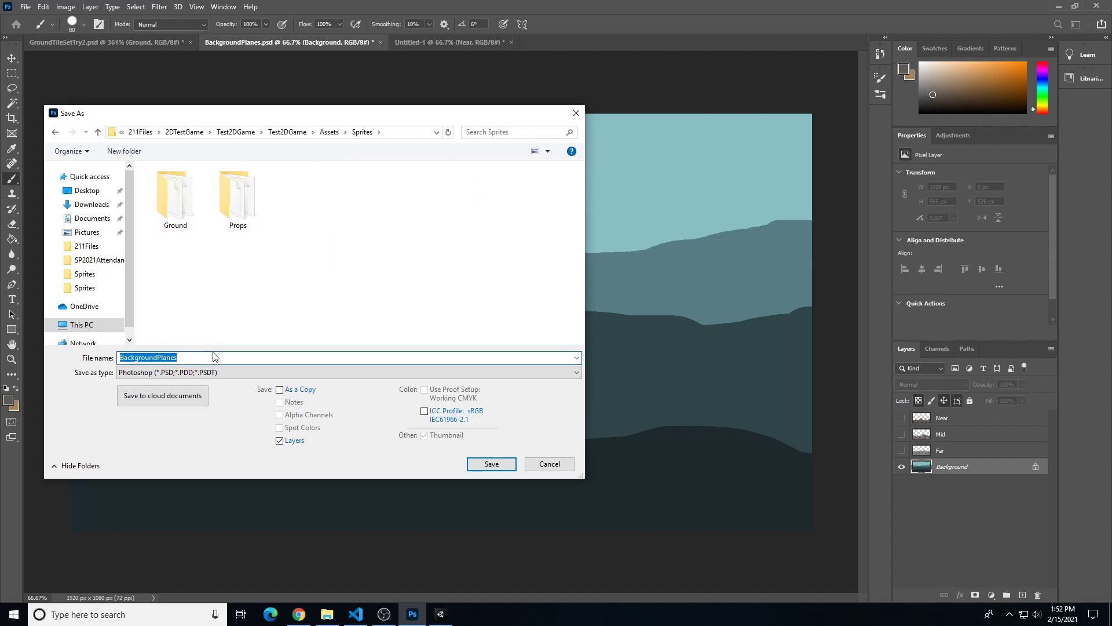
pyautogui.write('B')
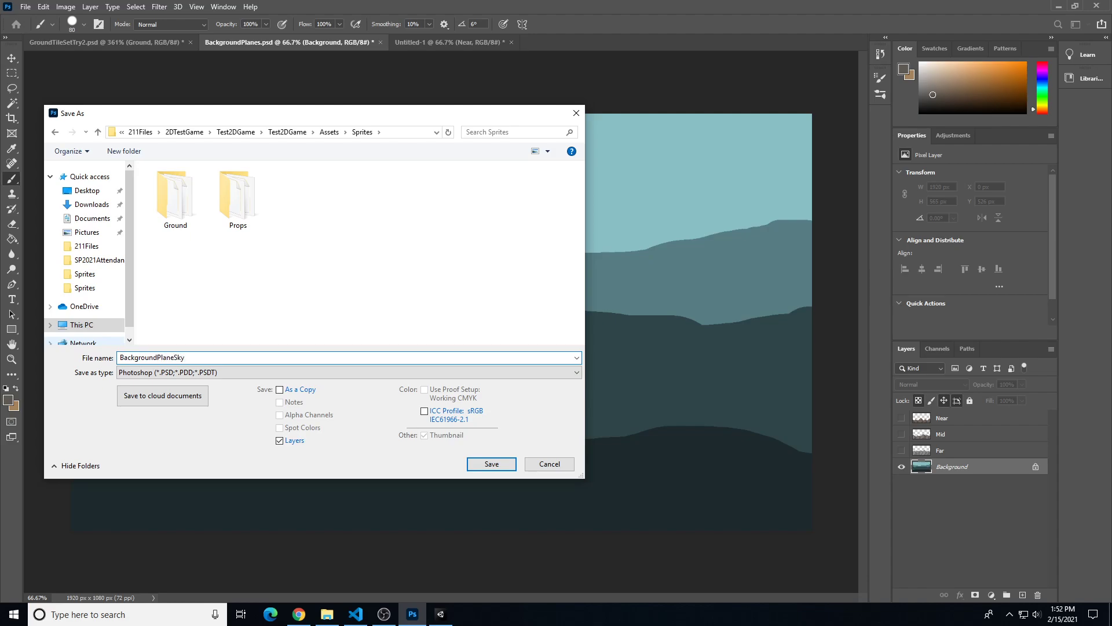
pyautogui.click(202, 372)
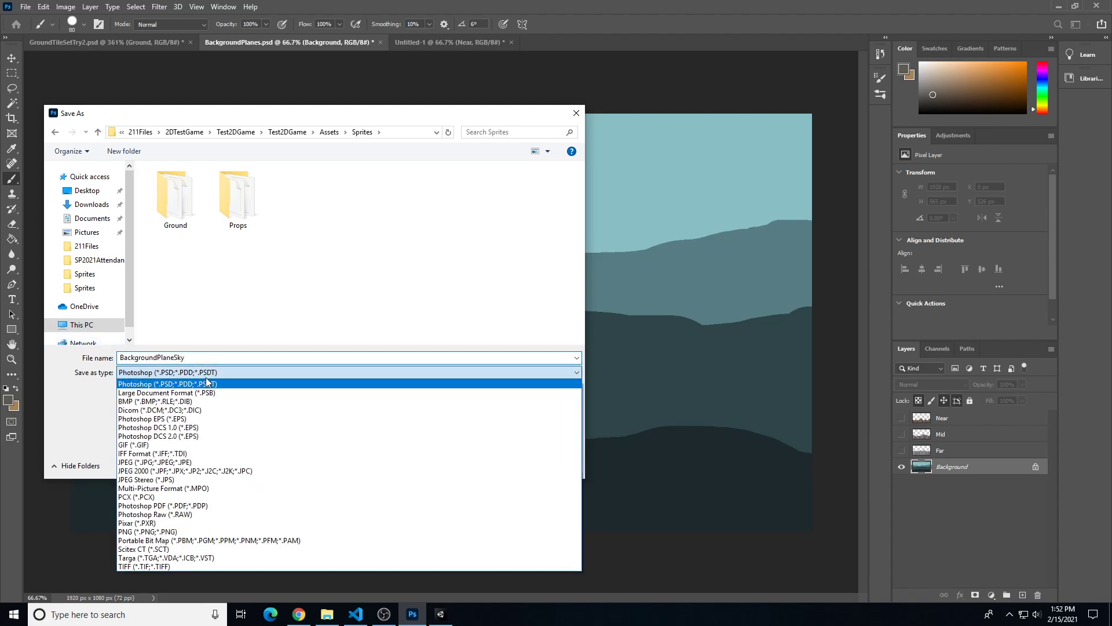
pyautogui.click(132, 531)
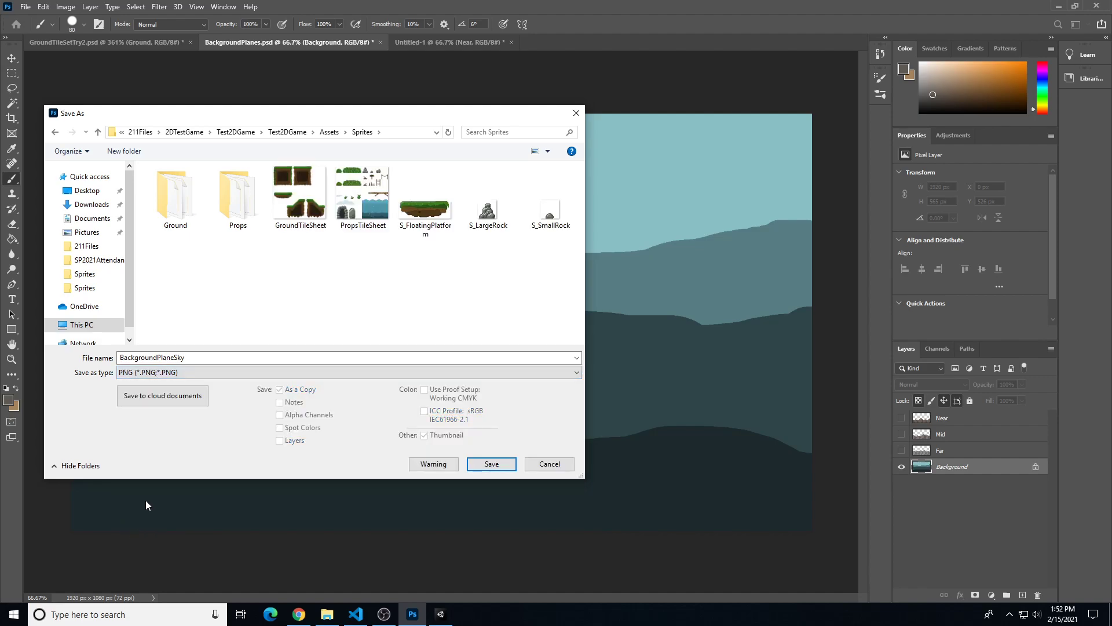
pyautogui.click(491, 465)
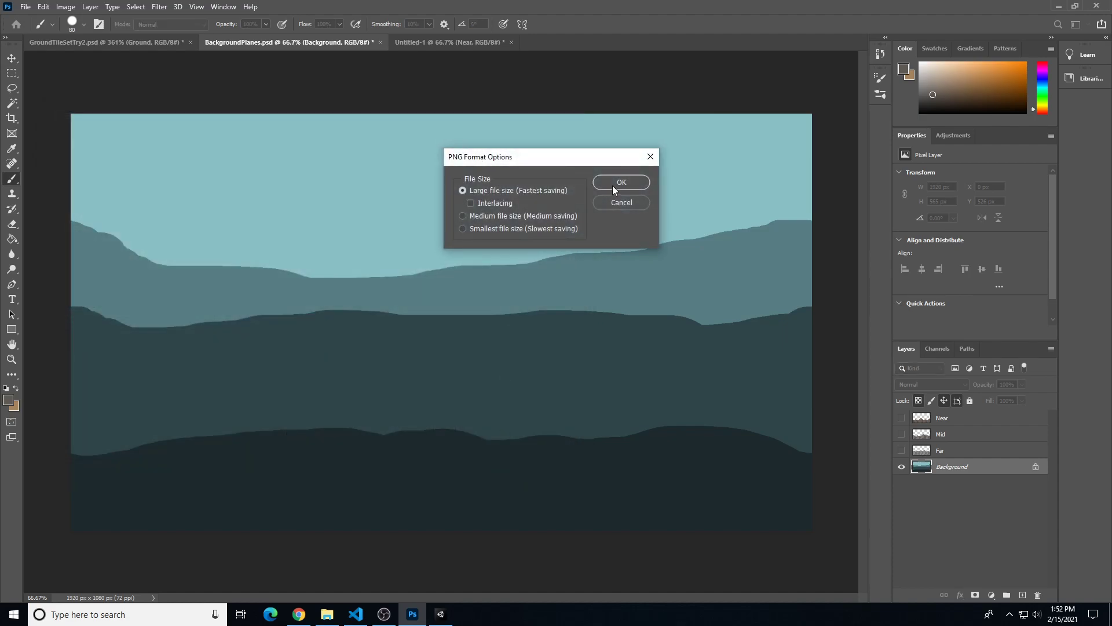
pyautogui.click(617, 183)
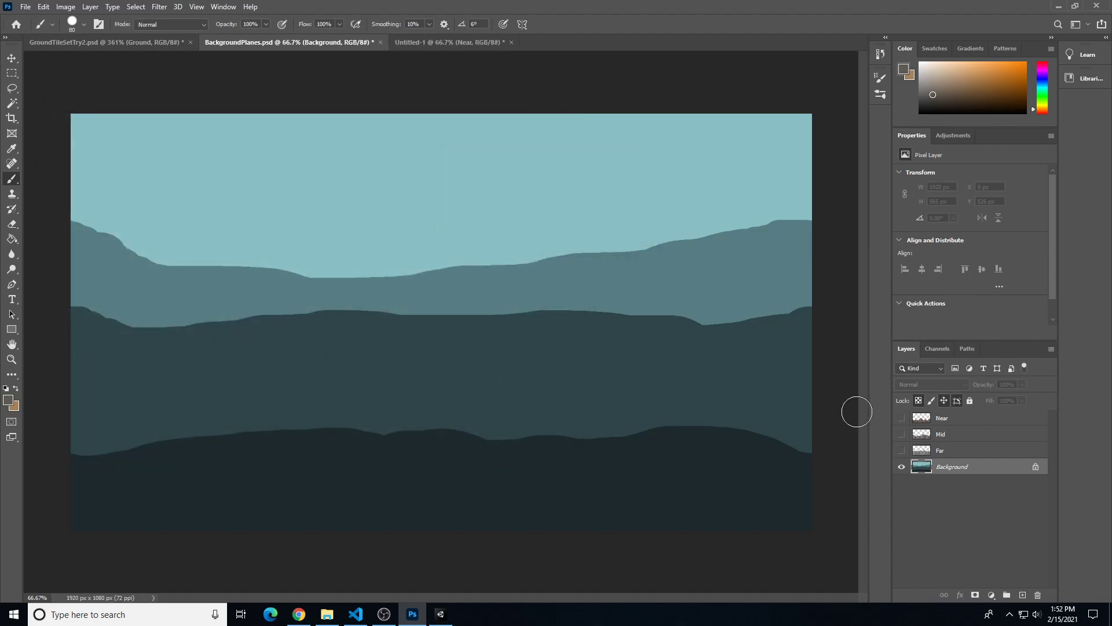
# Hide the Background layer and leave only the Far layer visible and active
pyautogui.click(902, 467)
pyautogui.click(902, 451)
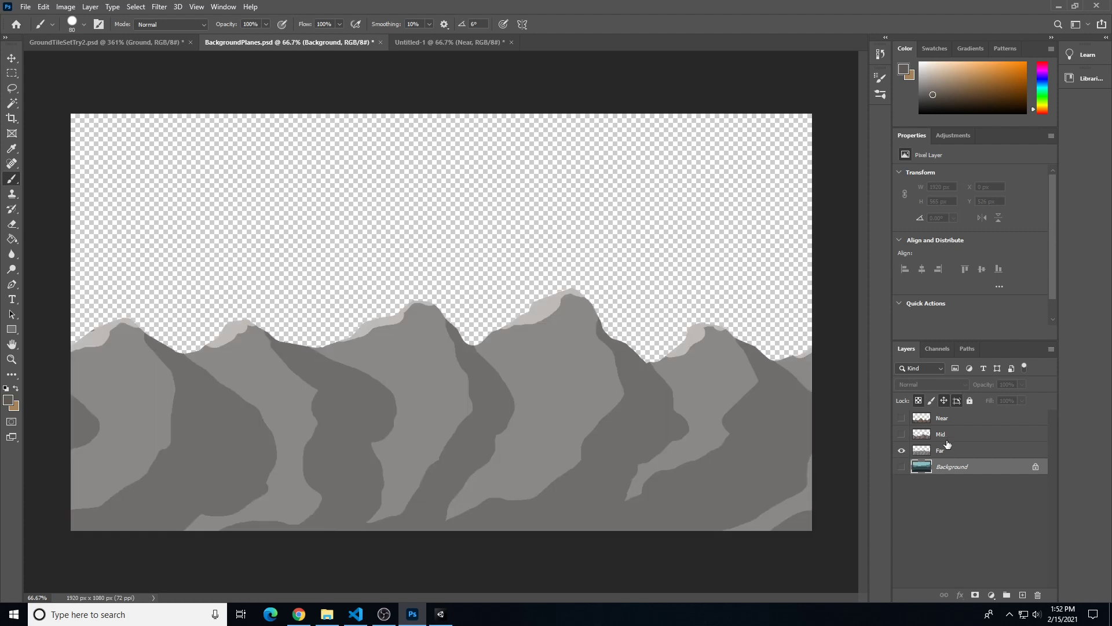
pyautogui.click(940, 454)
pyautogui.click(899, 419)
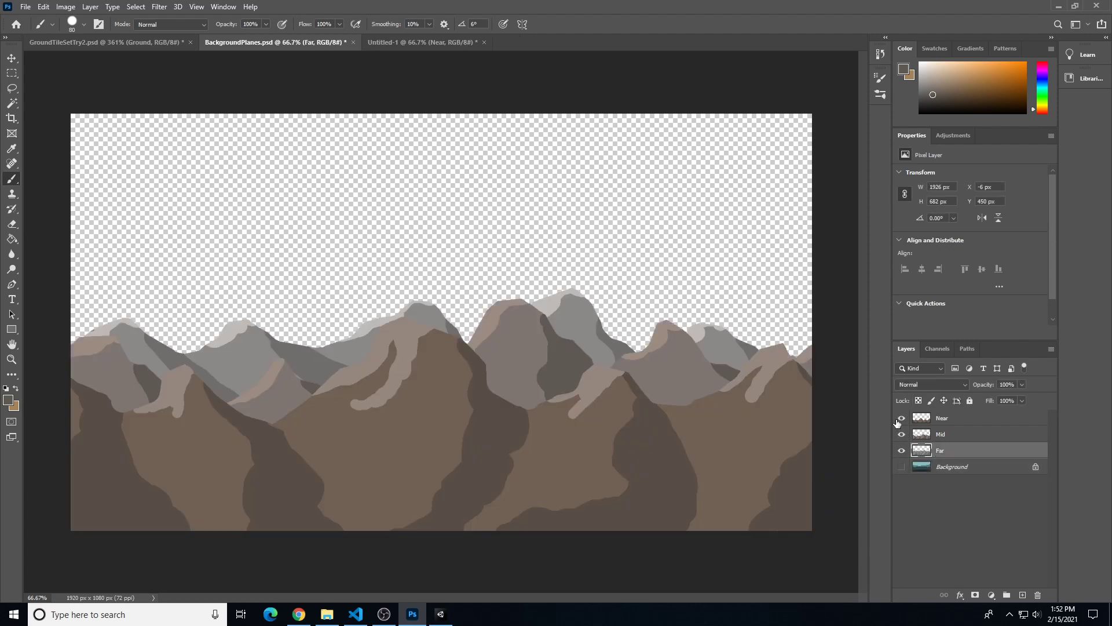
pyautogui.click(900, 418)
pyautogui.click(902, 434)
# Begin saving the isolated Far layer on the computer in the Test2DGame project's Assets/Sprites folder
pyautogui.click(26, 7)
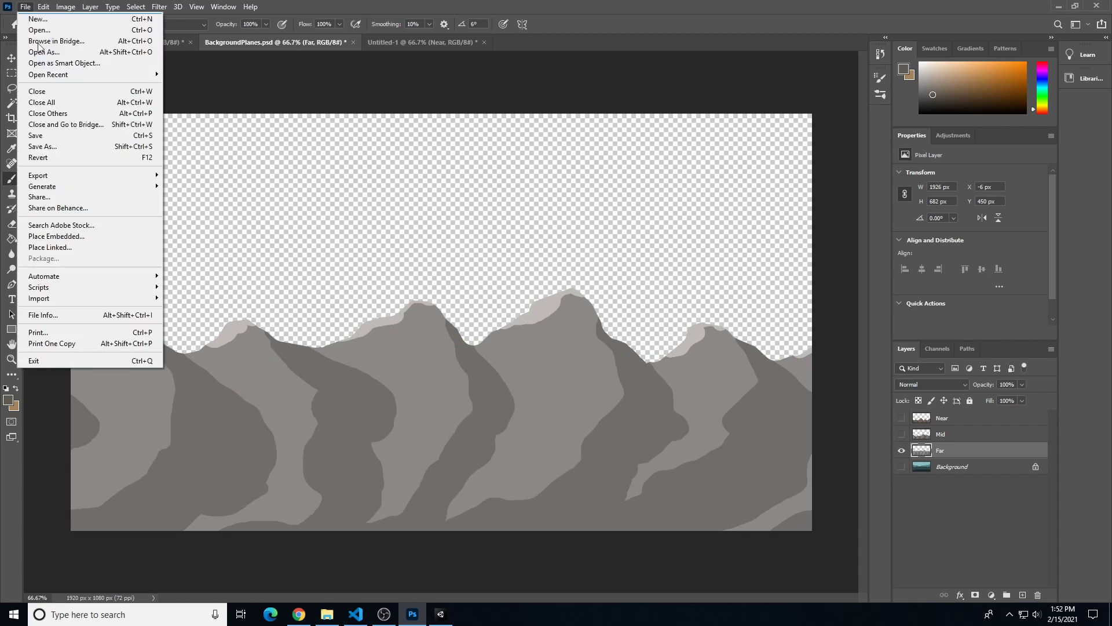
pyautogui.click(64, 152)
pyautogui.click(631, 406)
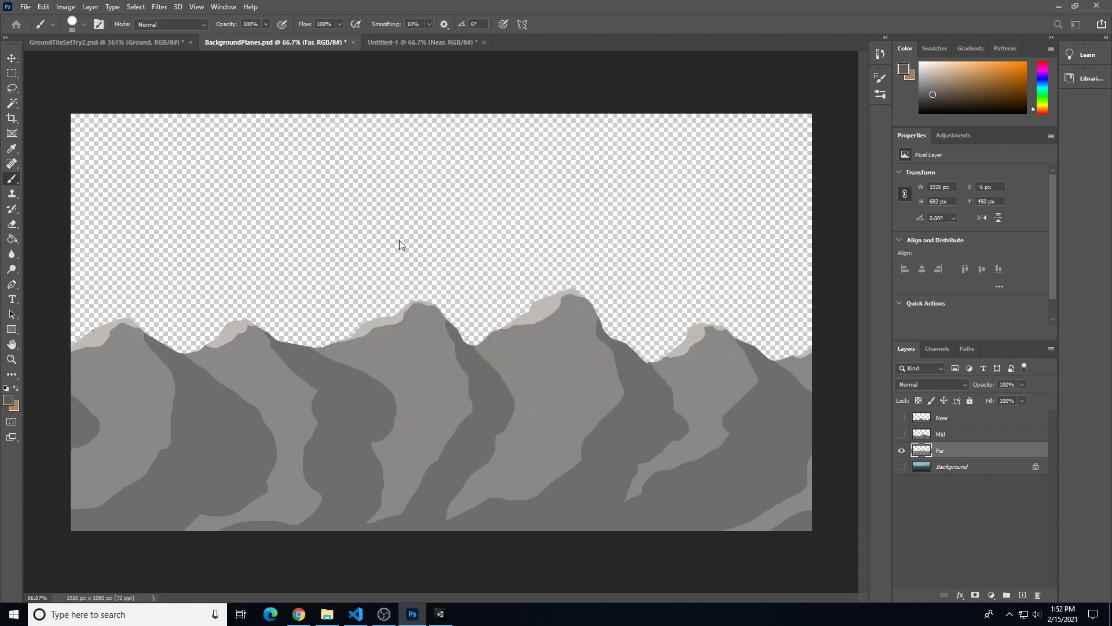
pyautogui.doubleClick(200, 184)
pyautogui.doubleClick(203, 196)
pyautogui.doubleClick(201, 186)
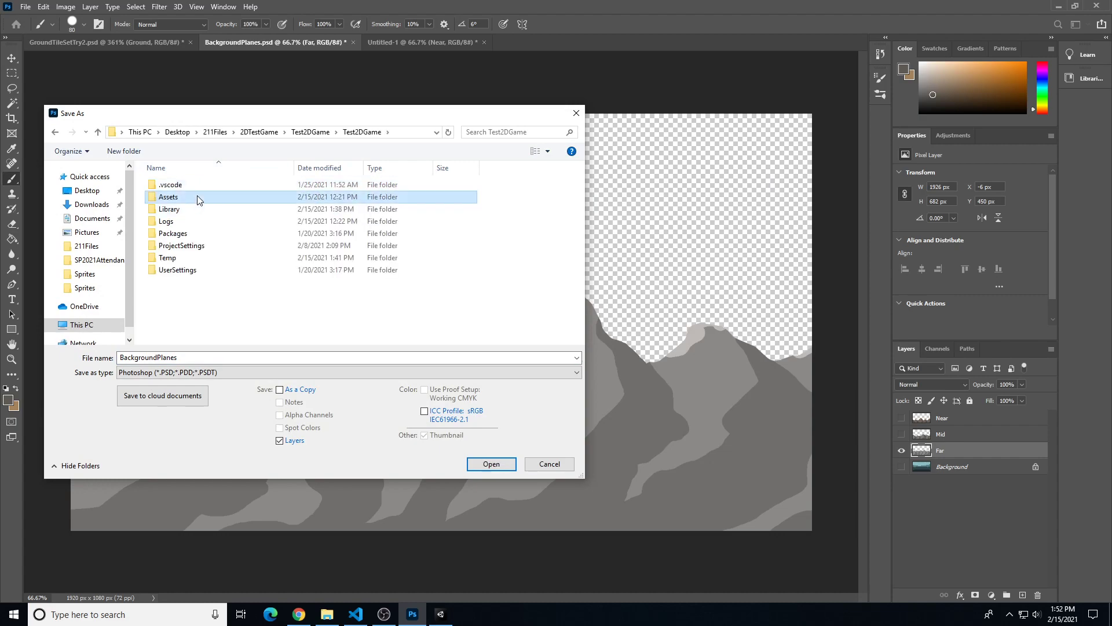
pyautogui.doubleClick(198, 197)
pyautogui.doubleClick(190, 221)
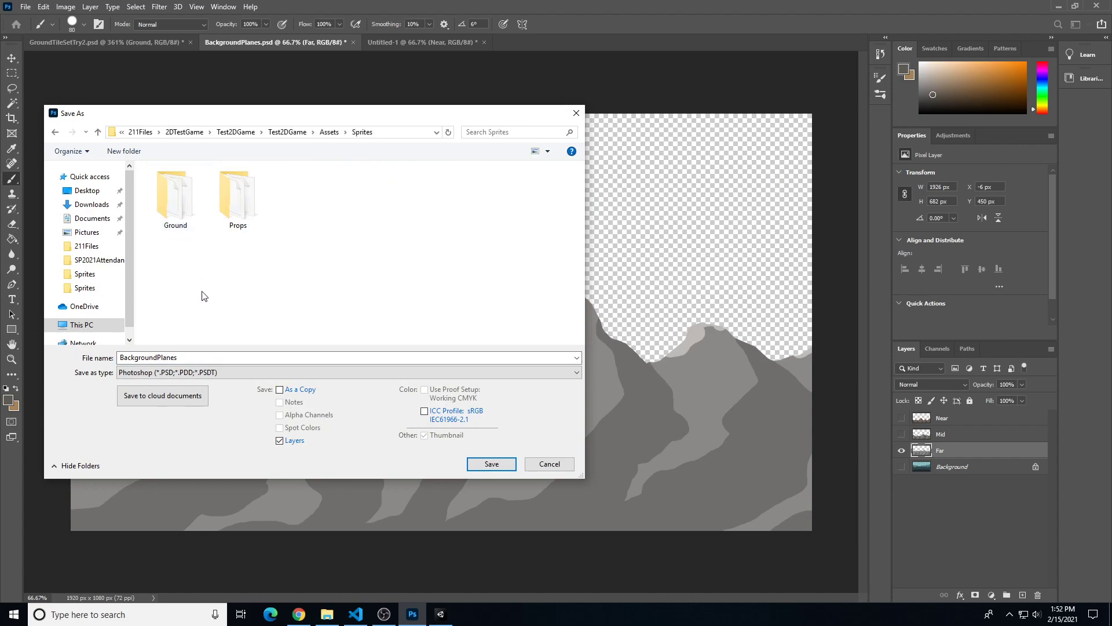
# Save the Far mountains as a PNG named BackgroundPlaneFar with the large file size option
pyautogui.click(210, 377)
pyautogui.click(186, 529)
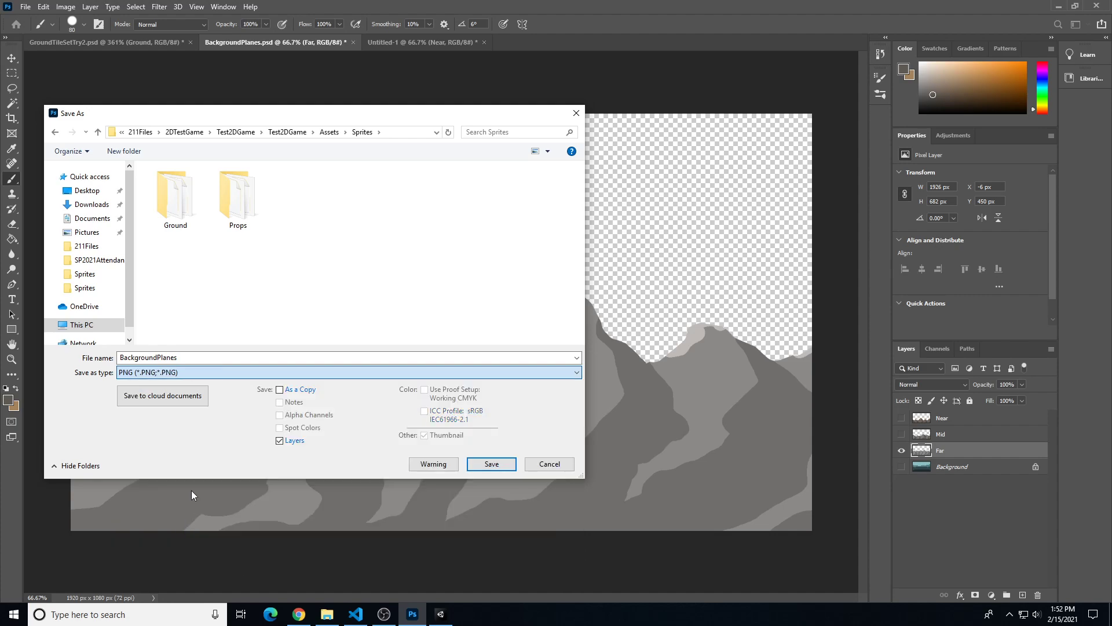
pyautogui.click(282, 229)
pyautogui.click(257, 357)
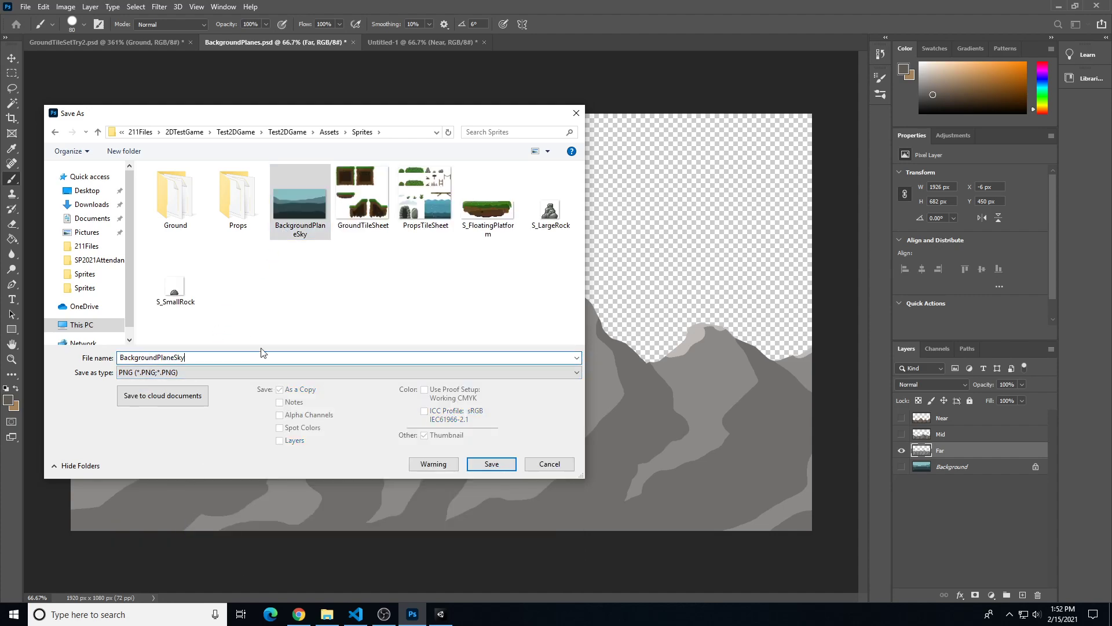
pyautogui.press('BackSpace')
pyautogui.press('BackSpace')
pyautogui.press('BackSpace')
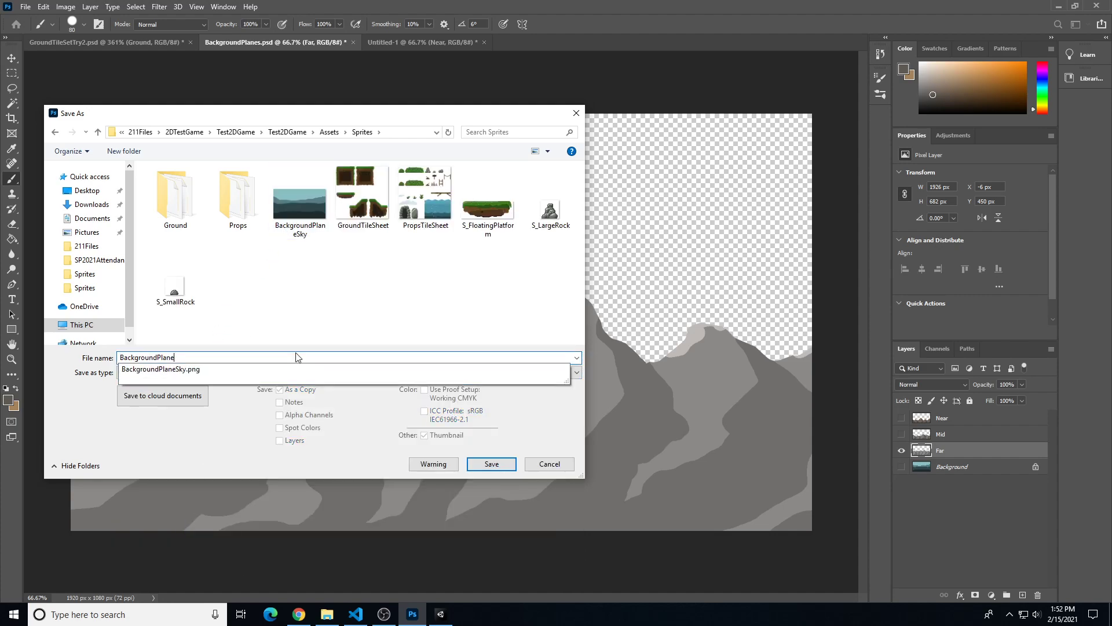
pyautogui.write('Far')
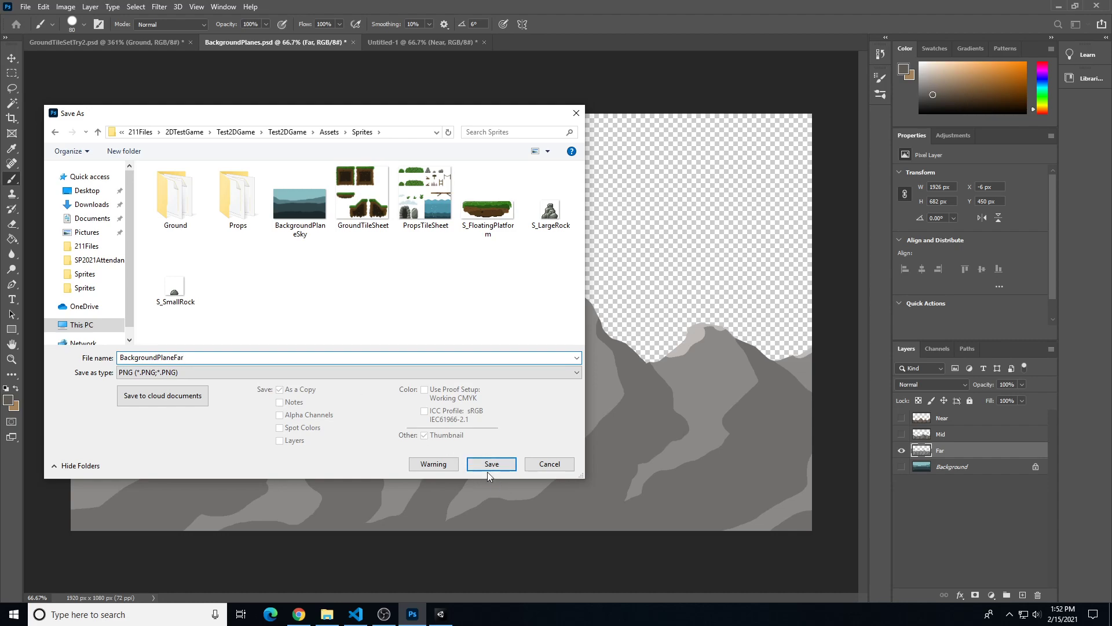
pyautogui.click(488, 467)
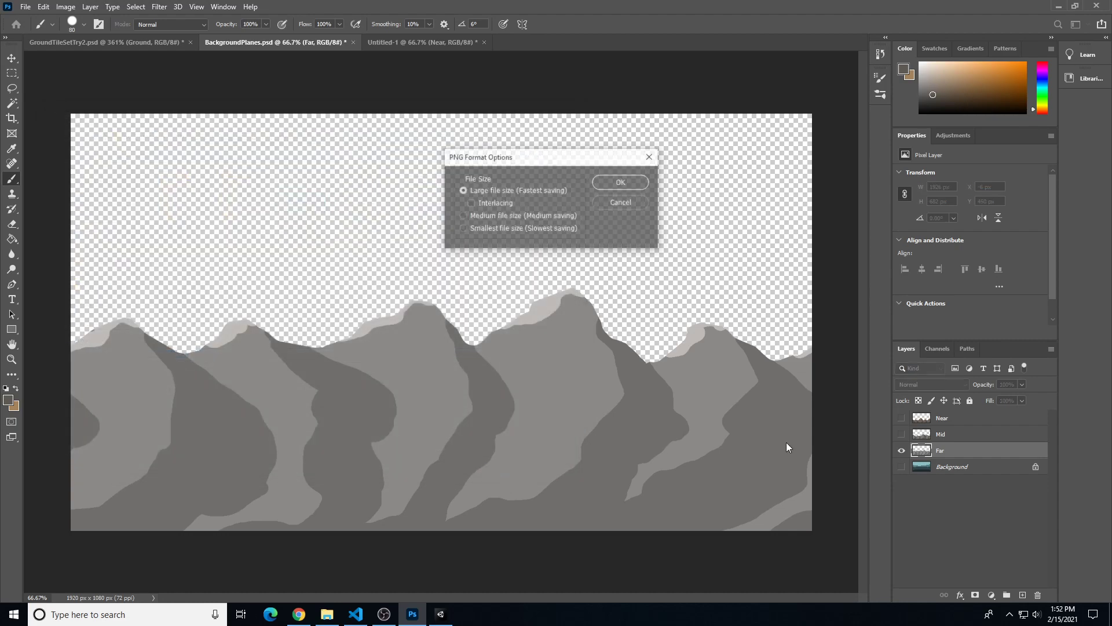
pyautogui.click(613, 182)
# Isolate and select the Mid layer, and begin saving it on the computer in the project's Assets/Sprites folder
pyautogui.click(905, 446)
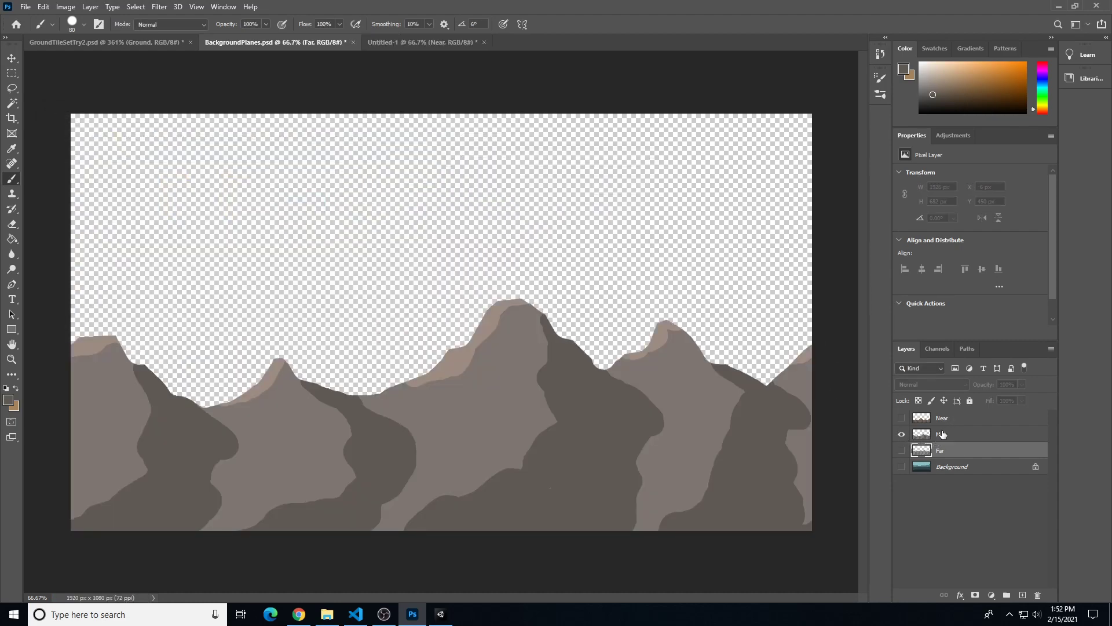
pyautogui.click(961, 434)
pyautogui.click(26, 6)
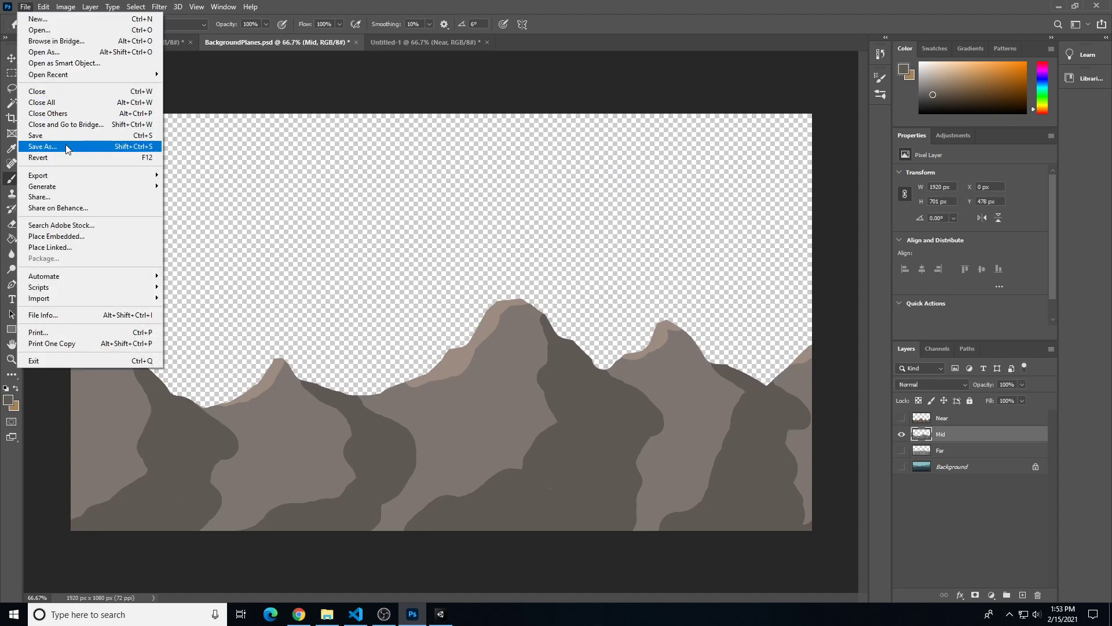
pyautogui.click(67, 149)
pyautogui.click(633, 405)
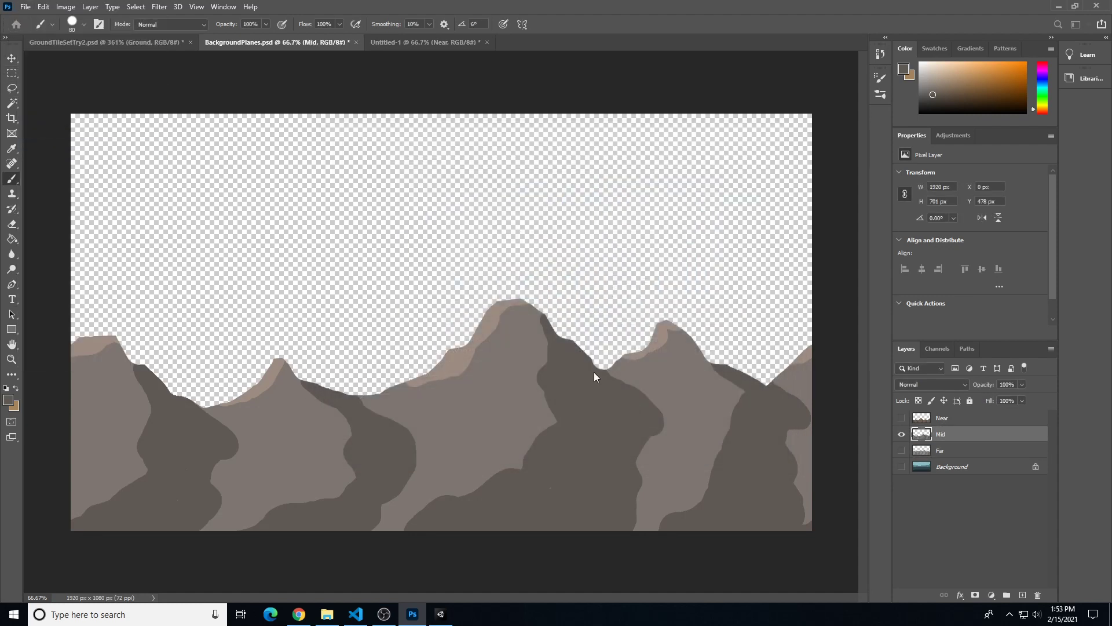
pyautogui.doubleClick(177, 184)
pyautogui.doubleClick(172, 197)
pyautogui.doubleClick(176, 184)
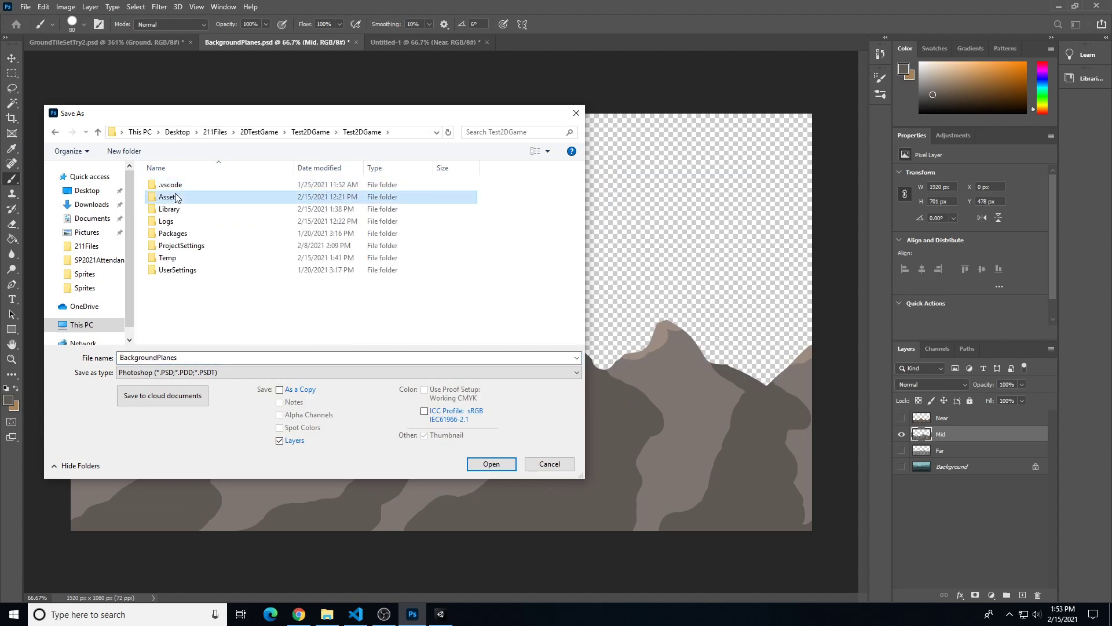
pyautogui.doubleClick(174, 197)
pyautogui.doubleClick(169, 221)
# Save the Mid mountains as a PNG named BackgroundPlaneMid in the Sprites folder
pyautogui.click(198, 374)
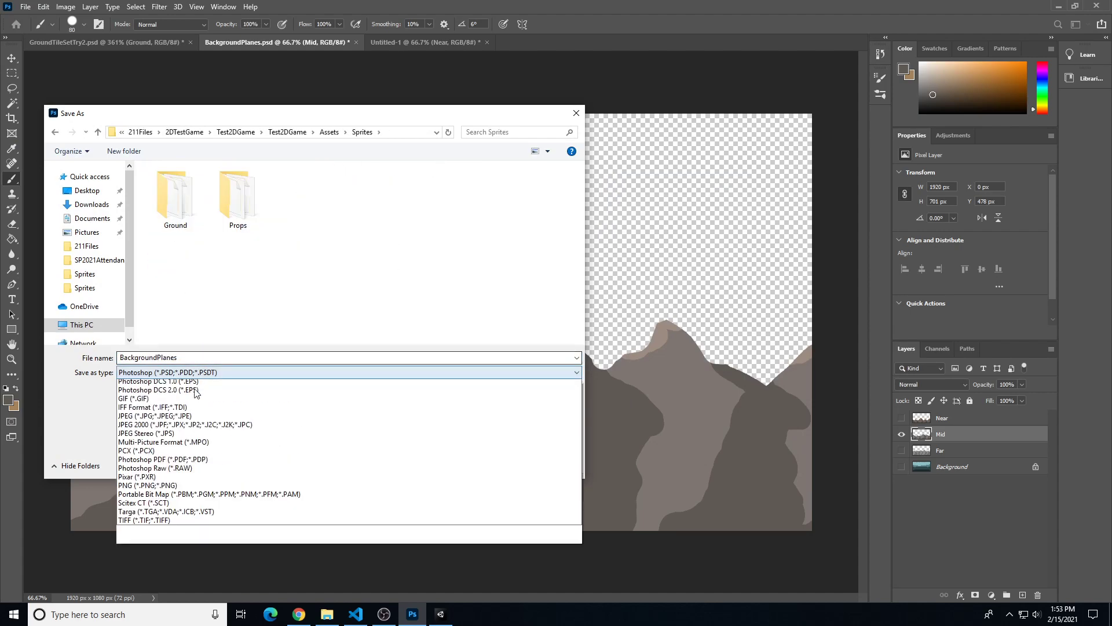
pyautogui.click(150, 532)
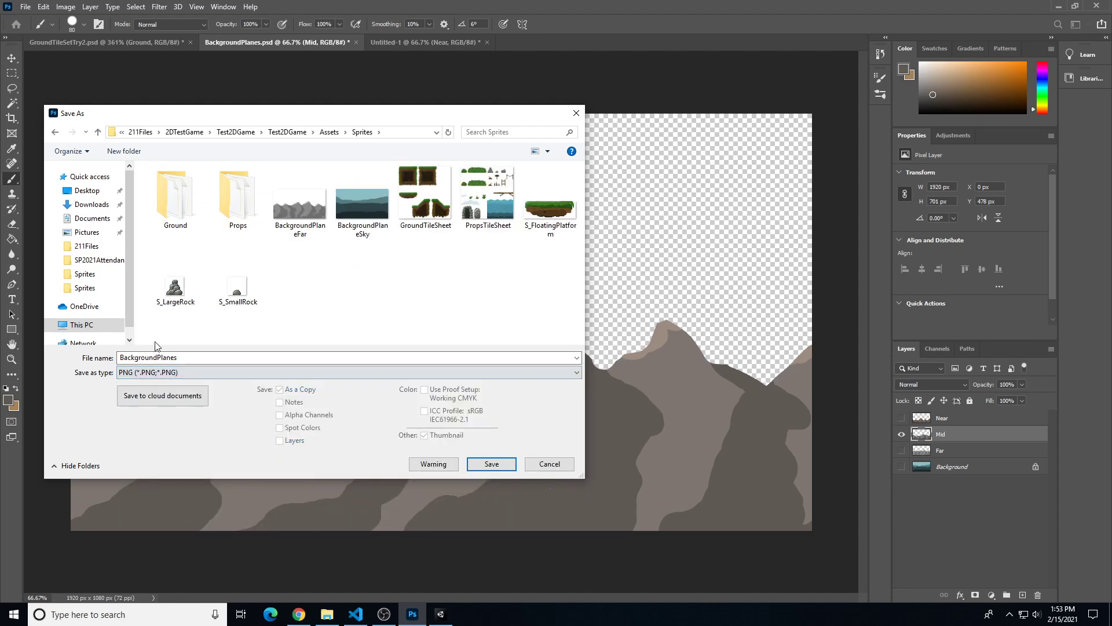
pyautogui.click(313, 219)
pyautogui.click(226, 357)
pyautogui.press('BackSpace')
pyautogui.press('BackSpace')
pyautogui.press('BackSpace')
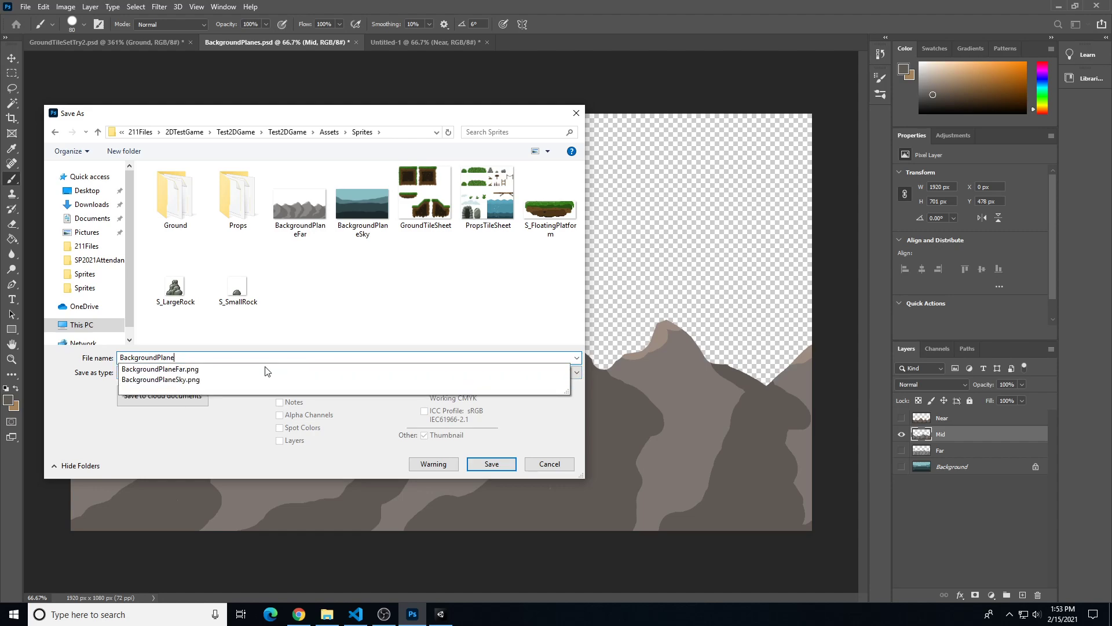
pyautogui.write('Mid')
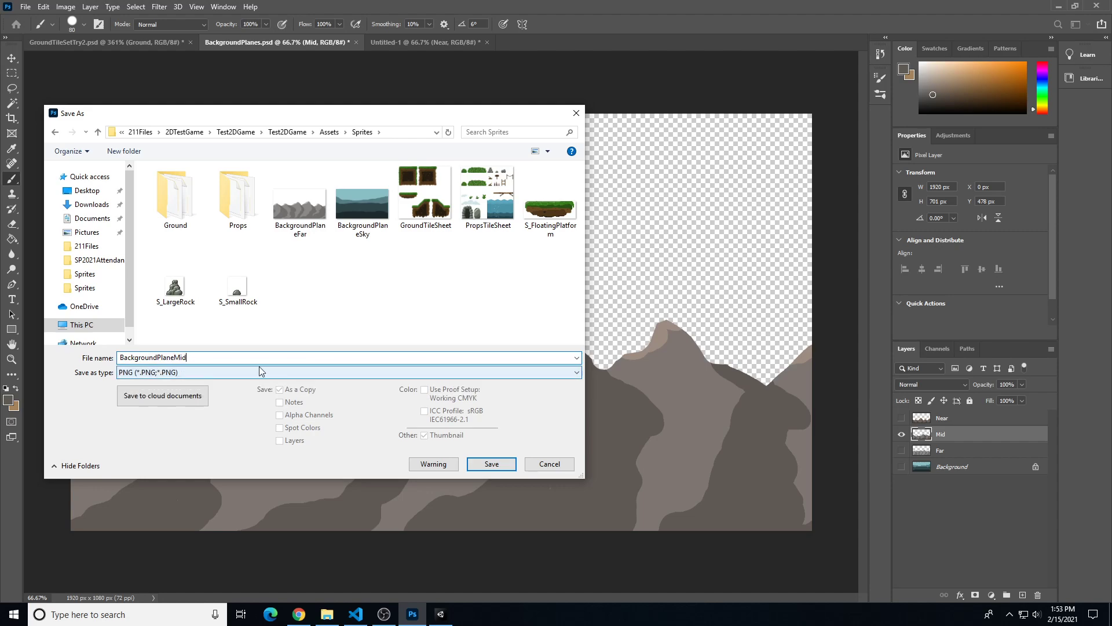
pyautogui.click(491, 463)
pyautogui.click(618, 183)
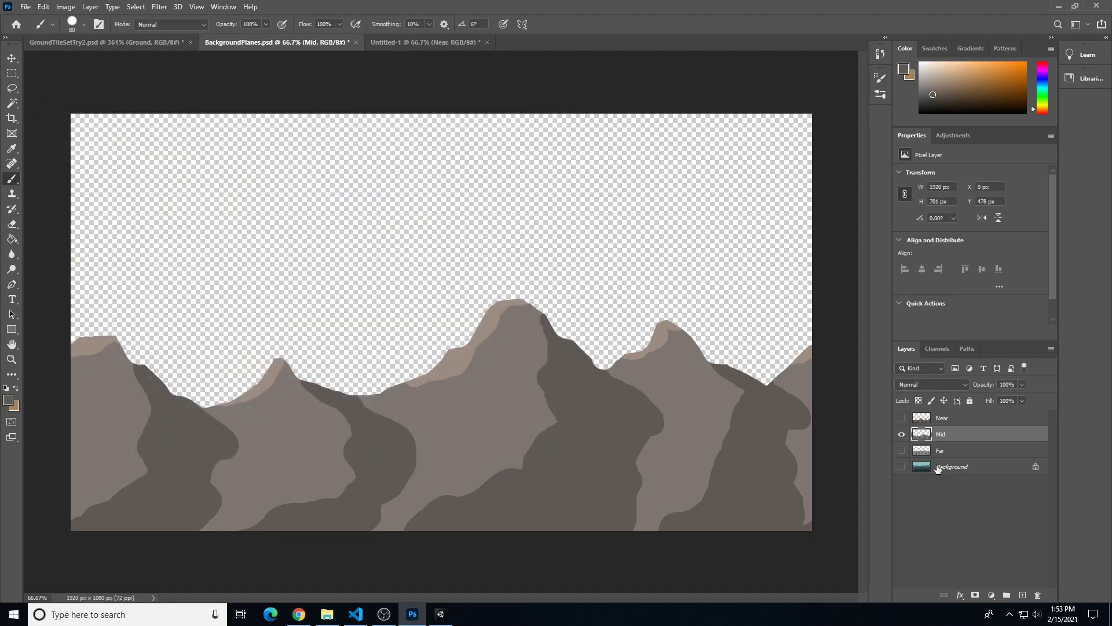
# Hide the Mid layer and leave only the Near layer visible and active
pyautogui.click(901, 417)
pyautogui.click(901, 433)
pyautogui.click(921, 421)
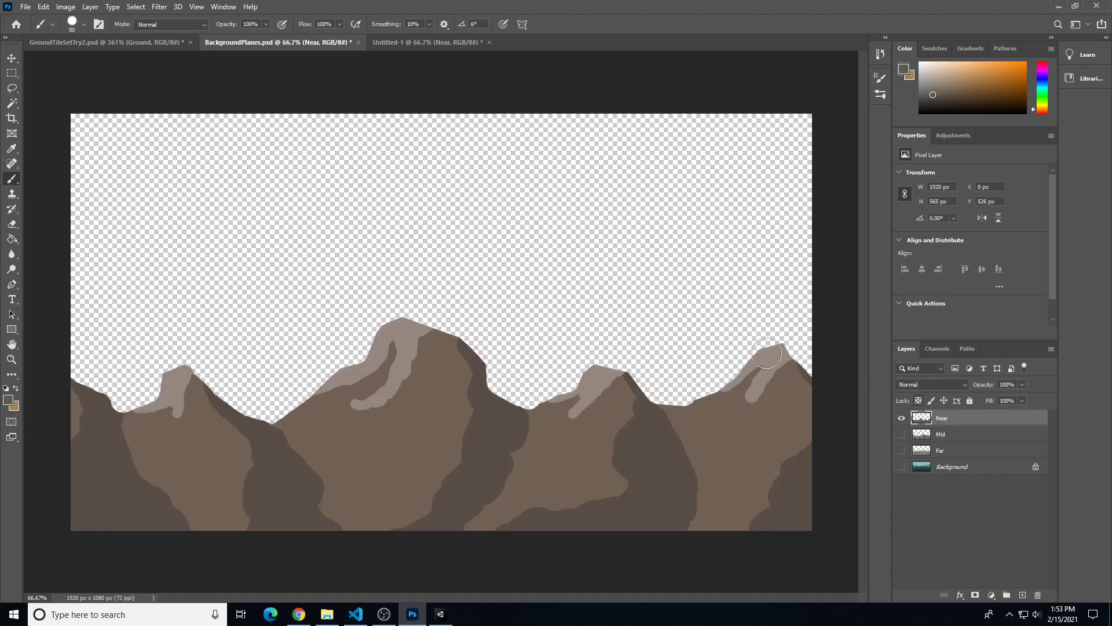
# Begin saving the isolated Near layer on the computer in the Test2DGame project's Assets/Sprites folder
pyautogui.click(26, 7)
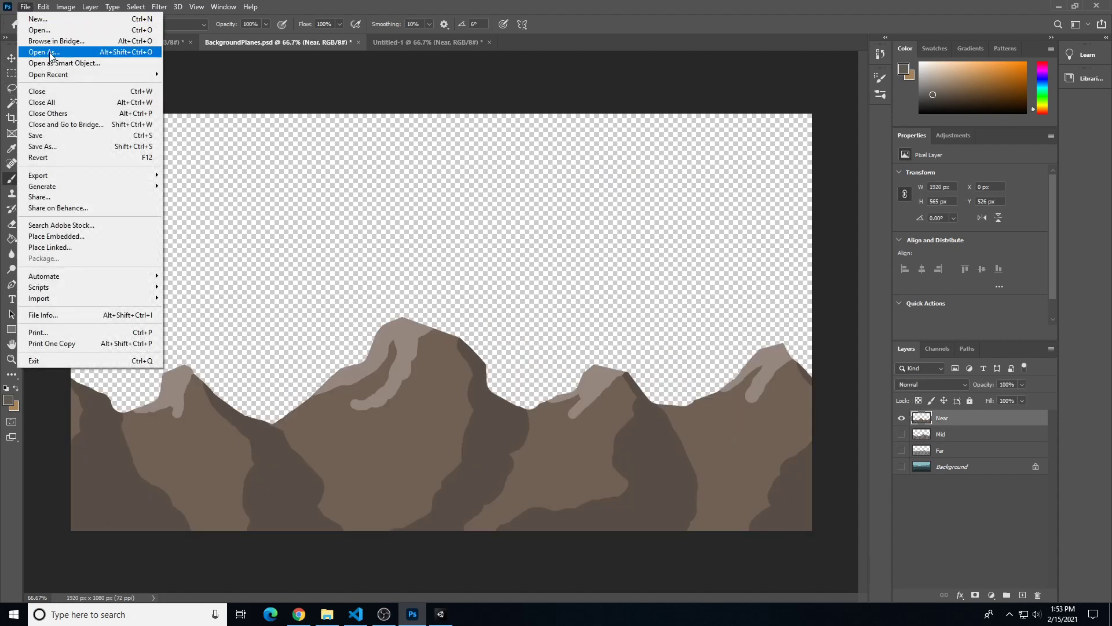
pyautogui.click(77, 144)
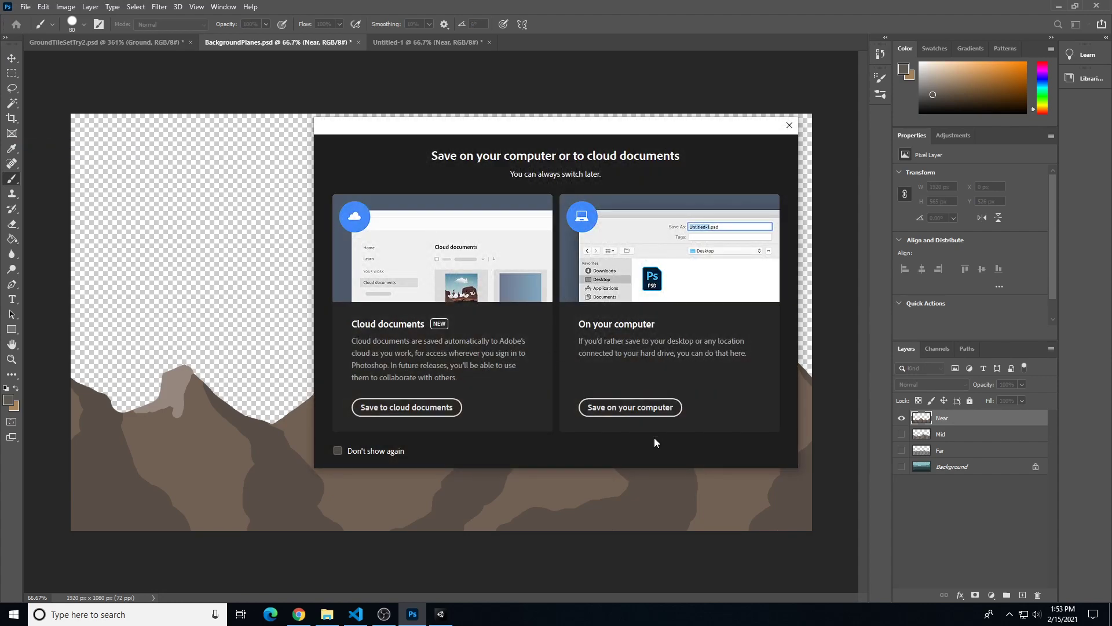
pyautogui.click(630, 406)
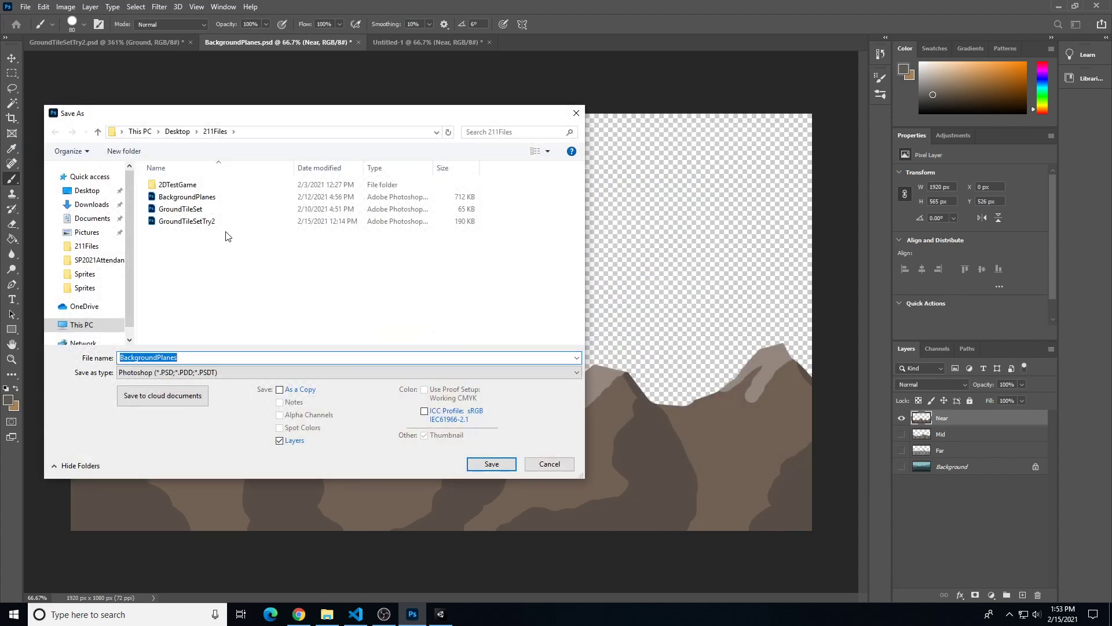
pyautogui.doubleClick(175, 185)
pyautogui.doubleClick(185, 198)
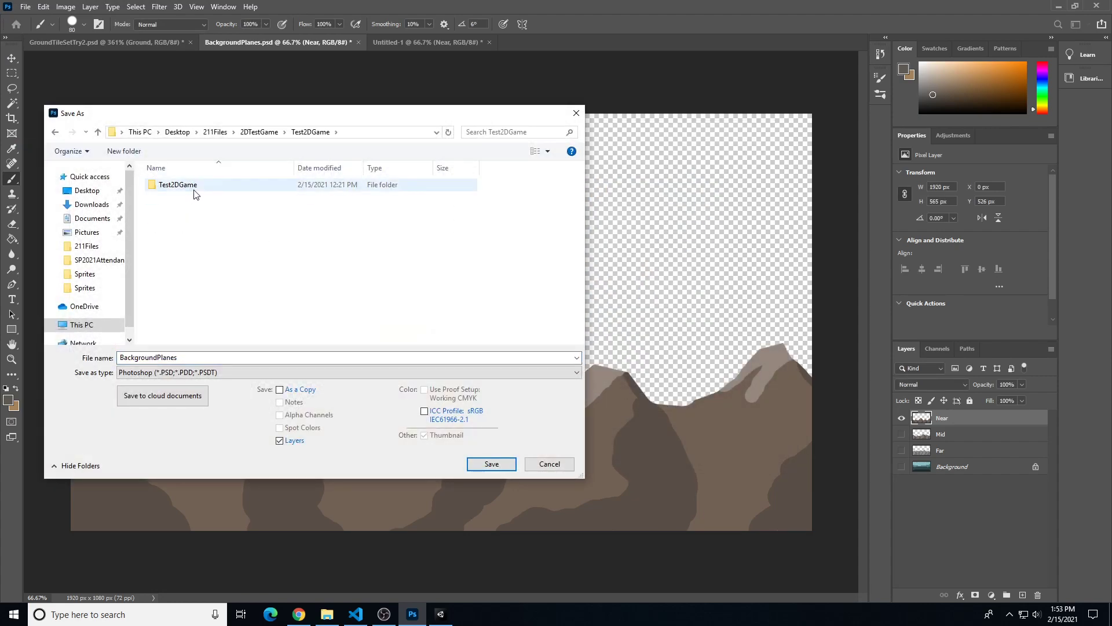
pyautogui.doubleClick(187, 186)
pyautogui.doubleClick(186, 198)
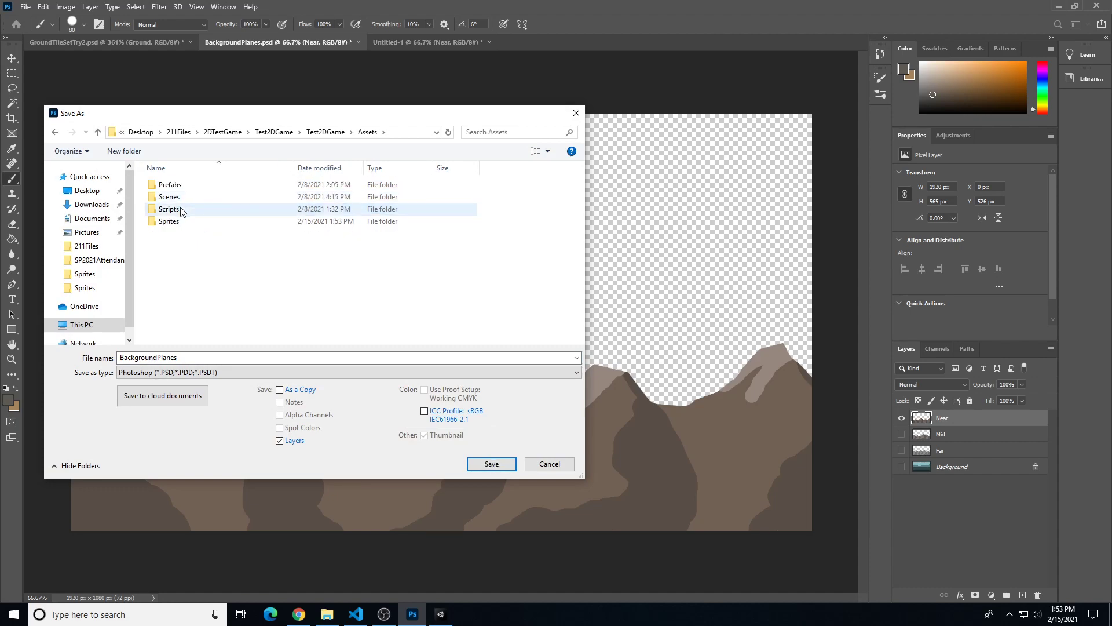
pyautogui.click(179, 224)
pyautogui.doubleClick(179, 222)
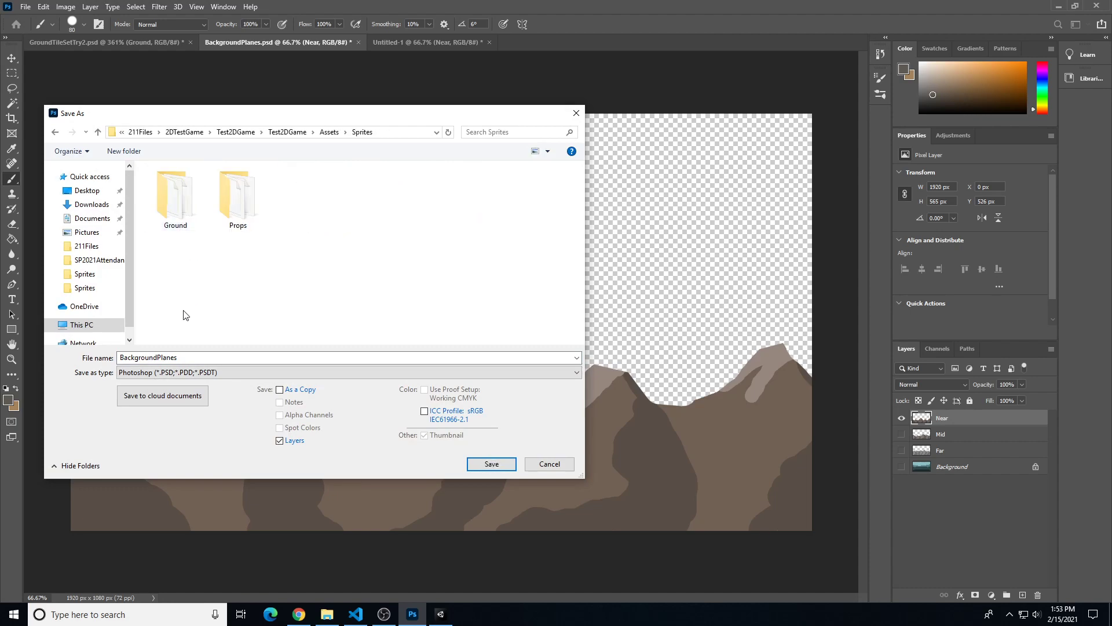
# Save the Near mountains as a PNG named BackgroundPlanesNear with the large file size option
pyautogui.click(206, 357)
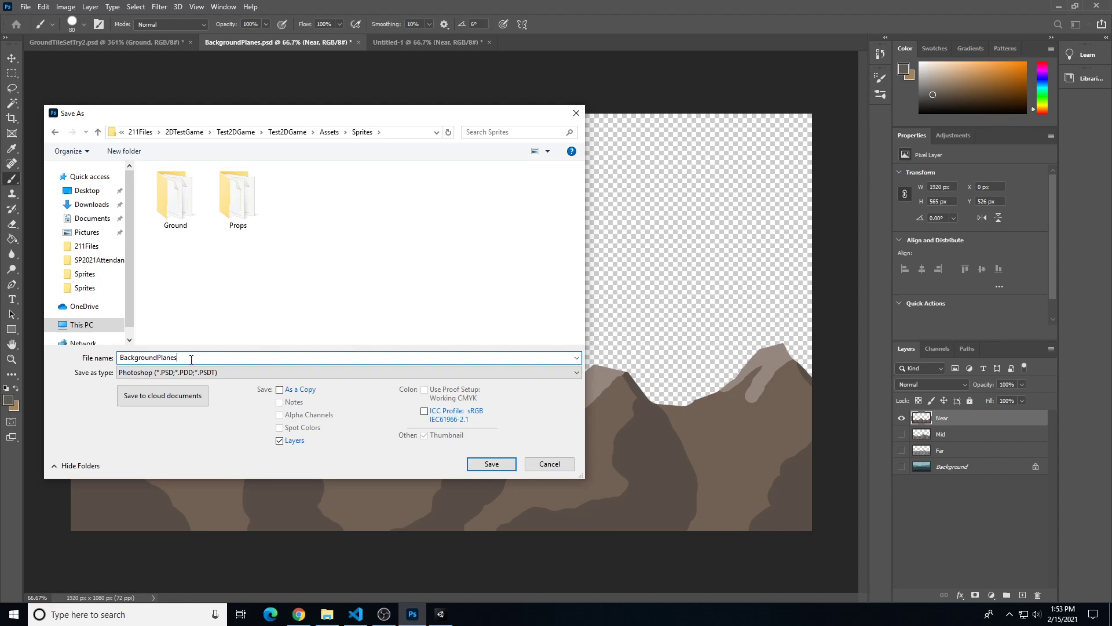
pyautogui.click(231, 371)
pyautogui.click(158, 532)
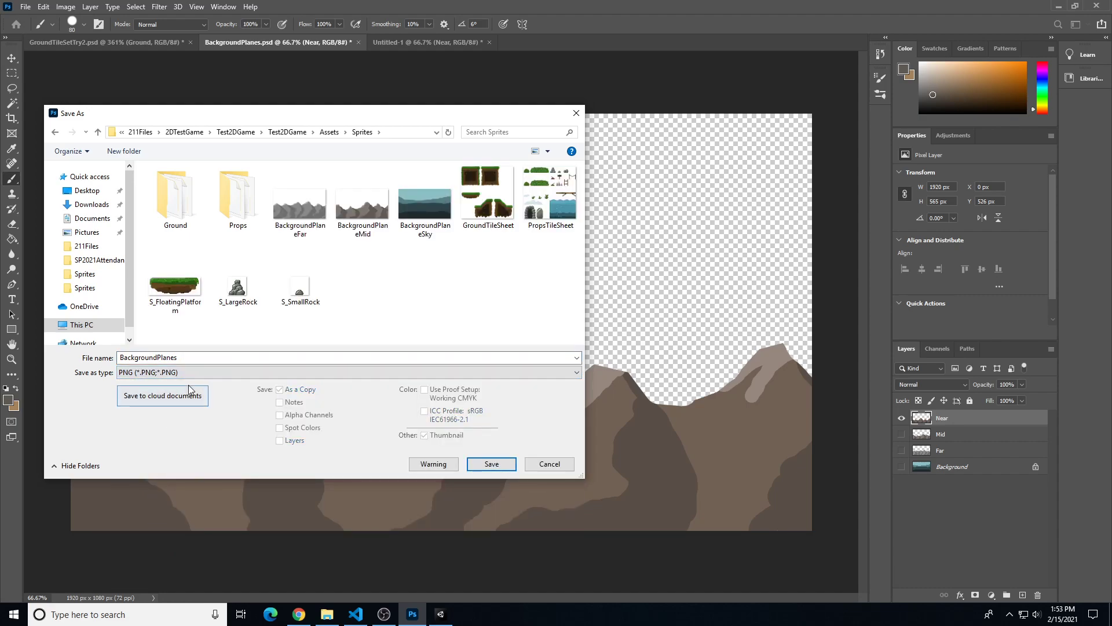
pyautogui.click(219, 356)
pyautogui.click(219, 356)
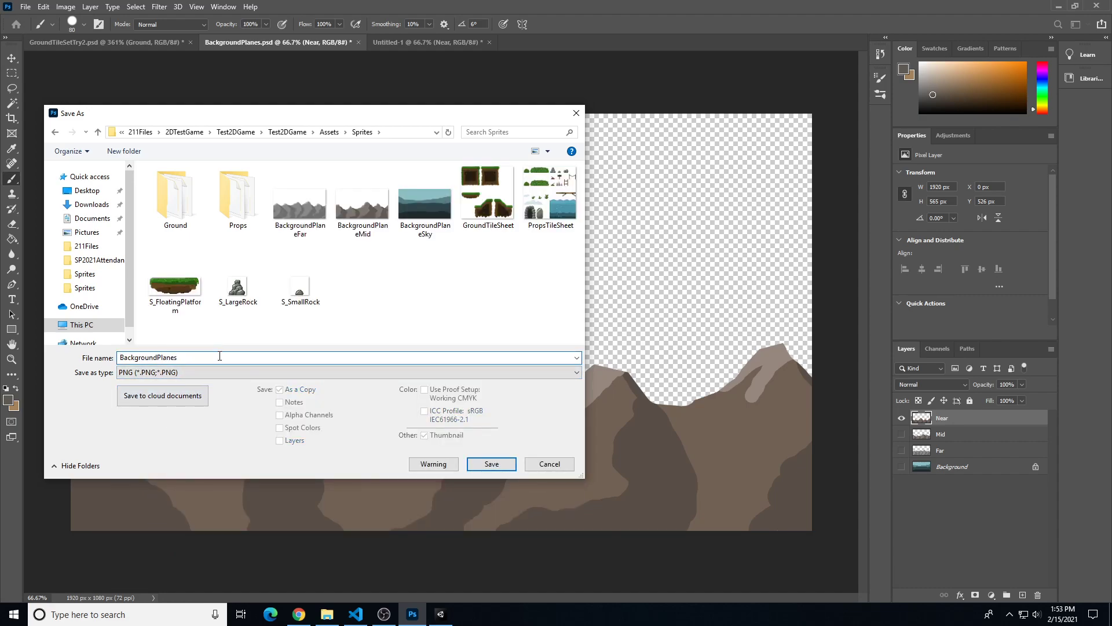
pyautogui.click(491, 462)
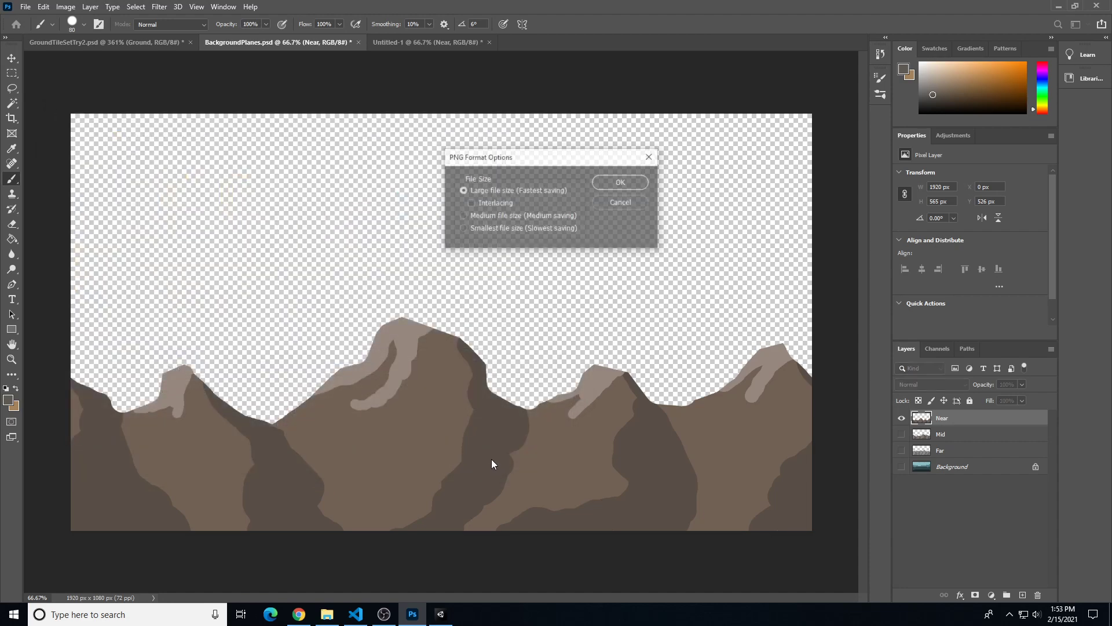
pyautogui.click(617, 179)
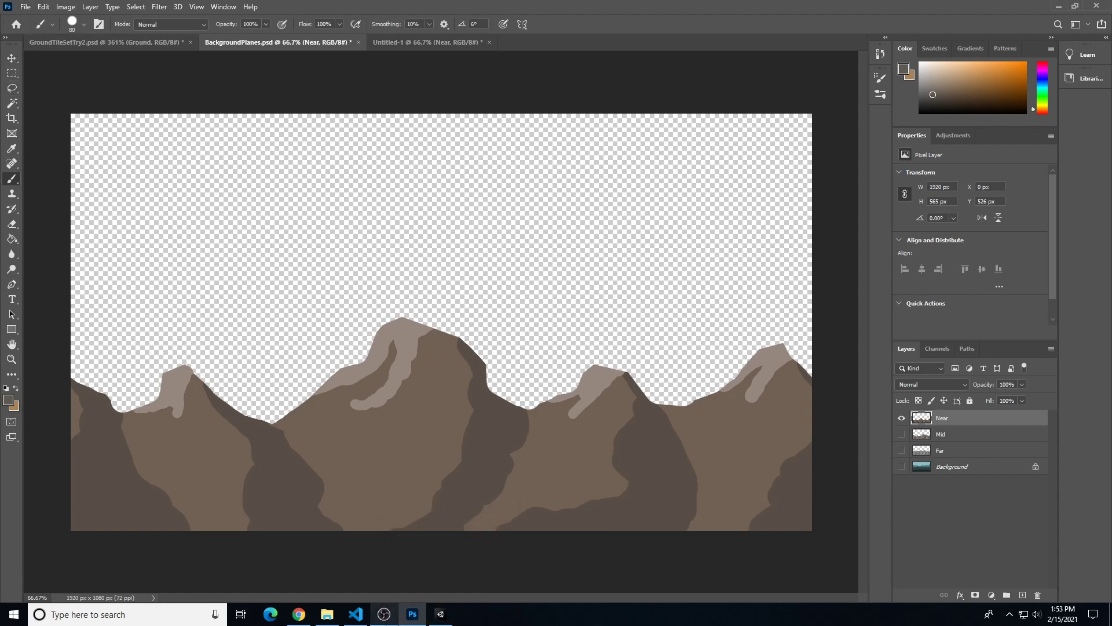
# Switch to Unity and inspect the imported Near, Sky, Mid and Far background sprites in the Sprites folder
pyautogui.click(440, 614)
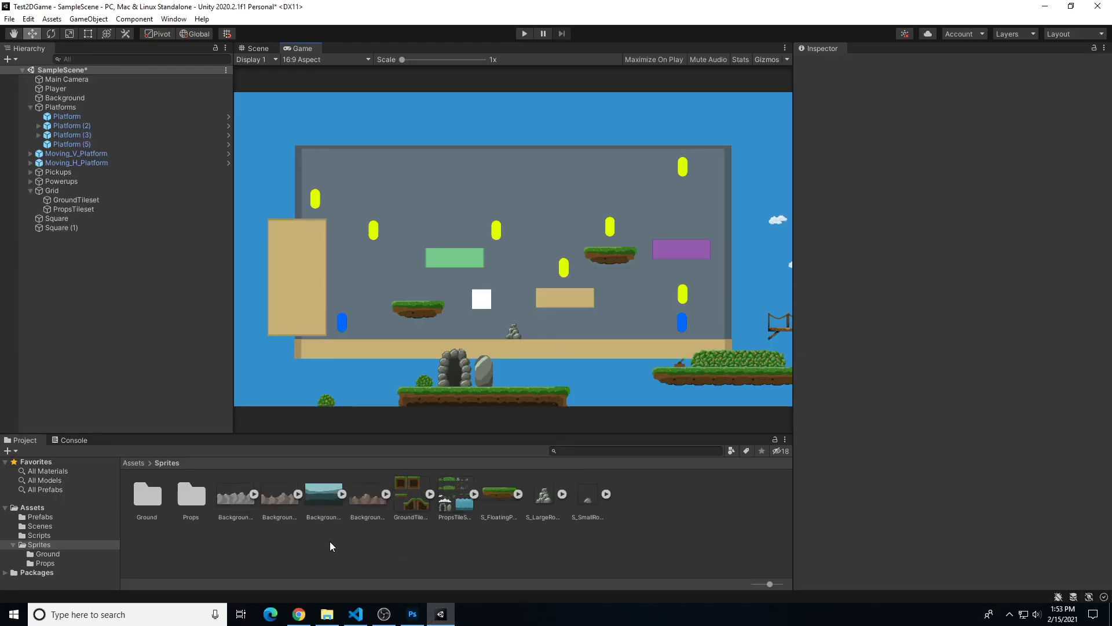
pyautogui.click(364, 497)
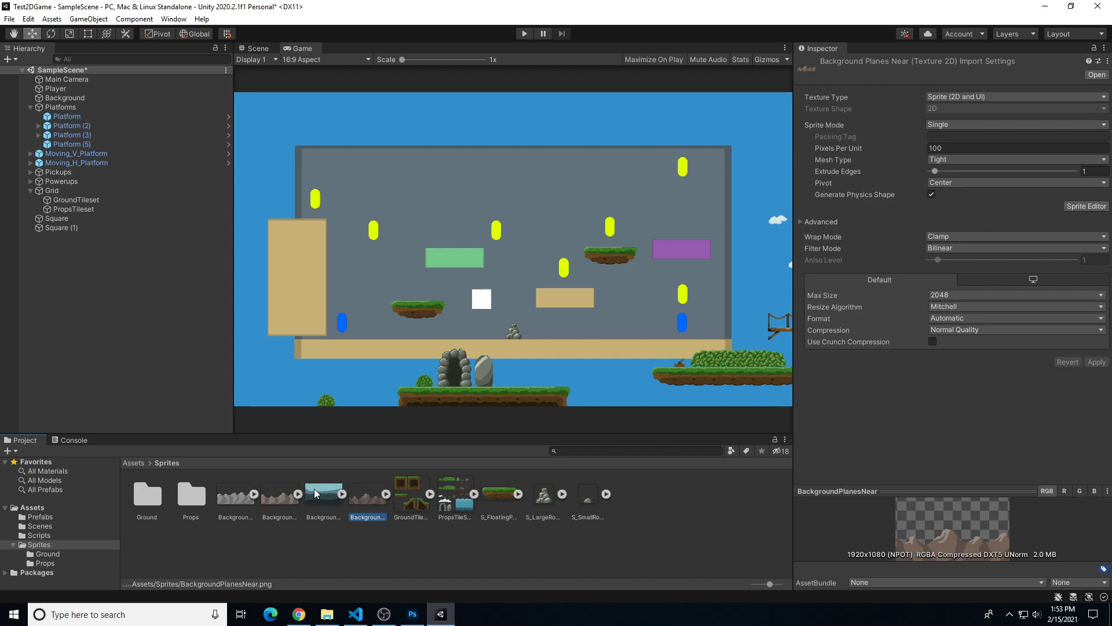
pyautogui.click(319, 494)
pyautogui.click(364, 498)
pyautogui.click(280, 502)
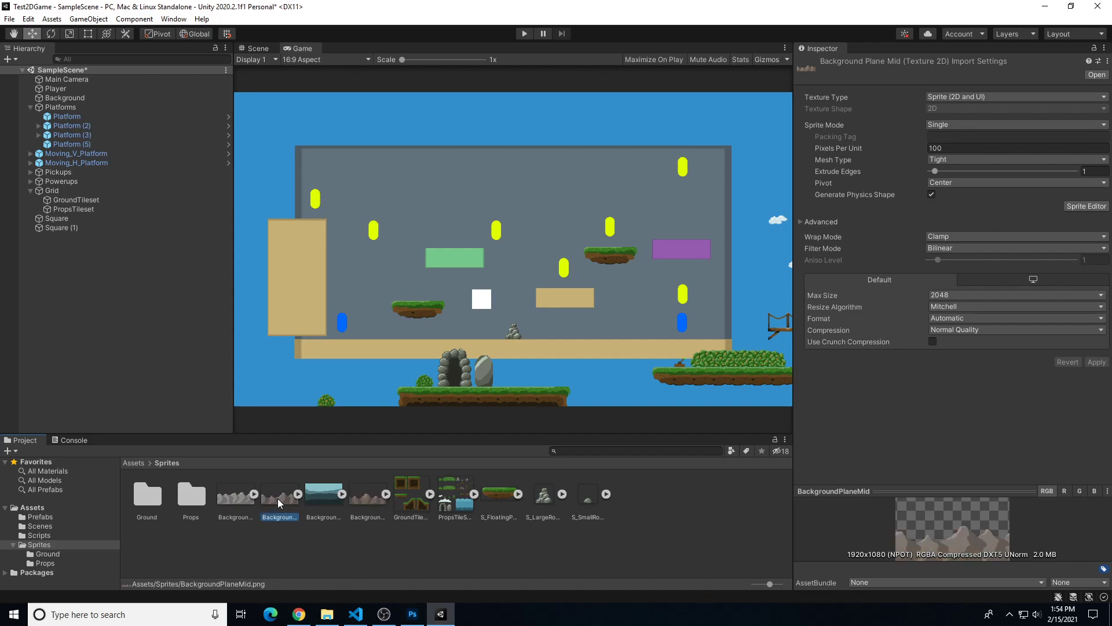
pyautogui.click(242, 502)
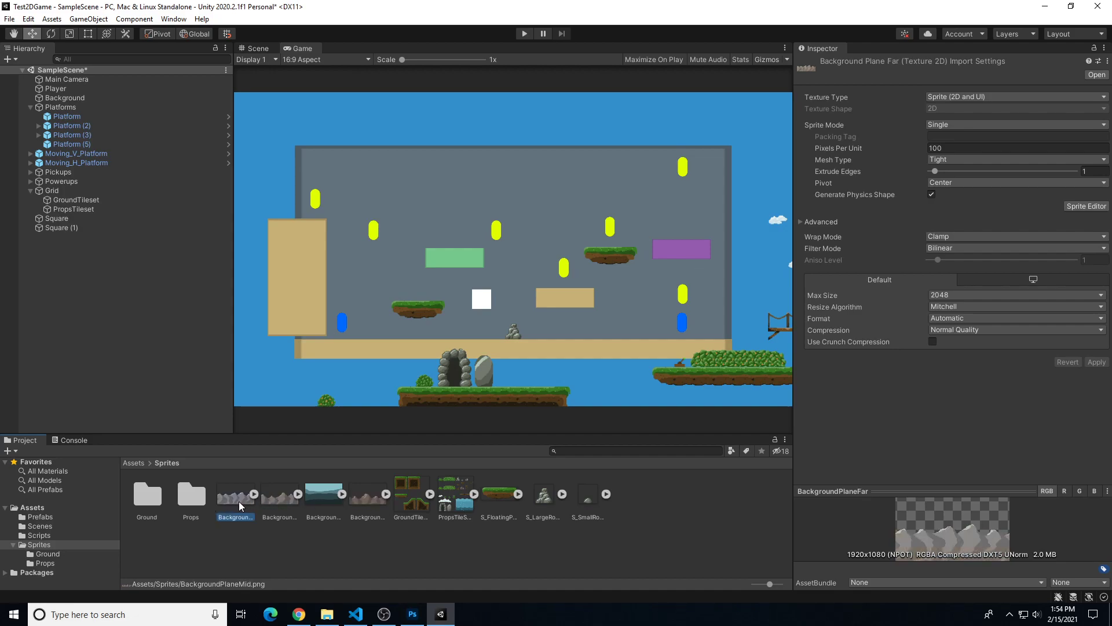
pyautogui.click(278, 549)
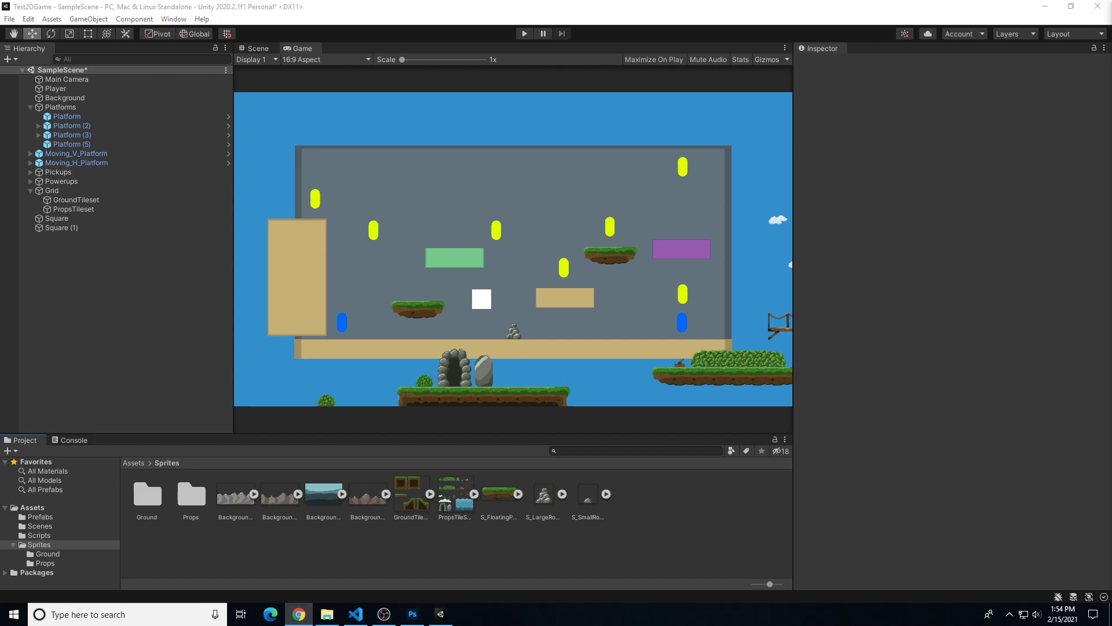
# Collapse the Platforms group and add the BackgroundPlaneSky sprite to the scene as a child of Main Camera
pyautogui.click(31, 107)
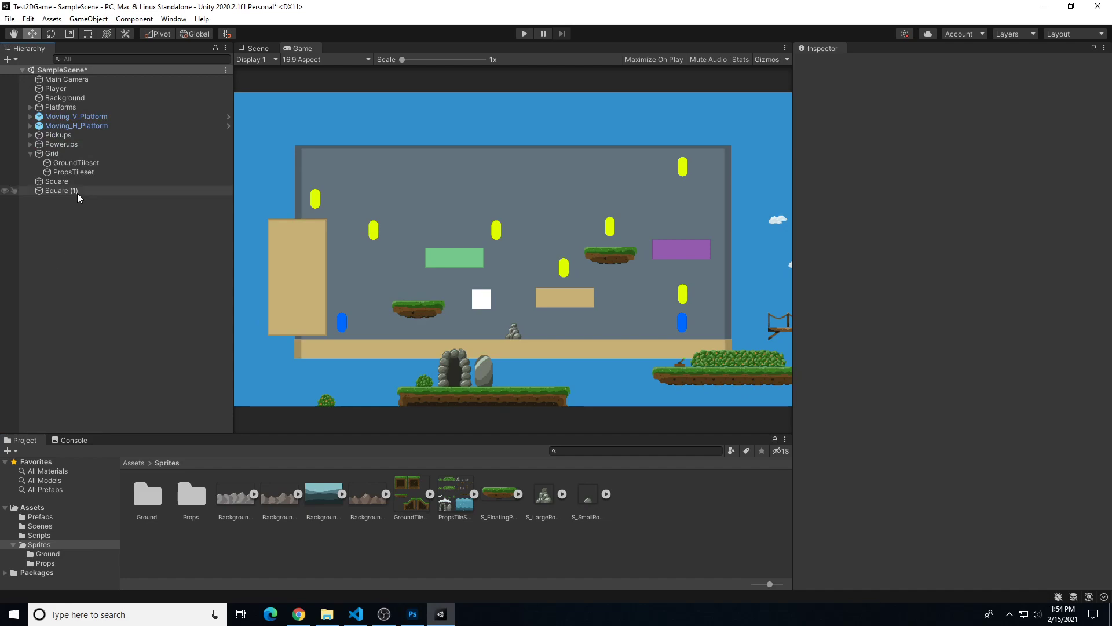
pyautogui.click(63, 79)
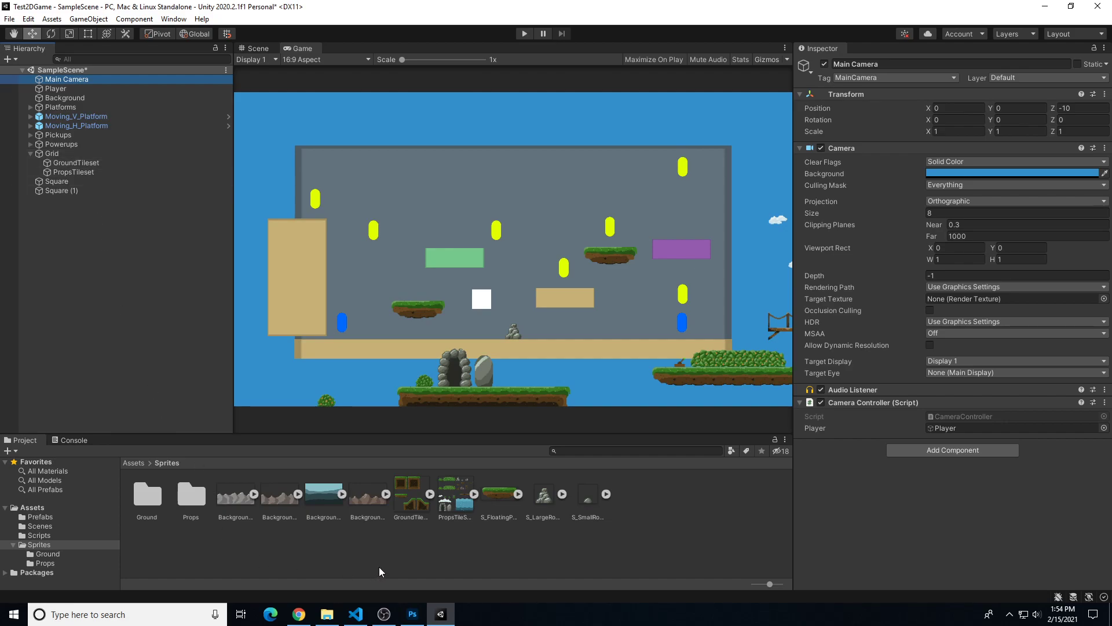
pyautogui.click(323, 497)
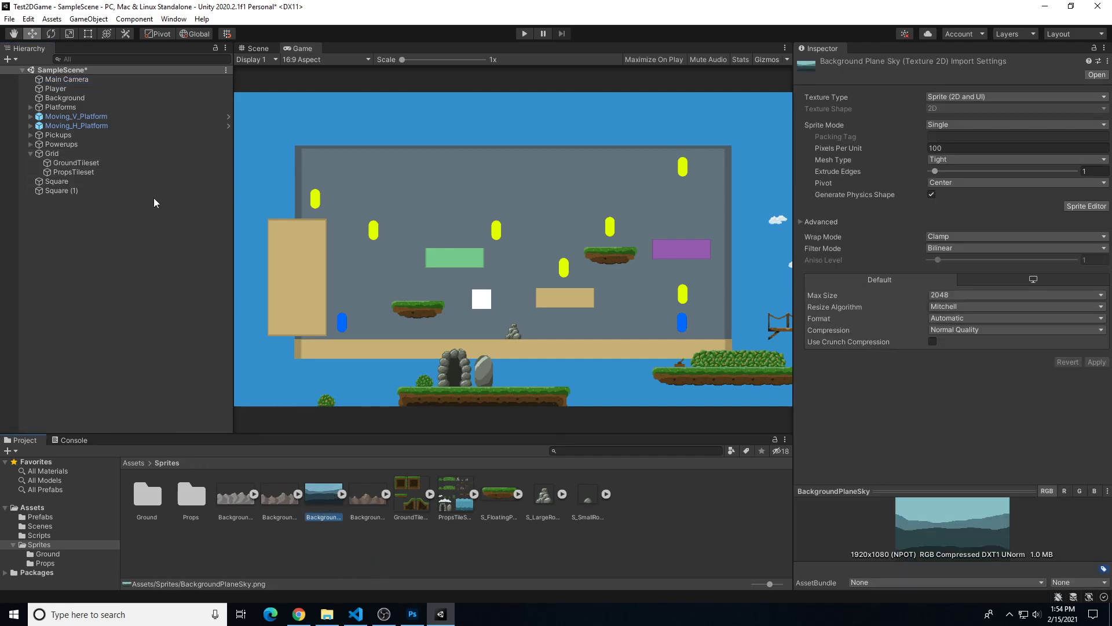
pyautogui.click(81, 79)
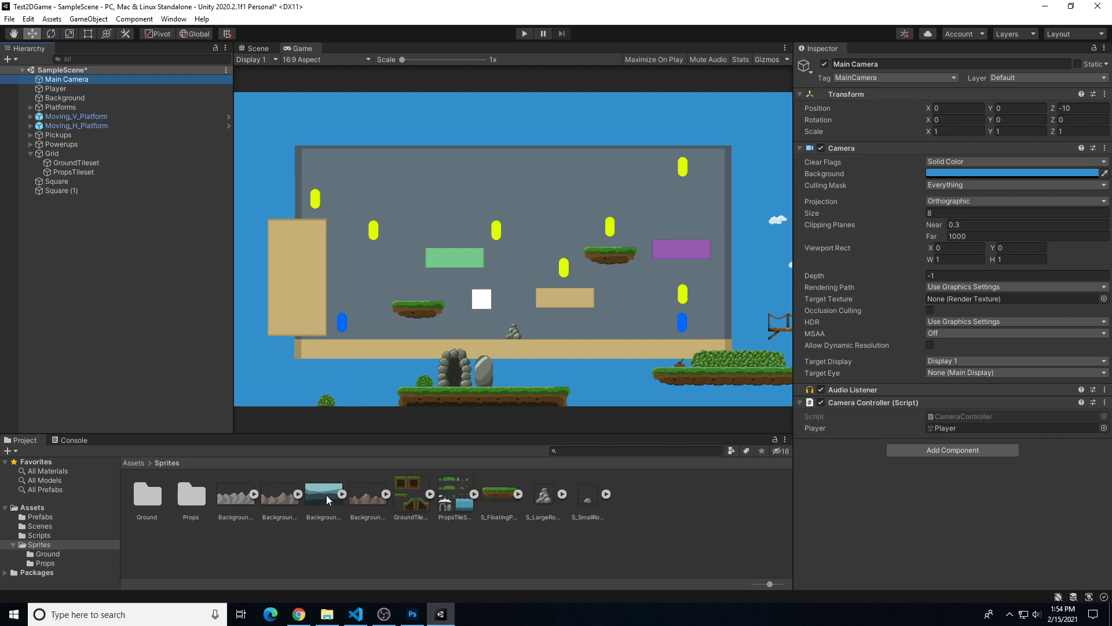
pyautogui.moveTo(326, 498); pyautogui.dragTo(77, 82)
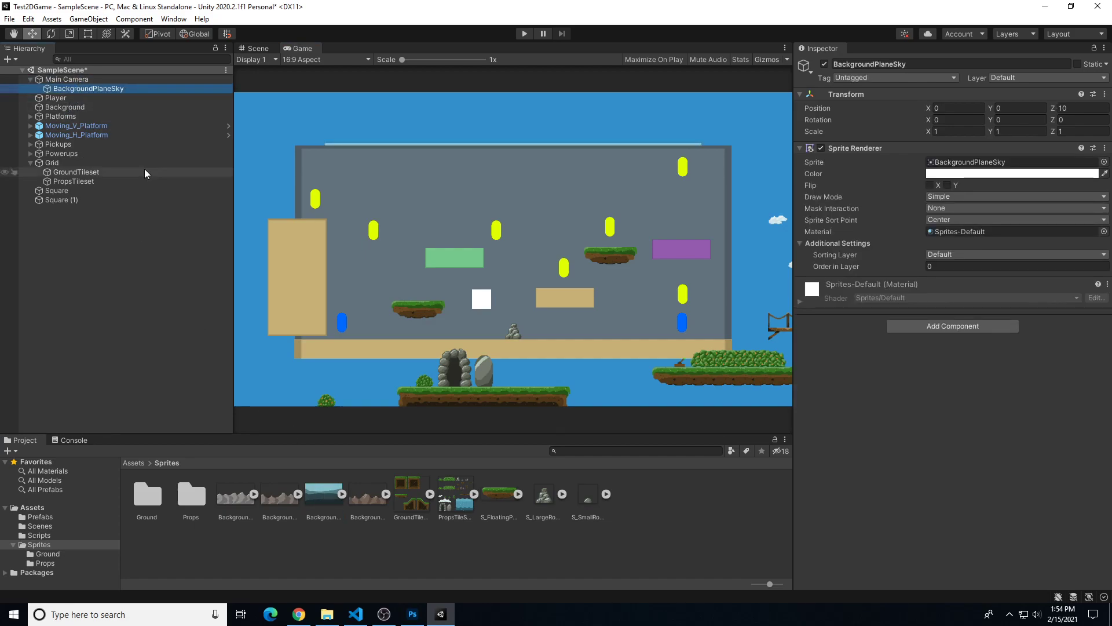
# Add the BackgroundPlaneFar, BackgroundPlaneMid and BackgroundPlanesNear sprites as children of Main Camera
pyautogui.click(365, 499)
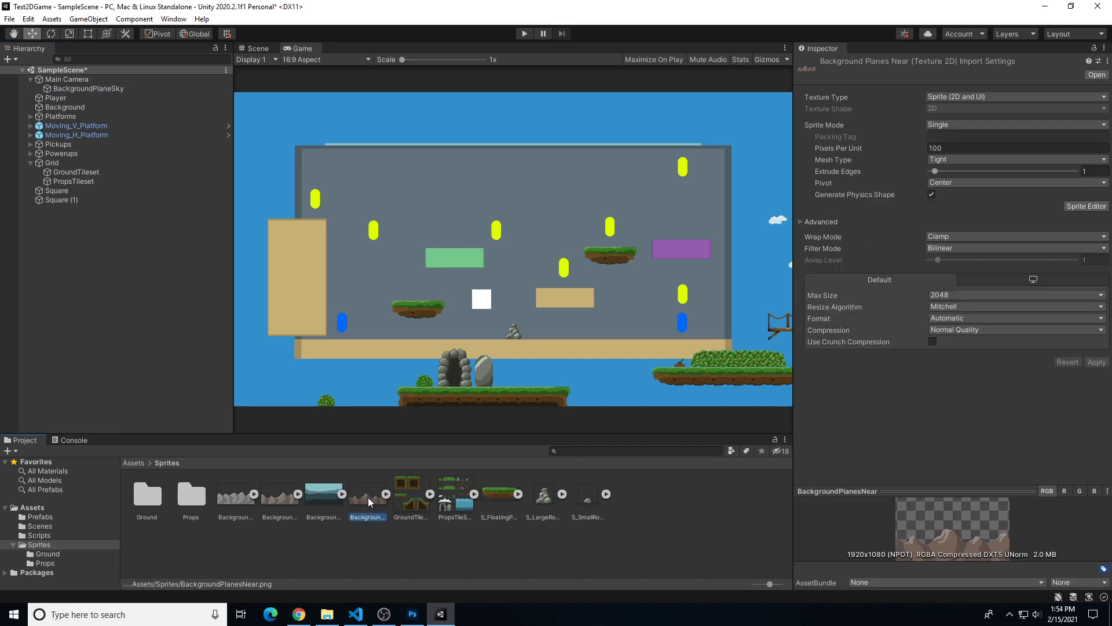
pyautogui.moveTo(236, 497); pyautogui.dragTo(67, 79)
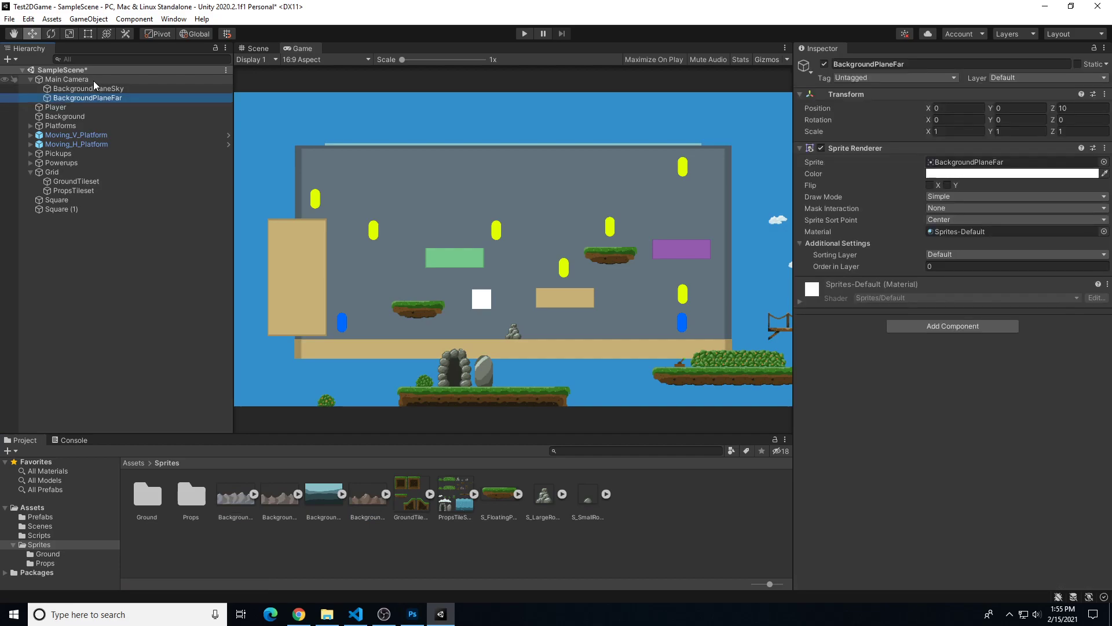
pyautogui.click(279, 497)
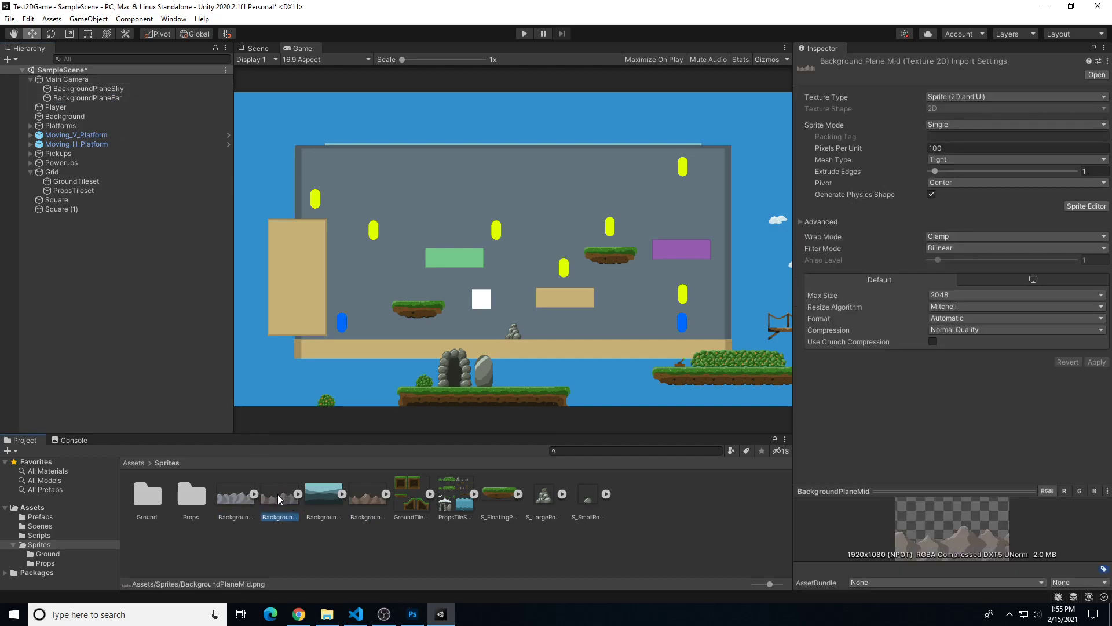
pyautogui.moveTo(281, 499); pyautogui.dragTo(75, 81)
pyautogui.moveTo(361, 508); pyautogui.dragTo(62, 85)
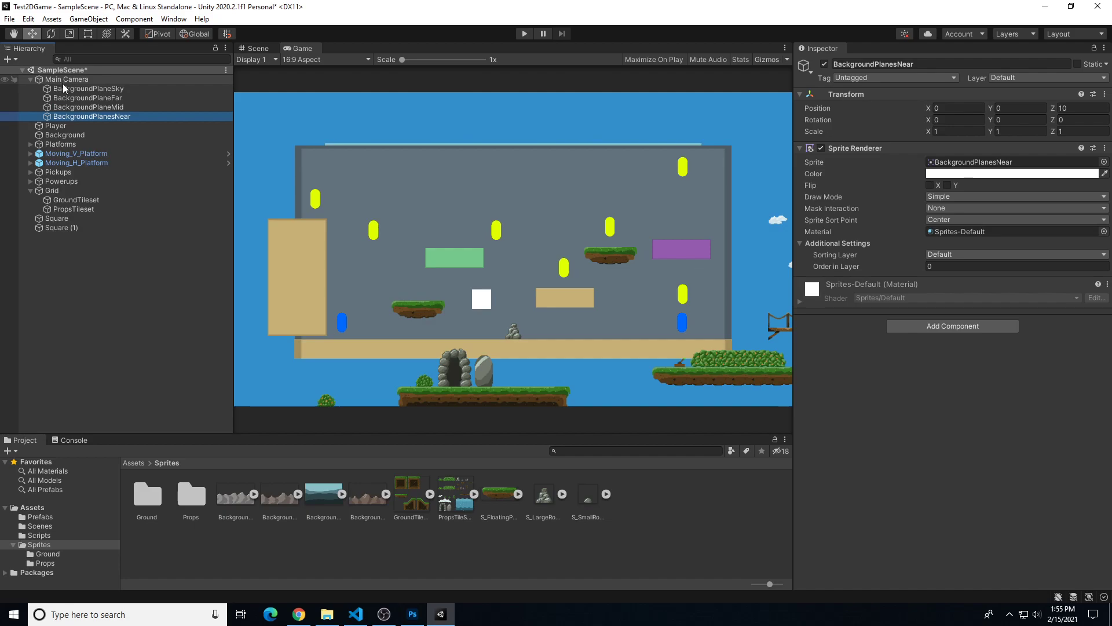
# Set the sorting layer of all four background planes under Main Camera to Background
pyautogui.click(66, 90)
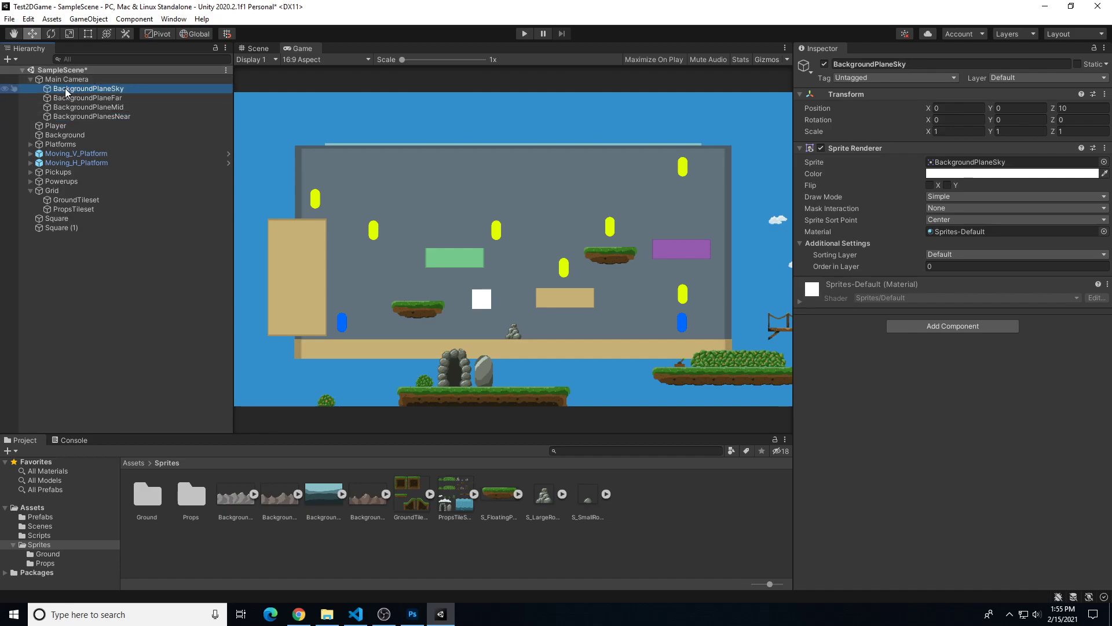
pyautogui.keyDown('shift'); pyautogui.click(87, 116); pyautogui.keyUp('shift')
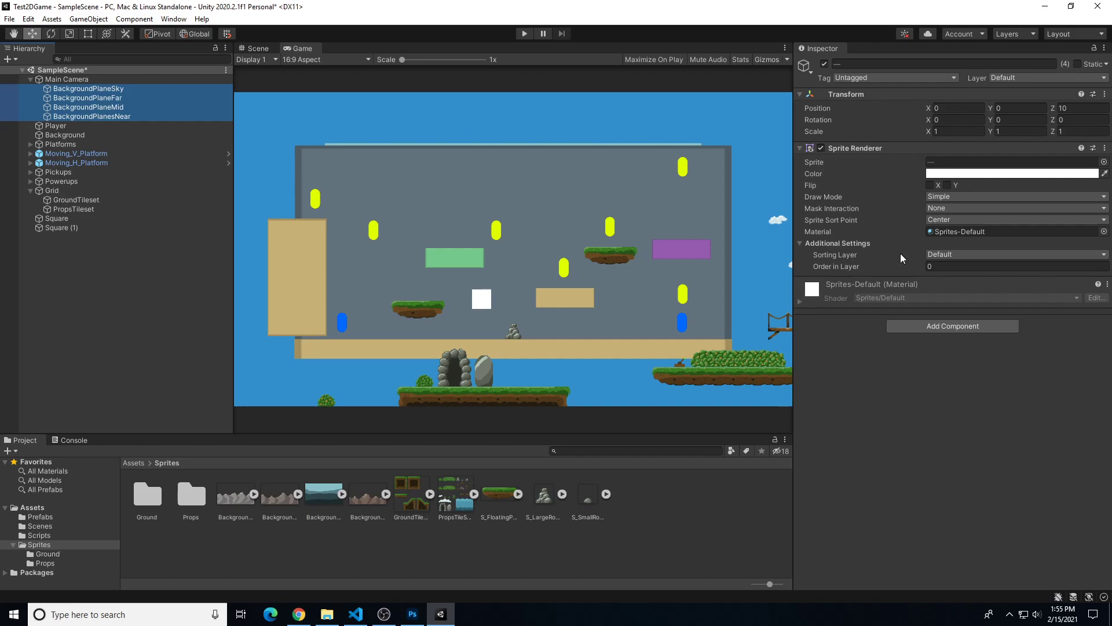
pyautogui.click(964, 255)
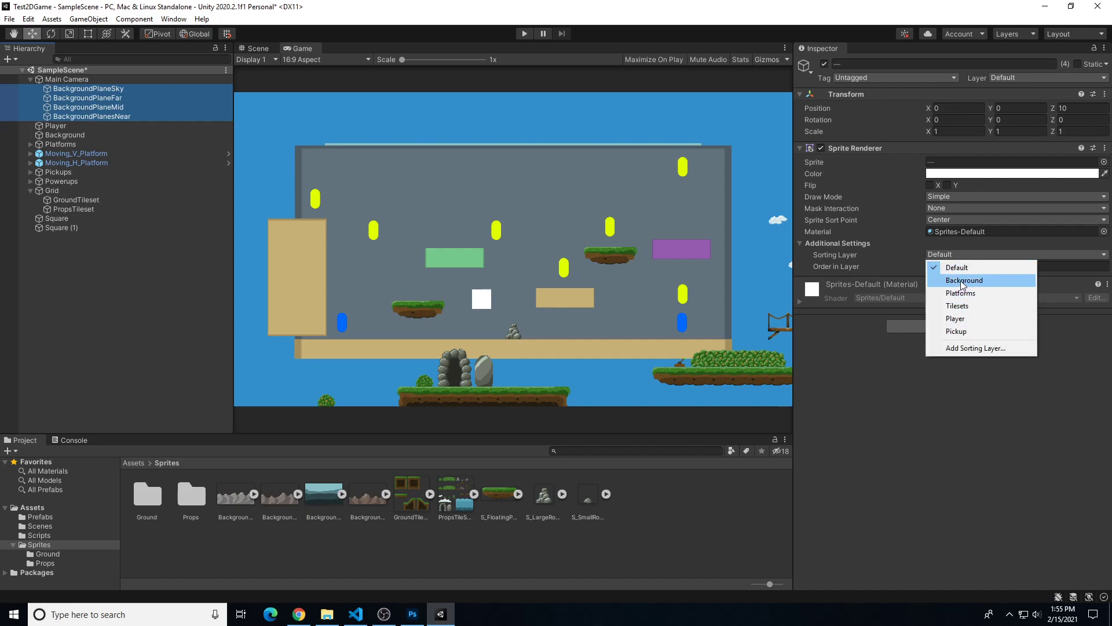
pyautogui.click(963, 281)
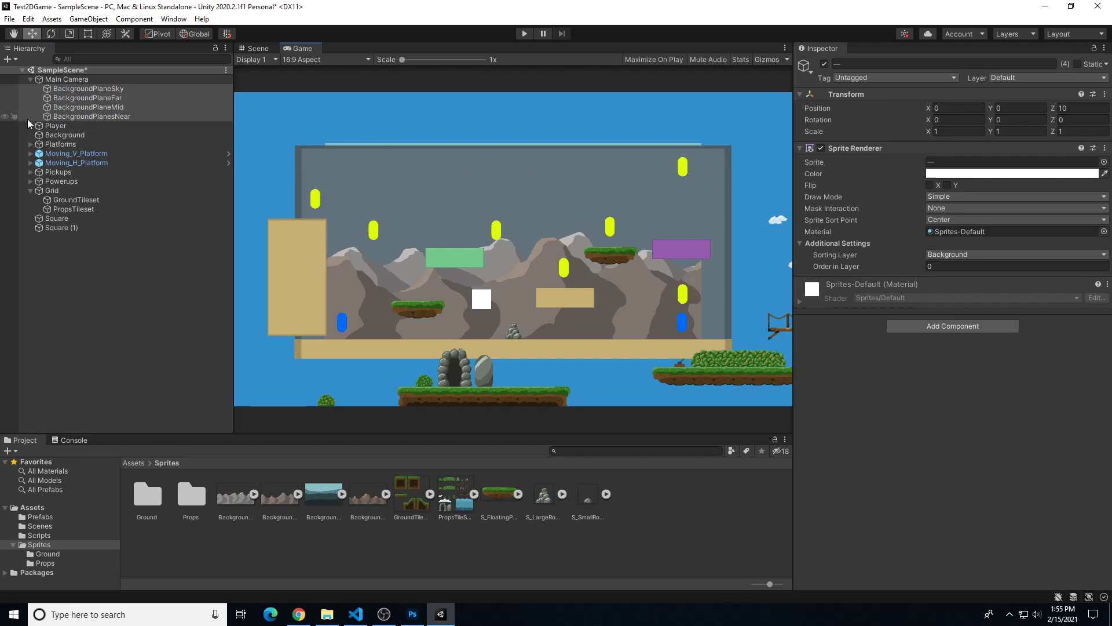
# Select the scene's old Background object for editing
pyautogui.click(64, 135)
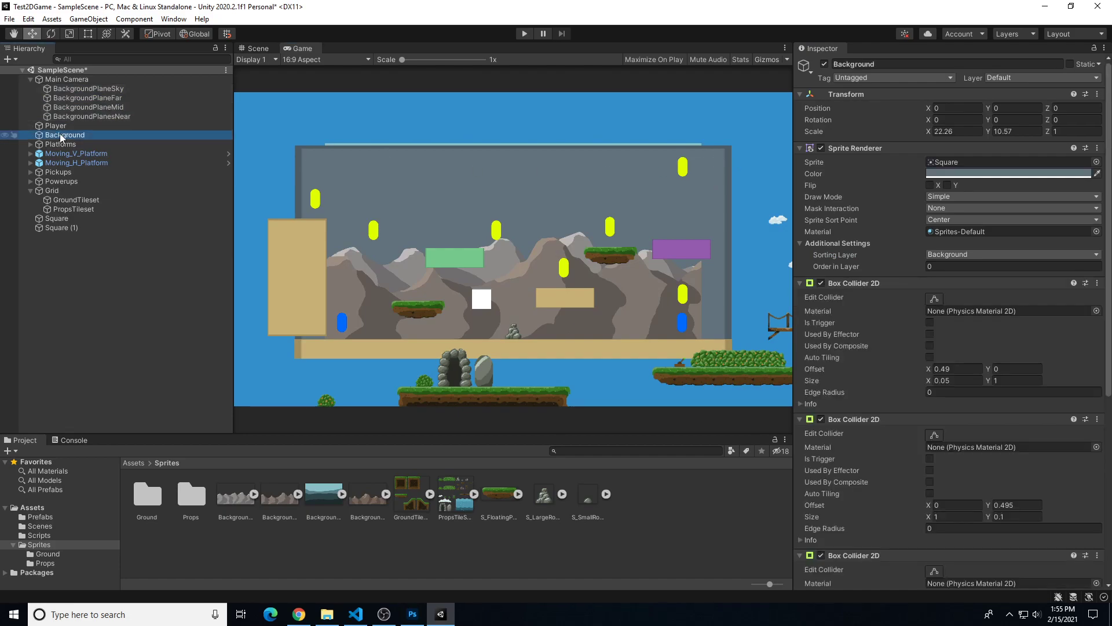
# Deactivate the Background object in the scene
pyautogui.click(824, 65)
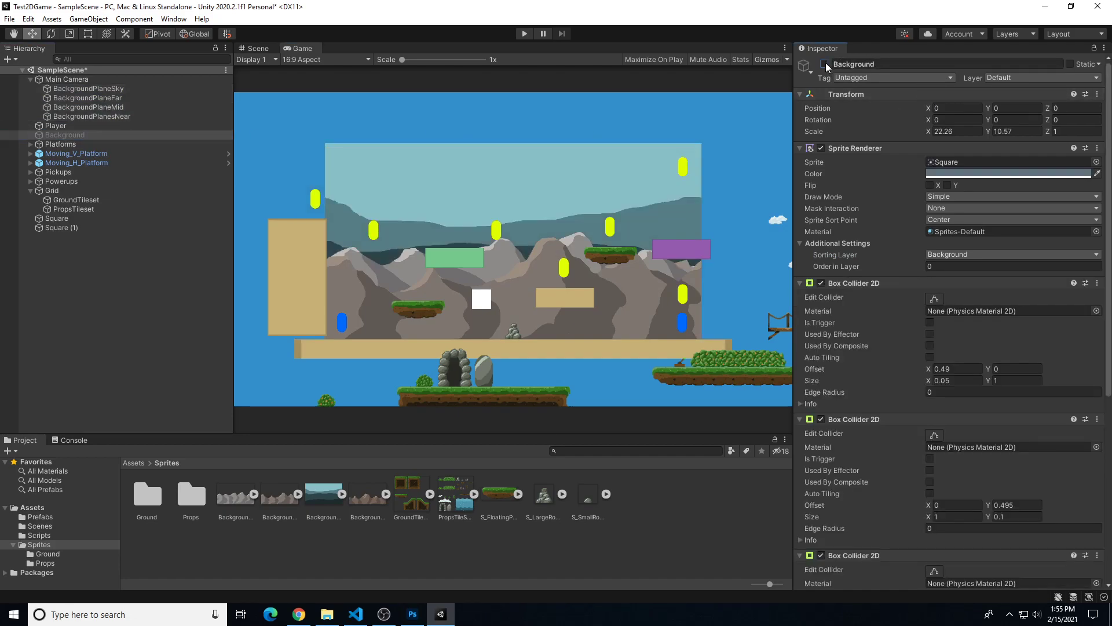
pyautogui.click(827, 66)
pyautogui.click(827, 66)
pyautogui.click(827, 66)
pyautogui.click(827, 66)
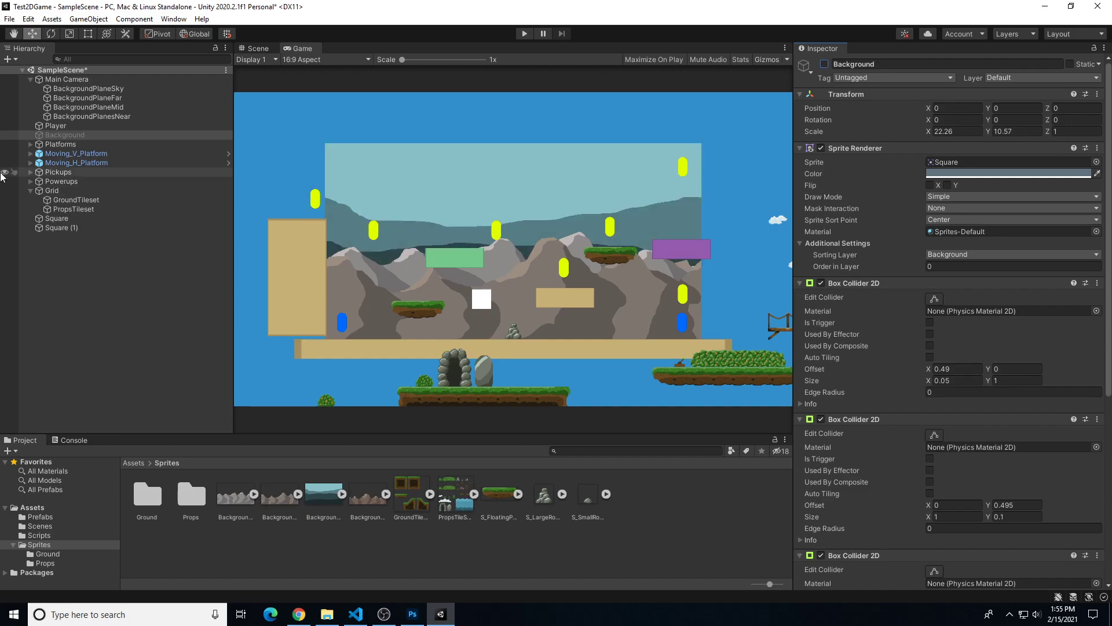
# Examine the sorting settings of the four background planes under Main Camera and how they overlap in the Game view
pyautogui.click(88, 89)
pyautogui.click(87, 119)
pyautogui.click(92, 89)
pyautogui.click(95, 98)
pyautogui.click(98, 107)
pyautogui.click(96, 117)
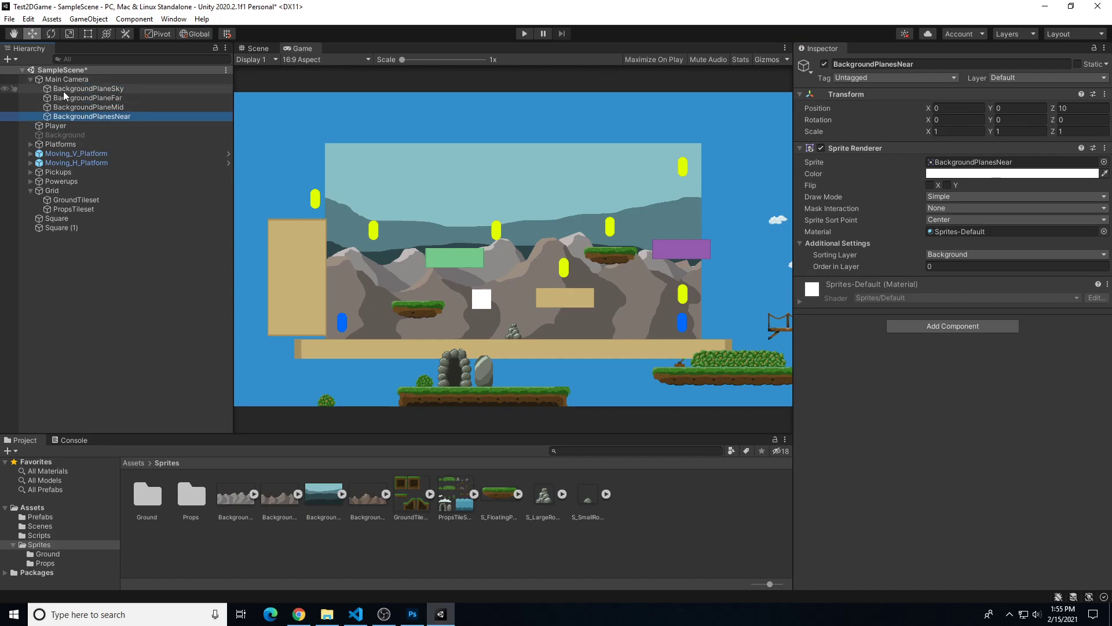
pyautogui.click(90, 89)
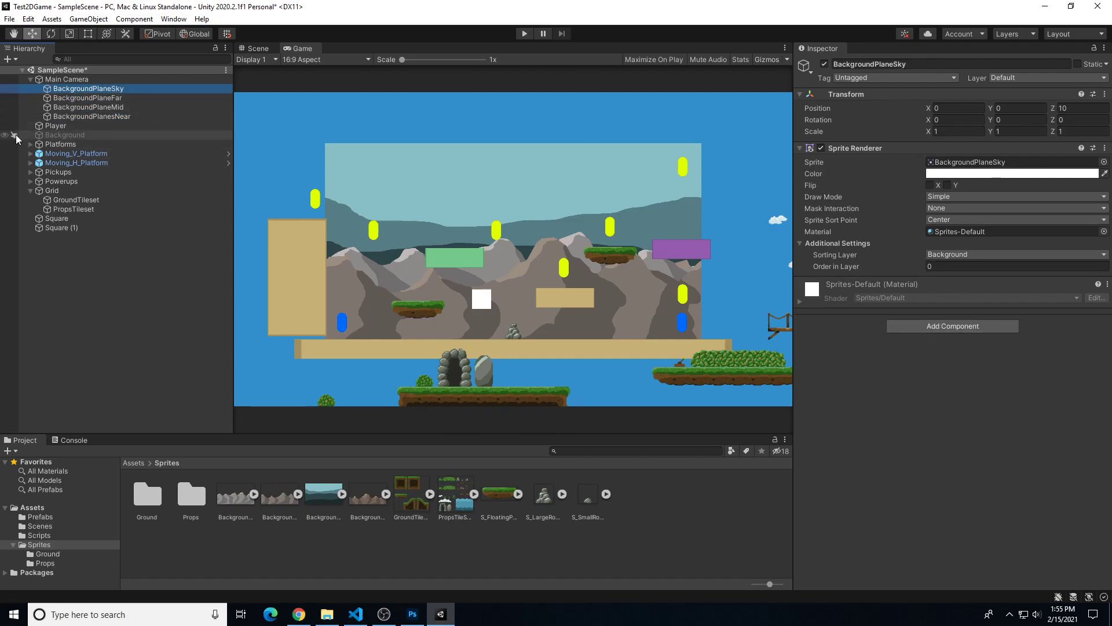
pyautogui.keyDown('shift'); pyautogui.click(121, 118); pyautogui.keyUp('shift')
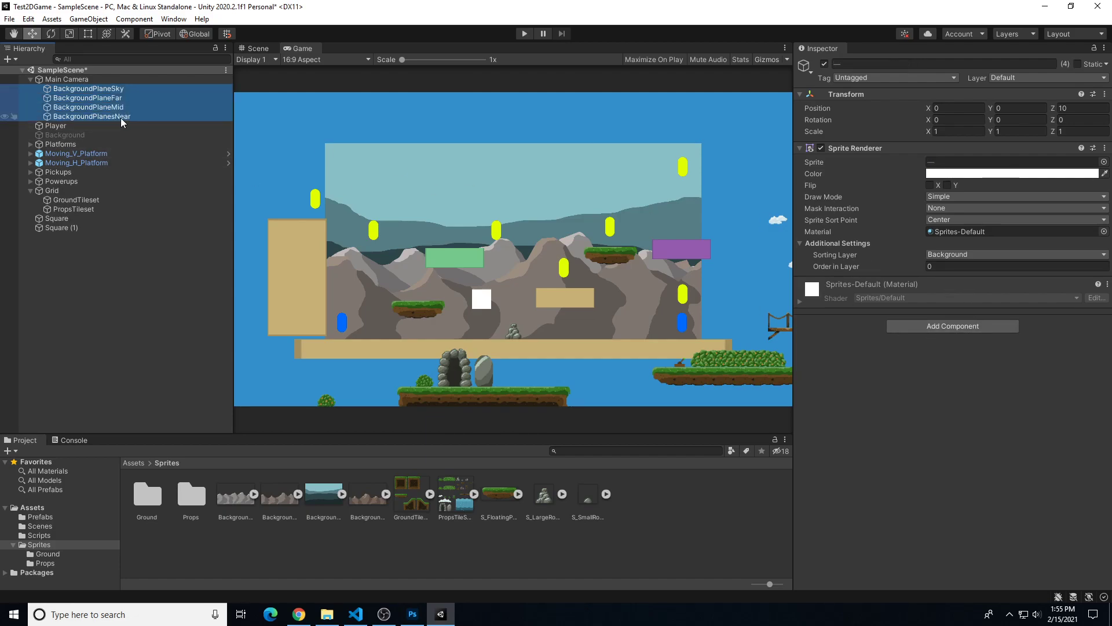
pyautogui.scroll(3, 498, 323)
pyautogui.scroll(2, 500, 327)
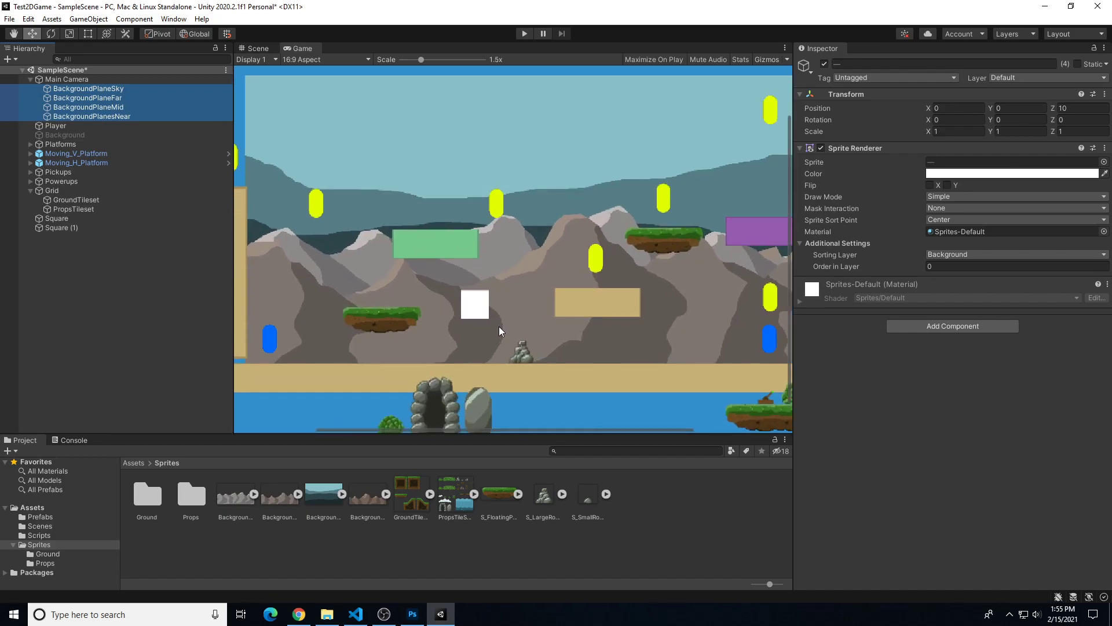
pyautogui.click(99, 98)
pyautogui.click(99, 107)
pyautogui.click(97, 116)
pyautogui.click(113, 90)
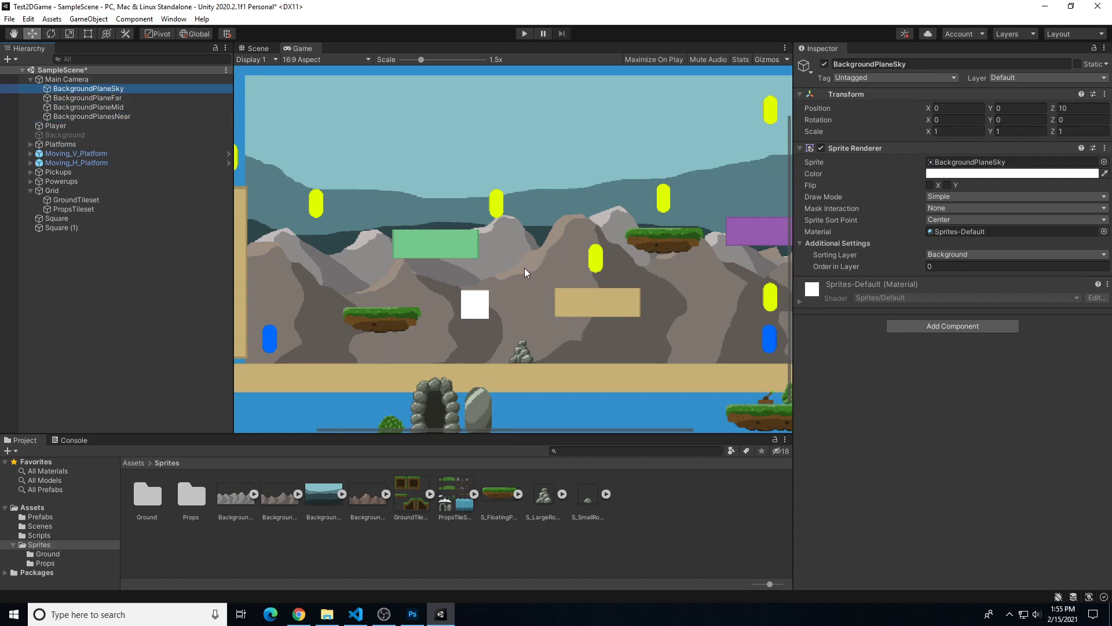
pyautogui.moveTo(421, 60); pyautogui.dragTo(394, 64)
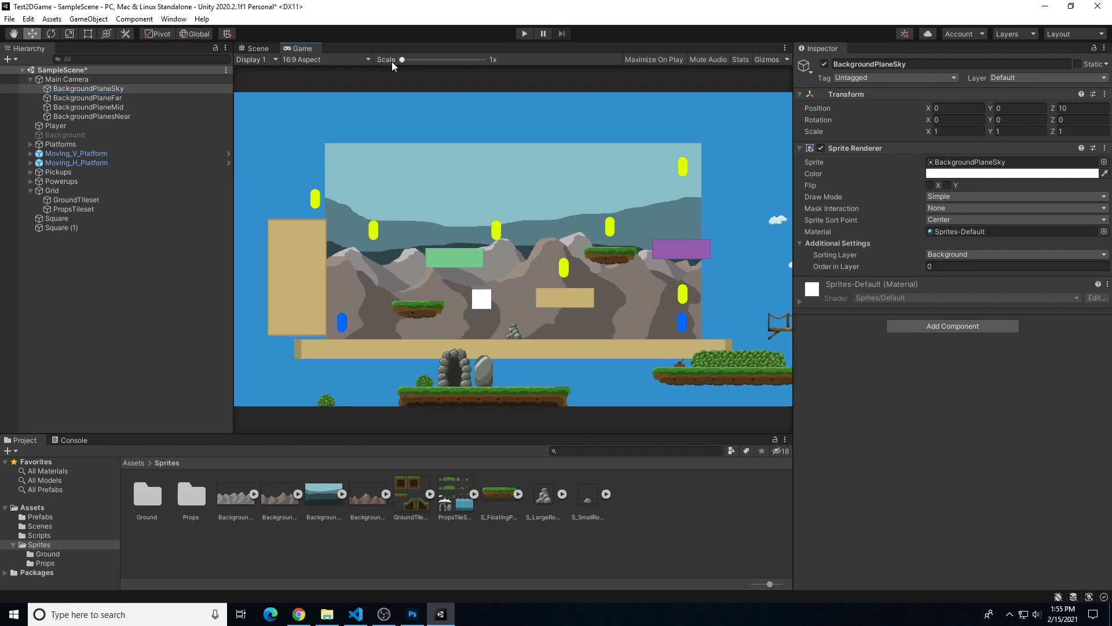
# Switch to the Scene view and set the Order in Layer of BackgroundPlaneSky to 1
pyautogui.click(255, 49)
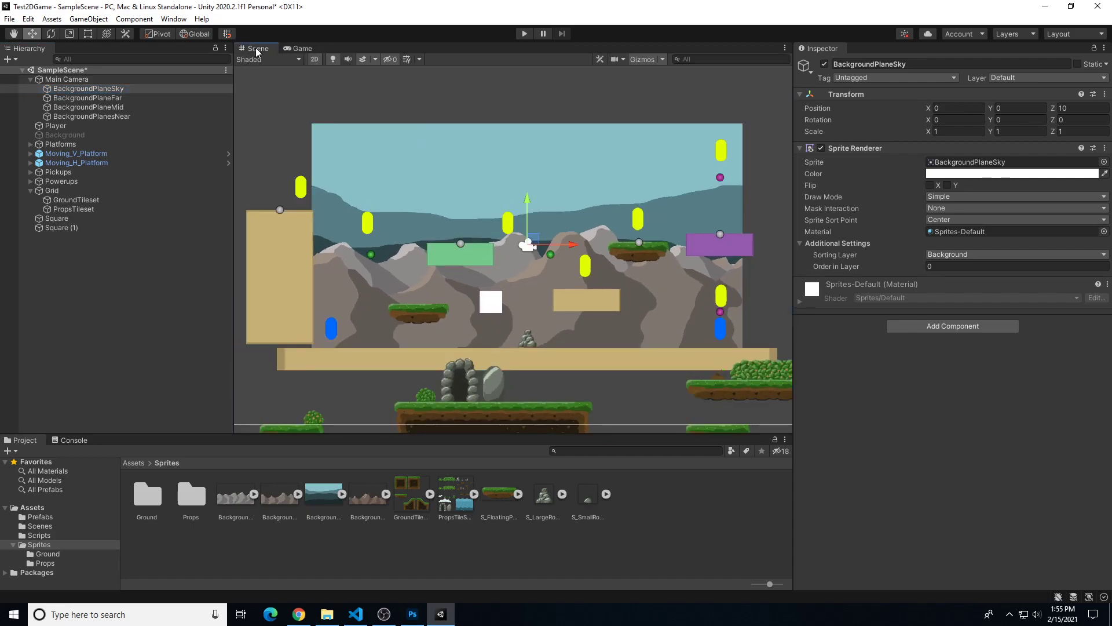
pyautogui.scroll(2, 493, 234)
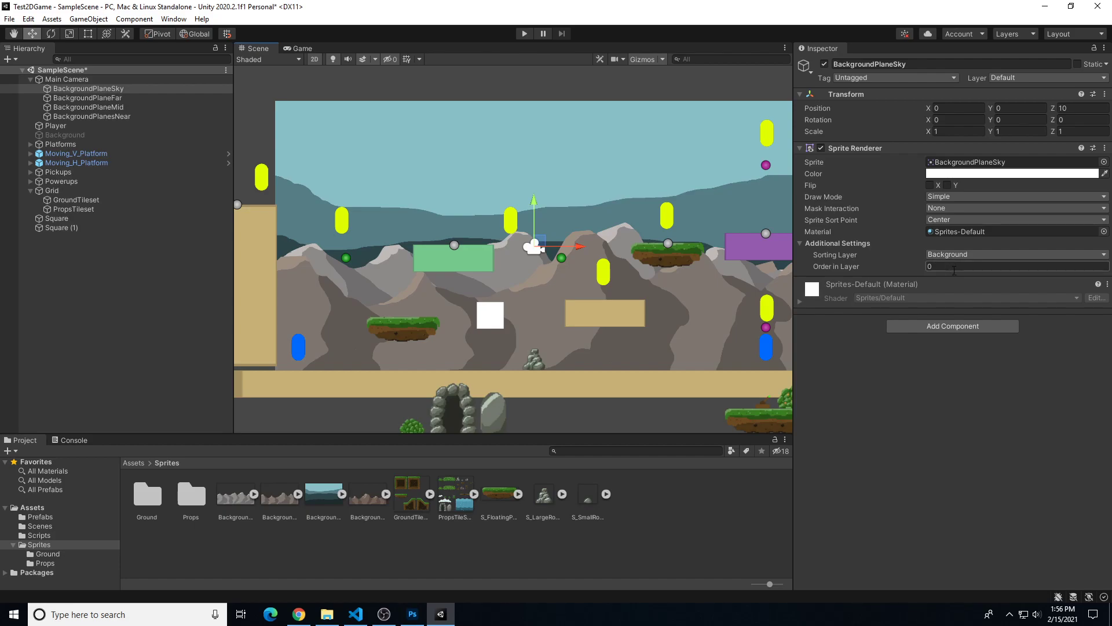
pyautogui.click(103, 90)
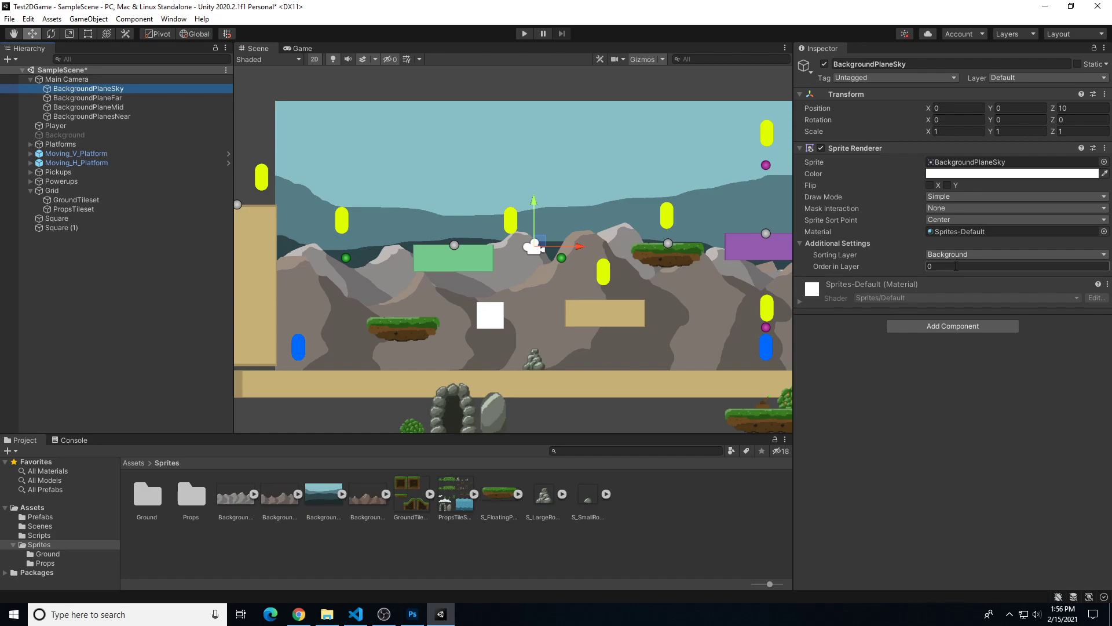
pyautogui.click(953, 267)
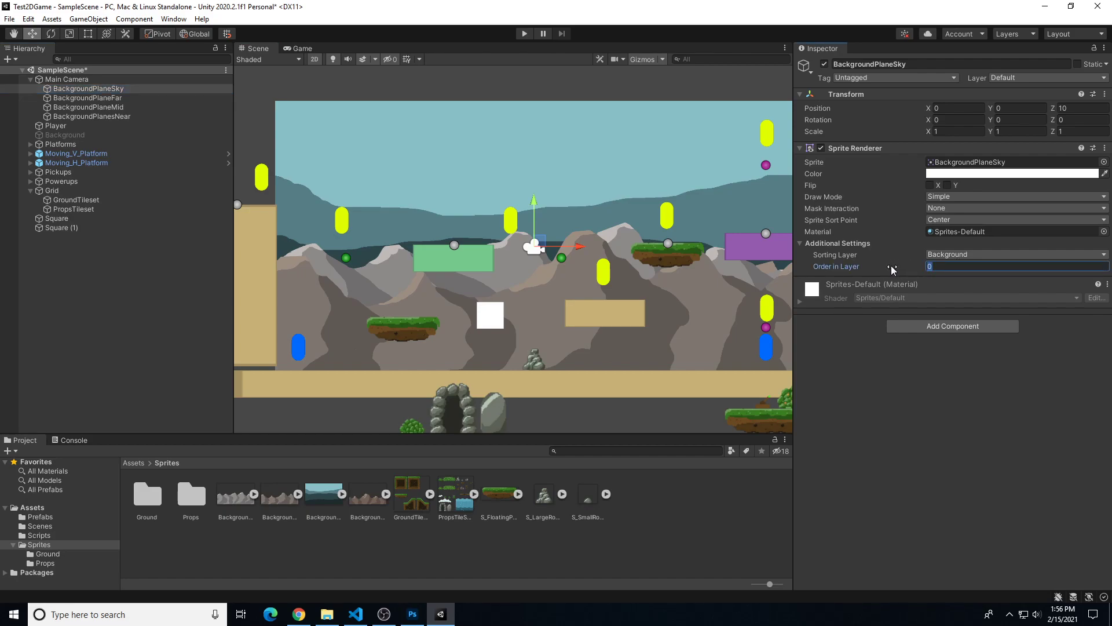
pyautogui.write('1')
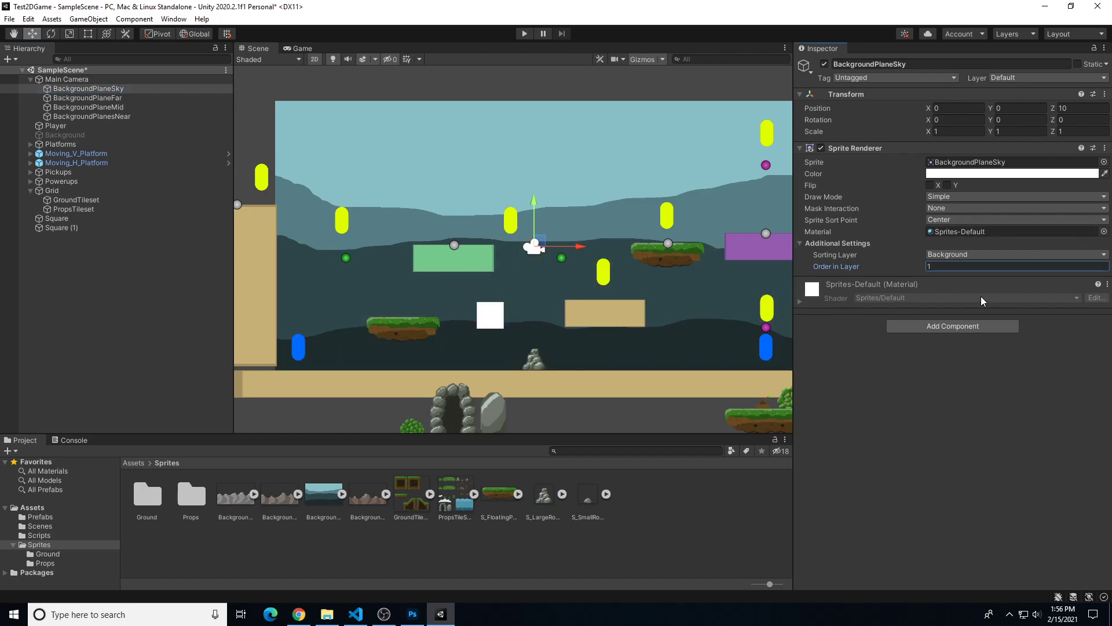
# Set the Order in Layer to 2 for BackgroundPlaneFar and to 3 for BackgroundPlaneMid
pyautogui.click(119, 97)
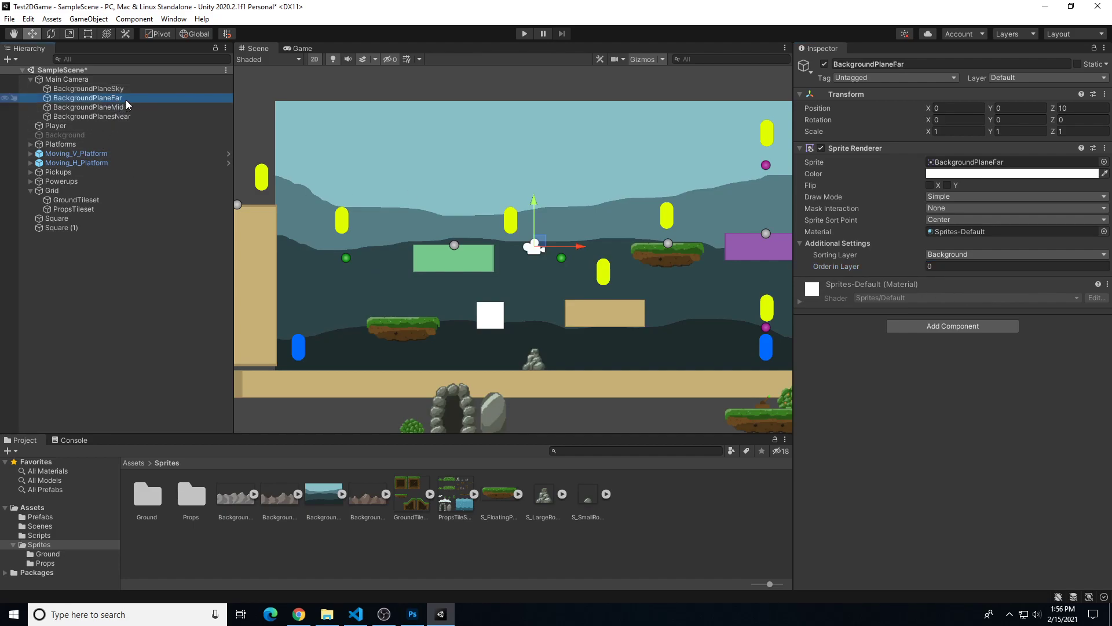
pyautogui.click(979, 267)
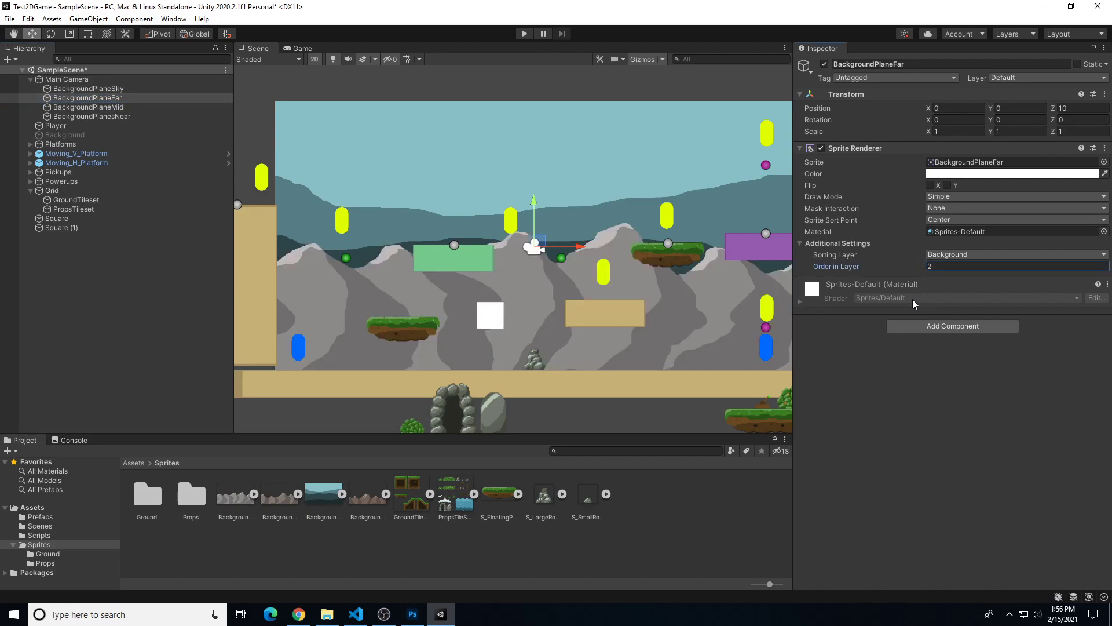
pyautogui.click(146, 107)
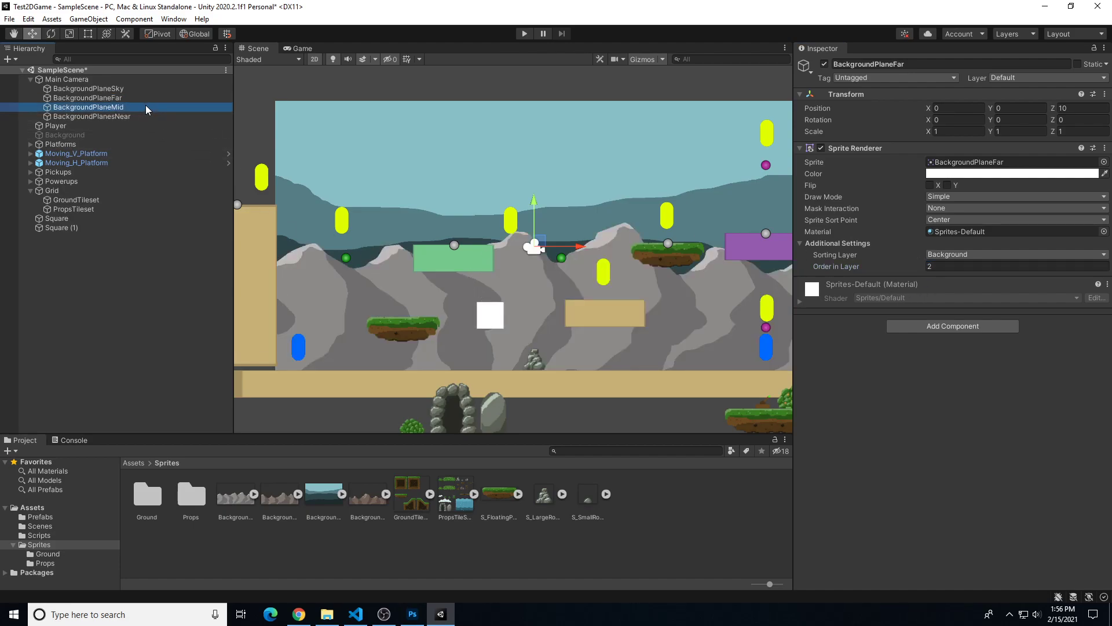
pyautogui.click(929, 268)
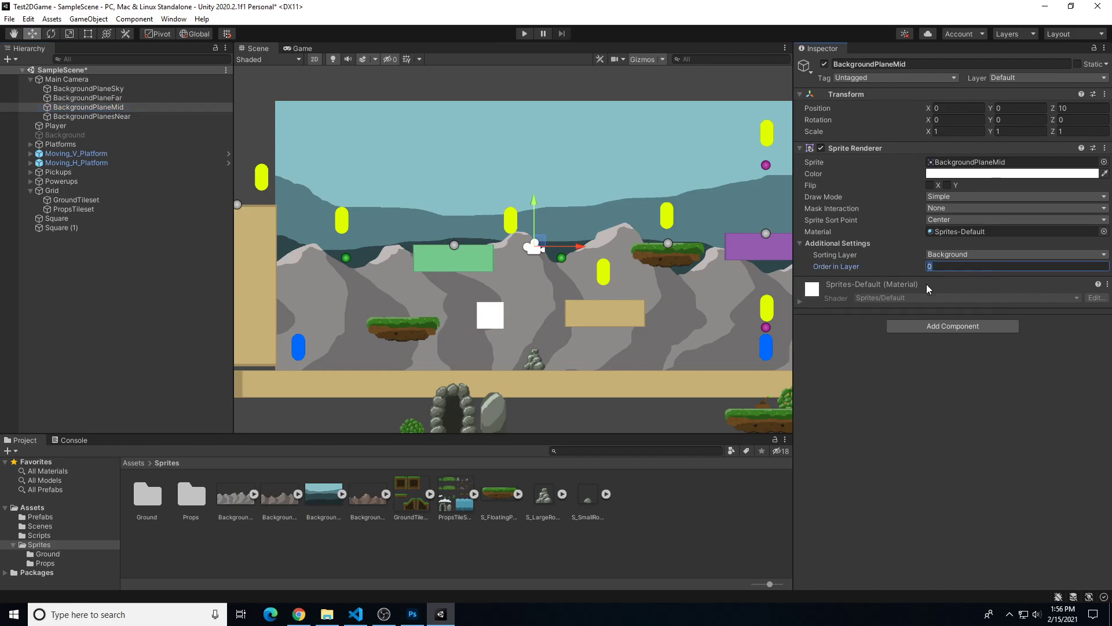
pyautogui.write('3')
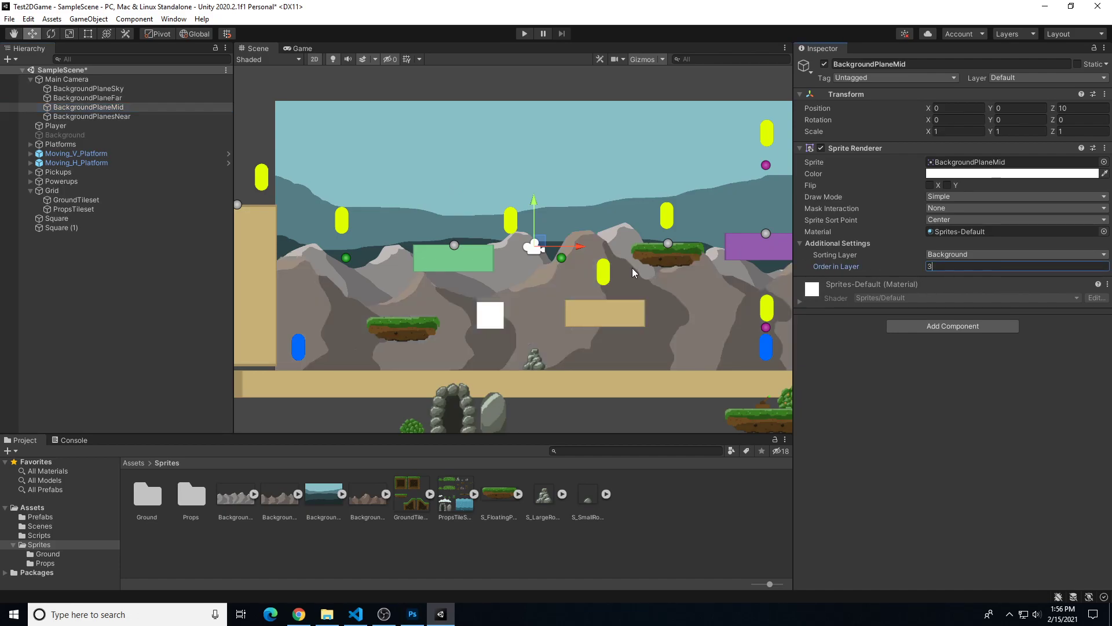
# Set the Order in Layer of BackgroundPlanesNear to 4
pyautogui.click(123, 117)
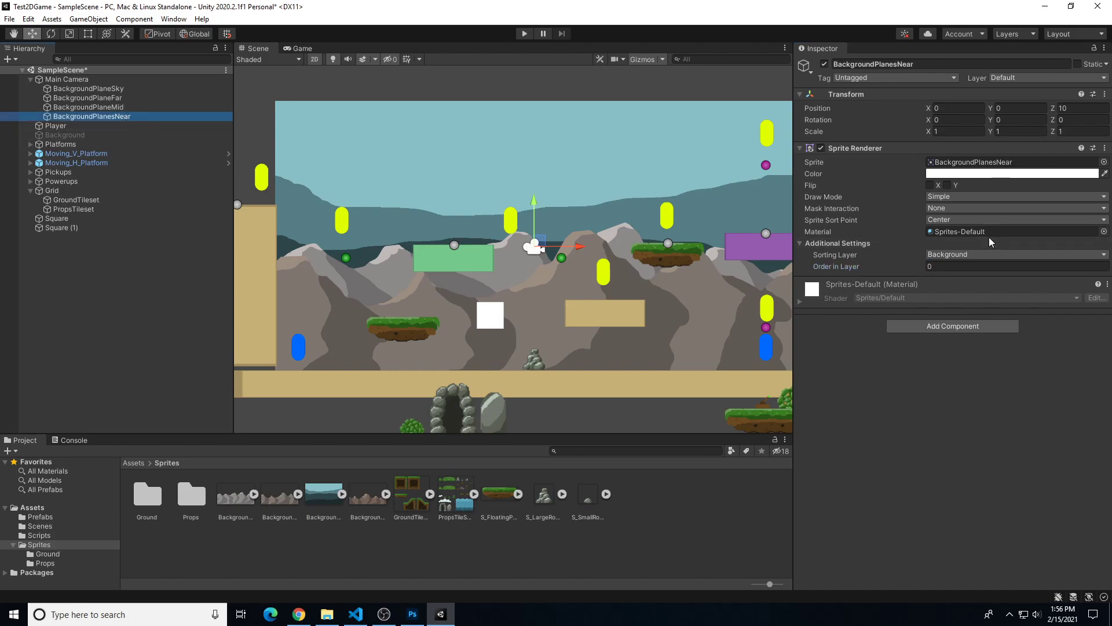
pyautogui.click(863, 266)
pyautogui.write('1')
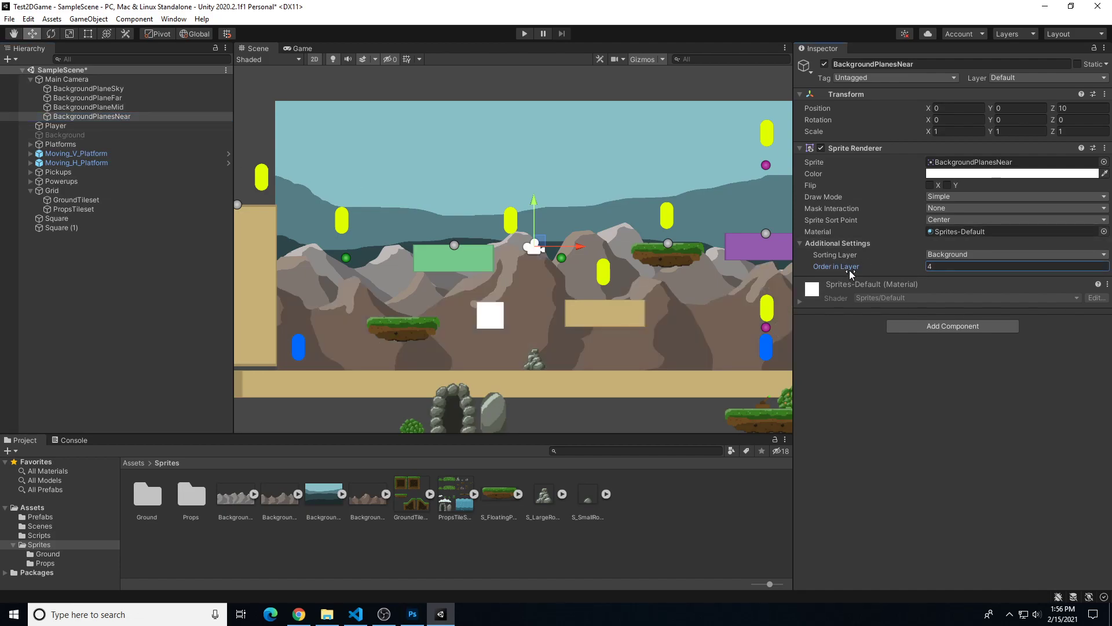
pyautogui.press('BackSpace')
pyautogui.write('4')
pyautogui.scroll(-2, 515, 242)
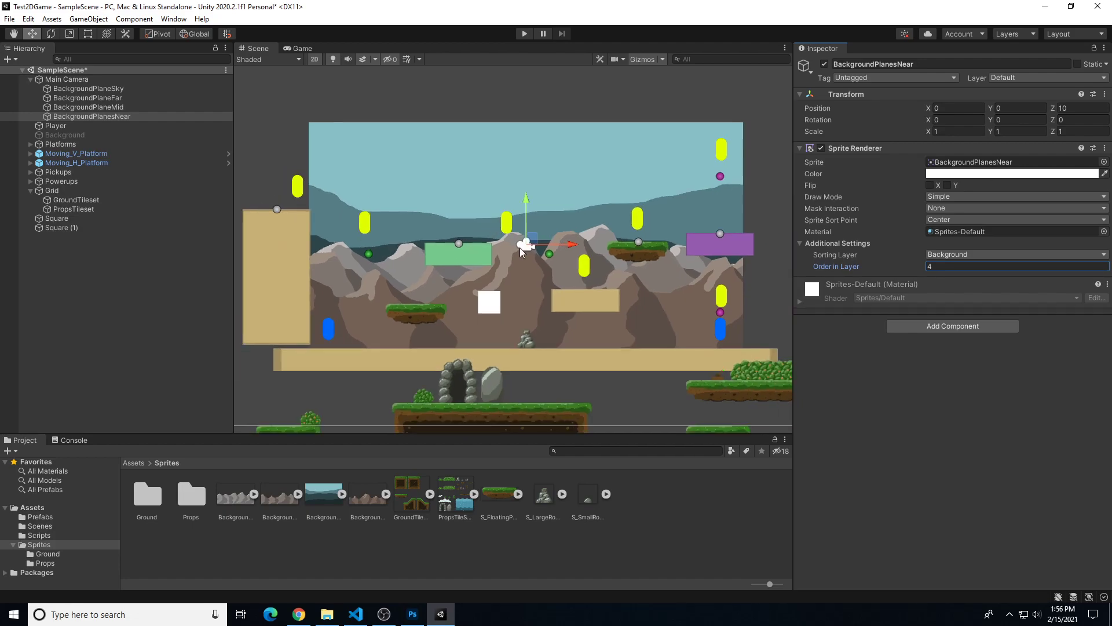
pyautogui.scroll(1, 515, 242)
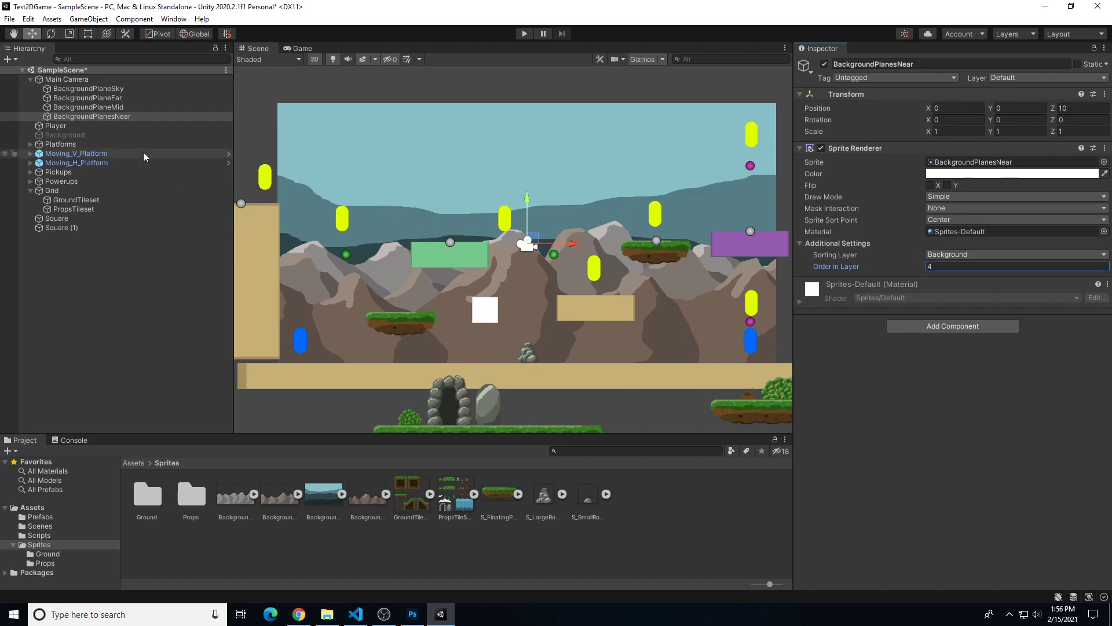
# Check the Order in Layer values of the background planes from sky to near, then clear the selection
pyautogui.click(114, 93)
pyautogui.press('Down')
pyautogui.press('Down')
pyautogui.press('Down')
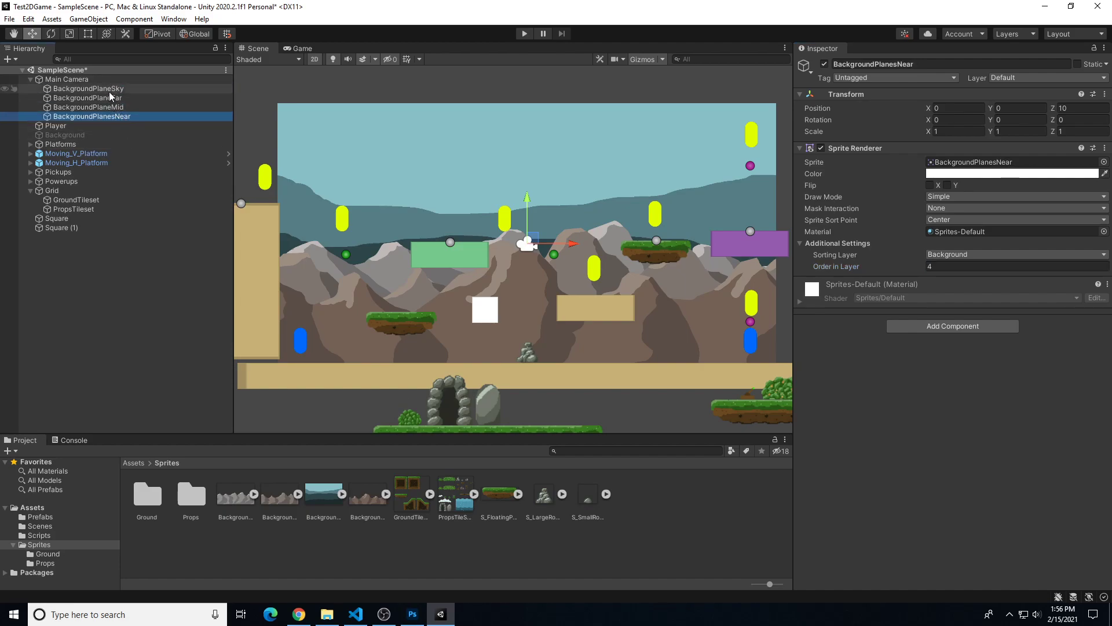
pyautogui.click(111, 90)
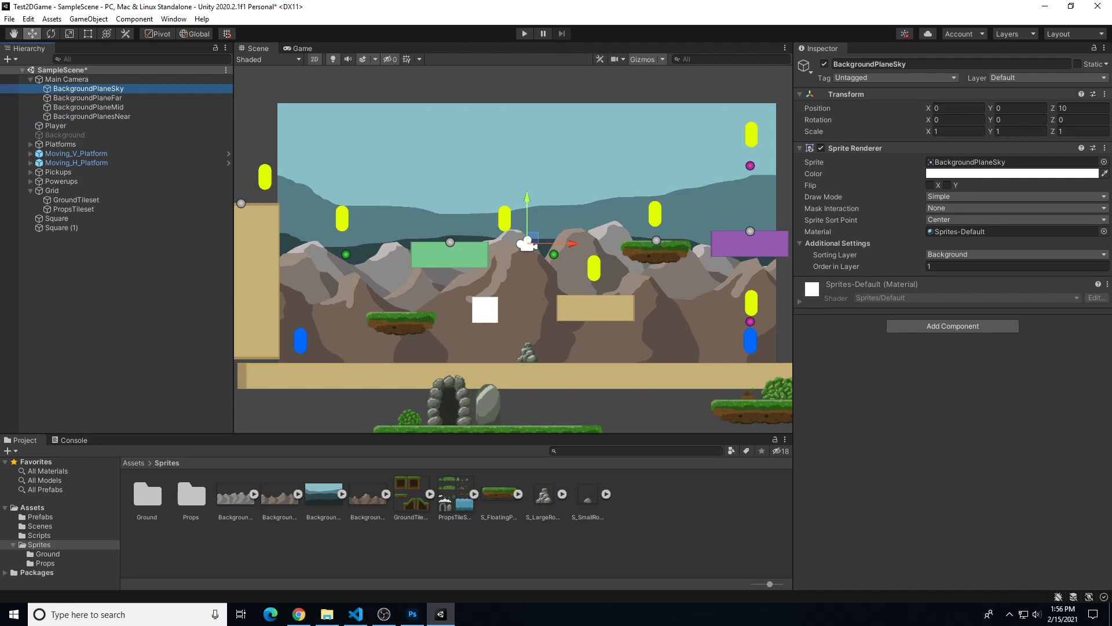
pyautogui.click(702, 552)
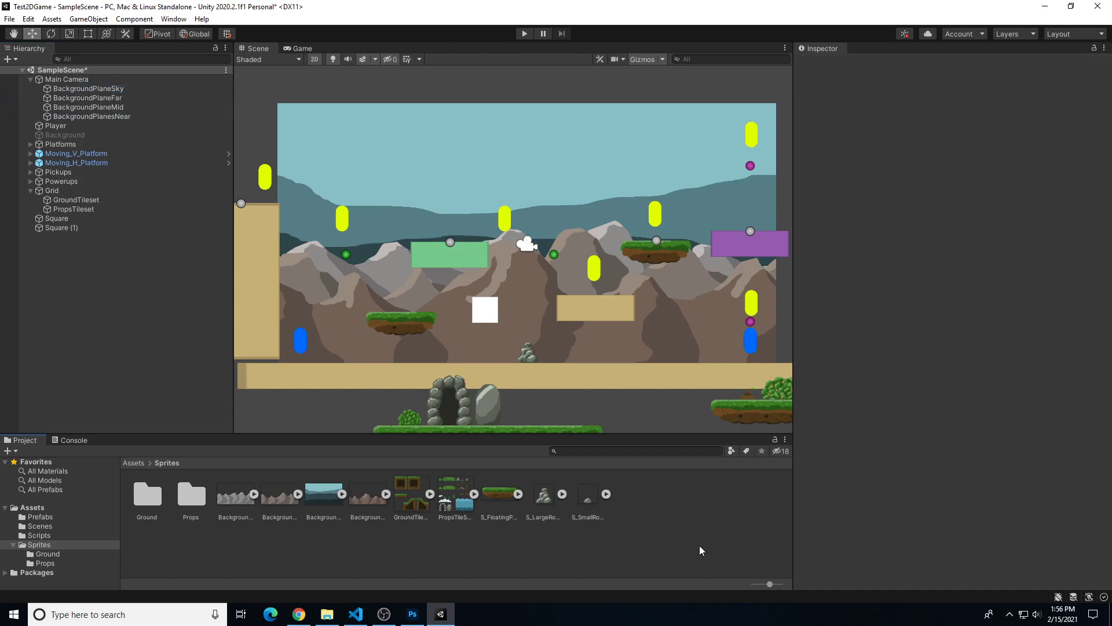
# Play-test the scene by moving the player left and right and jumping to watch the background planes, then stop the game
pyautogui.click(524, 33)
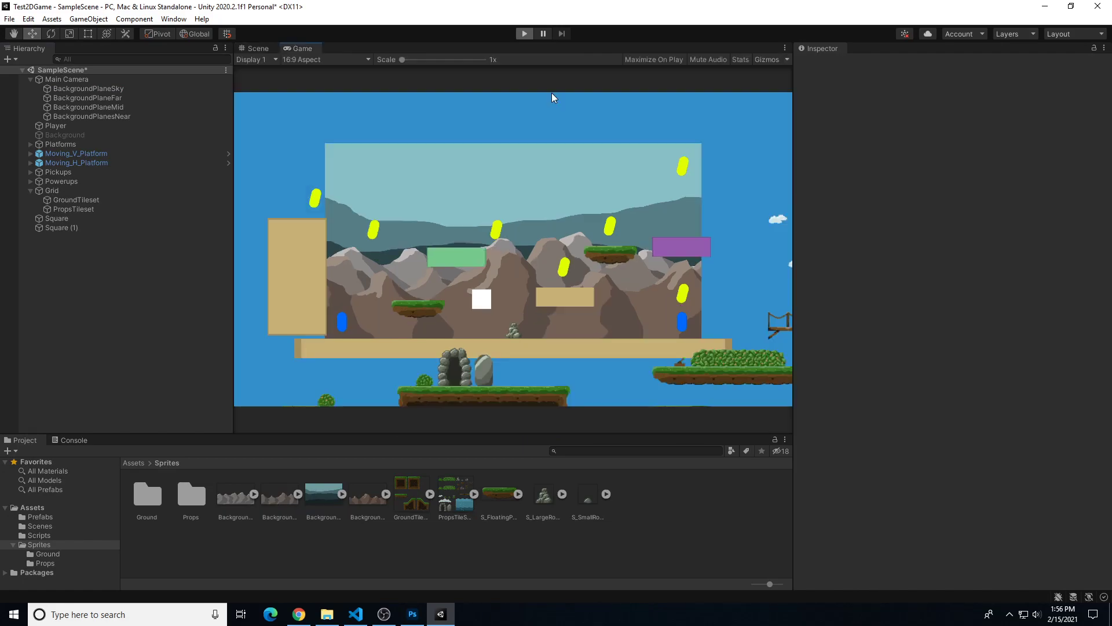
pyautogui.press('a')
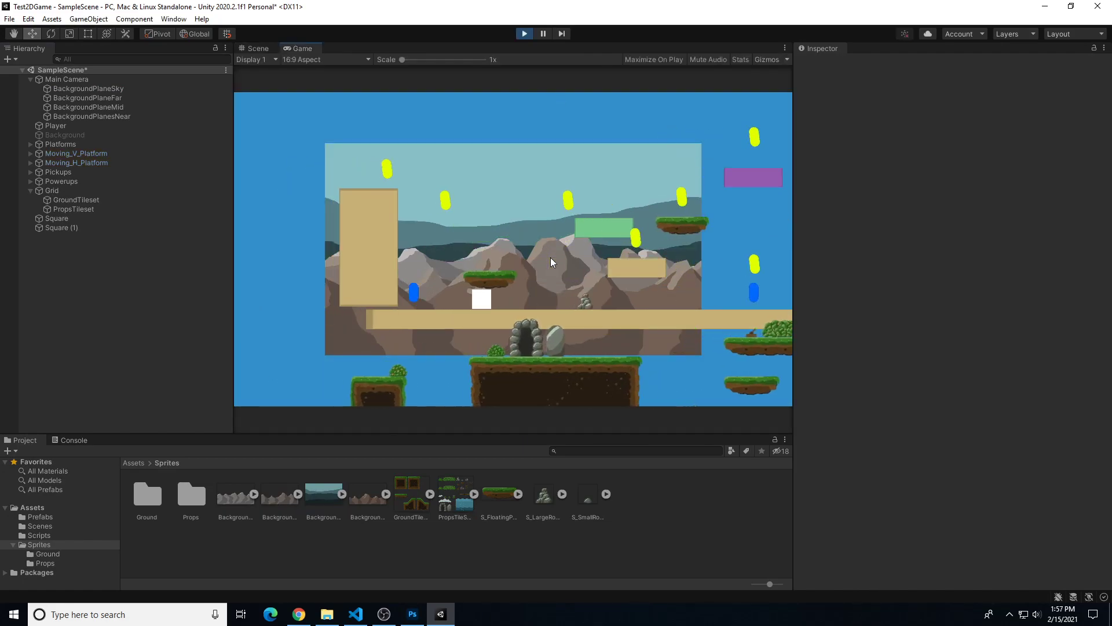
pyautogui.press('d')
pyautogui.press('a')
pyautogui.press('d')
pyautogui.press('a')
pyautogui.press('d')
pyautogui.press('a')
pyautogui.press('d')
pyautogui.press('space')
pyautogui.press('a')
pyautogui.press('d')
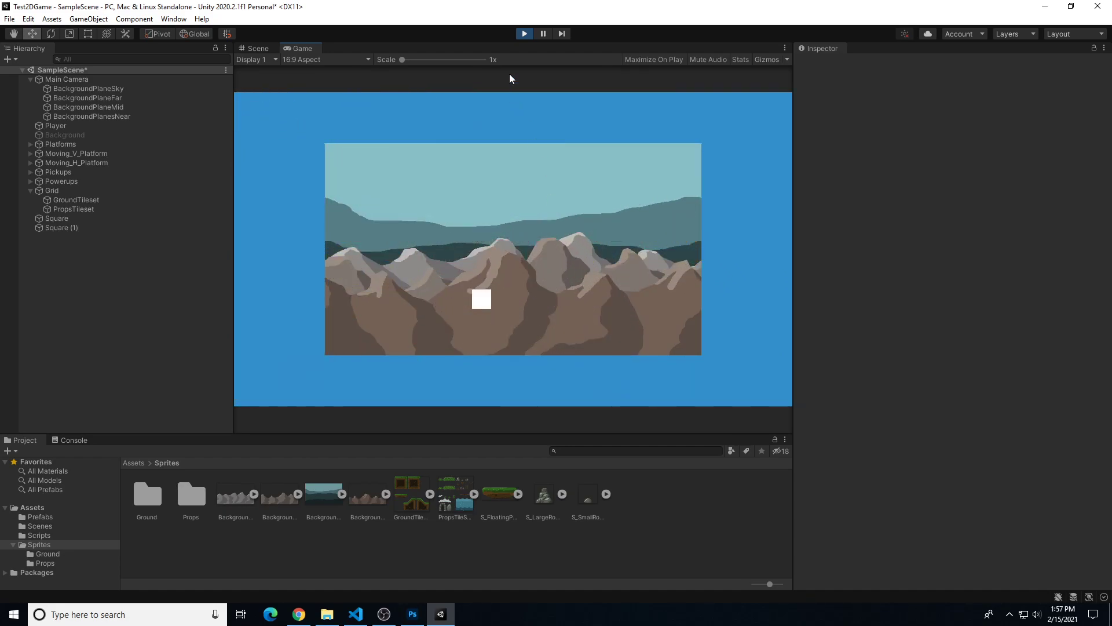
pyautogui.click(524, 33)
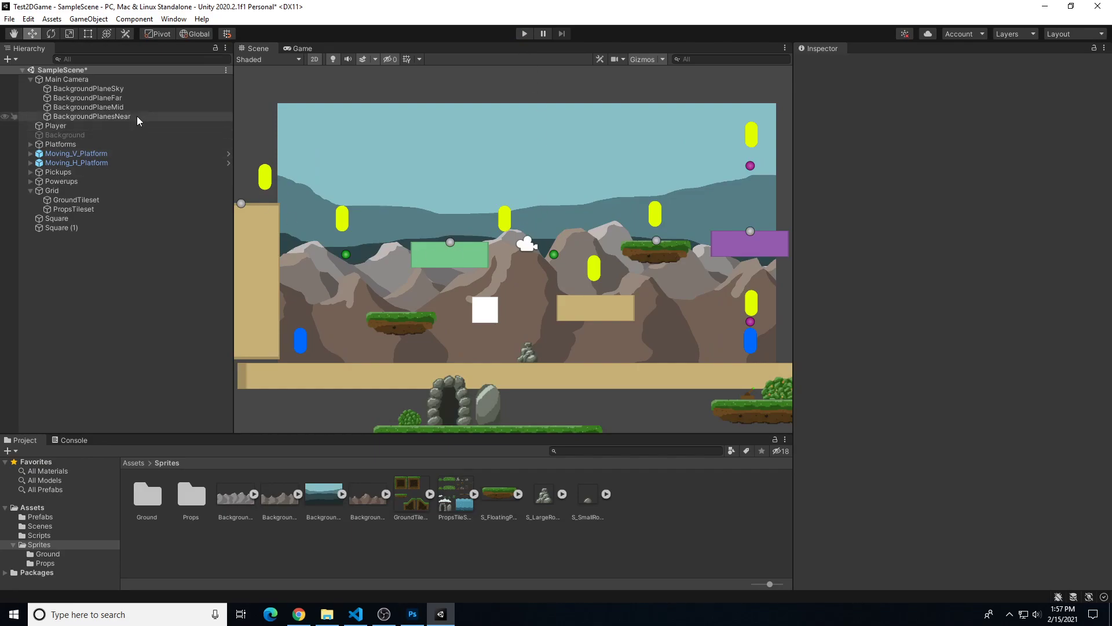
# Create a C# script named BackgroundParallax in the Scripts folder
pyautogui.click(88, 89)
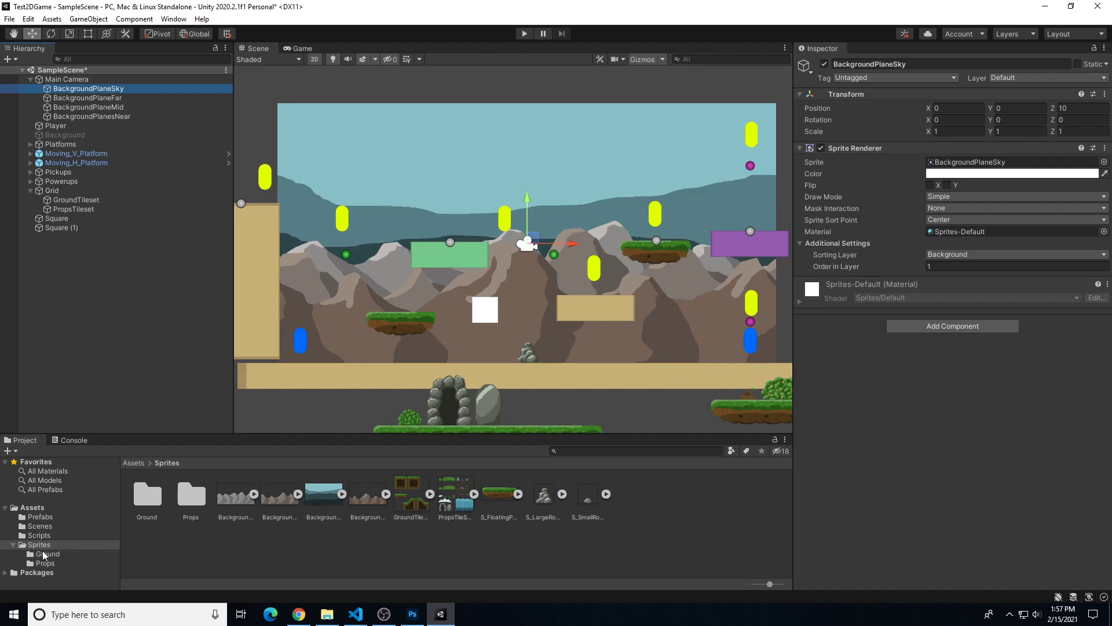
pyautogui.click(19, 545)
pyautogui.click(31, 536)
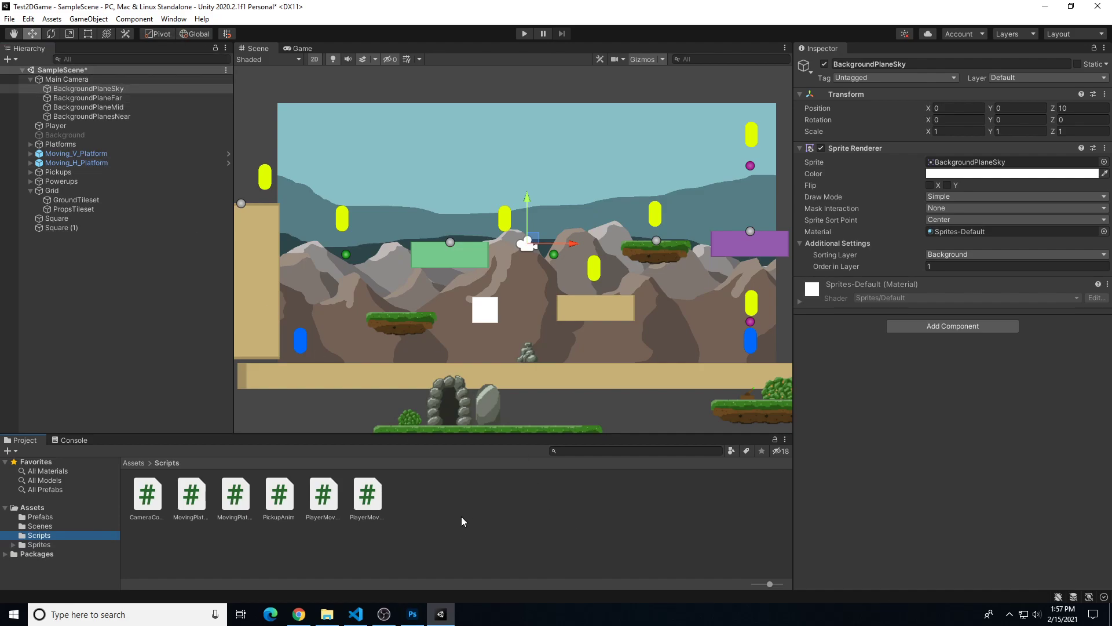
pyautogui.rightClick(446, 510)
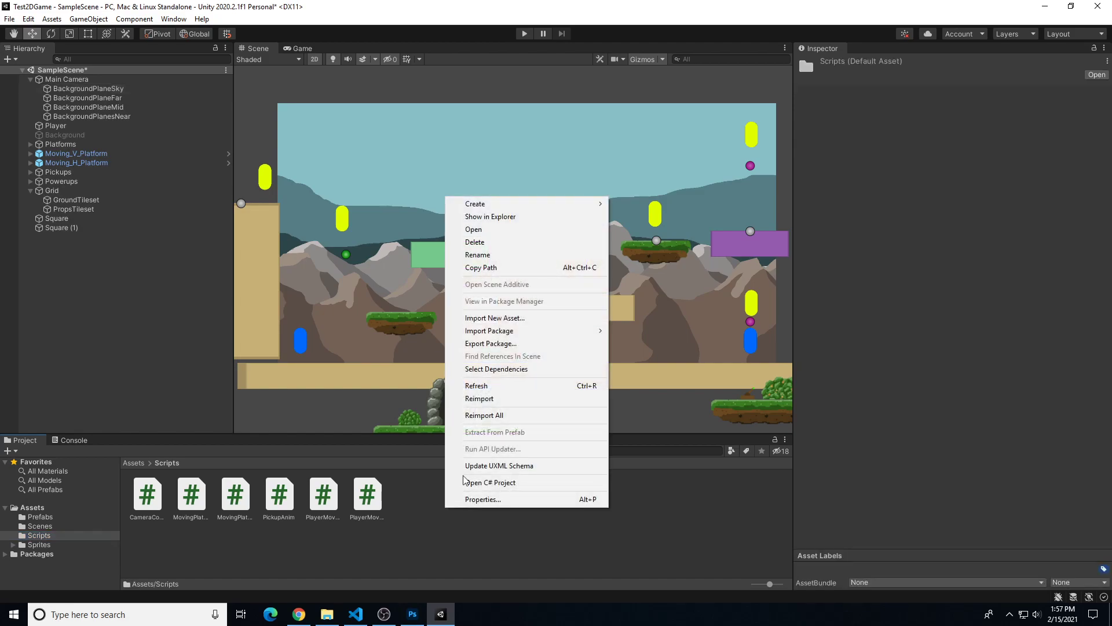
pyautogui.moveTo(574, 204)
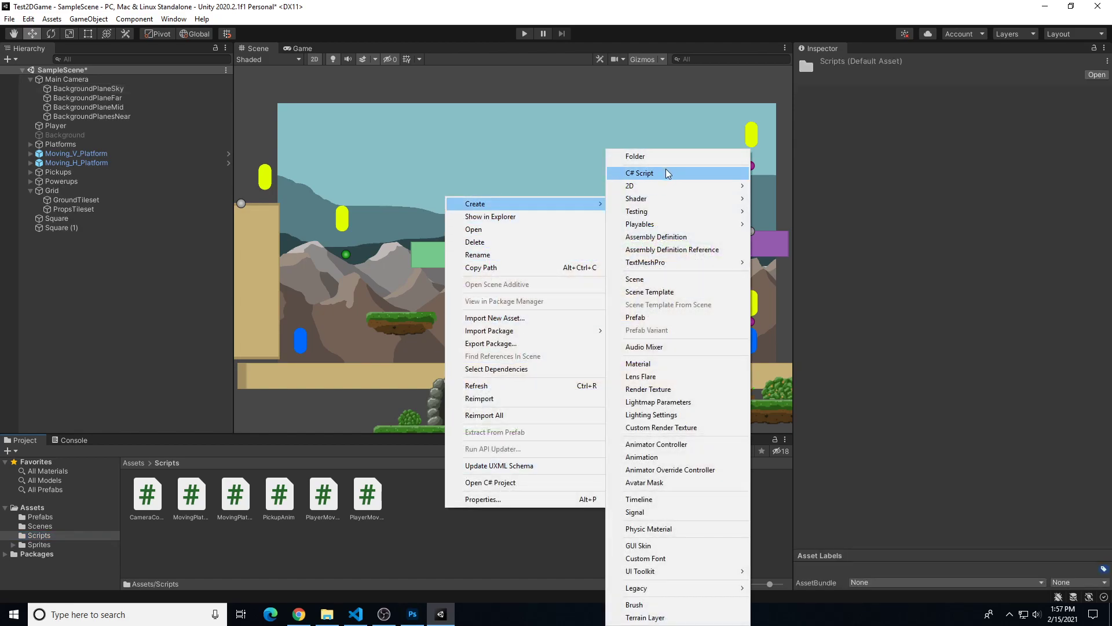
pyautogui.click(668, 174)
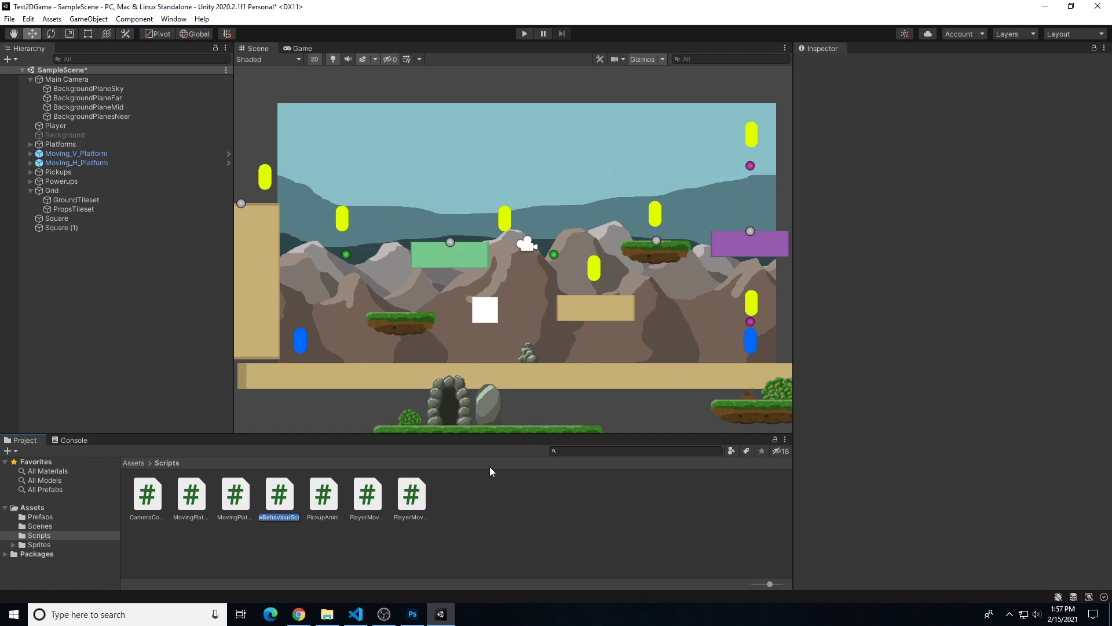
pyautogui.write('BackgroundP')
pyautogui.write('arallax')
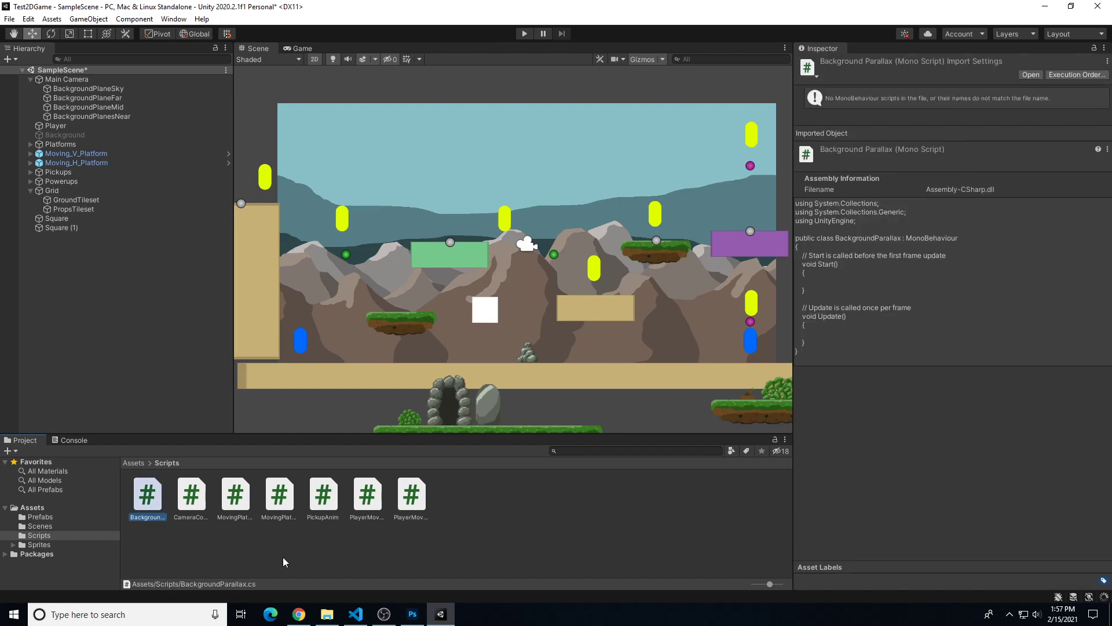
# Open the BackgroundParallax script in Visual Studio Code and add blank lines above the Start comment in the class
pyautogui.doubleClick(147, 496)
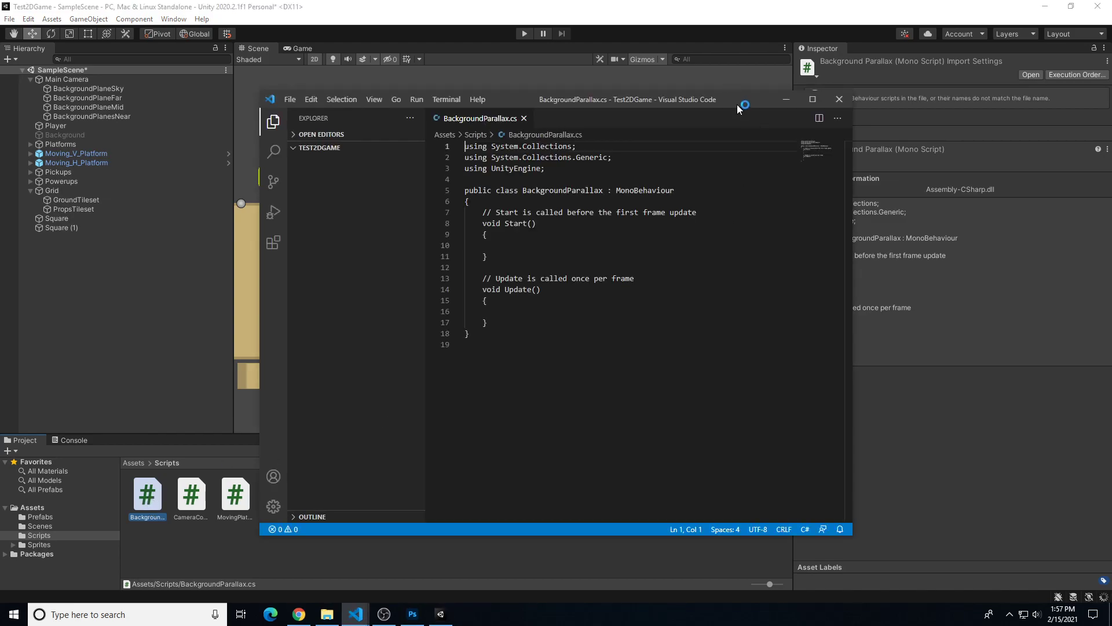
pyautogui.click(786, 99)
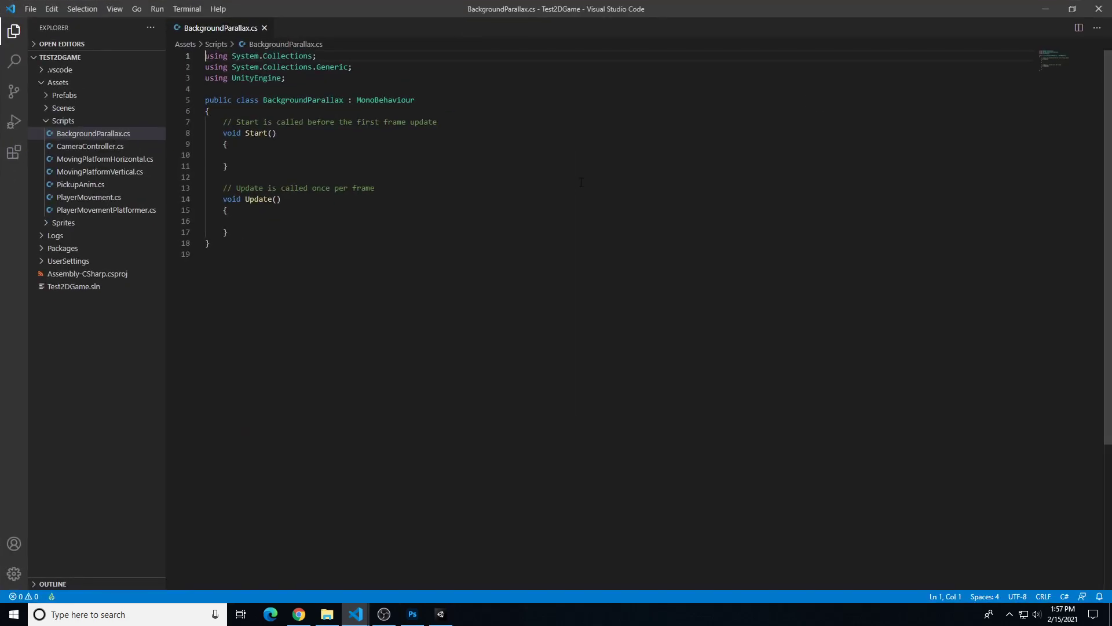
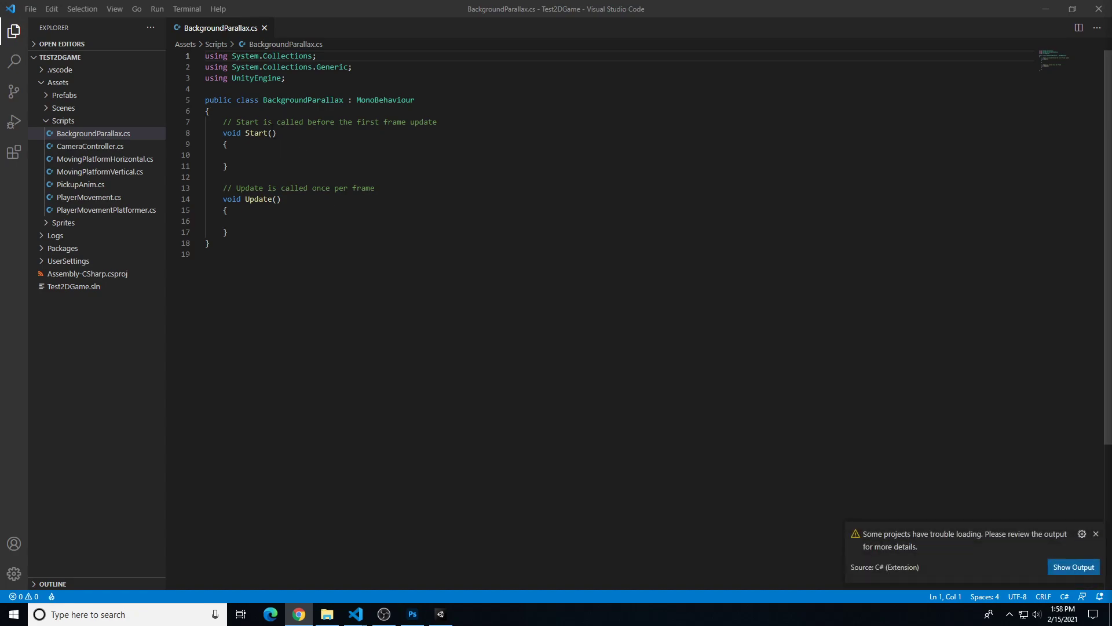
pyautogui.click(224, 121)
pyautogui.press('Return')
pyautogui.press('Return')
pyautogui.press('Up')
pyautogui.press('Up')
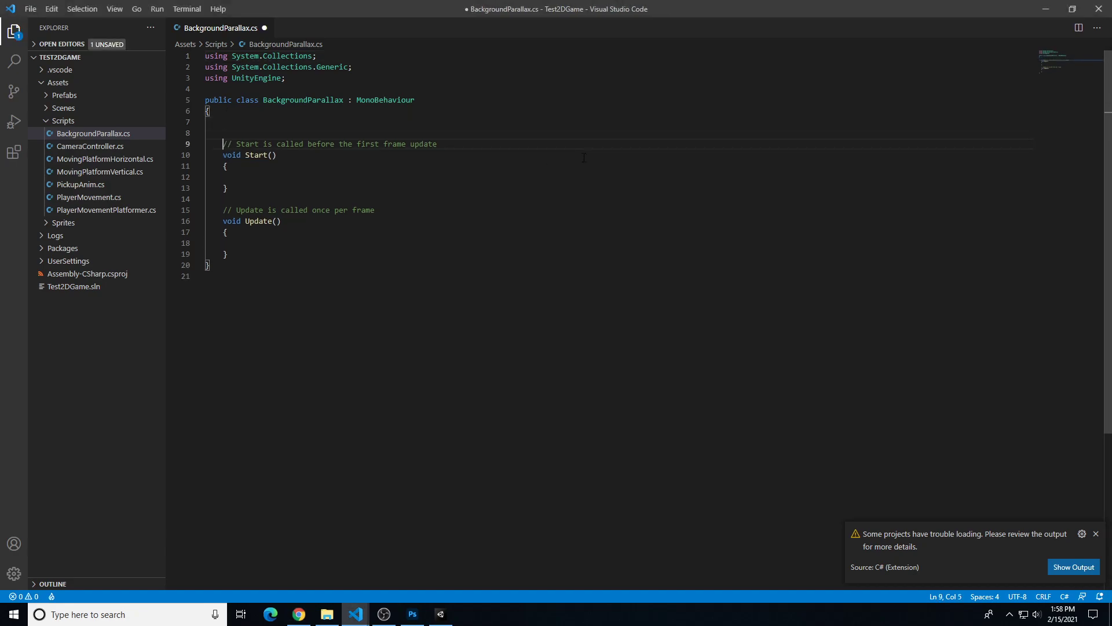
pyautogui.click(1095, 534)
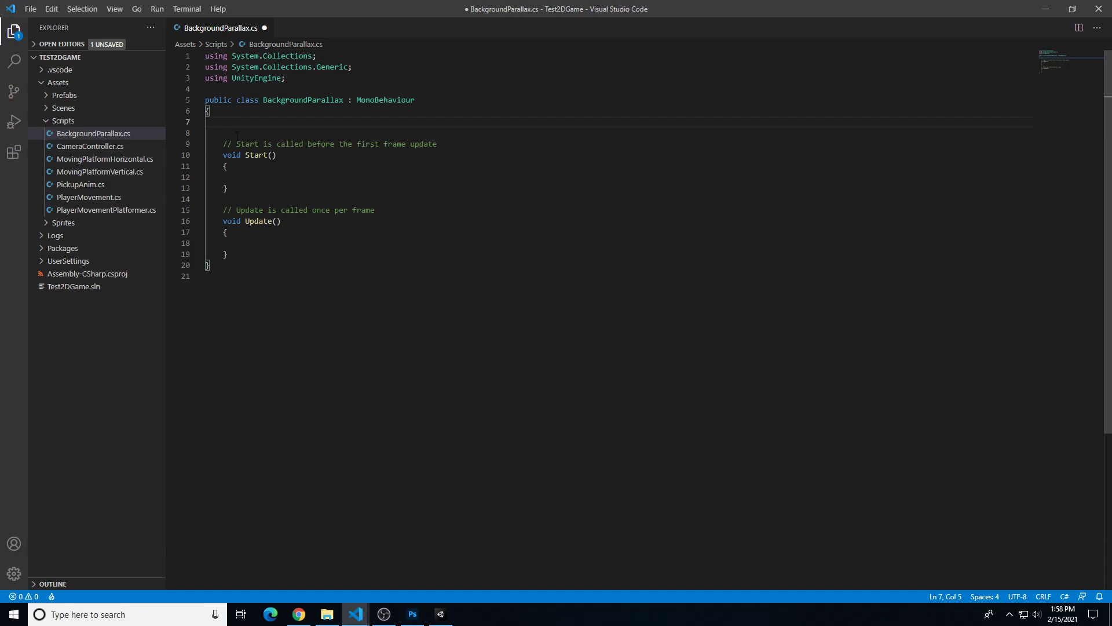
# Declare the class fields private float length, startPosition; public GameObject cam1; and public float parallaxEffect;
pyautogui.write('private float length, startPo')
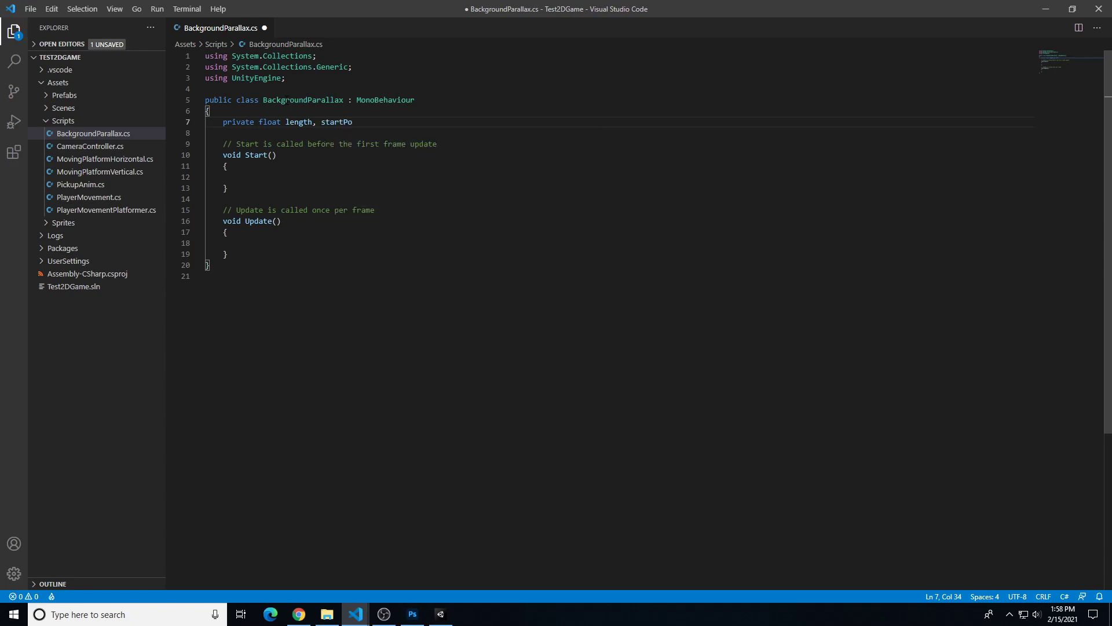
pyautogui.write('sition;')
pyautogui.press('Return')
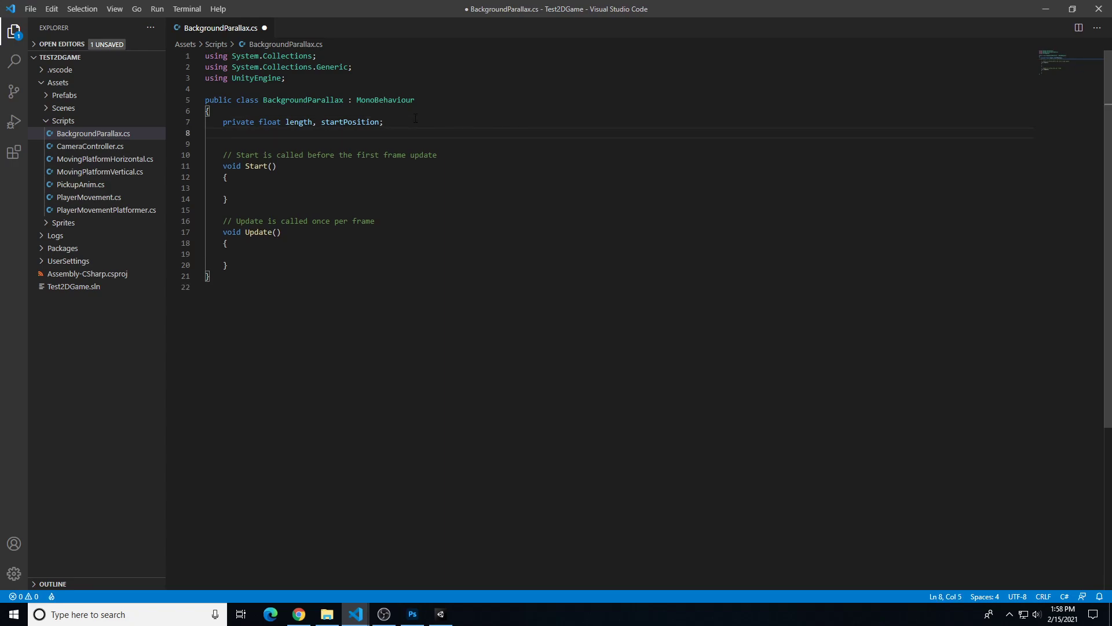
pyautogui.write('public GameObject cam')
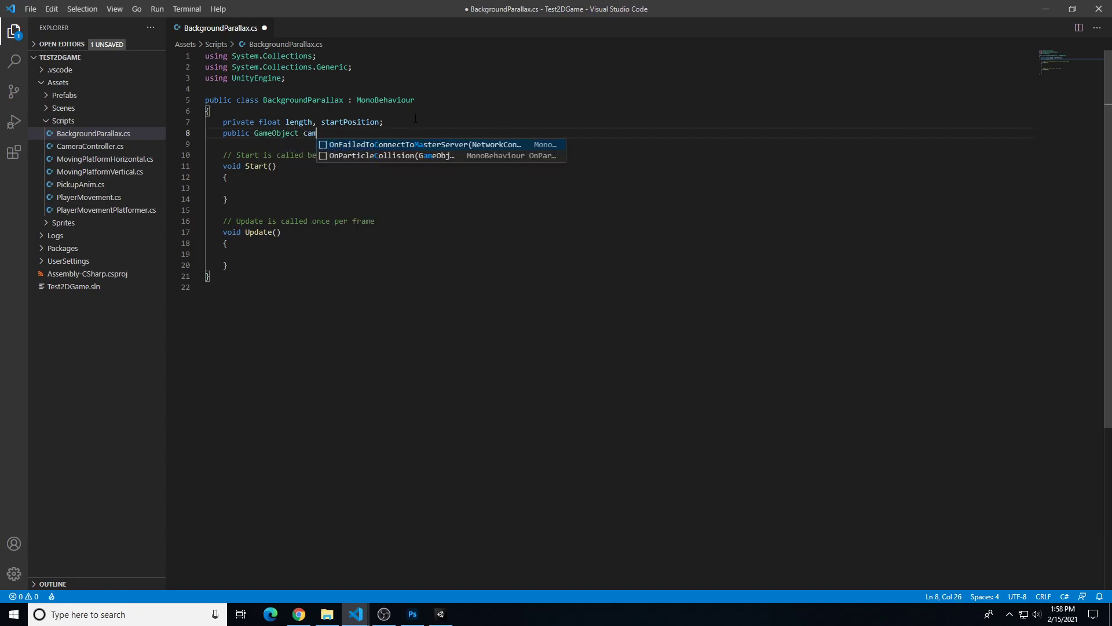
pyautogui.write('1;')
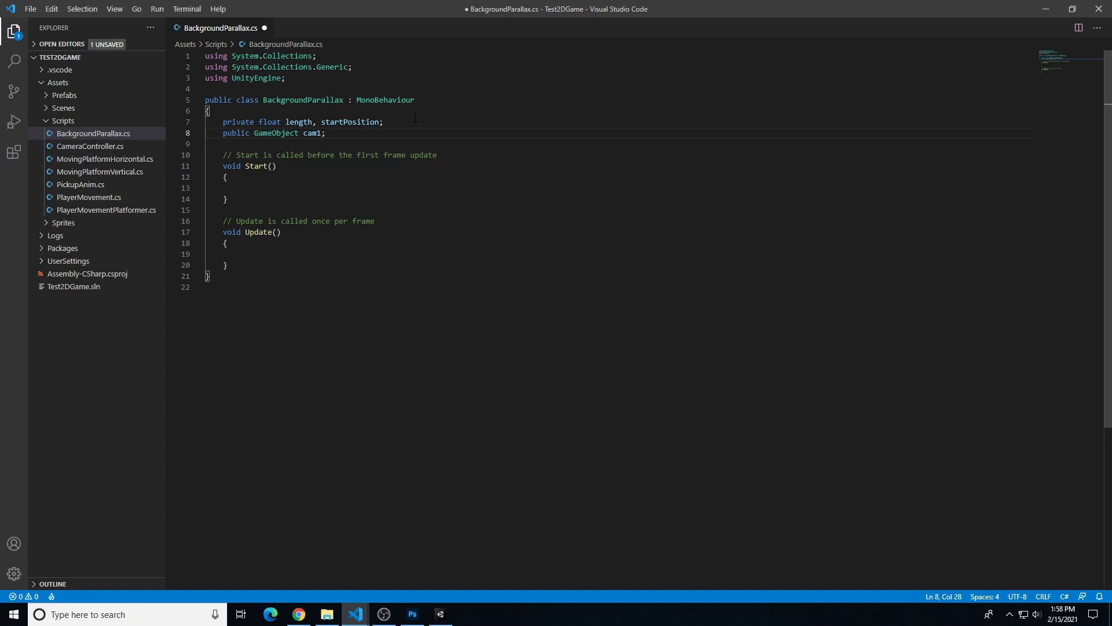
pyautogui.press('Return')
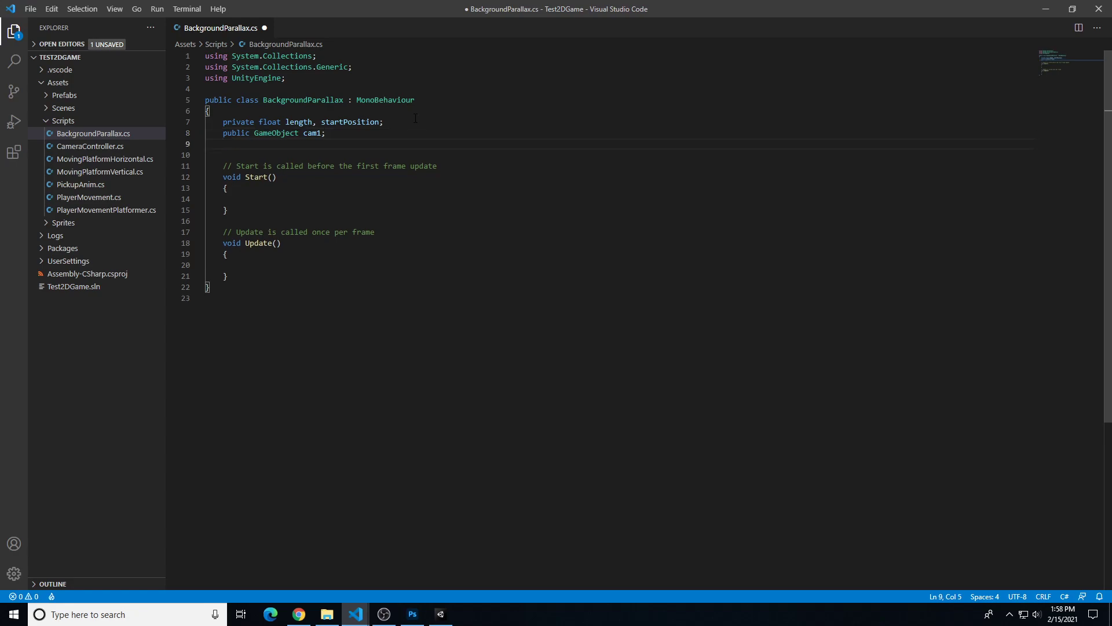
pyautogui.write('public float parallaxEffect;')
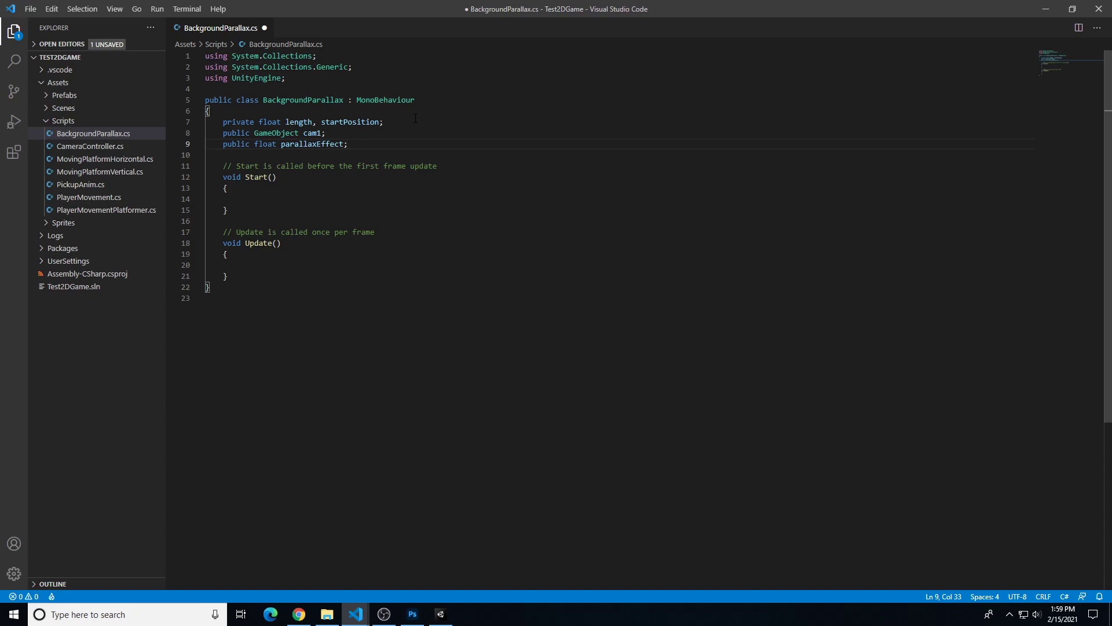
# In the Start method, write startPosition = transform.position.x;
pyautogui.click(275, 203)
pyautogui.write('start')
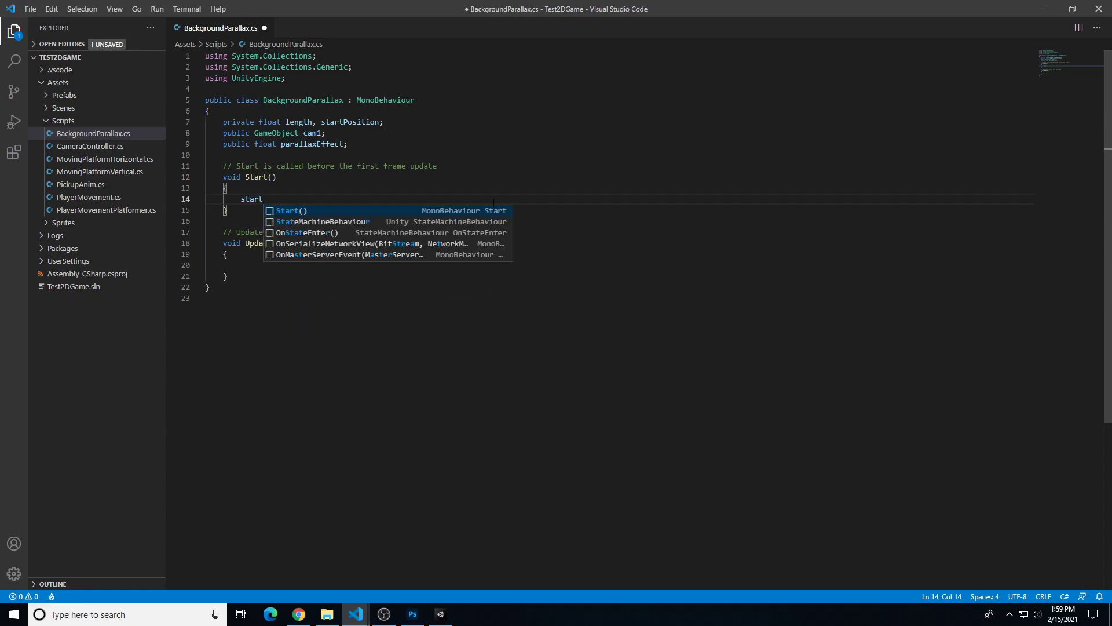
pyautogui.write('Position')
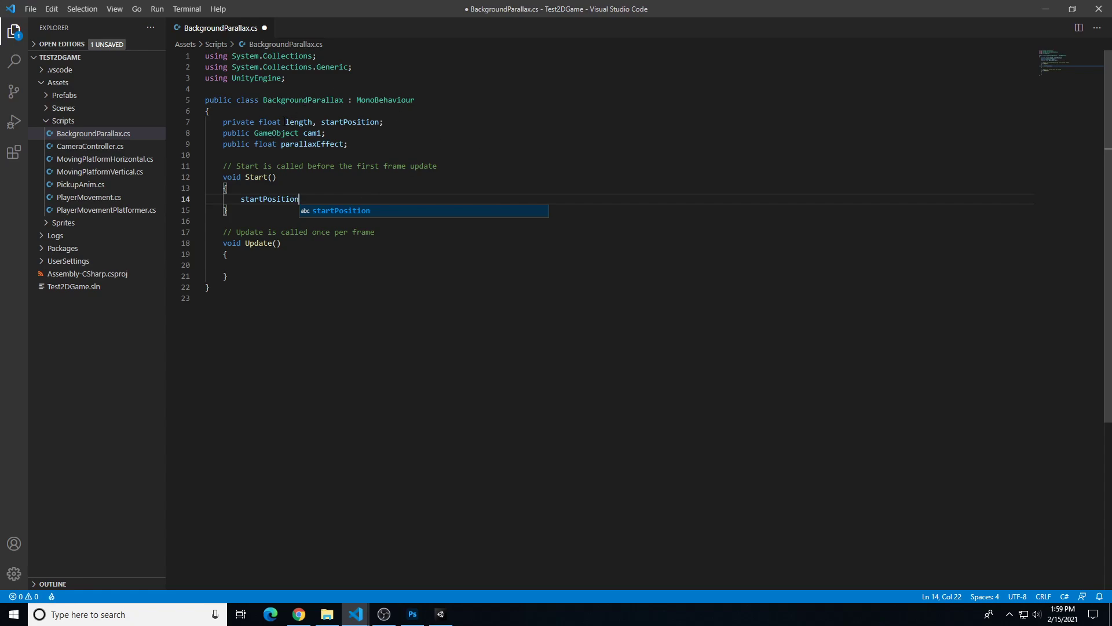
pyautogui.moveTo(285, 122); pyautogui.dragTo(307, 122)
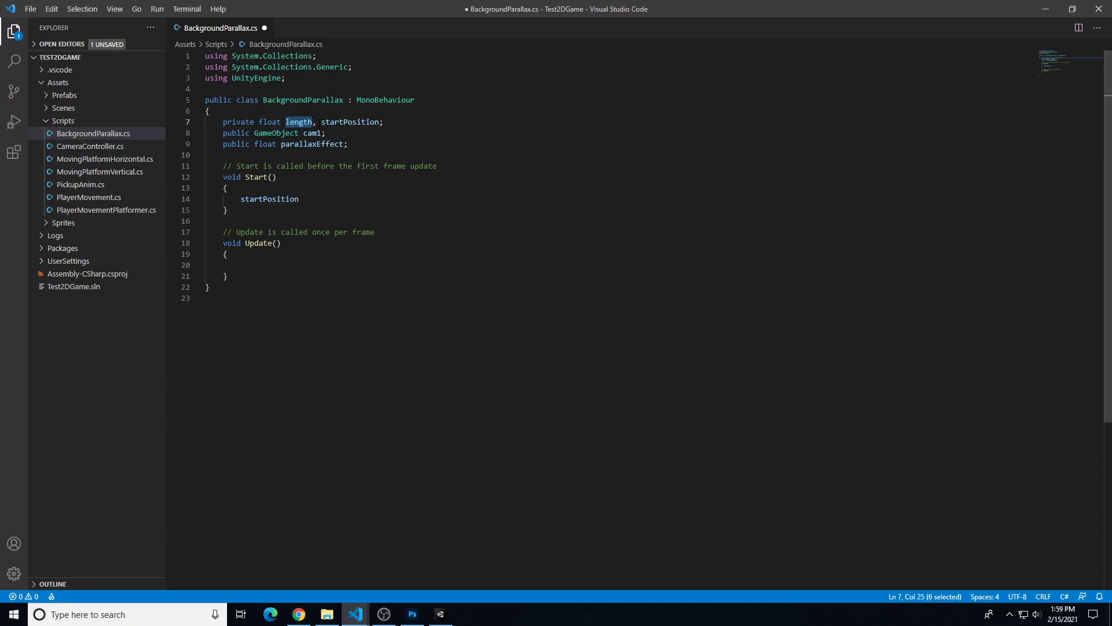
pyautogui.click(315, 154)
pyautogui.doubleClick(296, 122)
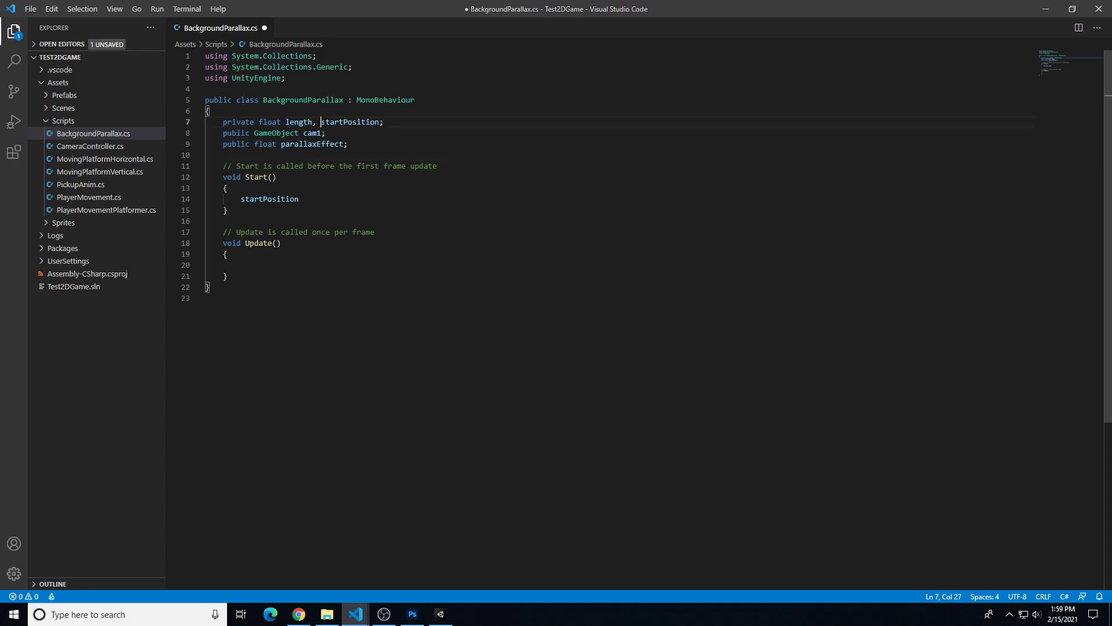
pyautogui.doubleClick(350, 121)
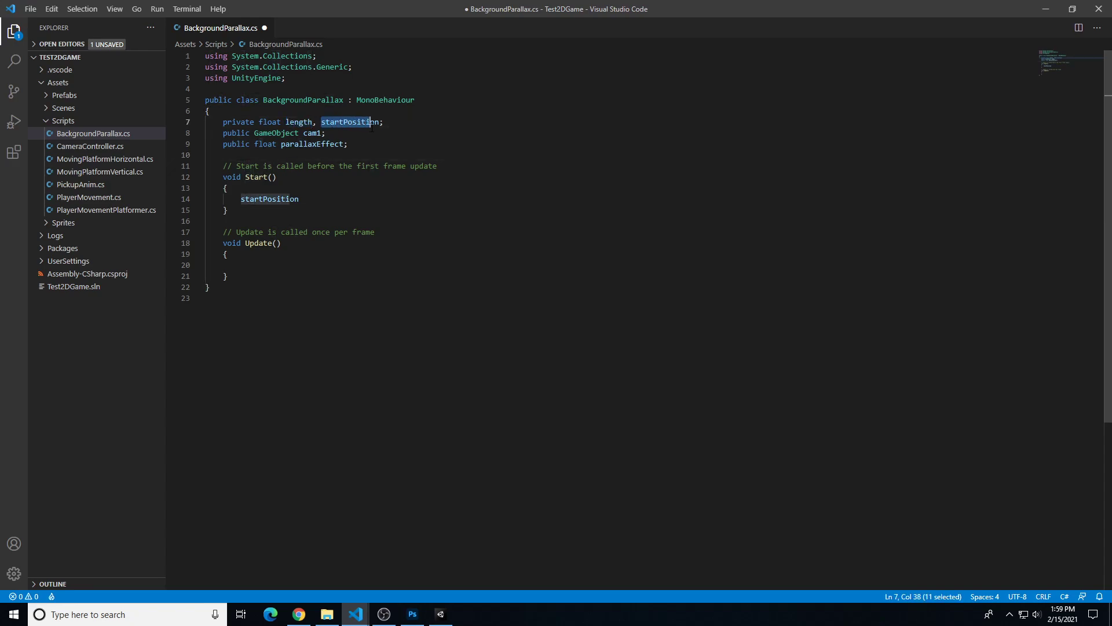
pyautogui.click(327, 203)
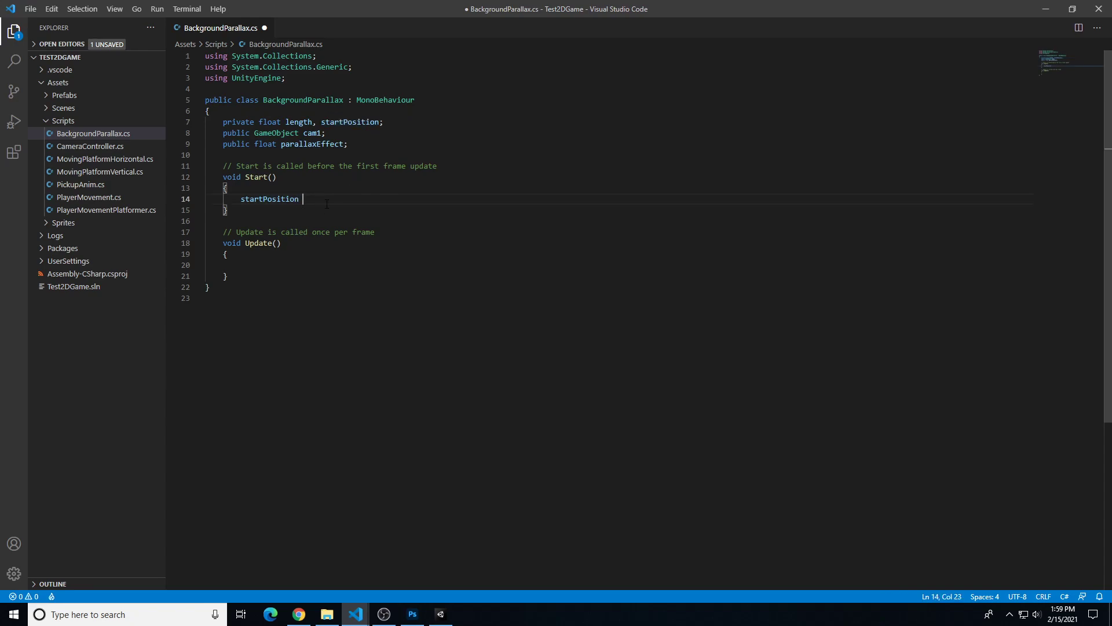
pyautogui.write('= transfor')
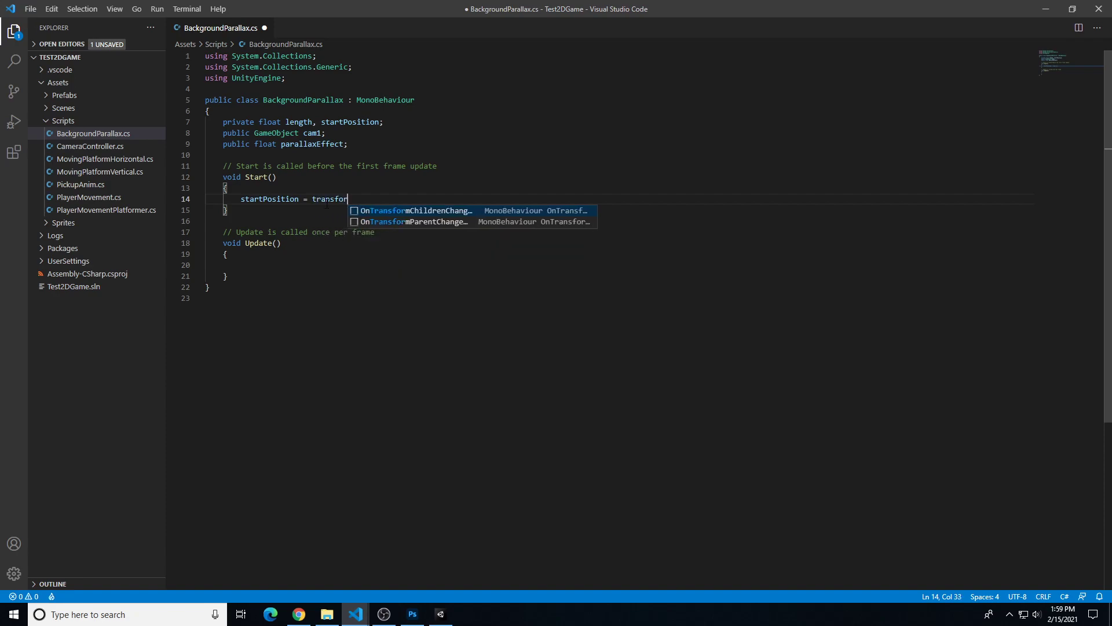
pyautogui.write('m.position.x;')
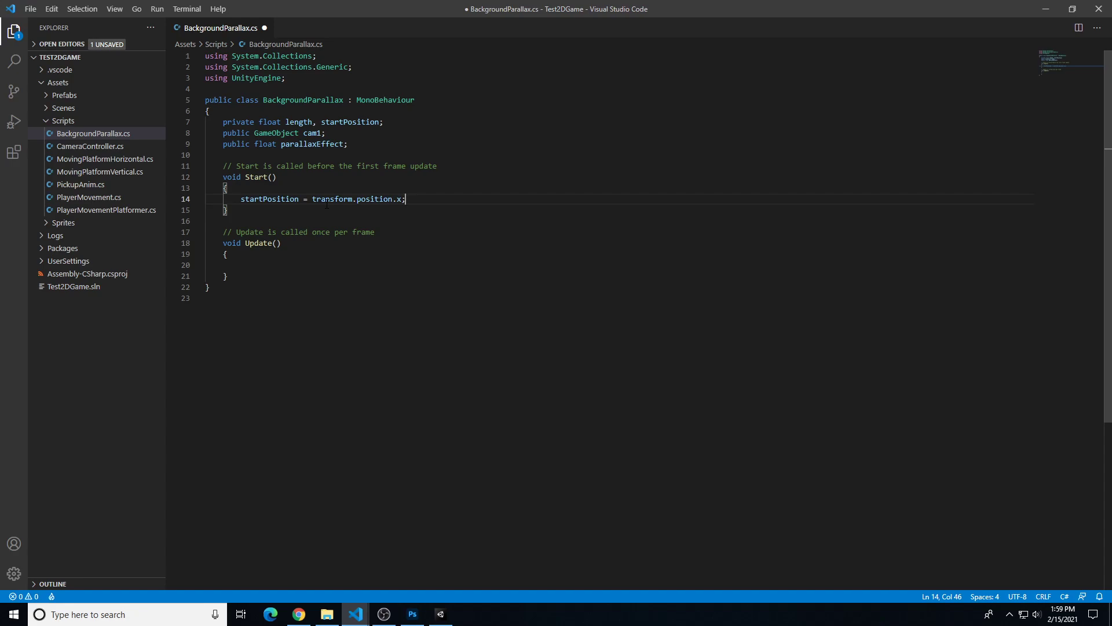
# Below the startPosition assignment, add length = GetComponent<SpriteRenderer>().bounds.size.x;
pyautogui.press('Return')
pyautogui.write('length = ')
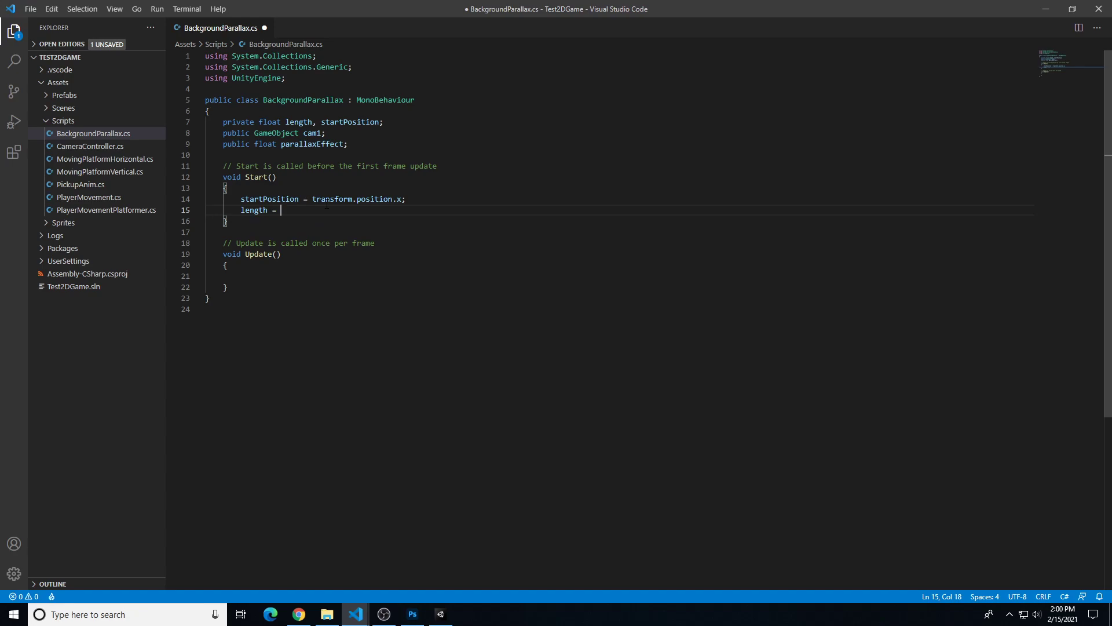
pyautogui.write('GetComponent')
pyautogui.write('<SpriteRenderer>()')
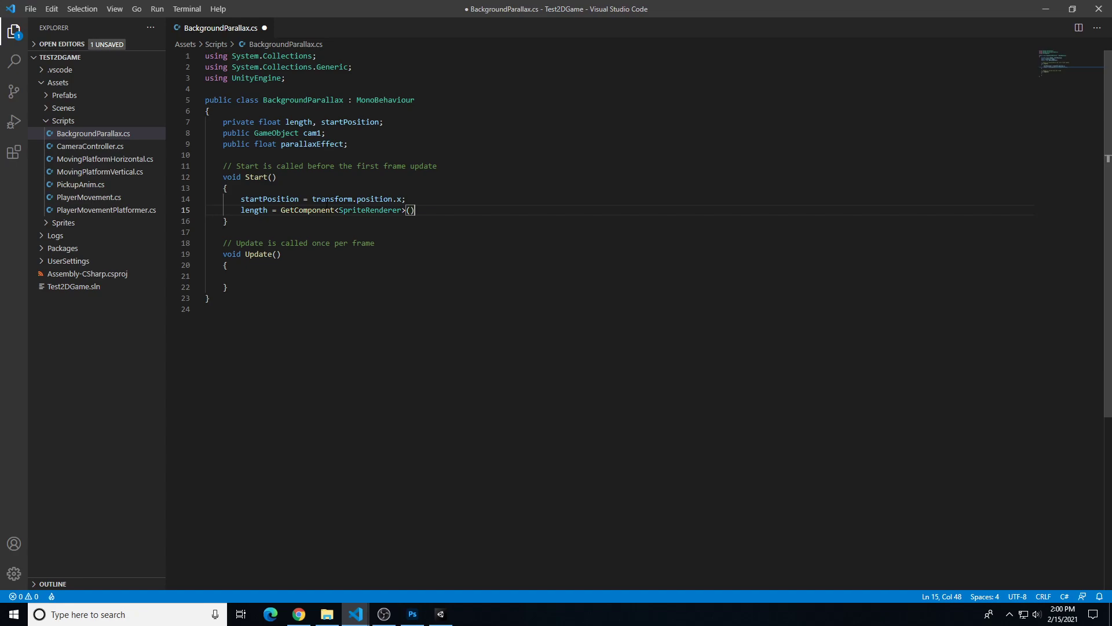
pyautogui.write('.bounds.size.x;')
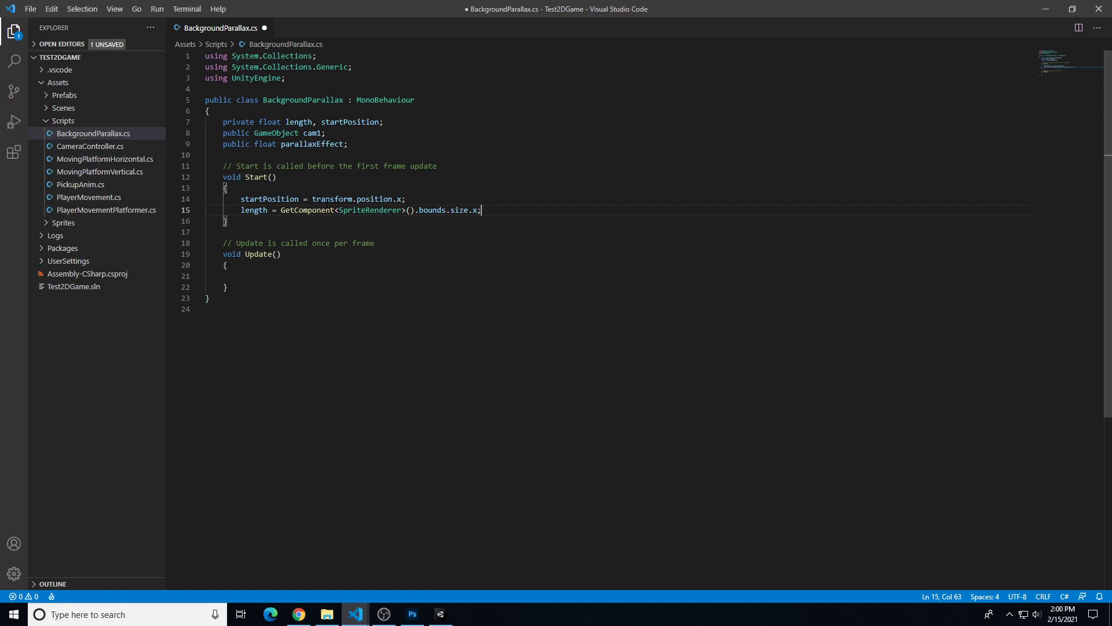
# Switch to Unity to inspect the Sprite Renderer of BackgroundPlaneSky, and return to the BackgroundParallax script in Visual Studio Code
pyautogui.click(452, 621)
pyautogui.click(373, 140)
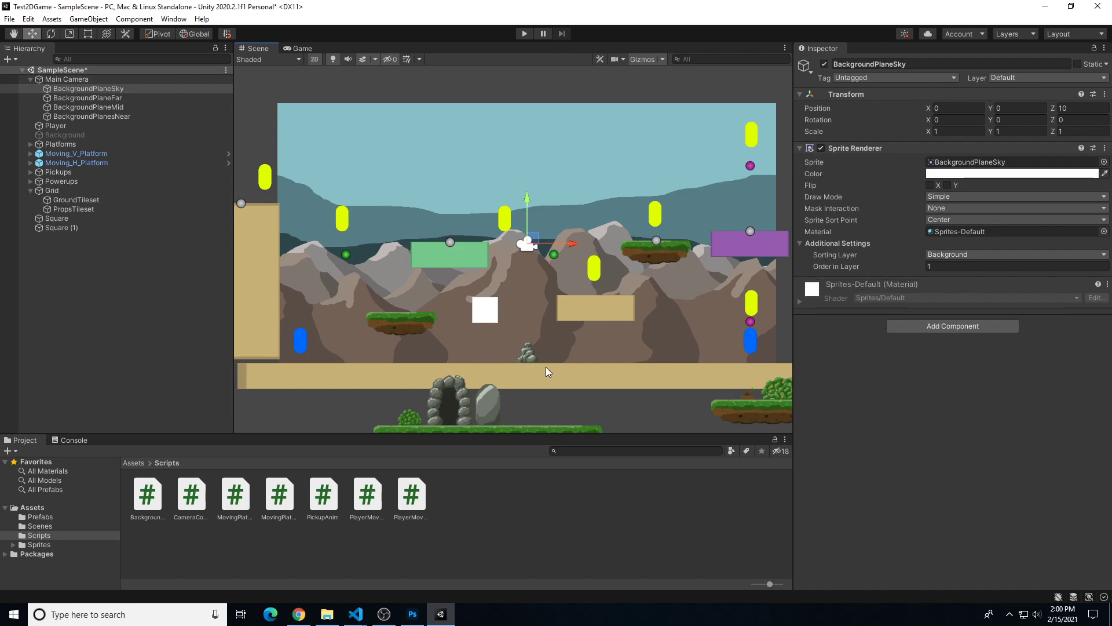
pyautogui.click(449, 616)
pyautogui.click(442, 615)
pyautogui.moveTo(356, 615)
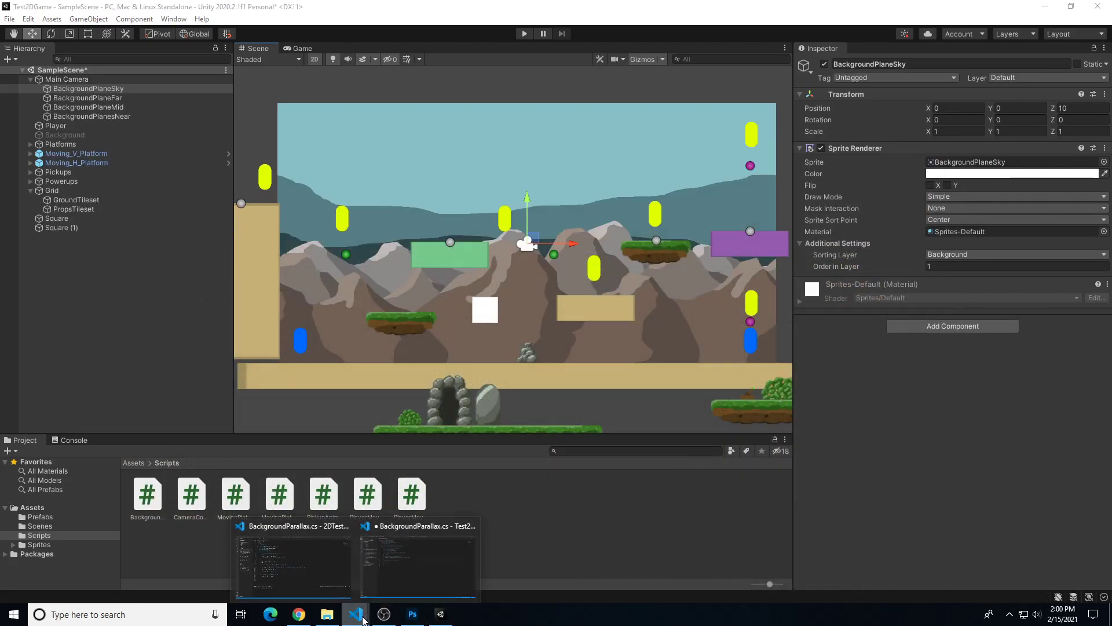
pyautogui.click(405, 561)
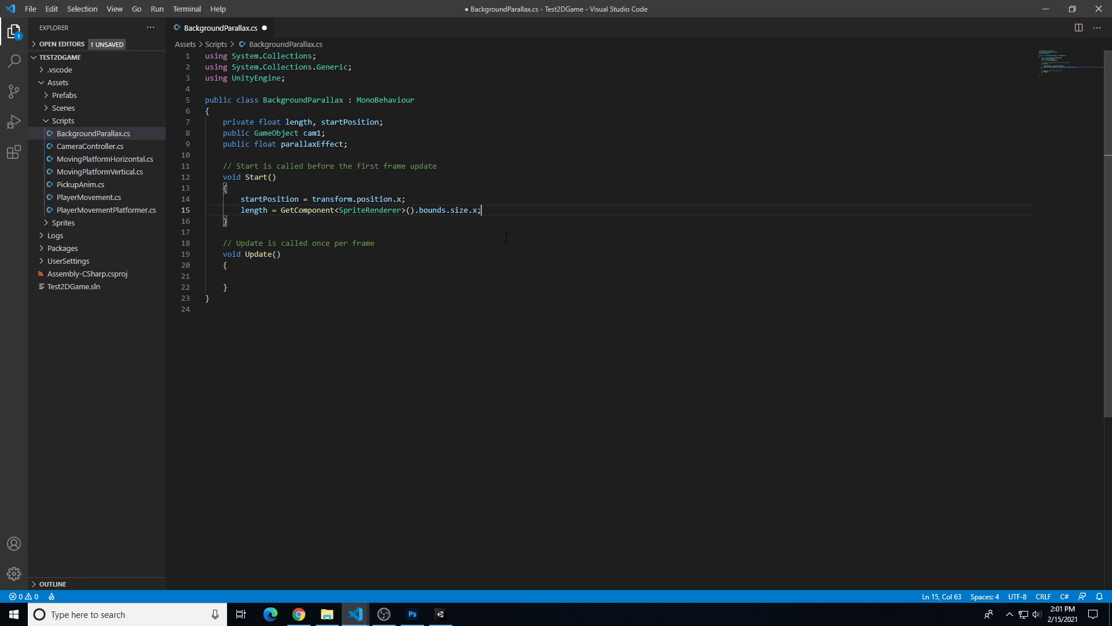
# Begin two local declarations in the Update method, float temp = and float dist =, leaving their values empty
pyautogui.click(309, 274)
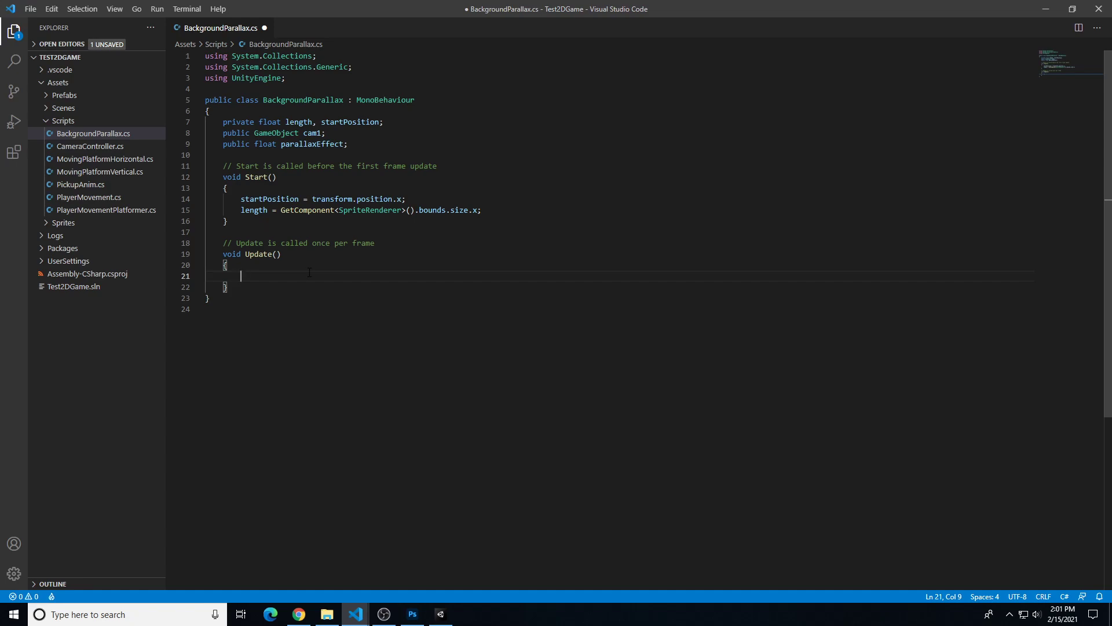
pyautogui.write('float t')
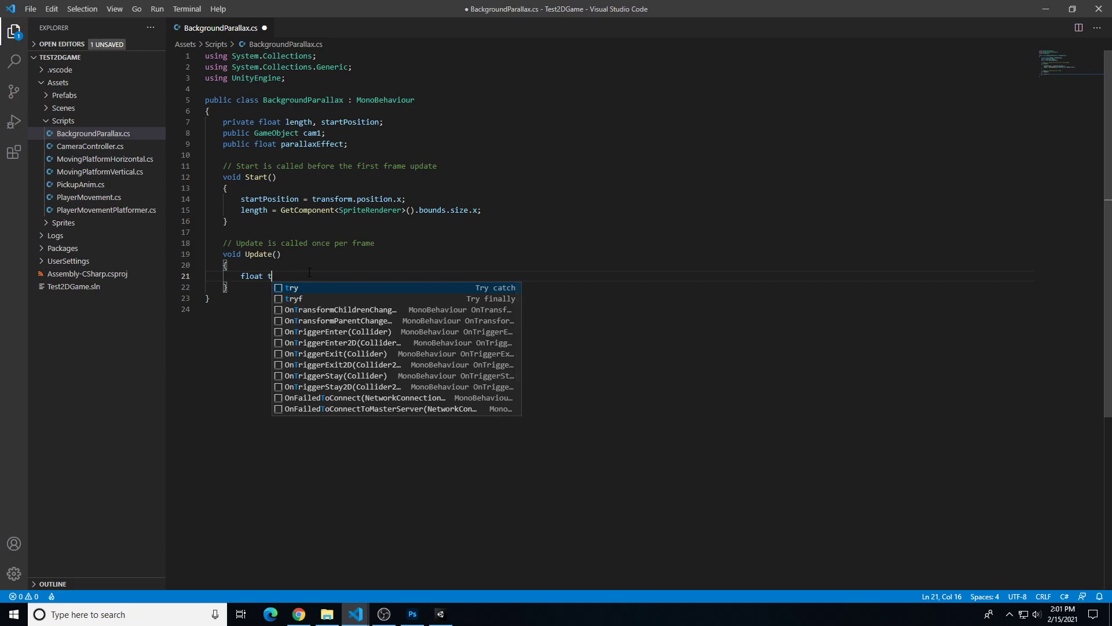
pyautogui.write('emp')
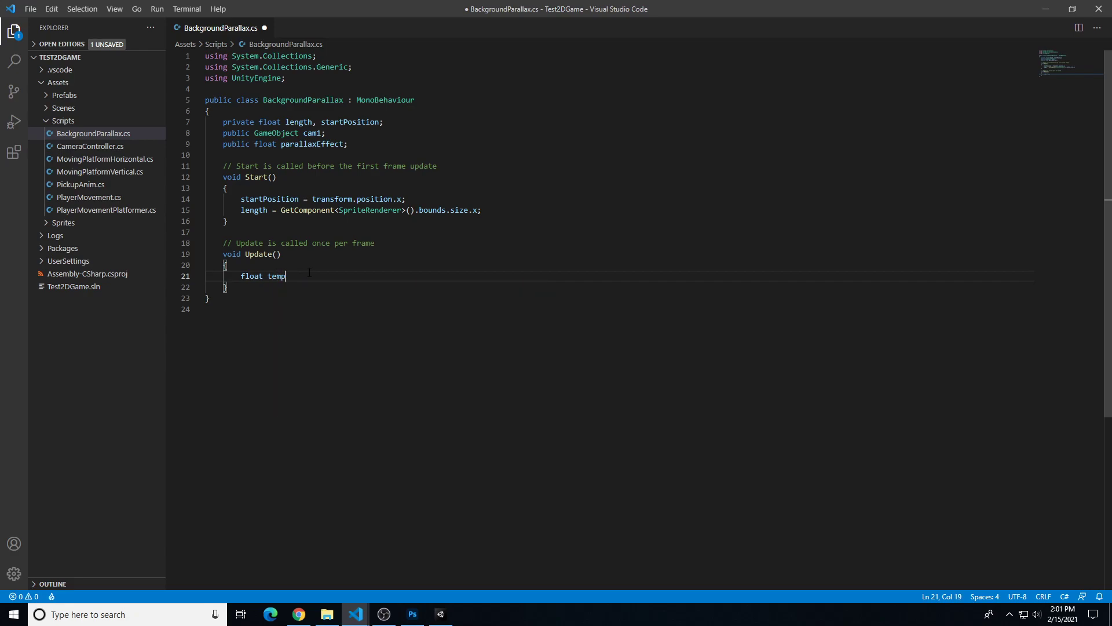
pyautogui.write(' =')
pyautogui.press('Return')
pyautogui.write('float dist =')
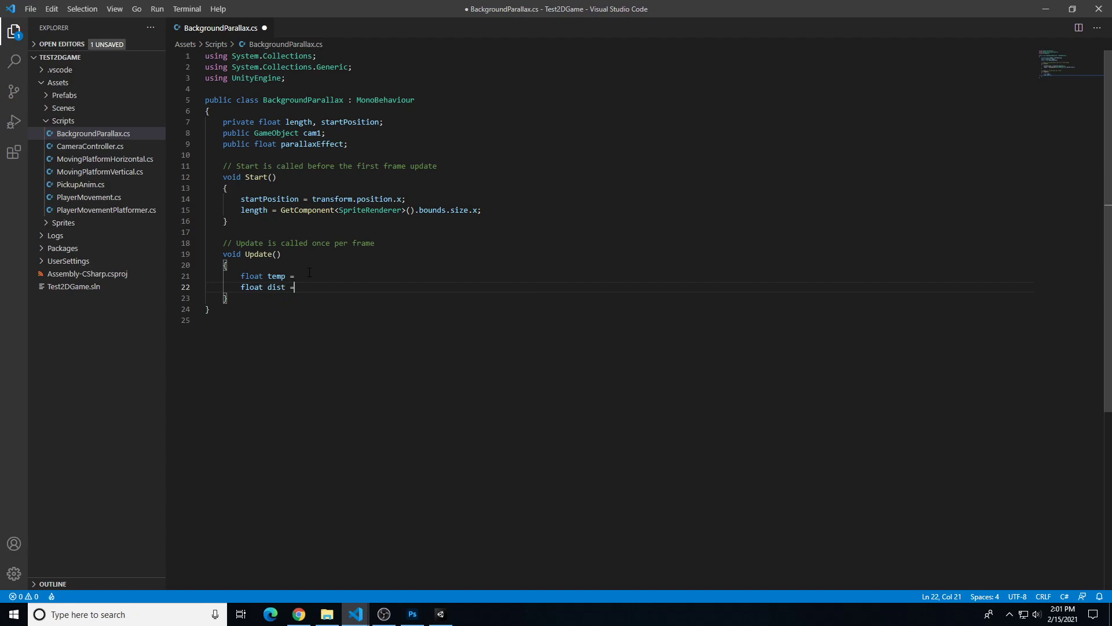
# Complete the temp declaration in Update with the value (cam1.transform.position.x * (1 - parallaxEffect));
pyautogui.click(309, 272)
pyautogui.write('(')
pyautogui.write('cam1')
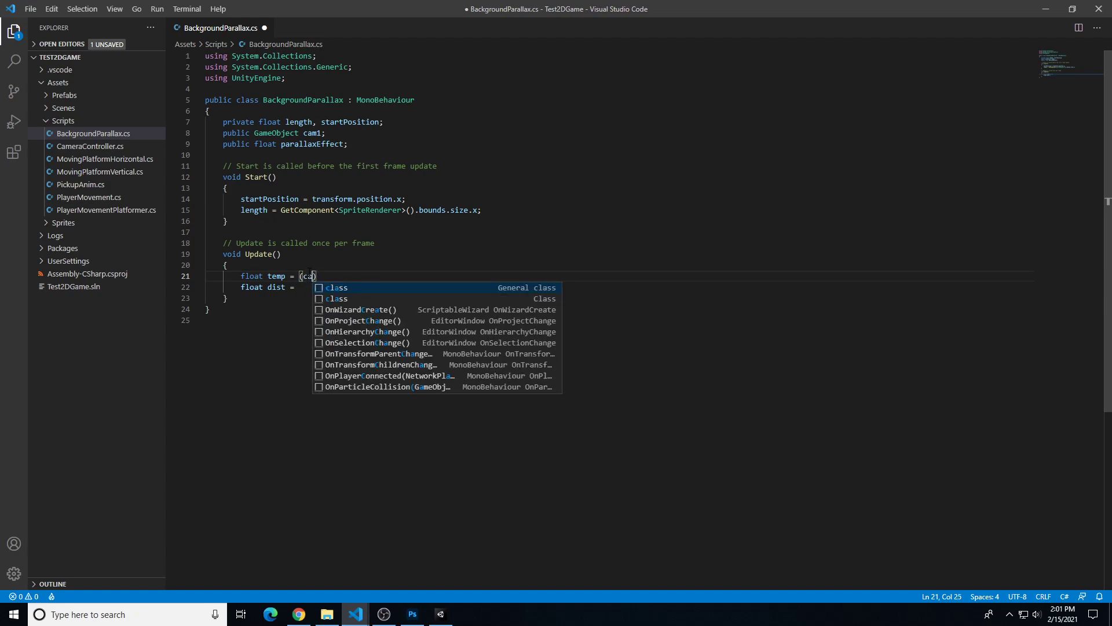
pyautogui.write('.transform.,')
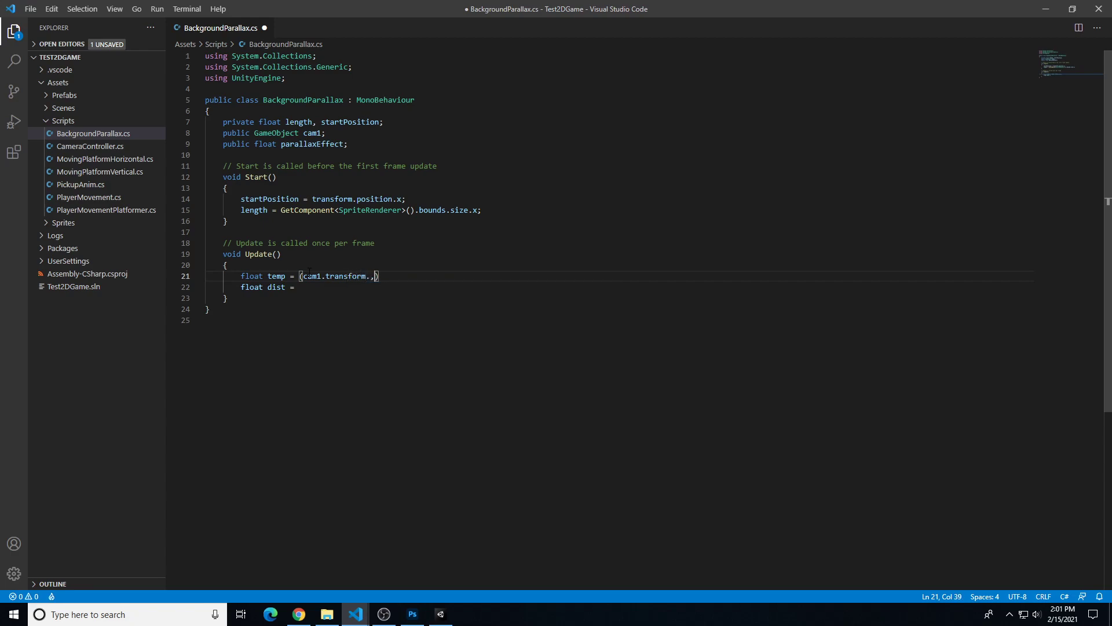
pyautogui.press('BackSpace')
pyautogui.write('position')
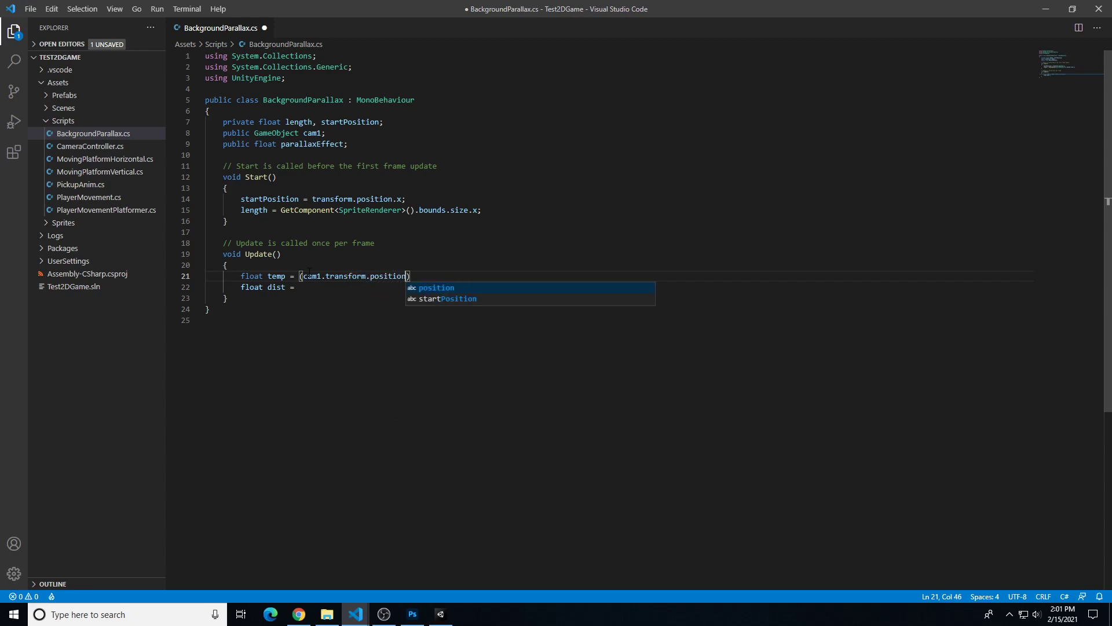
pyautogui.write('.x')
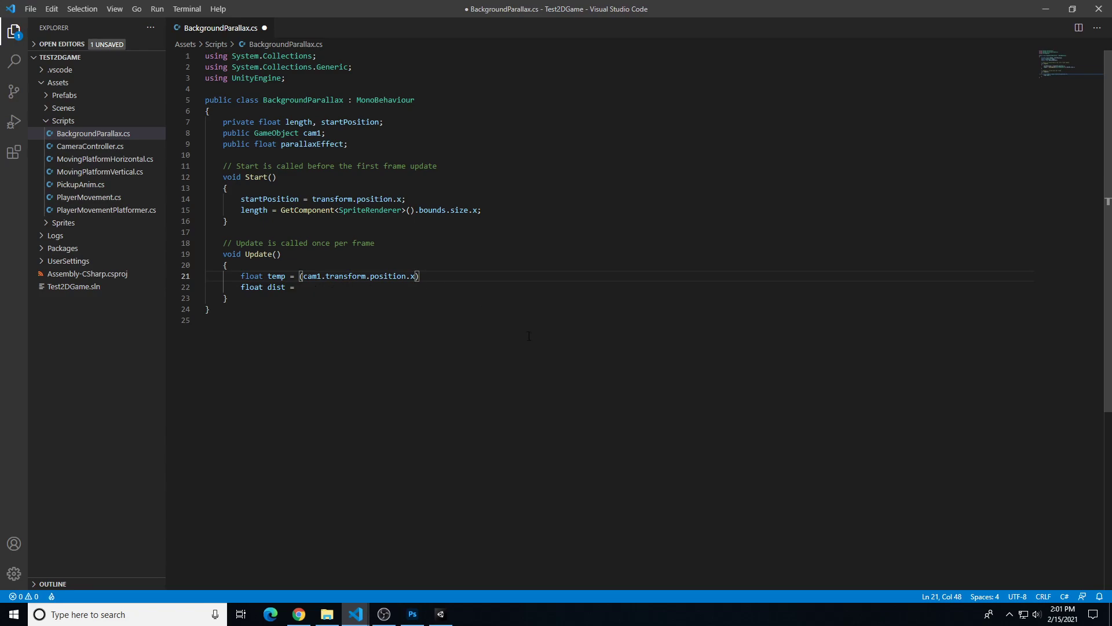
pyautogui.write('* (1-')
pyautogui.press('BackSpace')
pyautogui.write('- p')
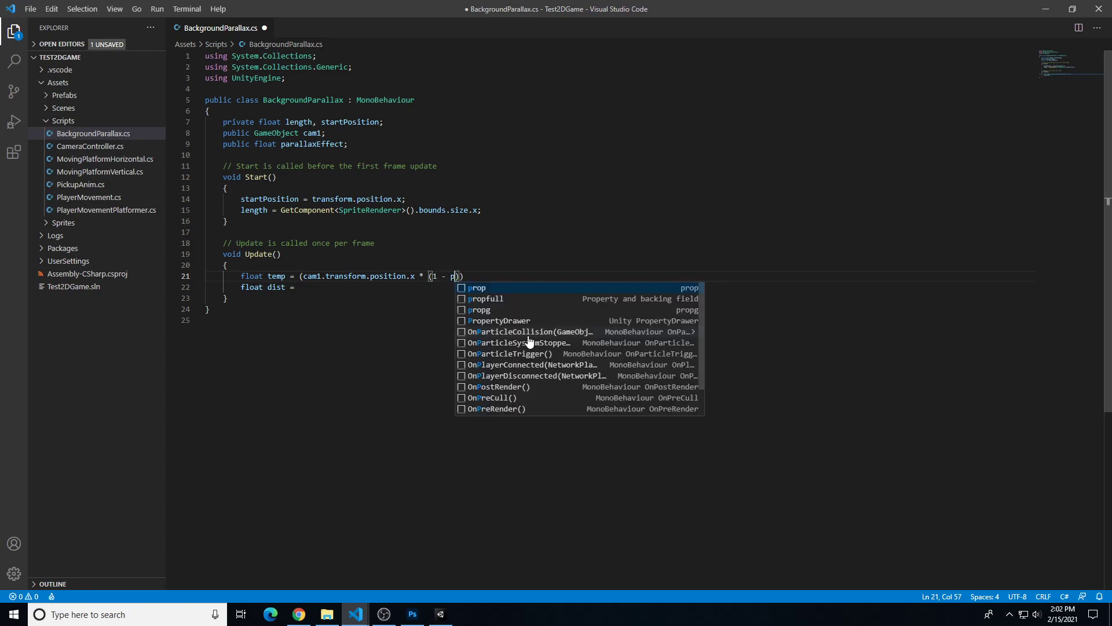
pyautogui.write('aralla')
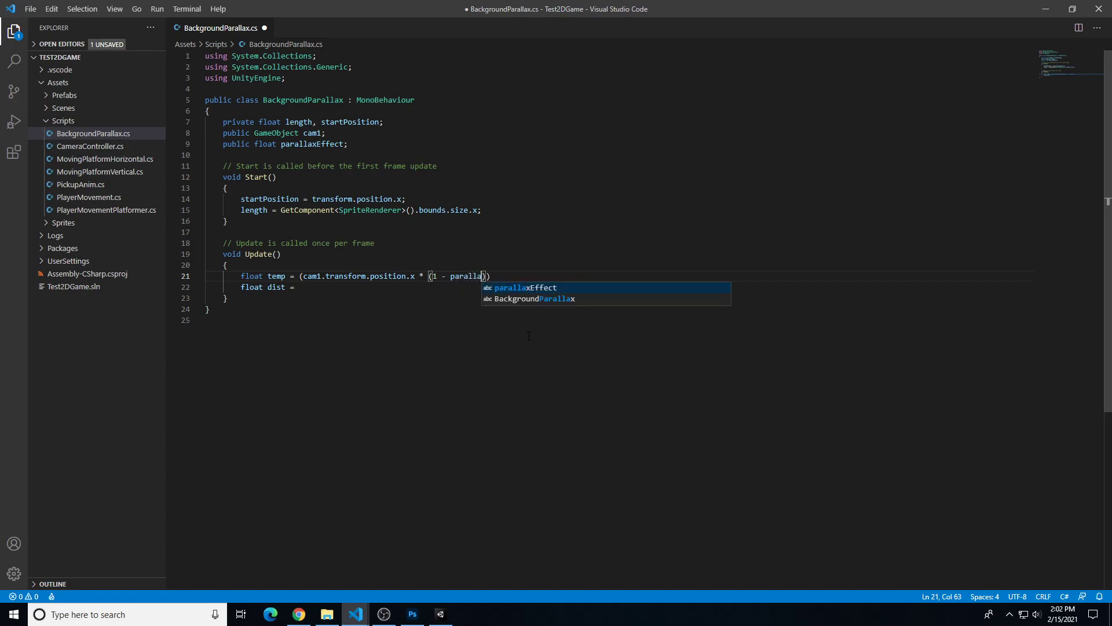
pyautogui.write('xEffect));')
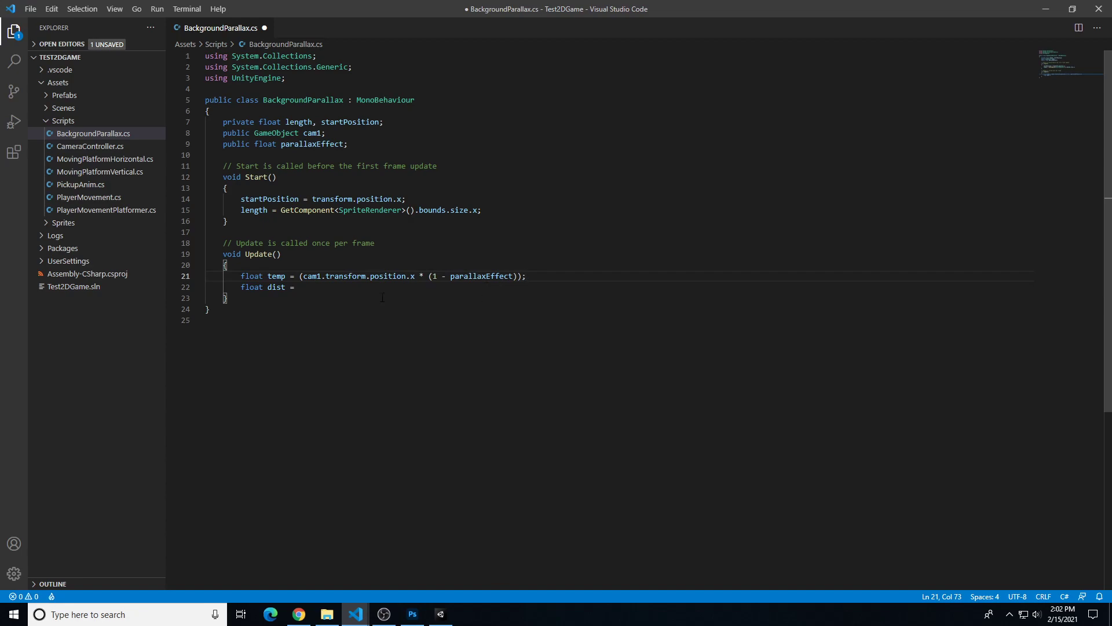
# Complete the dist declaration with the value (cam1.transform.position.x * parallaxEffect);
pyautogui.moveTo(395, 291); pyautogui.dragTo(397, 294)
pyautogui.press('BackSpace')
pyautogui.write('(cam')
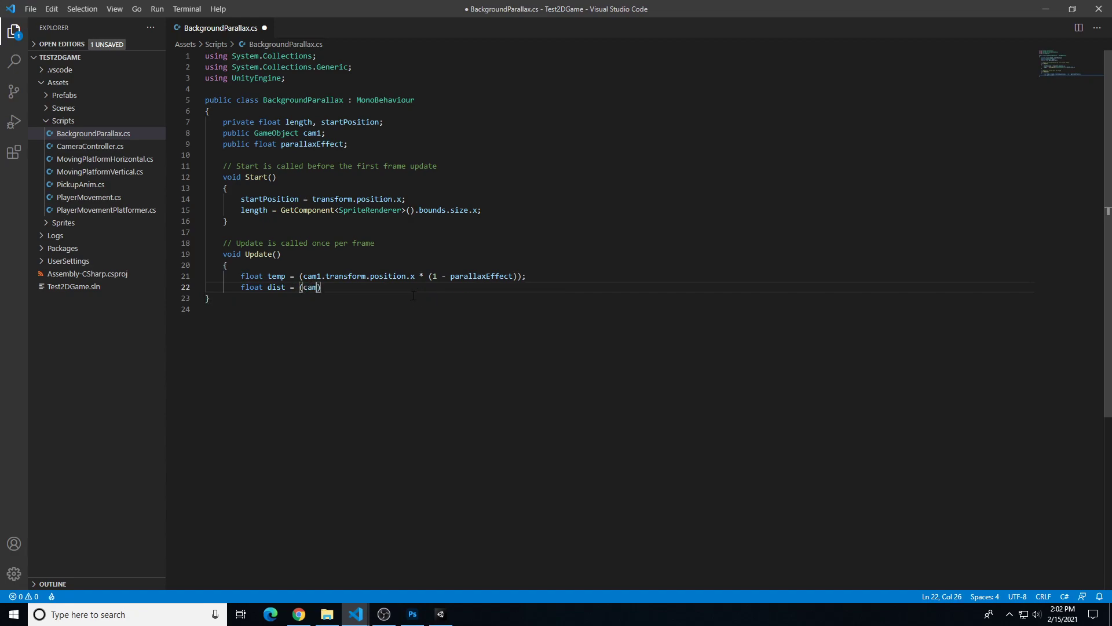
pyautogui.write('1')
pyautogui.write('.transform.p')
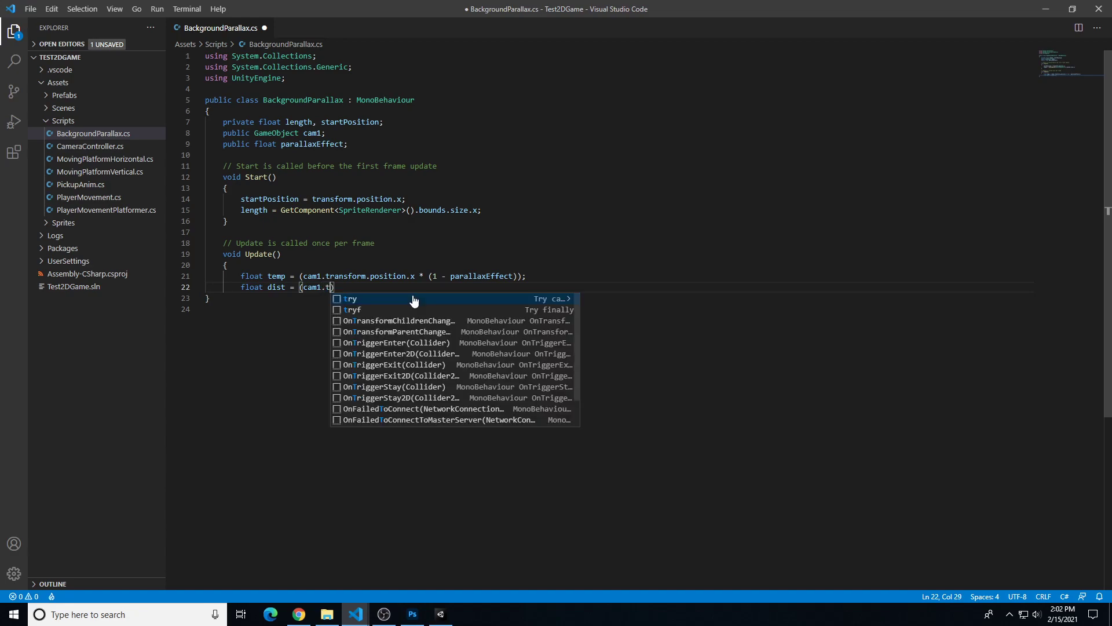
pyautogui.write('osition.x')
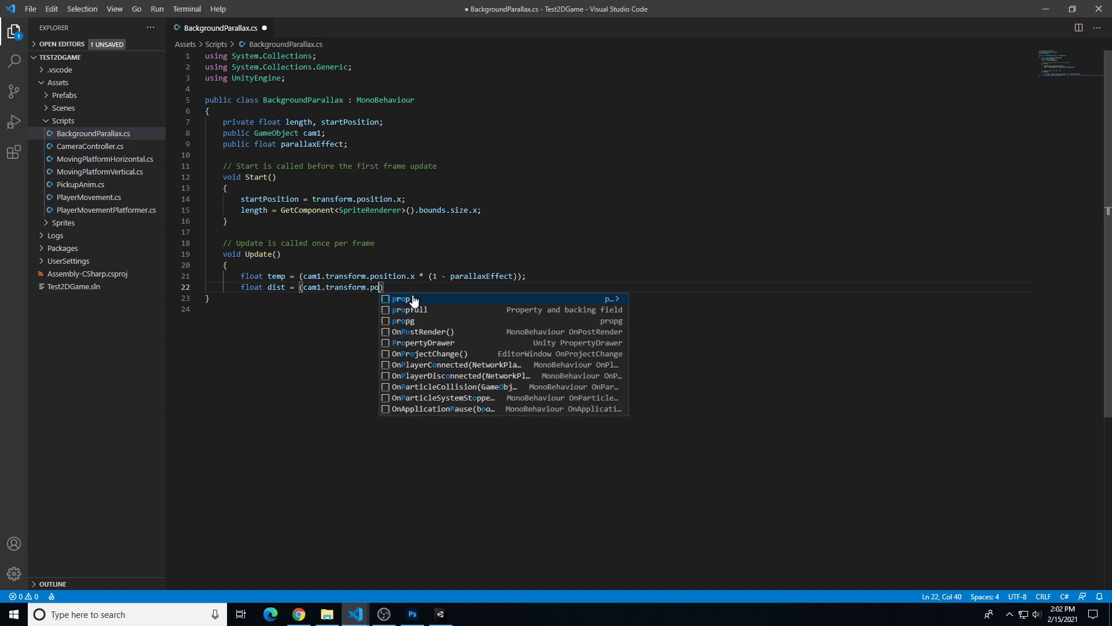
pyautogui.write(' * pa')
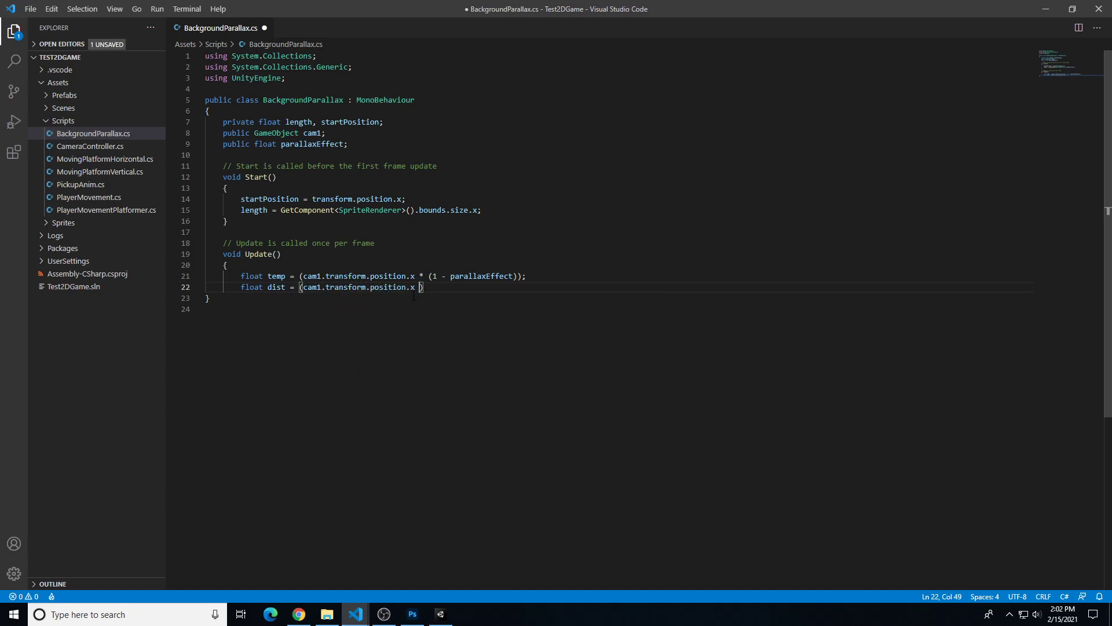
pyautogui.write('rallaxEffect')
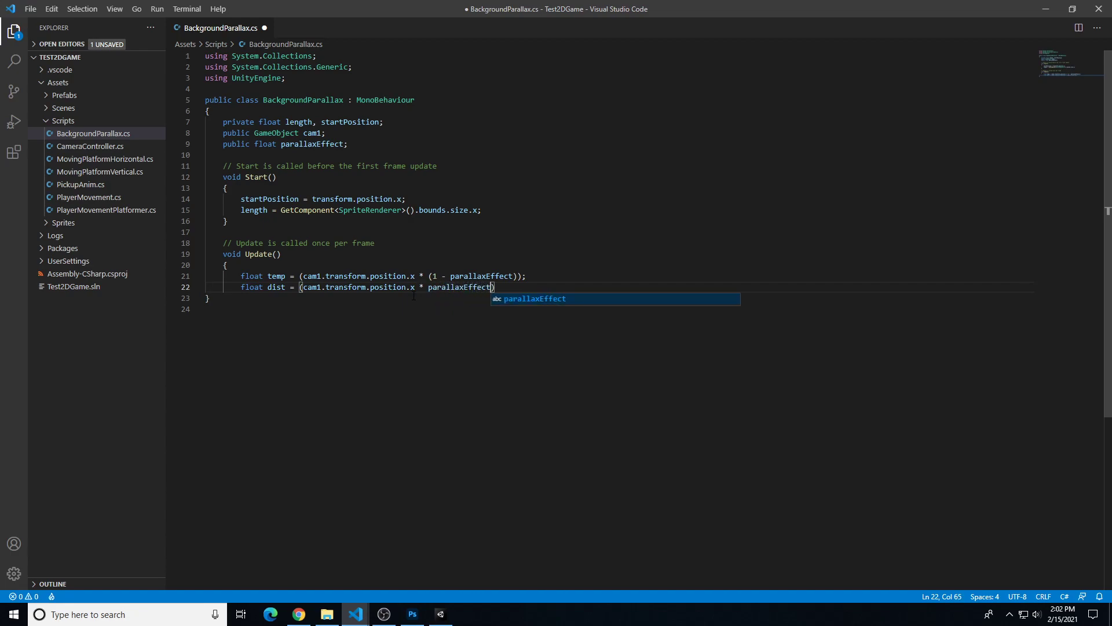
pyautogui.write(');')
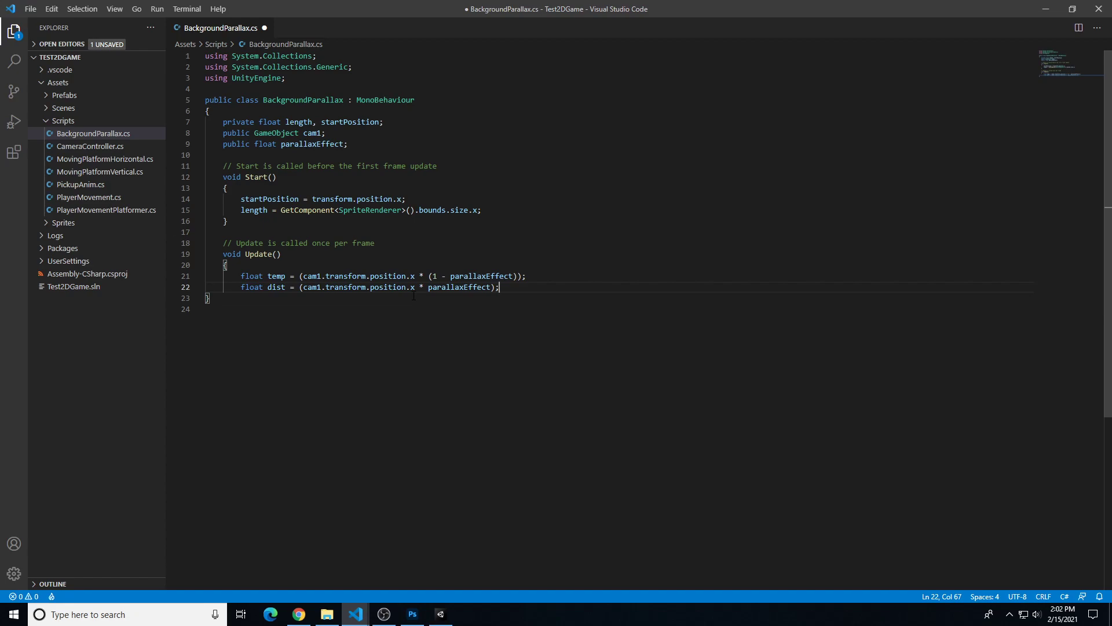
# Below the dist declaration, begin the position assignment with transform.position = new Vector3(startPosition +
pyautogui.press('Return')
pyautogui.write('tra')
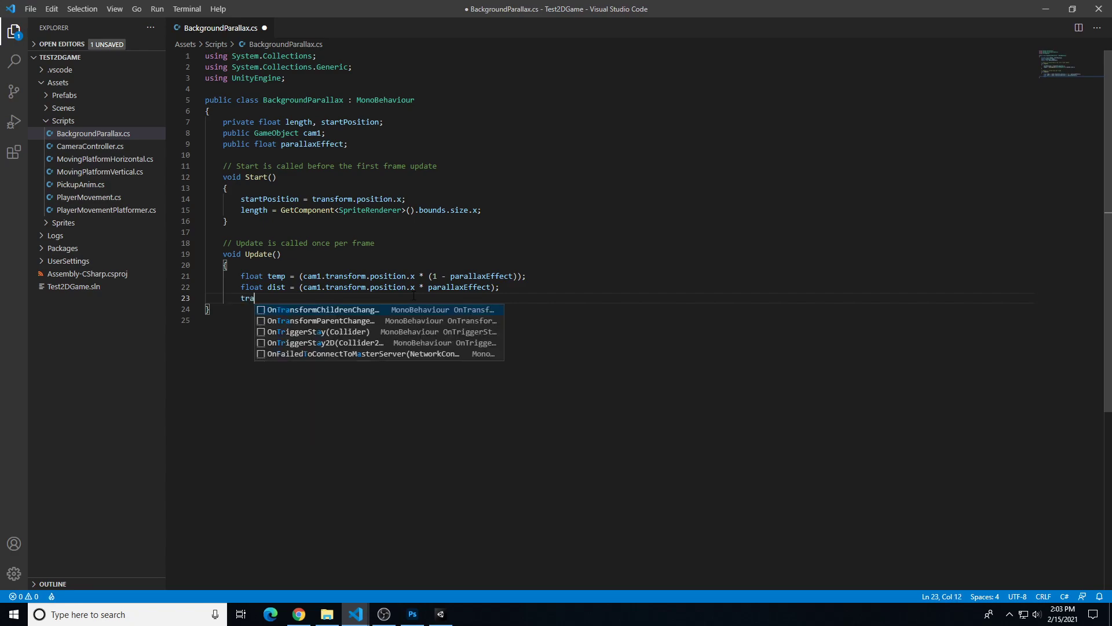
pyautogui.write('nsform.position')
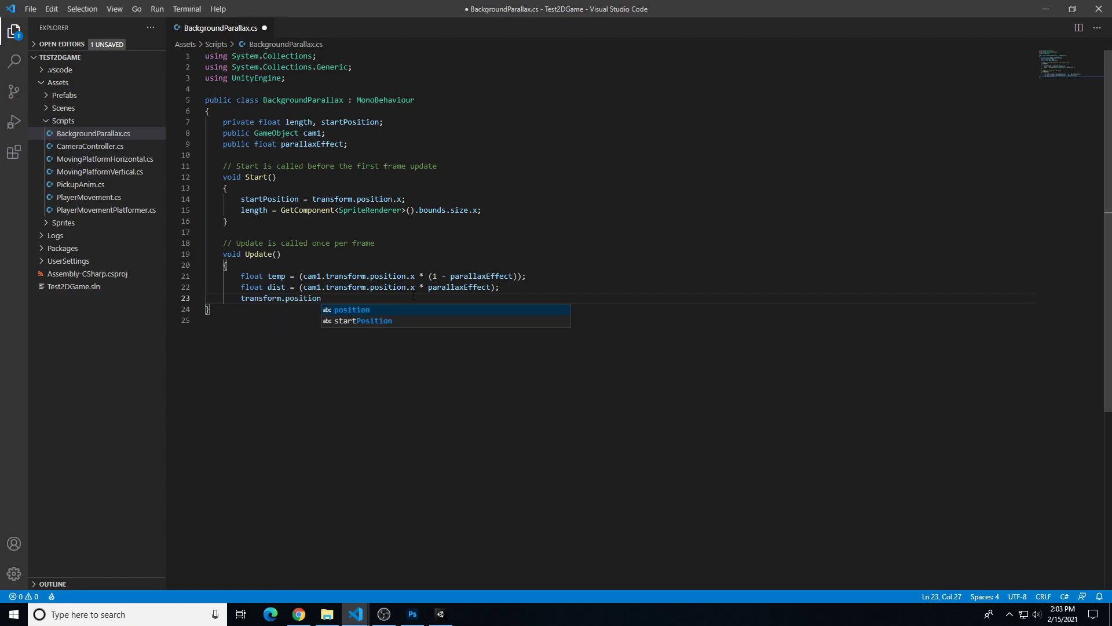
pyautogui.write(' = ne')
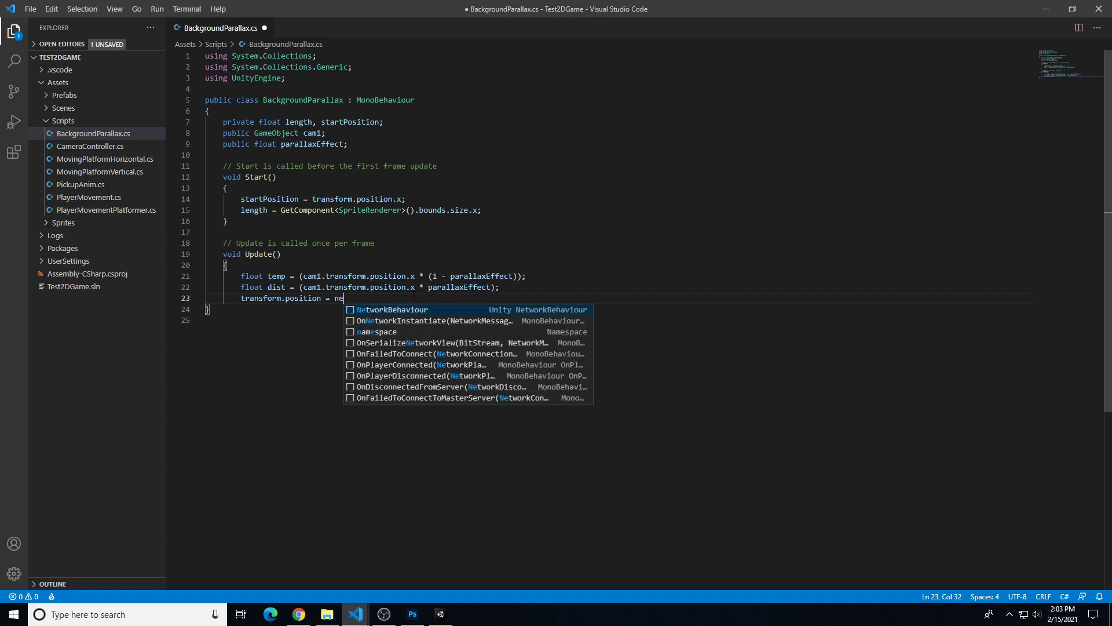
pyautogui.write('w Vector3')
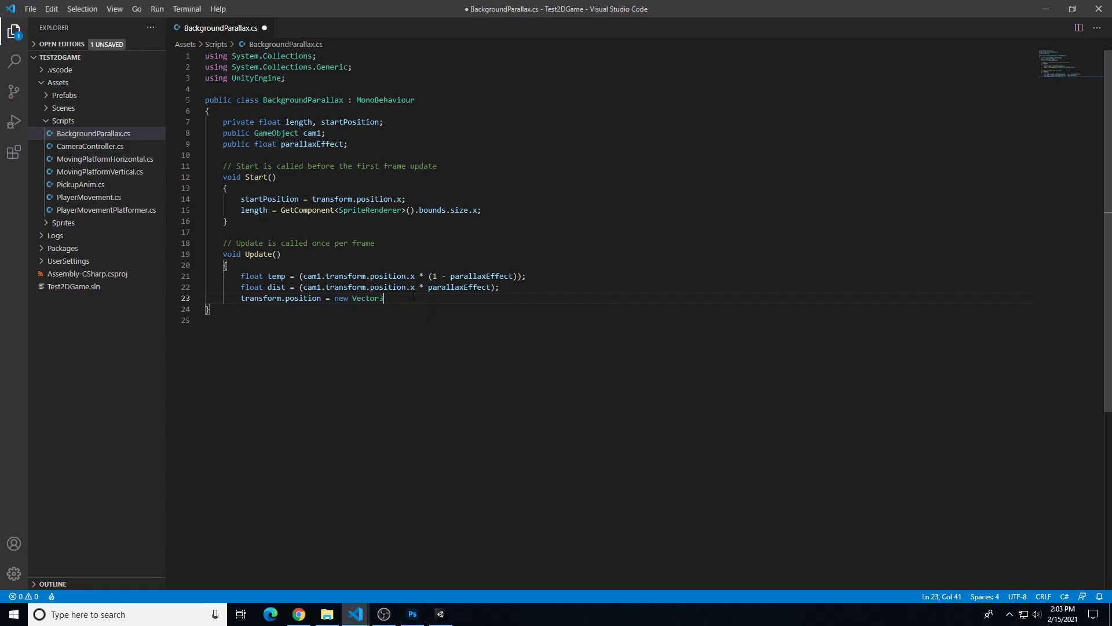
pyautogui.write('(')
pyautogui.write('startPOsition')
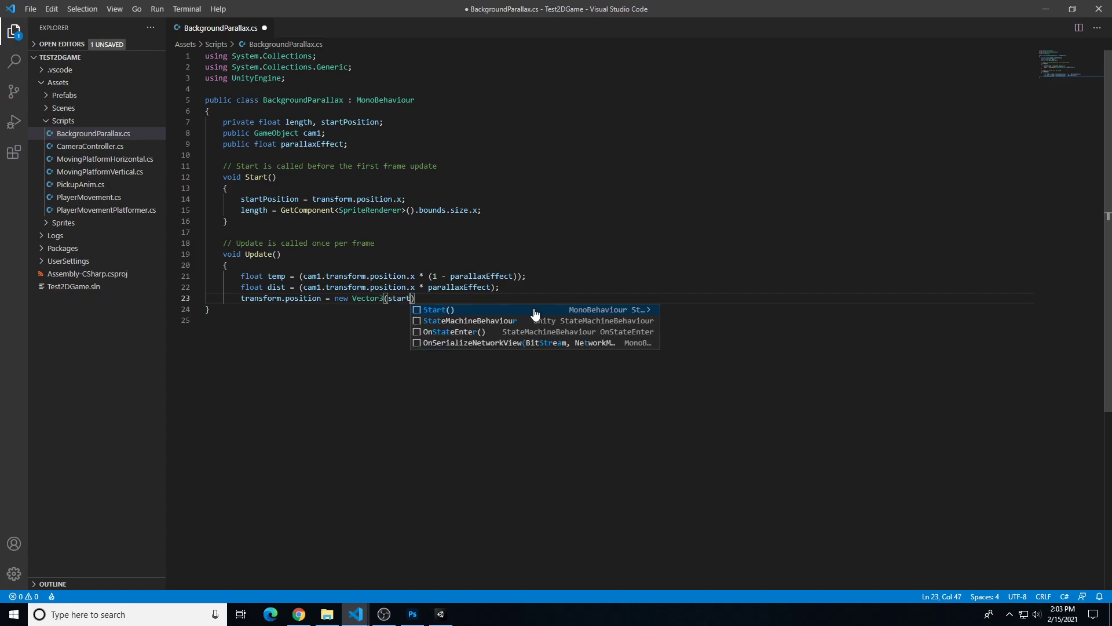
pyautogui.press('BackSpace')
pyautogui.press('BackSpace')
pyautogui.press('BackSpace')
pyautogui.press('BackSpace')
pyautogui.press('BackSpace')
pyautogui.press('BackSpace')
pyautogui.press('BackSpace')
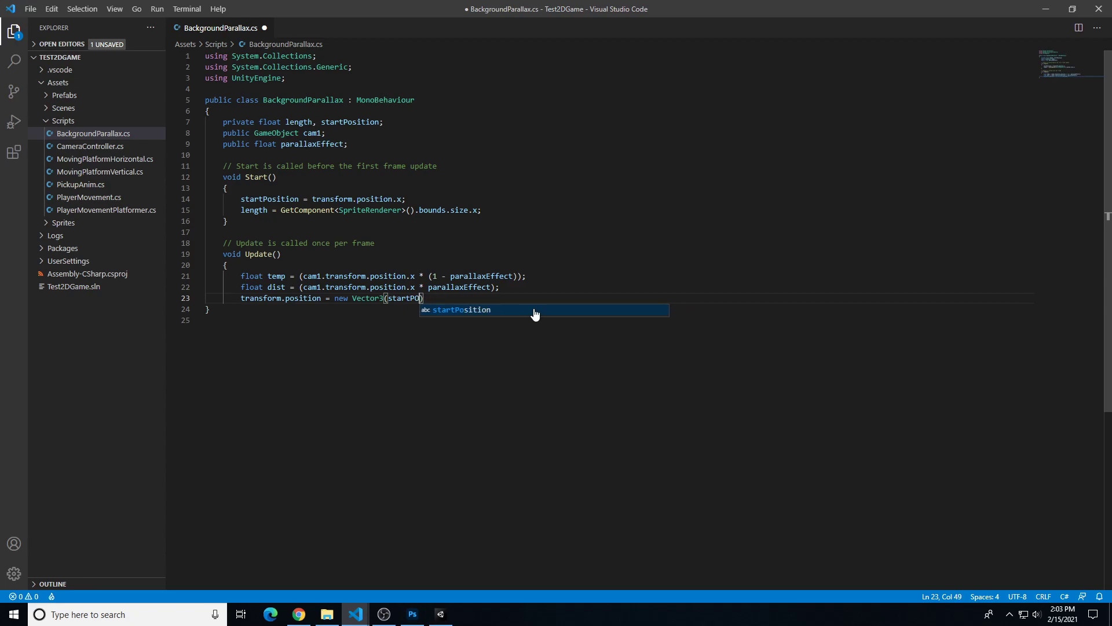
pyautogui.write('osition')
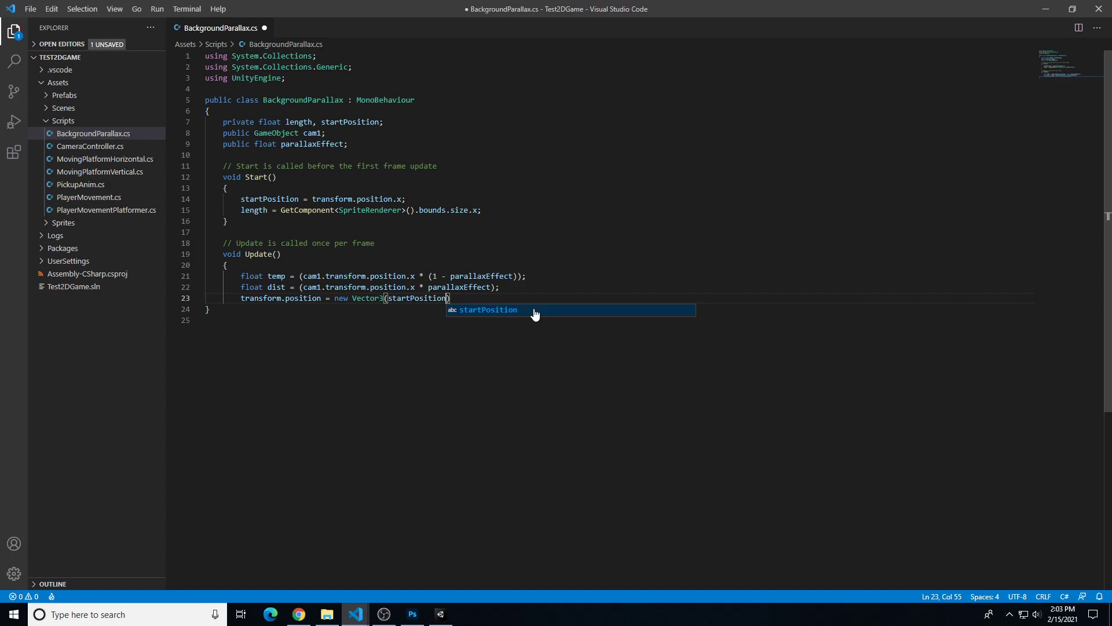
pyautogui.write(' +')
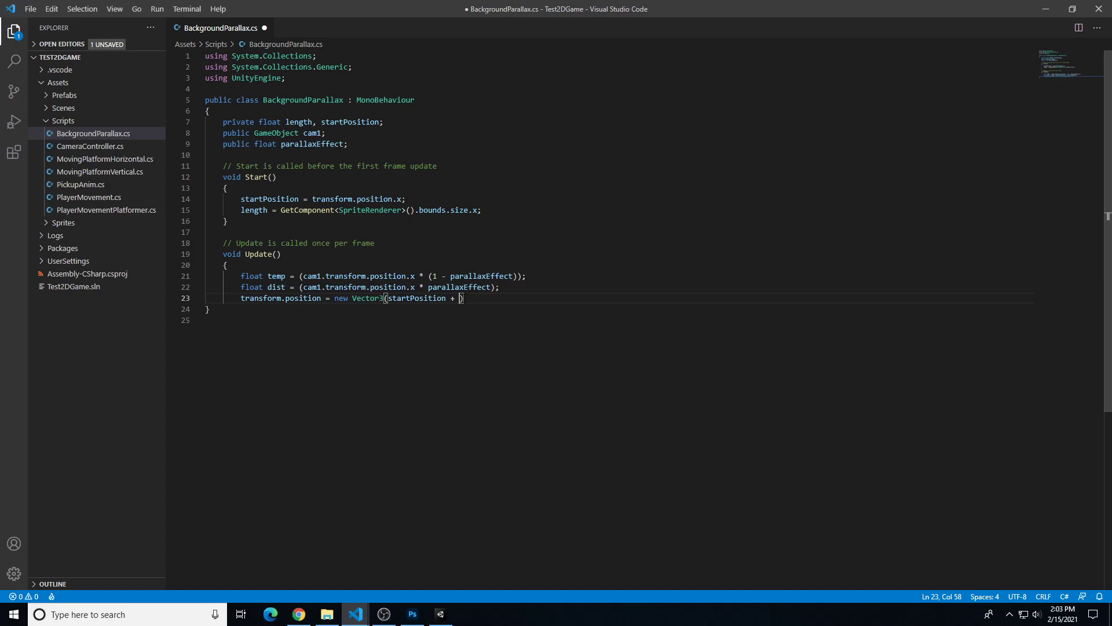
# Finish the Vector3 arguments after startPosition + with dist, transform.position.y, transform.position.z);
pyautogui.moveTo(464, 299); pyautogui.dragTo(460, 299)
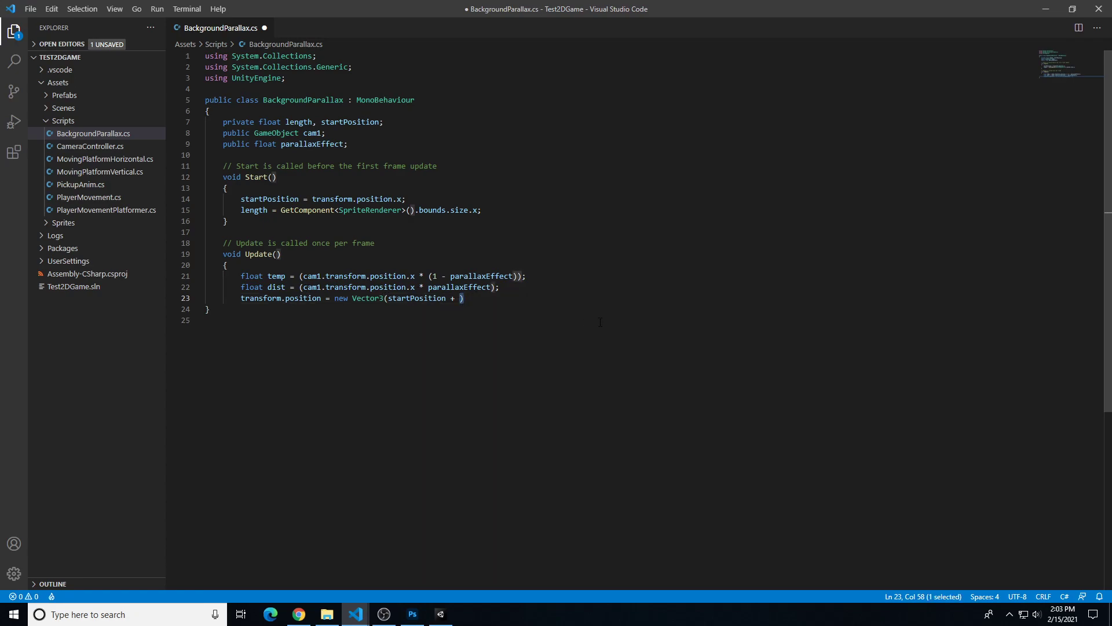
pyautogui.write('d')
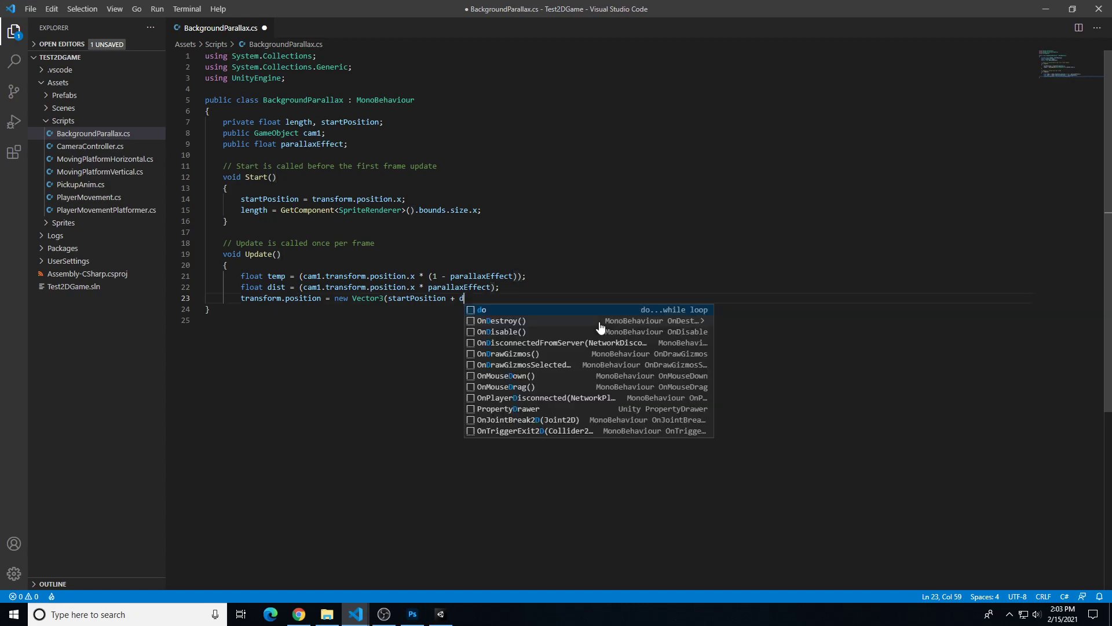
pyautogui.write('ist, ')
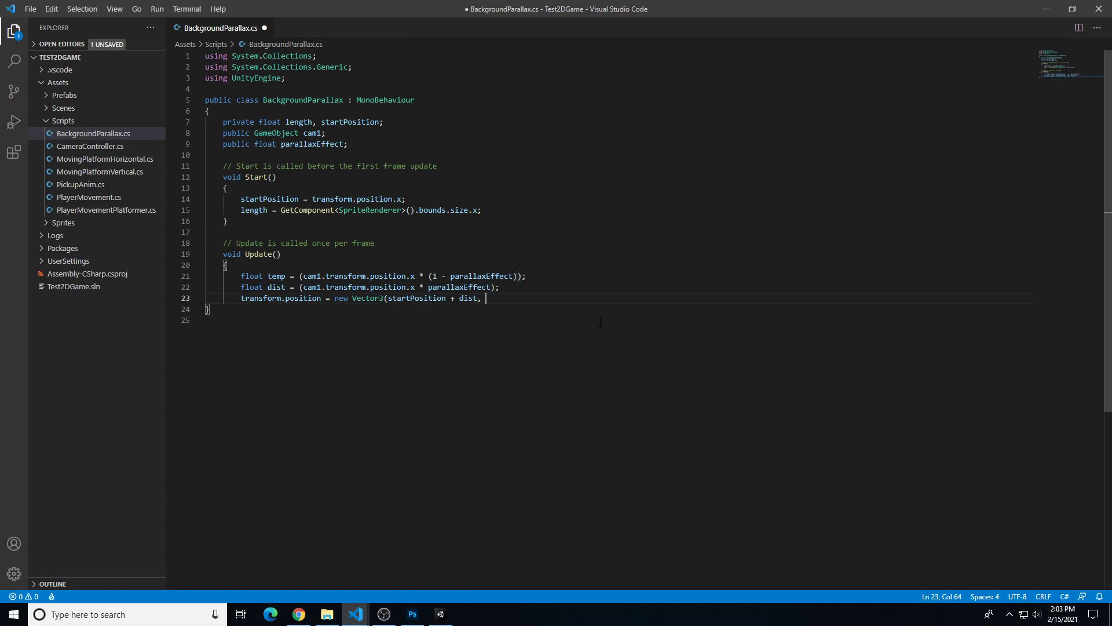
pyautogui.write('transform')
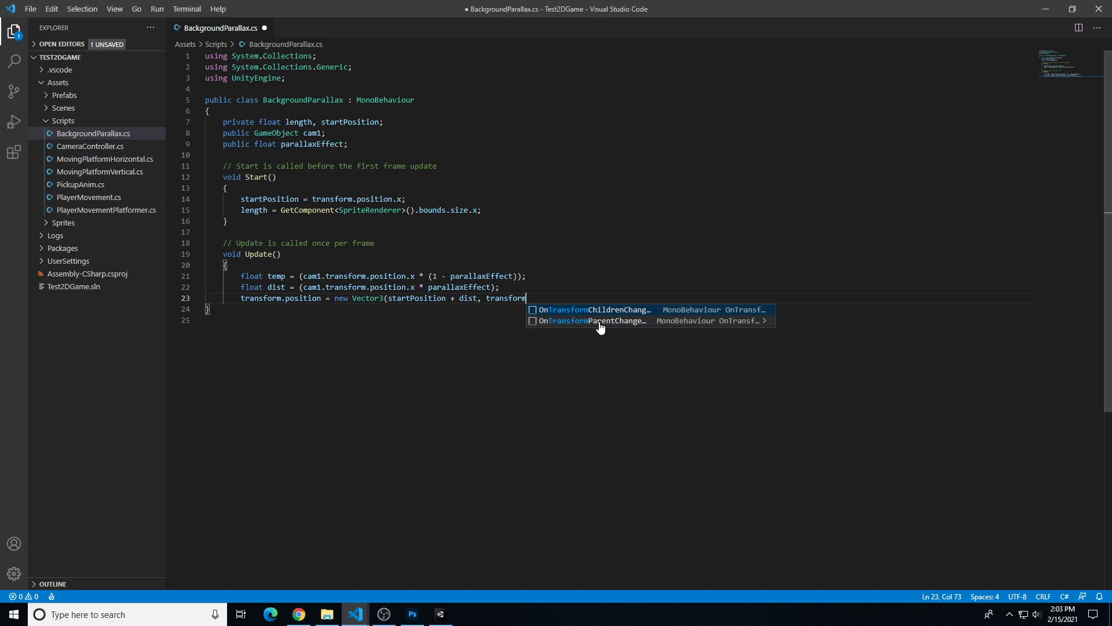
pyautogui.write('.position')
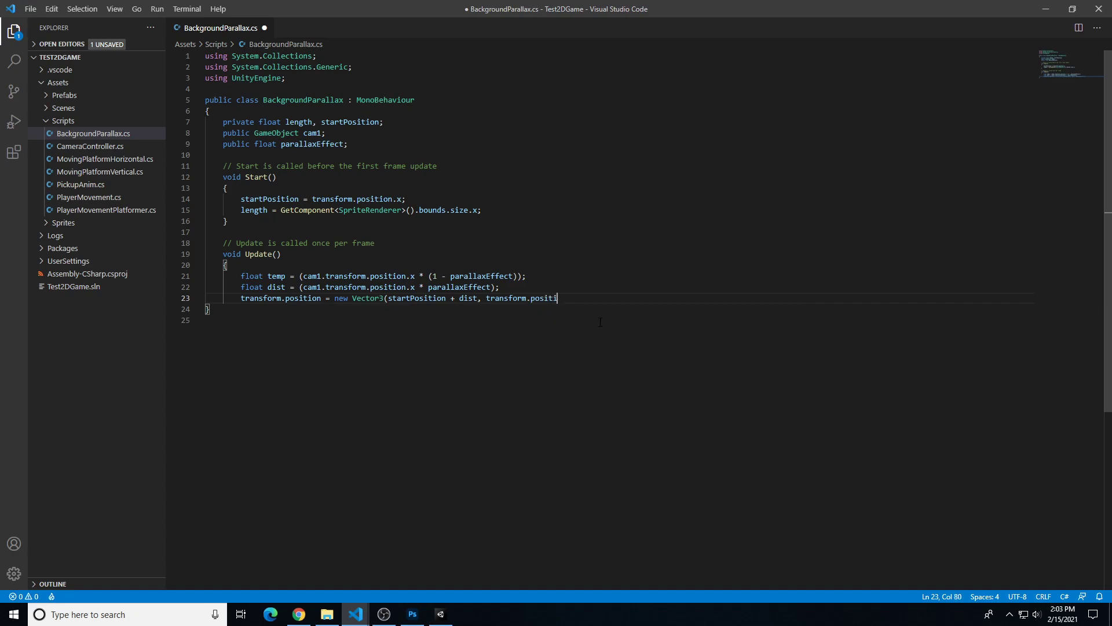
pyautogui.write('.y, transform.position.z')
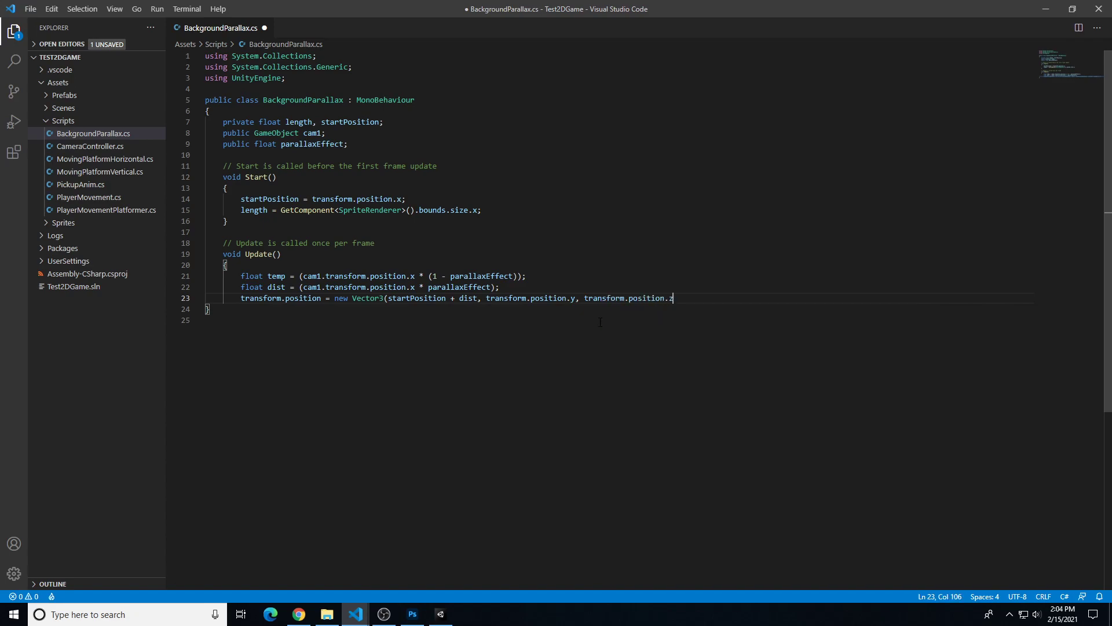
pyautogui.write(');')
# Leave a blank line below the position assignment and write the condition if (temp > startPosition + length)
pyautogui.press('Return')
pyautogui.press('Return')
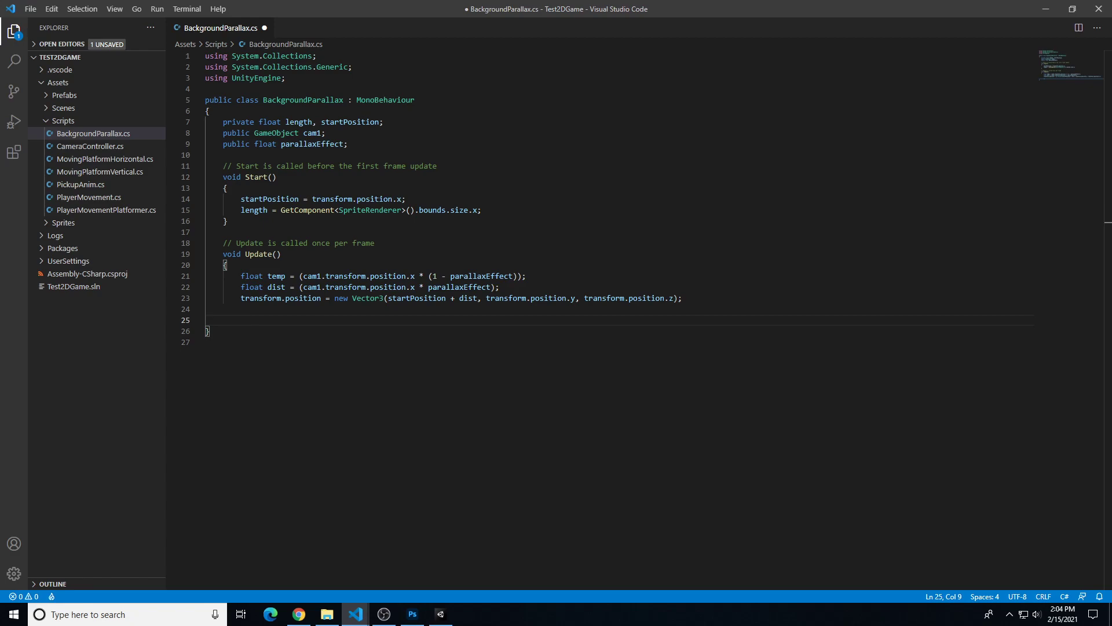
pyautogui.write('if (')
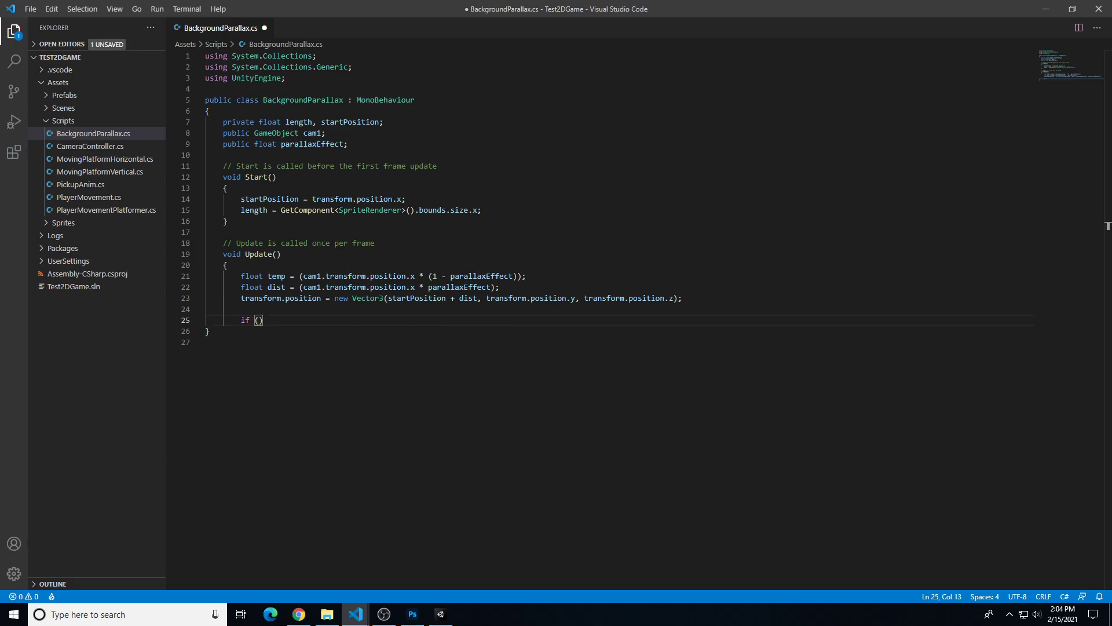
pyautogui.write('temp')
pyautogui.moveTo(527, 276); pyautogui.dragTo(210, 276)
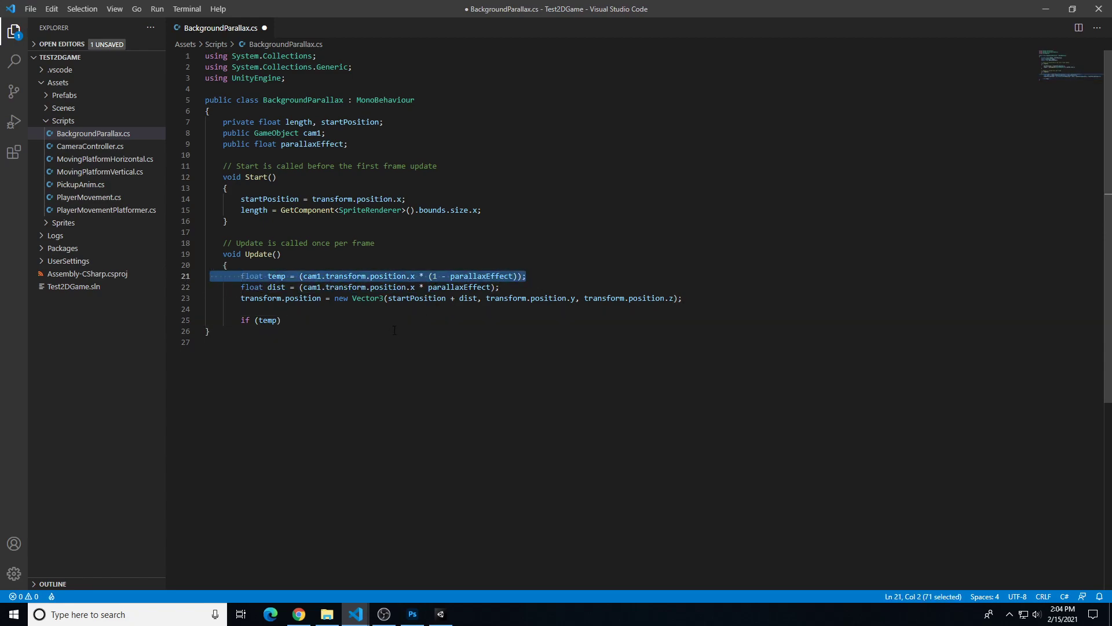
pyautogui.click(359, 329)
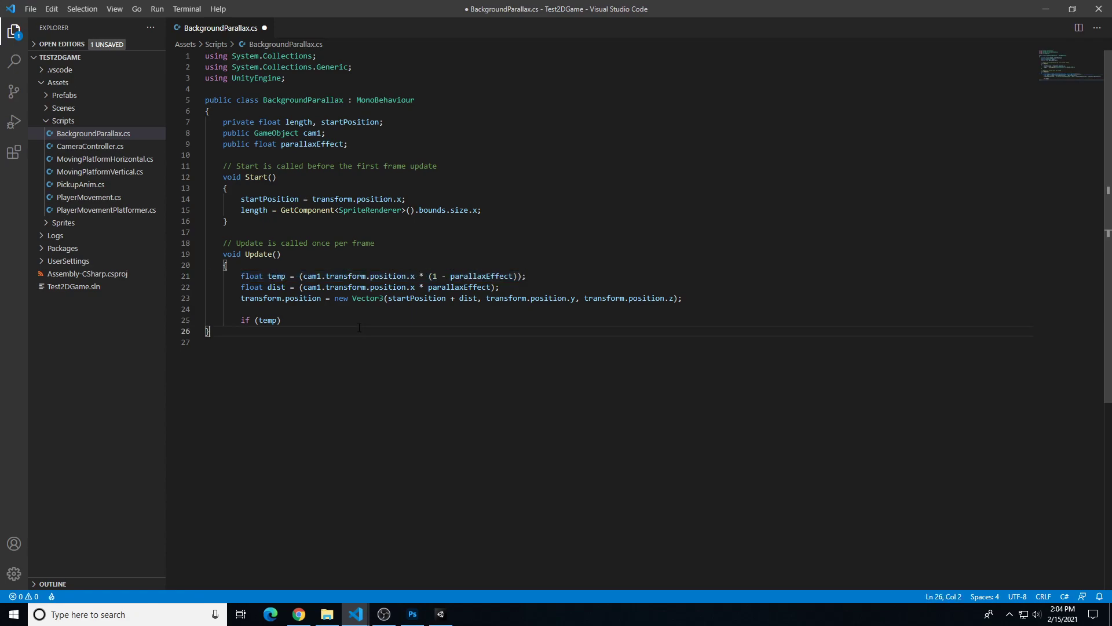
pyautogui.click(278, 320)
pyautogui.write('> startPosition + length')
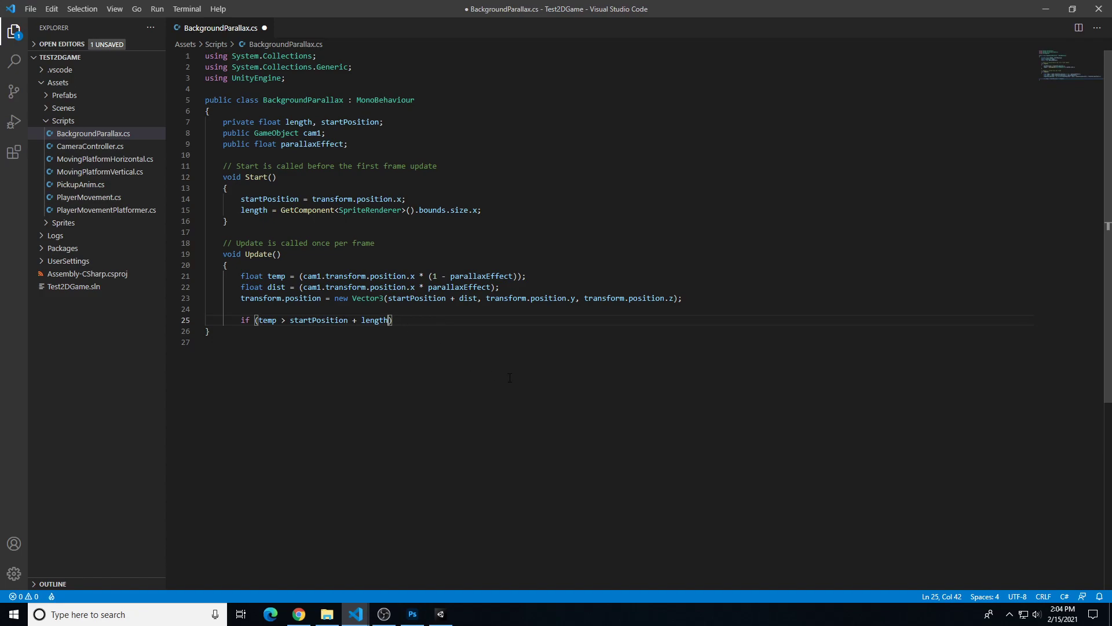
# Add a braced body to the if (temp > startPosition + length) condition containing startPosition += length;
pyautogui.press('Return')
pyautogui.write('{')
pyautogui.press('Return')
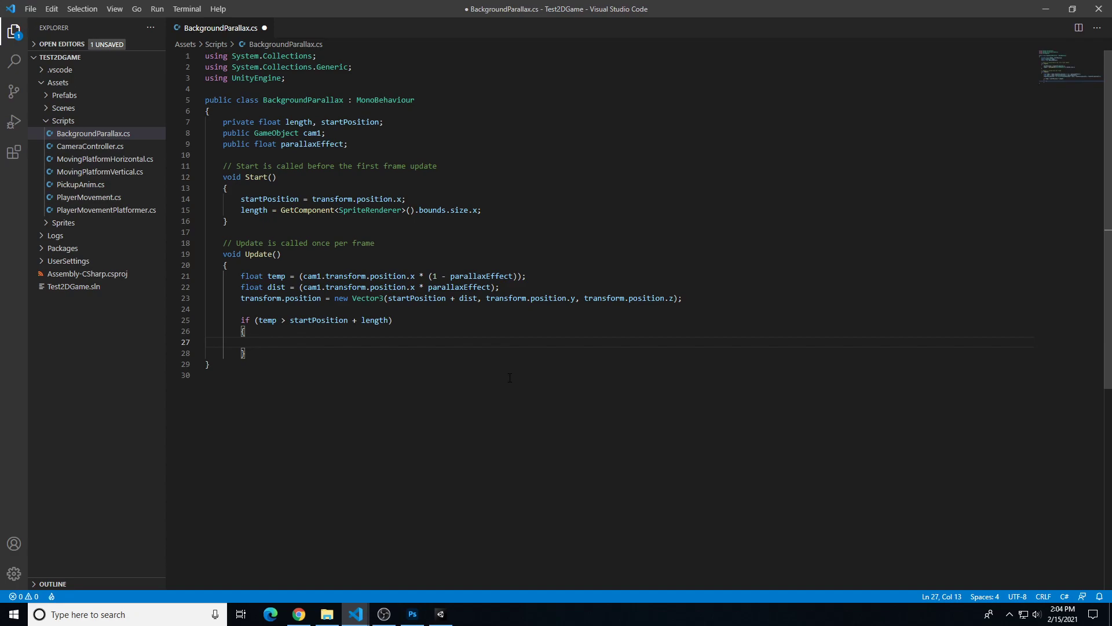
pyautogui.write('start')
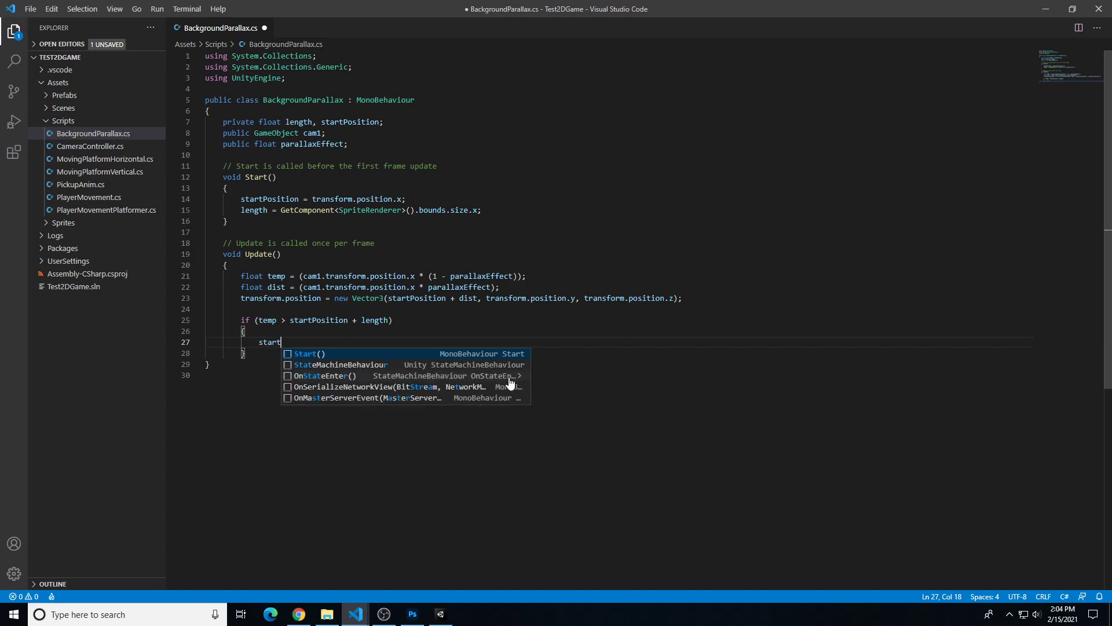
pyautogui.write('Position +')
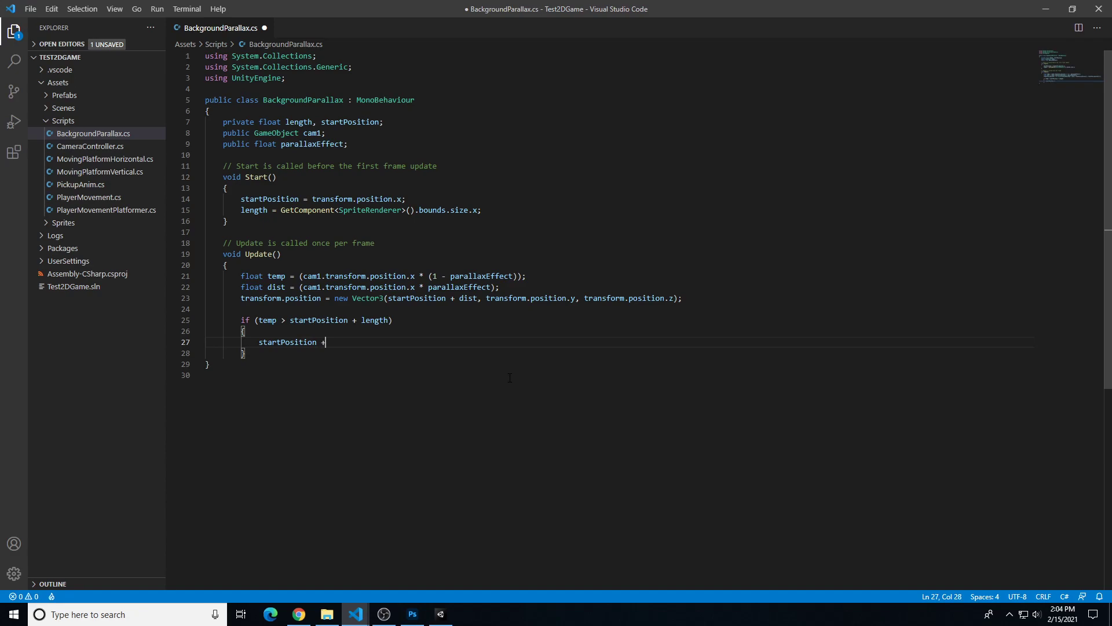
pyautogui.write('= length;')
# Below the if block, write else if (temp < startPosition - length) and open a braced body for it
pyautogui.press('Down')
pyautogui.press('Return')
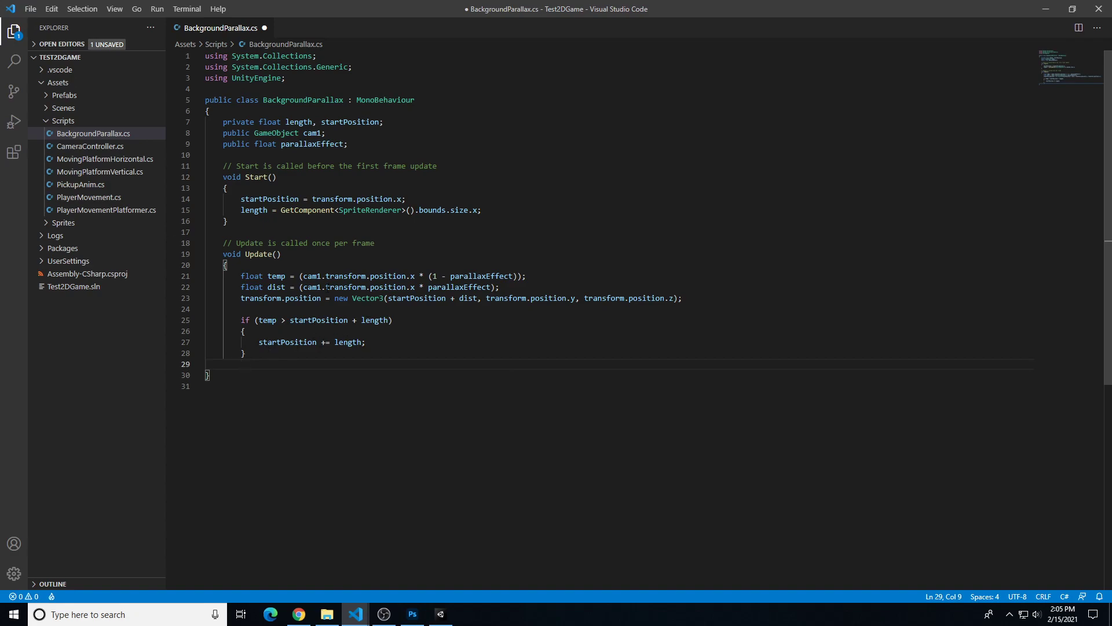
pyautogui.write('el')
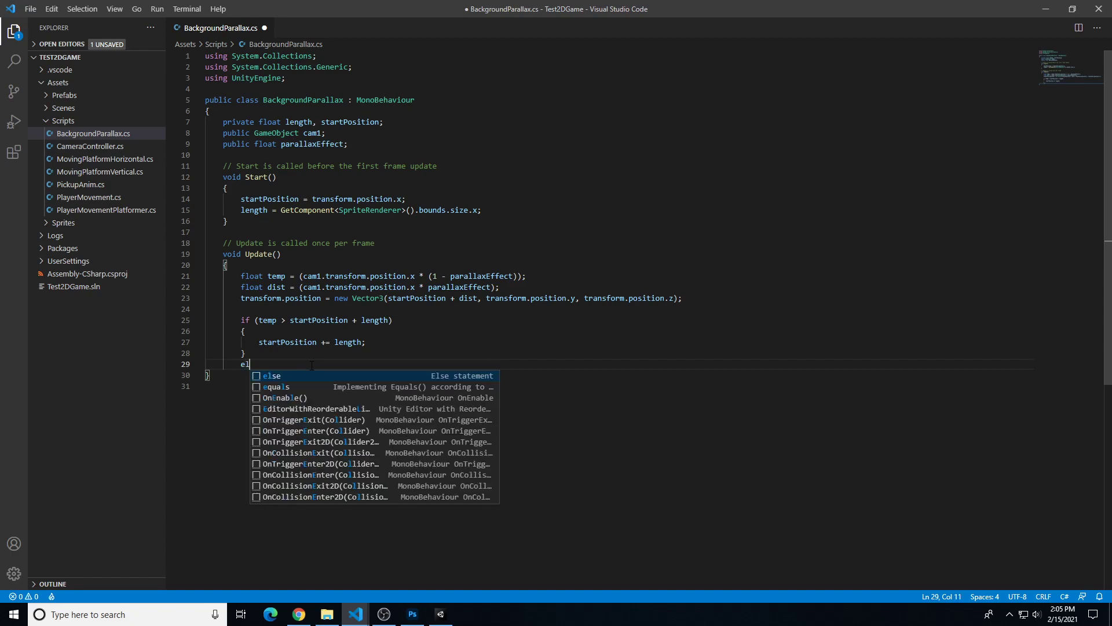
pyautogui.write('se if ')
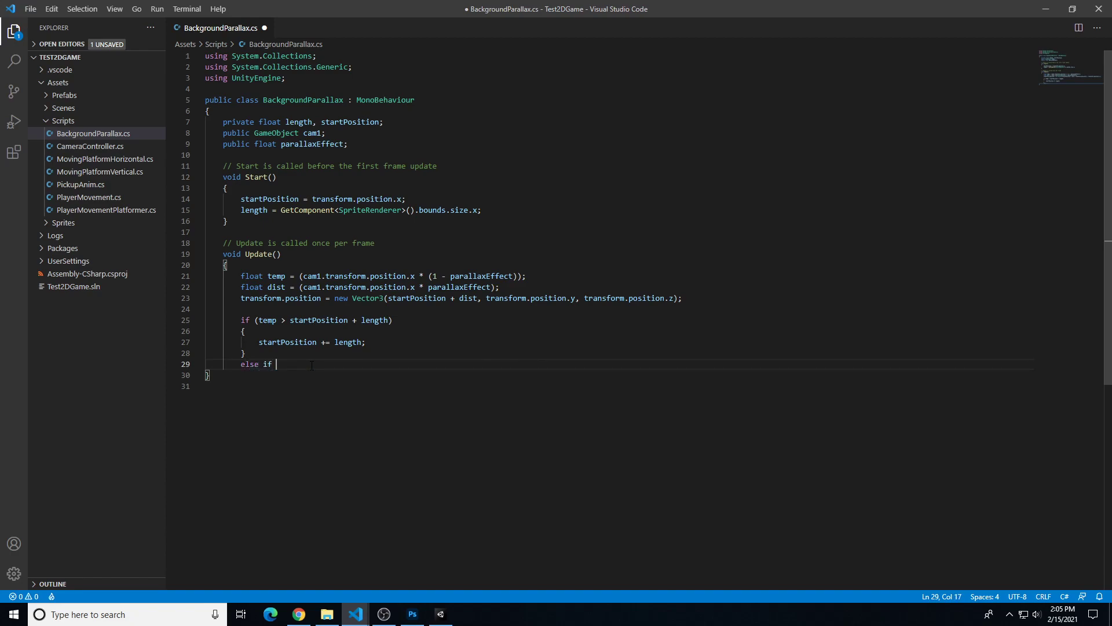
pyautogui.write('(temp < startPosition - length')
pyautogui.press('Return')
pyautogui.write('{')
pyautogui.press('Return')
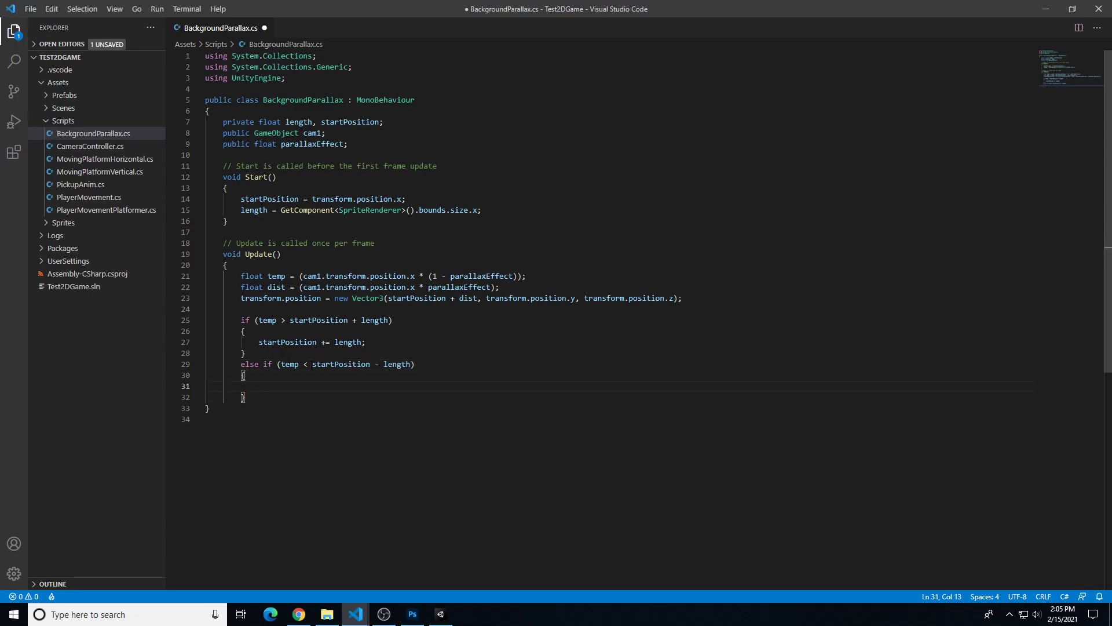
# Fill the else if body with startPosition -=length; and save the script
pyautogui.write('star')
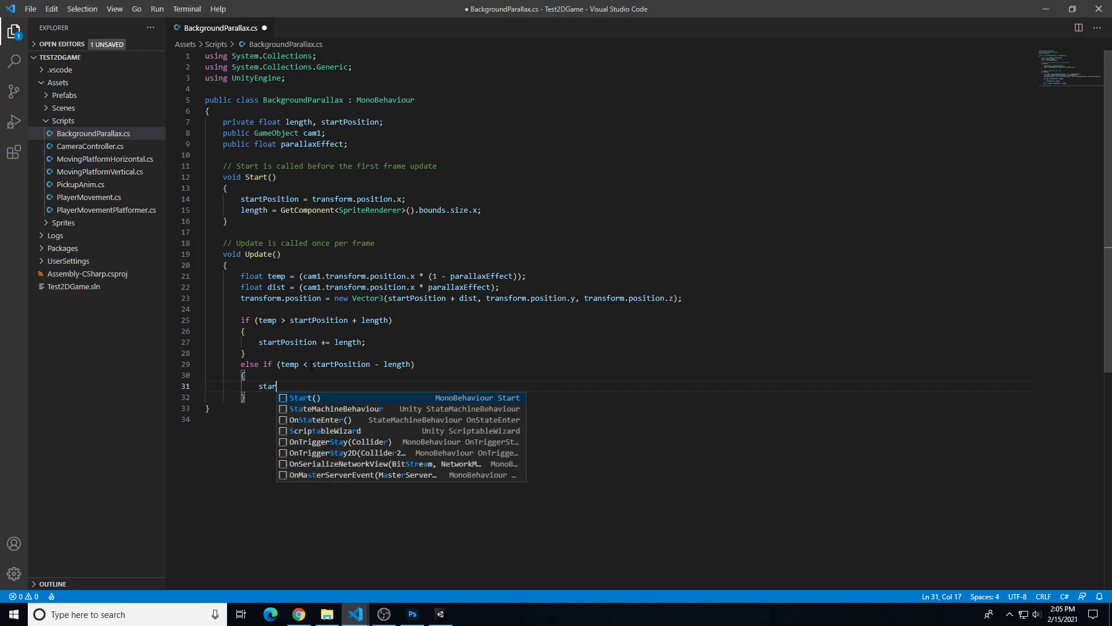
pyautogui.write('tPosition ')
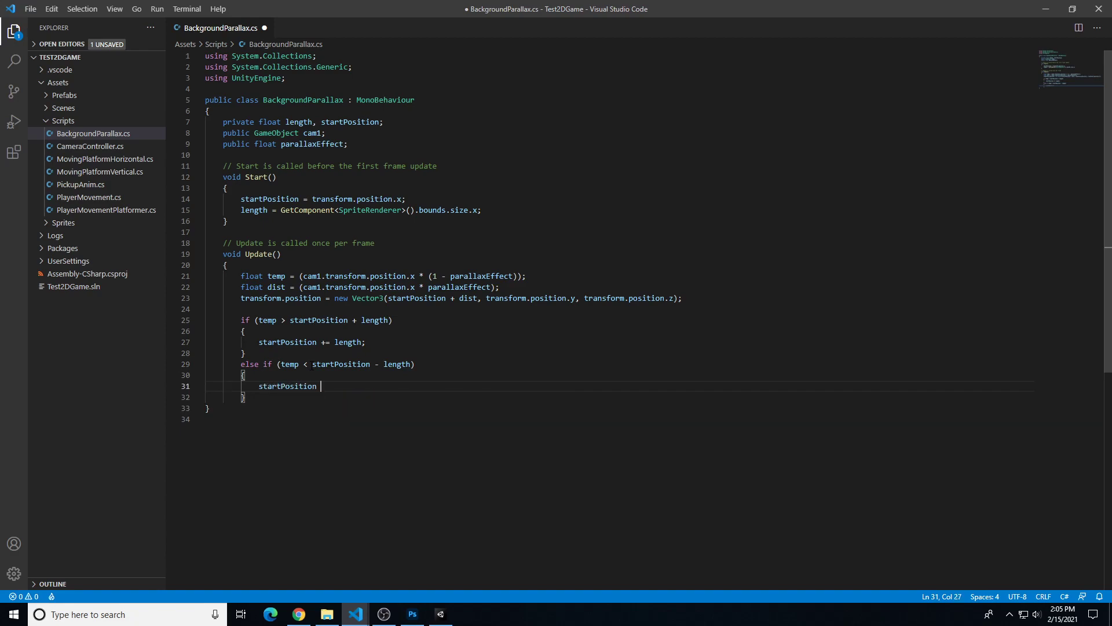
pyautogui.write('-=length;')
pyautogui.moveTo(428, 286); pyautogui.dragTo(491, 286)
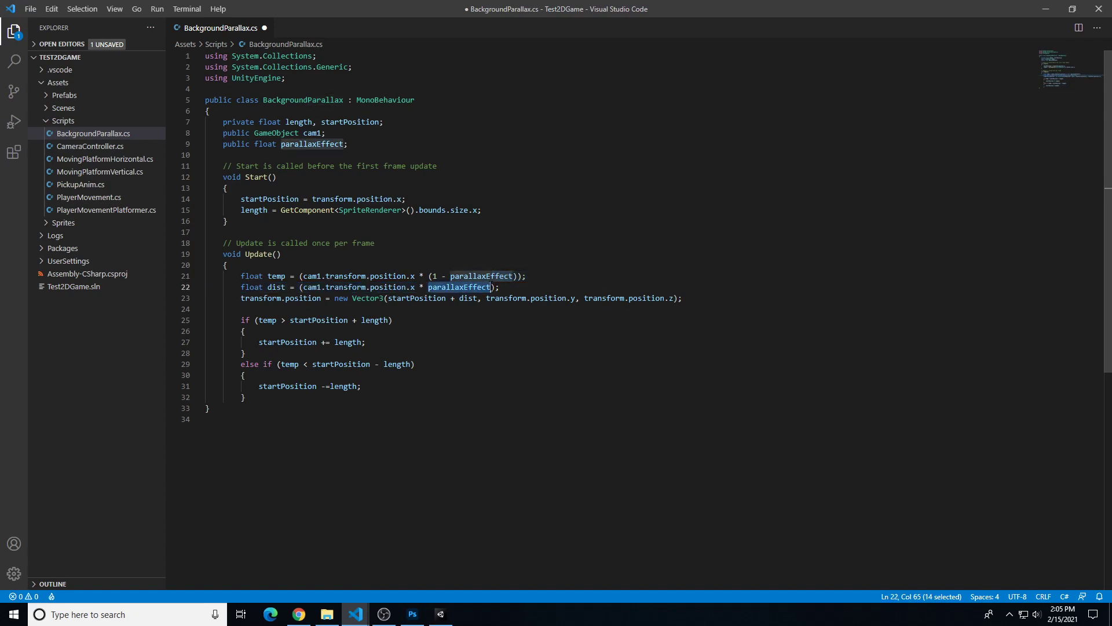
pyautogui.click(507, 287)
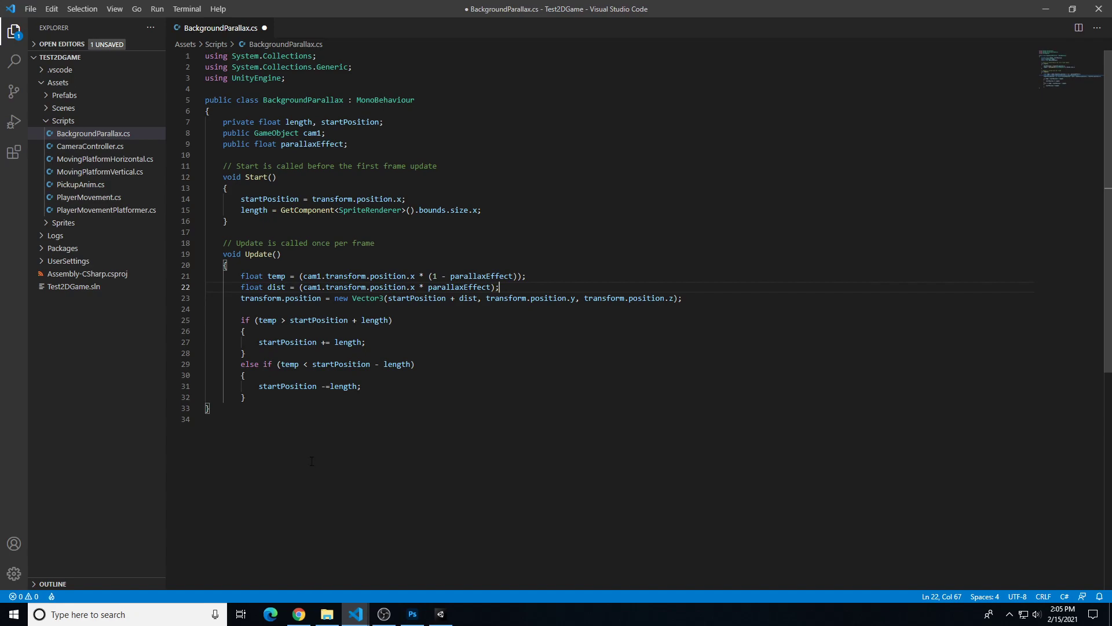
pyautogui.click(376, 398)
pyautogui.hotkey('ctrl', 's')
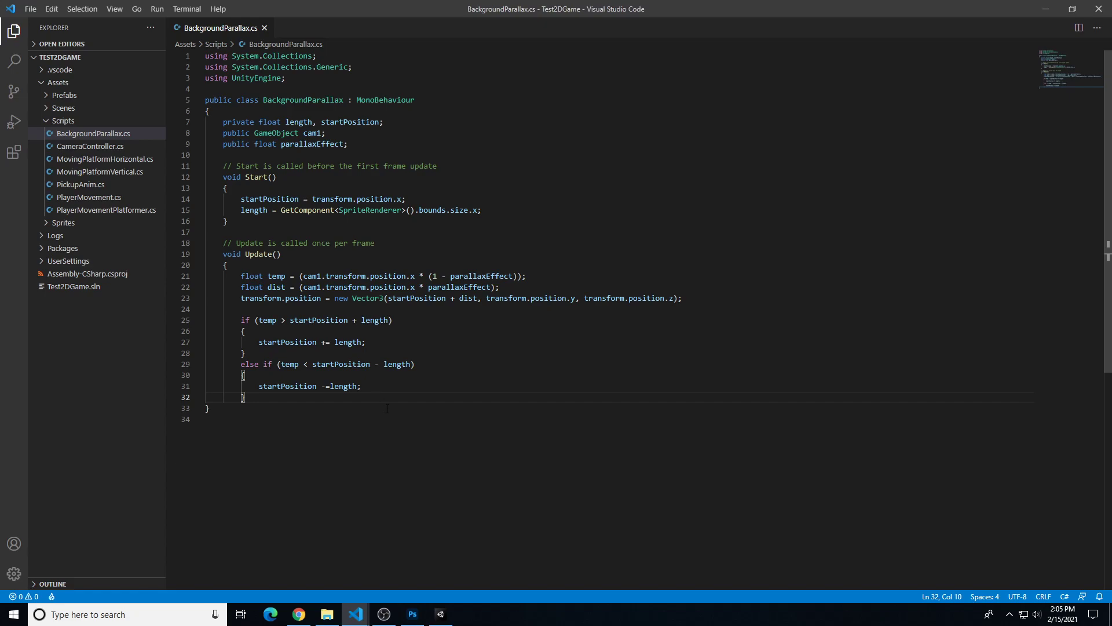
# Check the script for compile errors in Unity, return to Visual Studio Code, and add the missing closing brace of Update(), saving the file
pyautogui.click(441, 617)
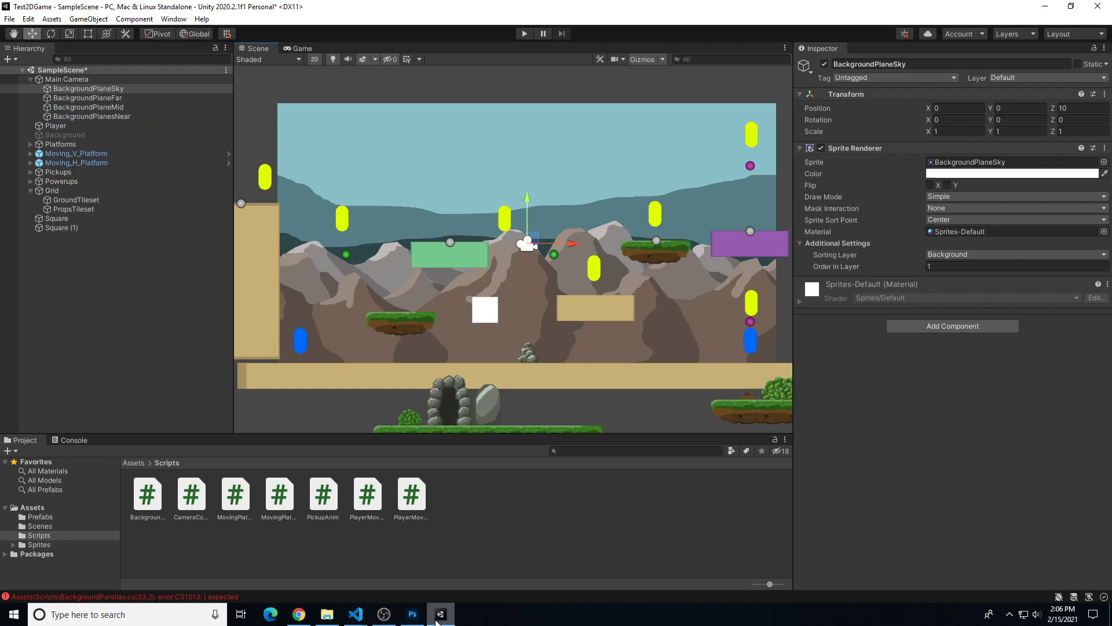
pyautogui.moveTo(413, 617)
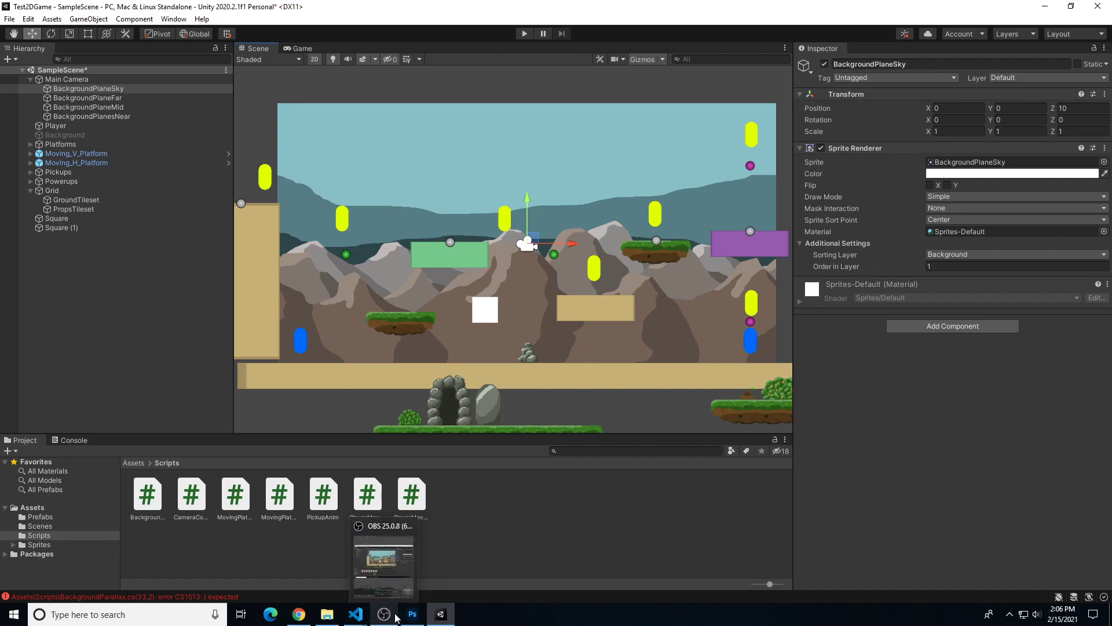
pyautogui.moveTo(356, 615)
pyautogui.click(397, 581)
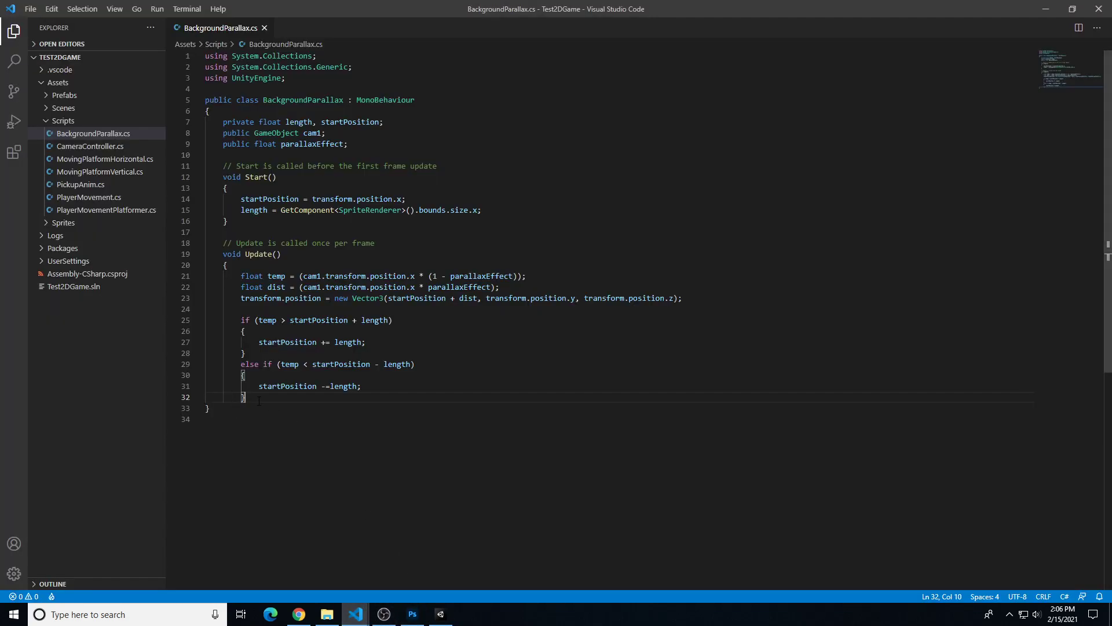
pyautogui.press('Return')
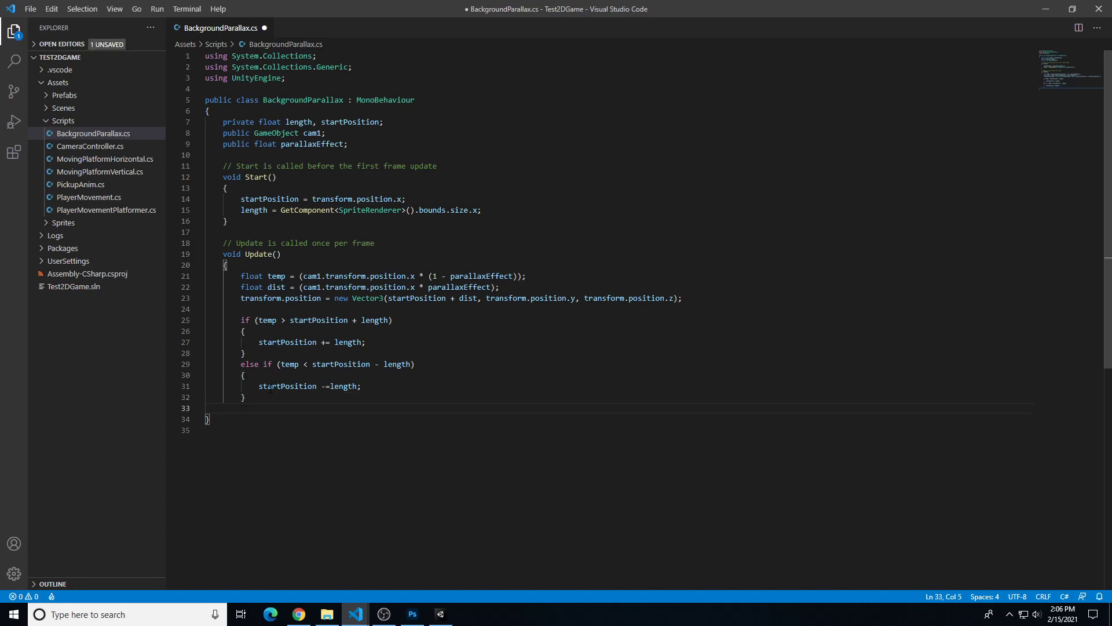
pyautogui.write('}')
pyautogui.hotkey('ctrl', 's')
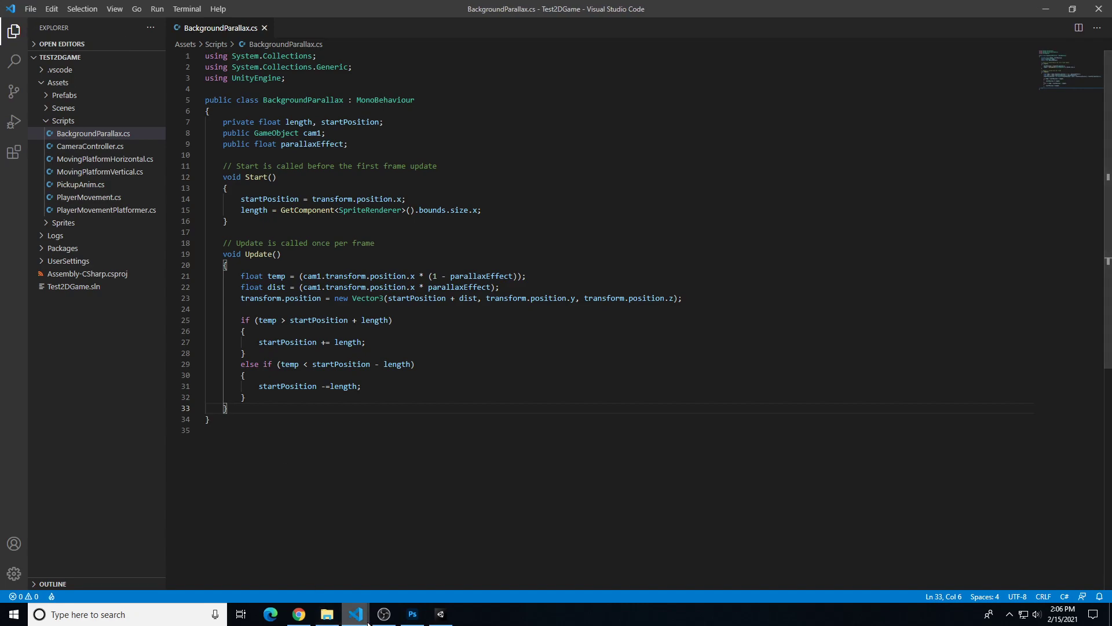
# Switch to Unity and duplicate the four background planes from BackgroundPlaneSky to BackgroundPlanesNear under Main Camera
pyautogui.click(440, 613)
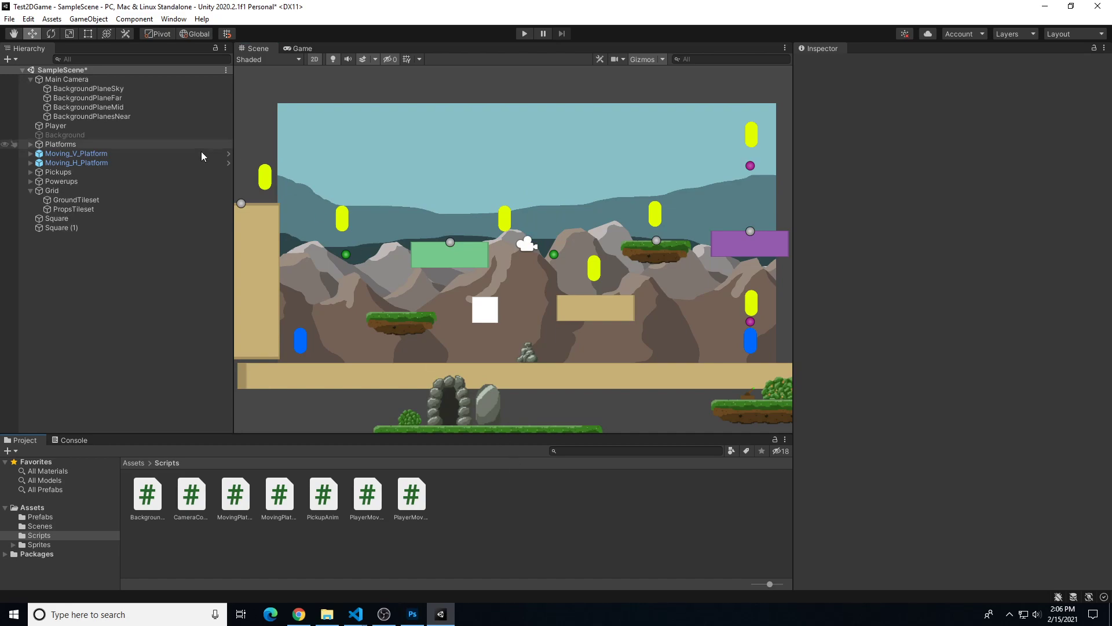
pyautogui.click(82, 90)
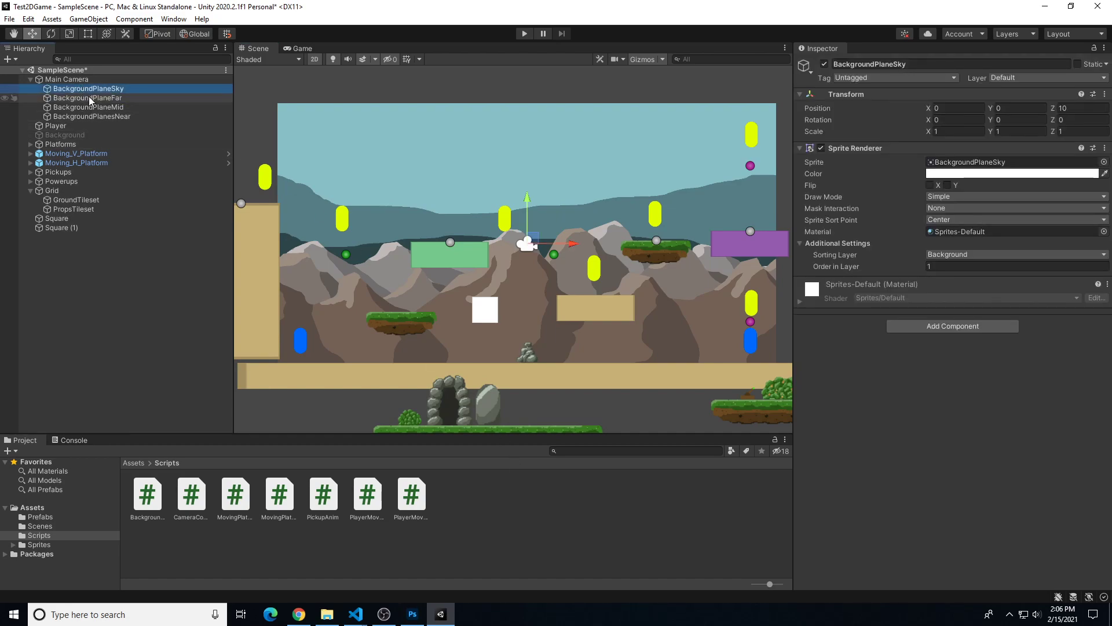
pyautogui.scroll(-5, 367, 236)
pyautogui.scroll(-1, 400, 244)
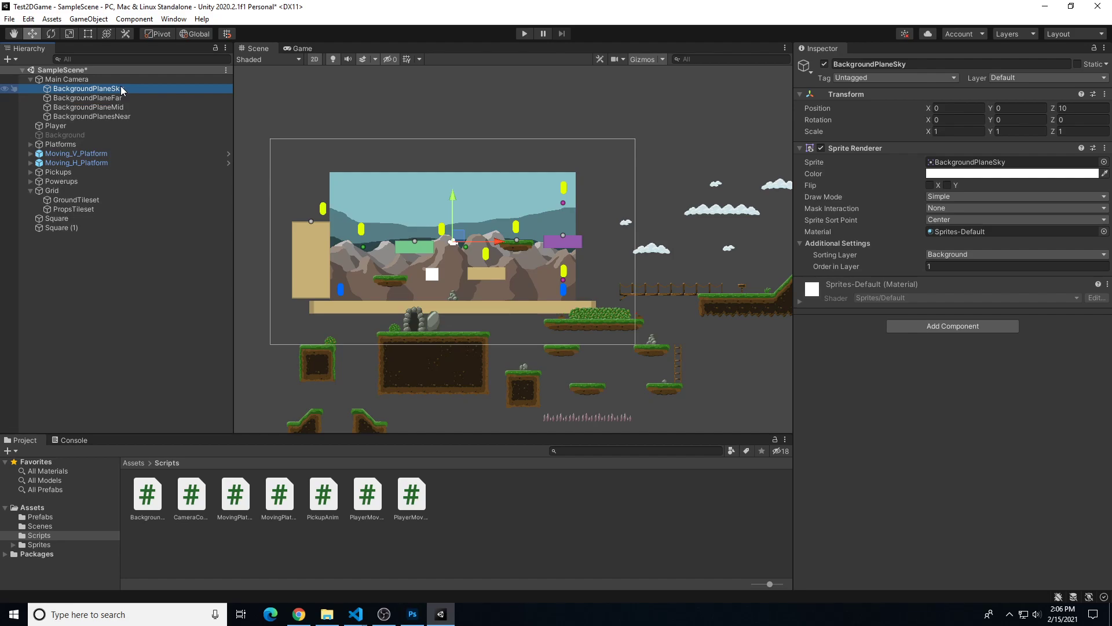
pyautogui.keyDown('shift'); pyautogui.click(121, 118); pyautogui.keyUp('shift')
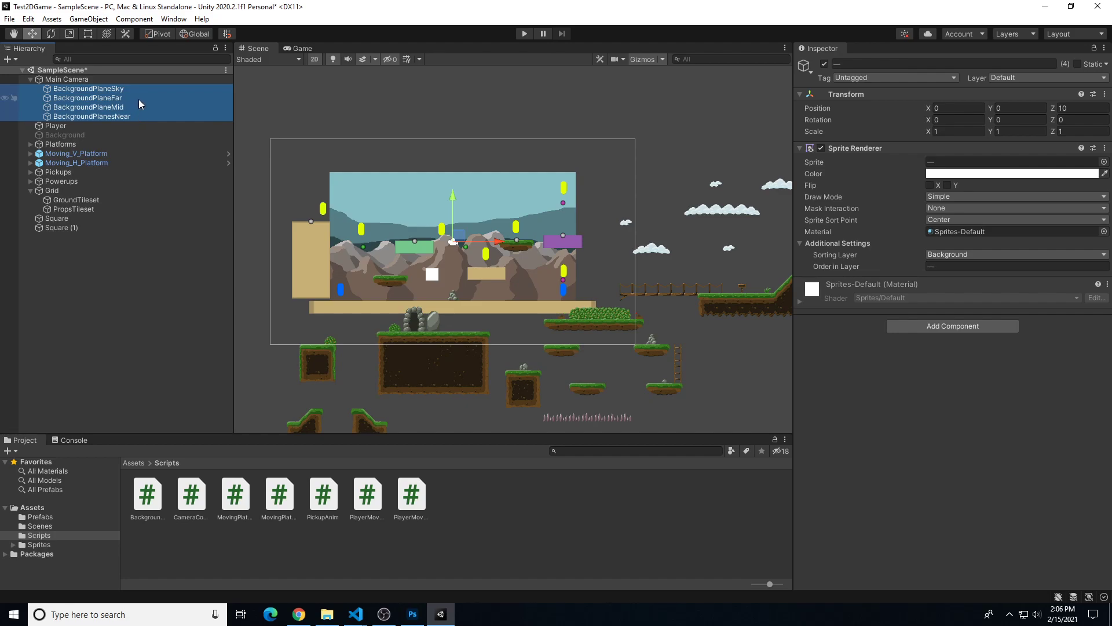
pyautogui.rightClick(137, 100)
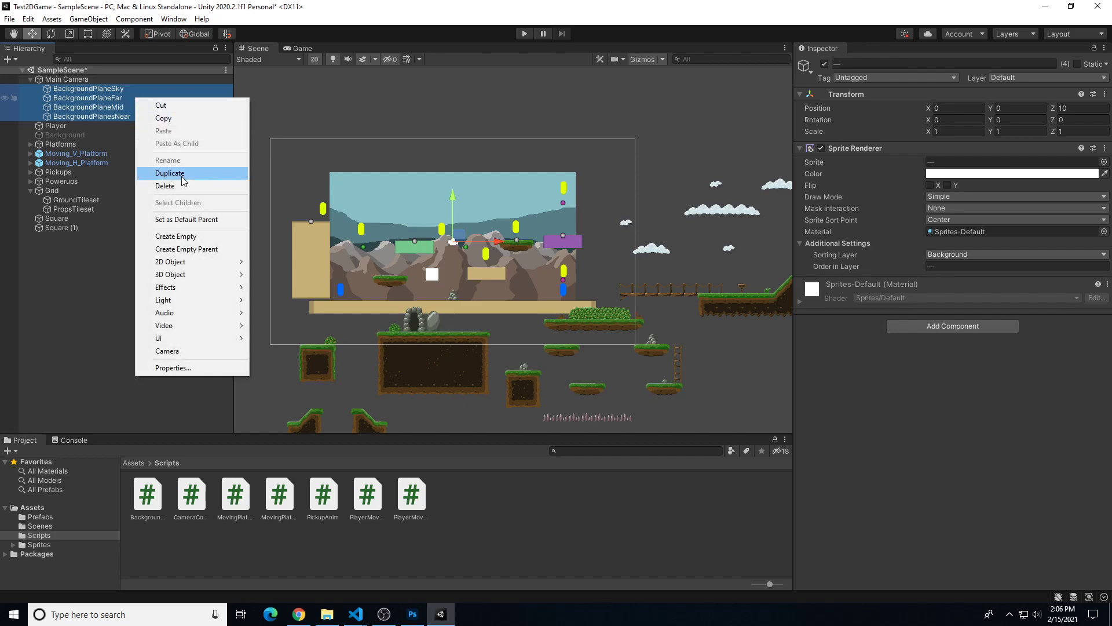
pyautogui.click(182, 174)
# Move the four duplicated (1) background planes together along X to about 19.14, beside the original background
pyautogui.click(517, 240)
pyautogui.click(122, 127)
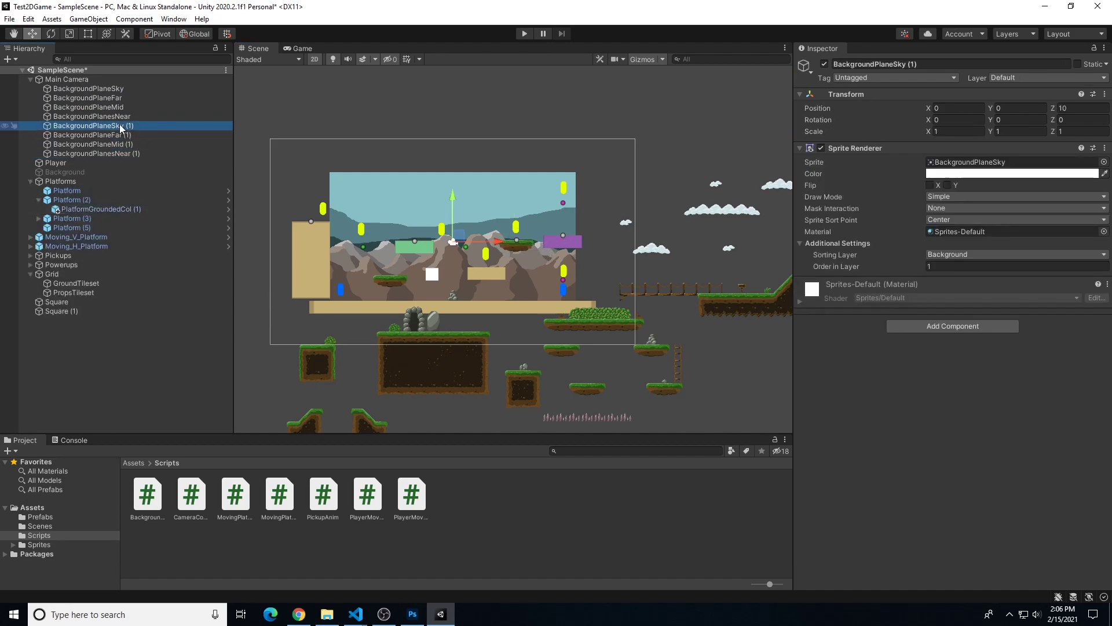
pyautogui.keyDown('shift'); pyautogui.click(134, 152); pyautogui.keyUp('shift')
pyautogui.moveTo(498, 241); pyautogui.dragTo(740, 225)
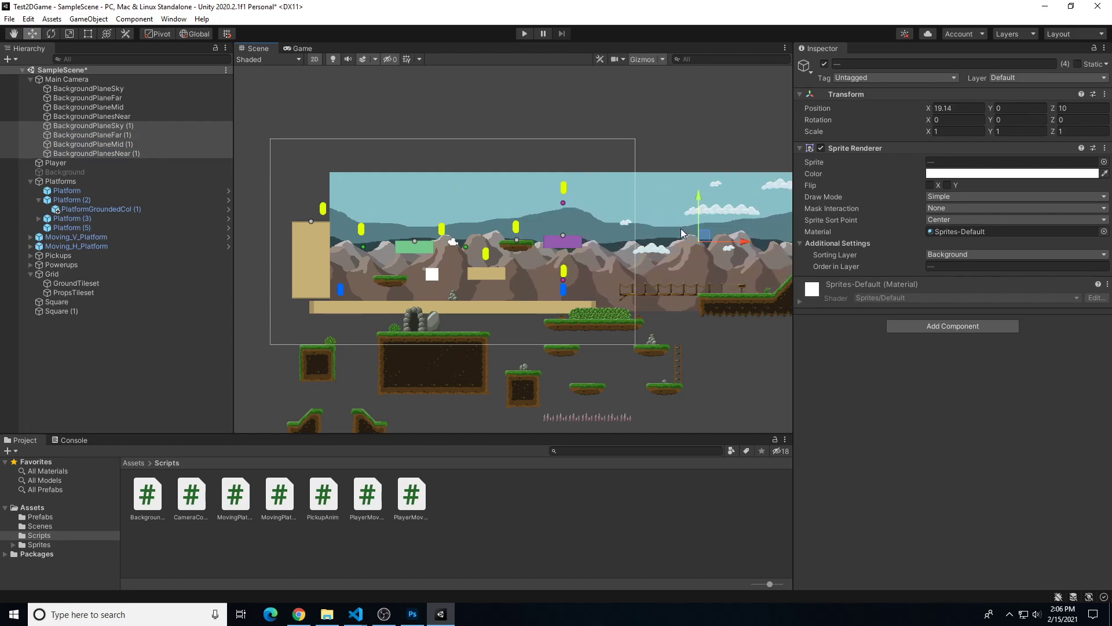
# Duplicate the four (1) background planes, from BackgroundPlaneSky (1) to BackgroundPlanesNear (1)
pyautogui.click(107, 126)
pyautogui.keyDown('shift'); pyautogui.click(107, 153); pyautogui.keyUp('shift')
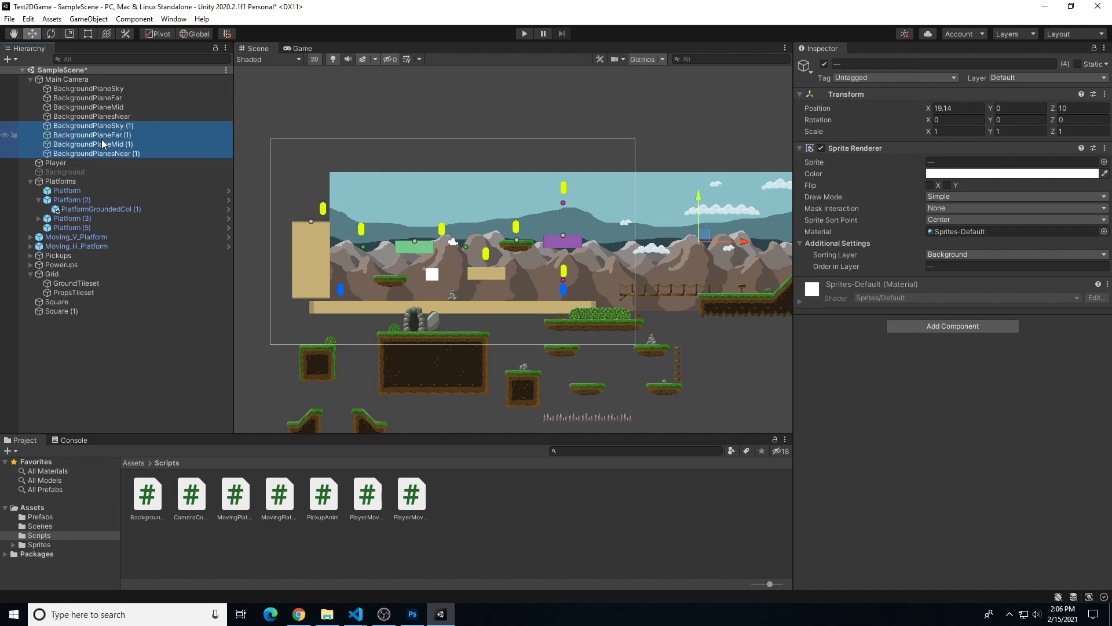
pyautogui.rightClick(102, 144)
pyautogui.click(139, 213)
# Move the four (2) background planes to X -19.2 so they butt against the original background's opposite edge without a gap
pyautogui.moveTo(745, 244); pyautogui.dragTo(252, 242)
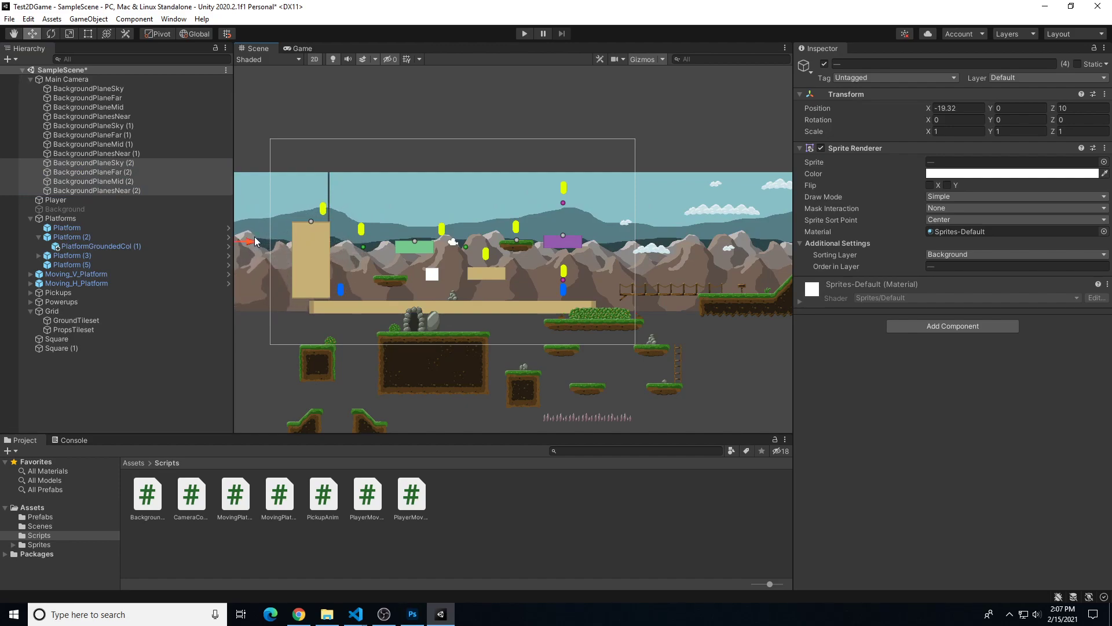
pyautogui.scroll(8, 302, 236)
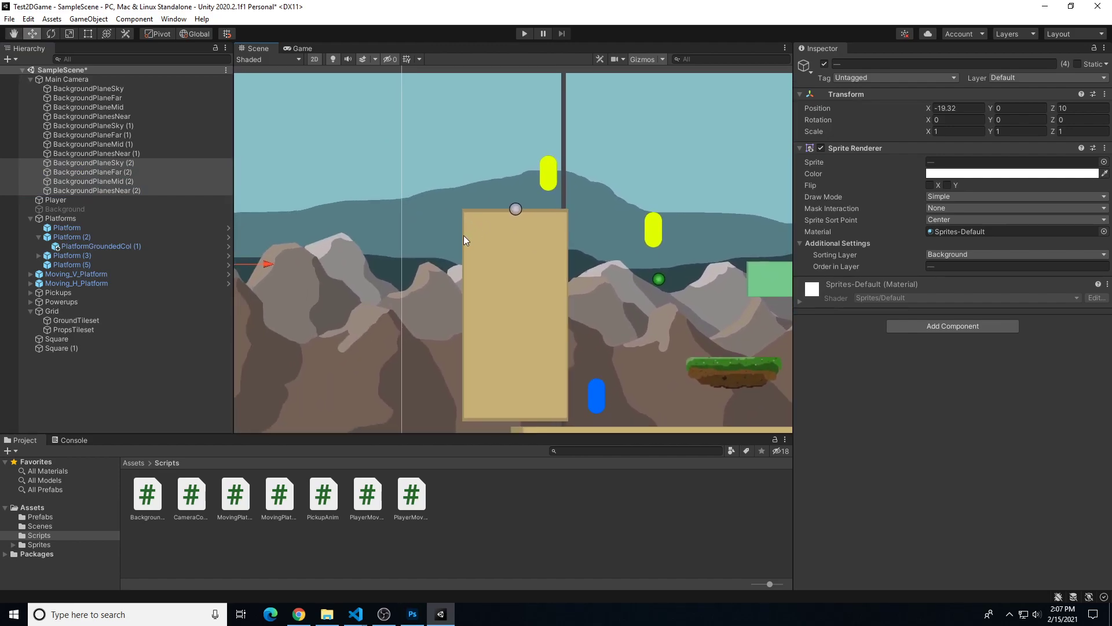
pyautogui.moveTo(262, 265); pyautogui.dragTo(266, 266)
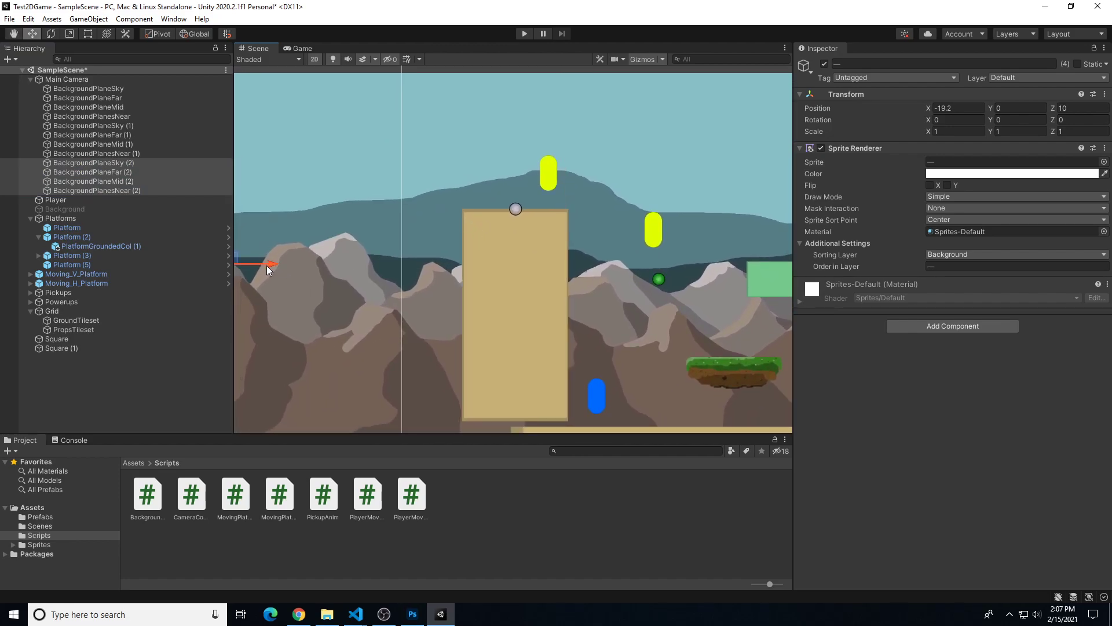
pyautogui.scroll(-8, 504, 278)
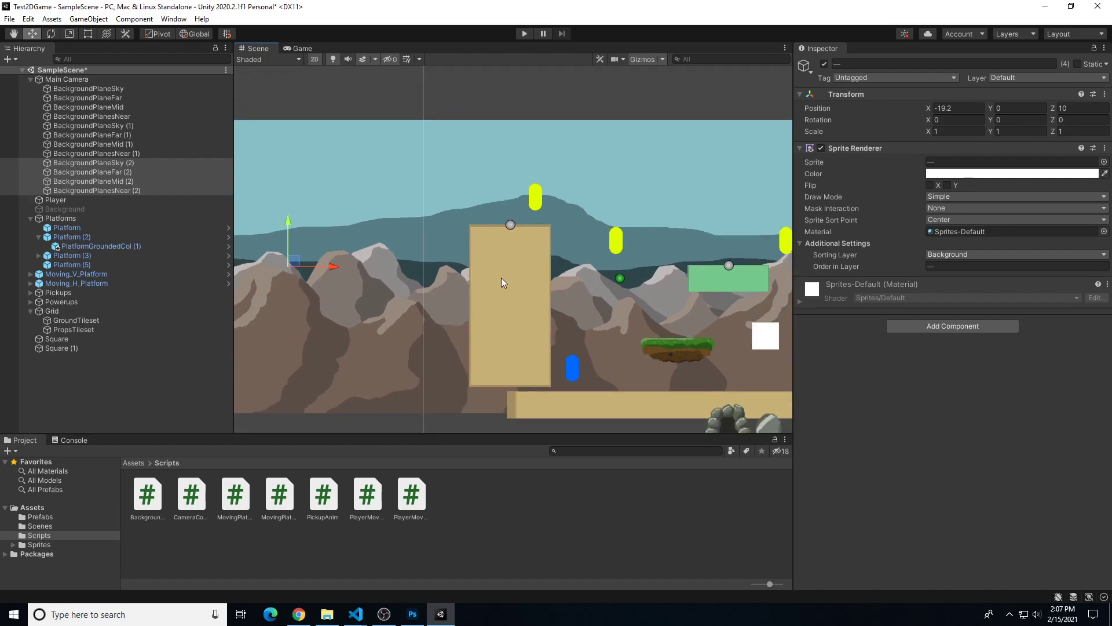
pyautogui.scroll(-4, 519, 267)
pyautogui.moveTo(516, 266); pyautogui.dragTo(451, 269, button='middle')
pyautogui.scroll(8, 463, 273)
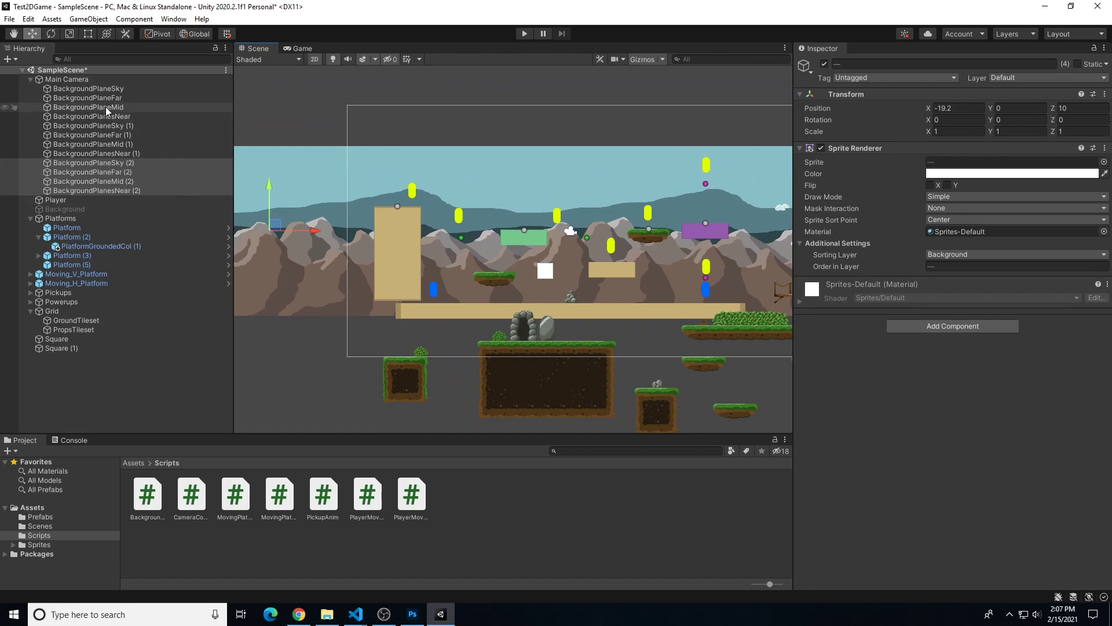
# Parent the (1) and (2) copies of BackgroundPlaneSky and BackgroundPlaneFar to their respective original planes
pyautogui.click(116, 91)
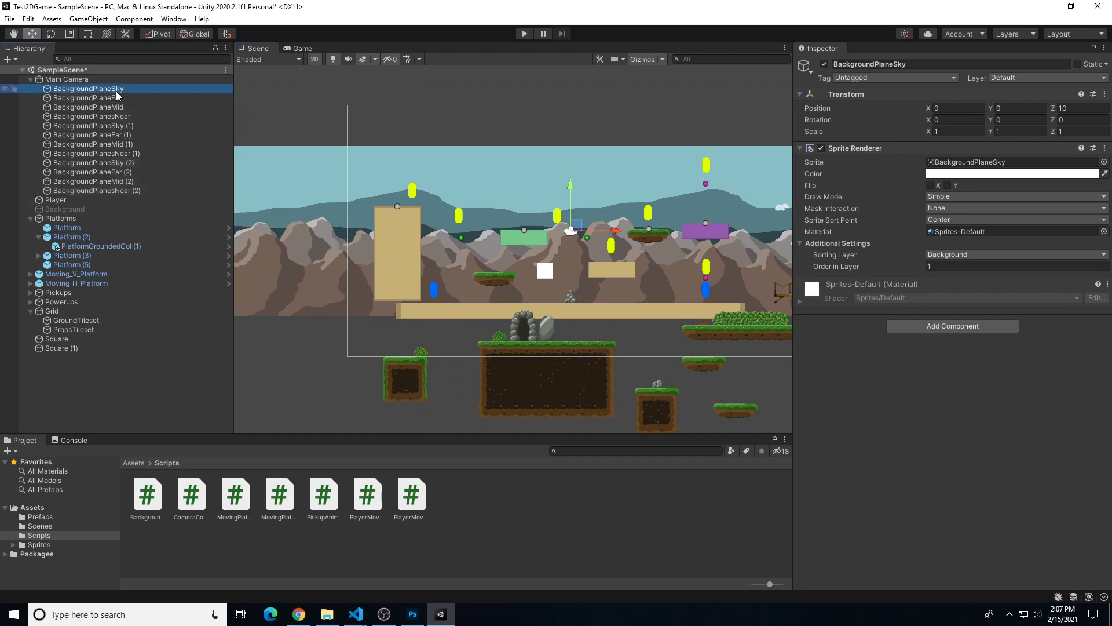
pyautogui.click(118, 126)
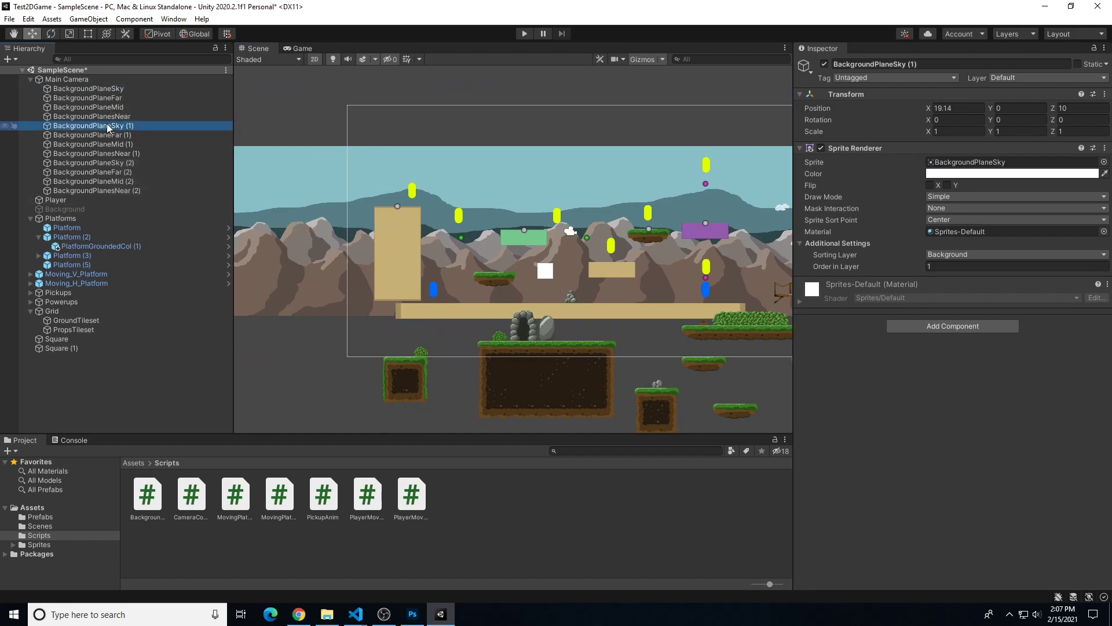
pyautogui.moveTo(104, 128); pyautogui.dragTo(110, 92)
pyautogui.click(110, 90)
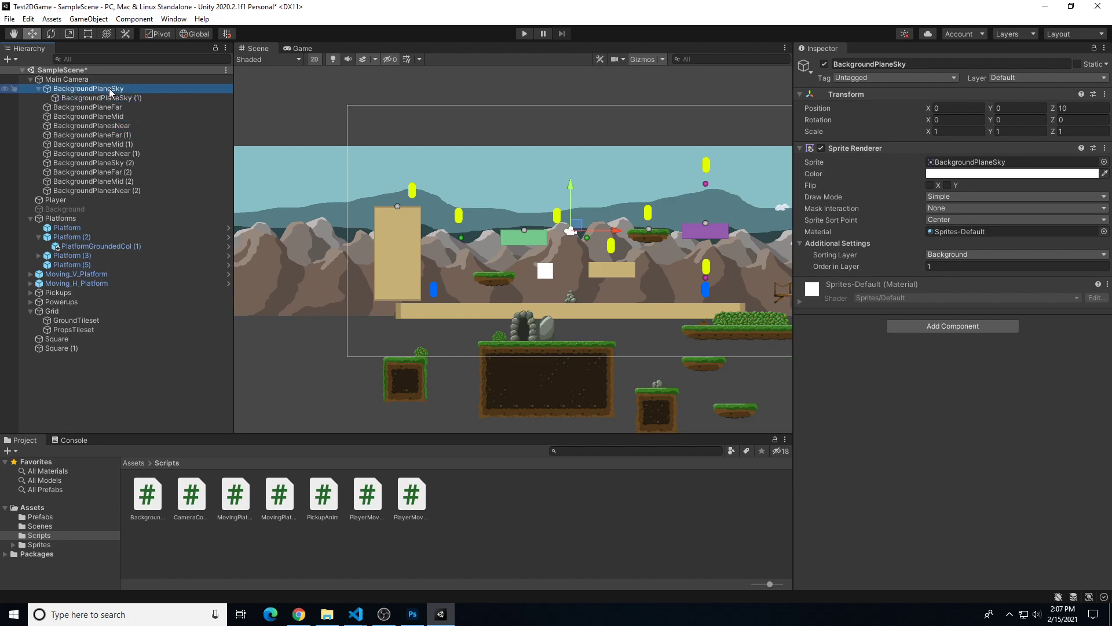
pyautogui.click(120, 163)
pyautogui.moveTo(120, 163); pyautogui.dragTo(114, 88)
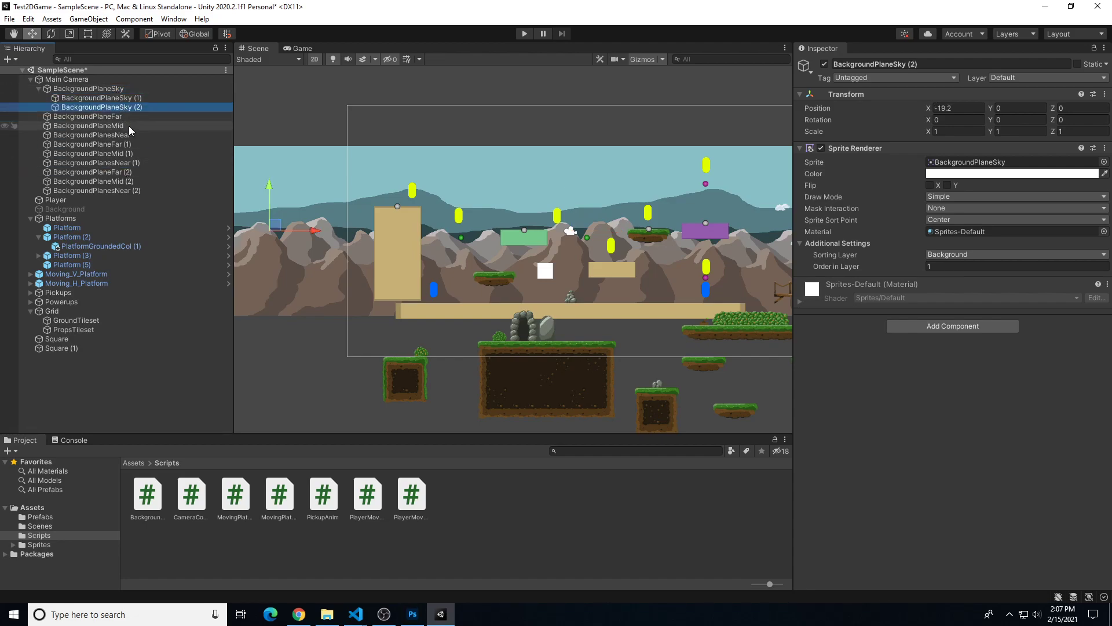
pyautogui.moveTo(131, 143); pyautogui.dragTo(119, 120)
pyautogui.moveTo(120, 172); pyautogui.dragTo(116, 117)
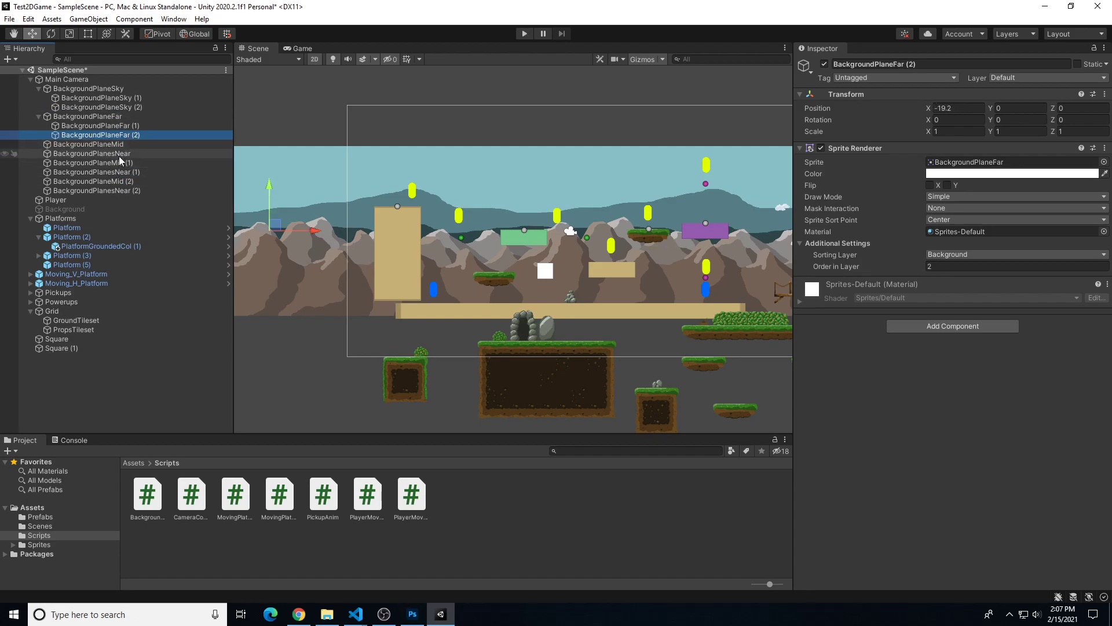
# Parent the (1) and (2) copies of BackgroundPlaneMid and BackgroundPlanesNear to their respective original planes
pyautogui.moveTo(124, 162); pyautogui.dragTo(117, 145)
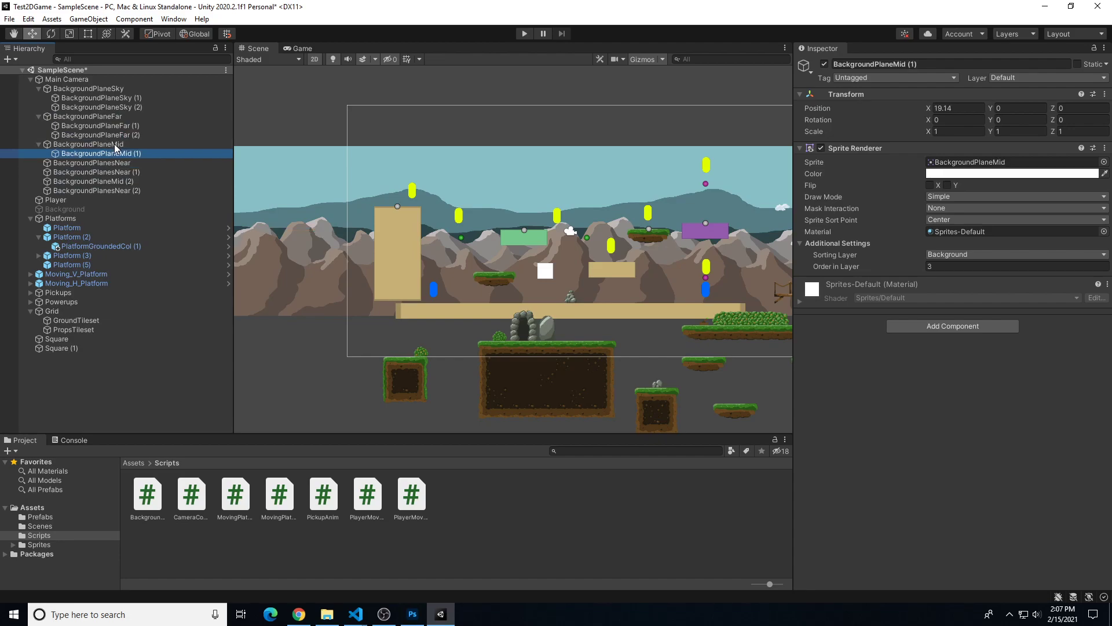
pyautogui.moveTo(122, 183); pyautogui.dragTo(117, 144)
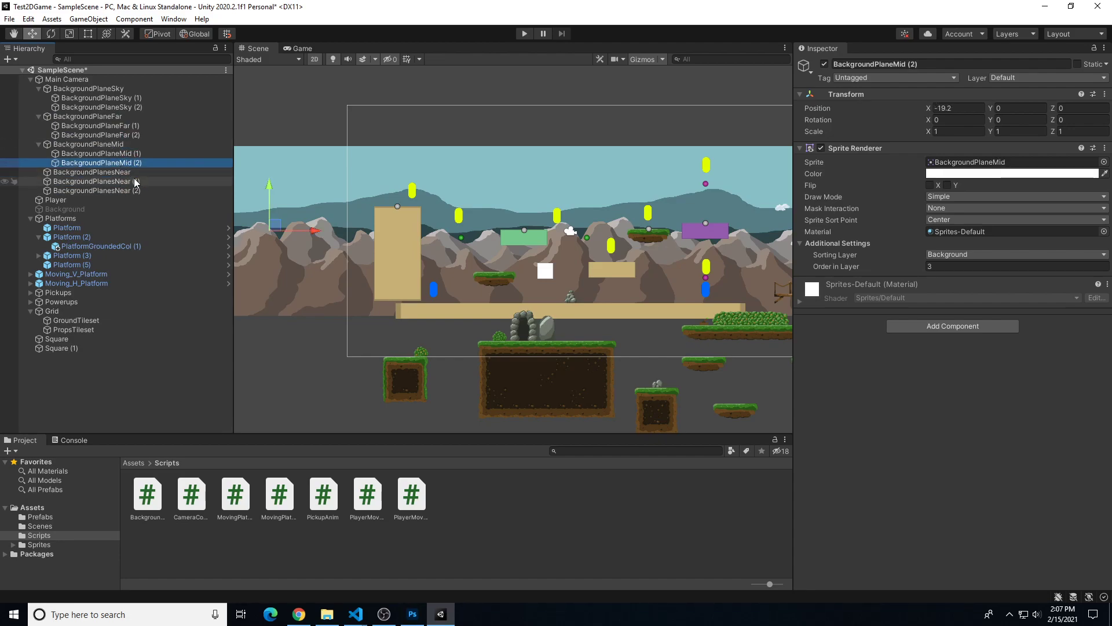
pyautogui.moveTo(128, 182); pyautogui.dragTo(117, 172)
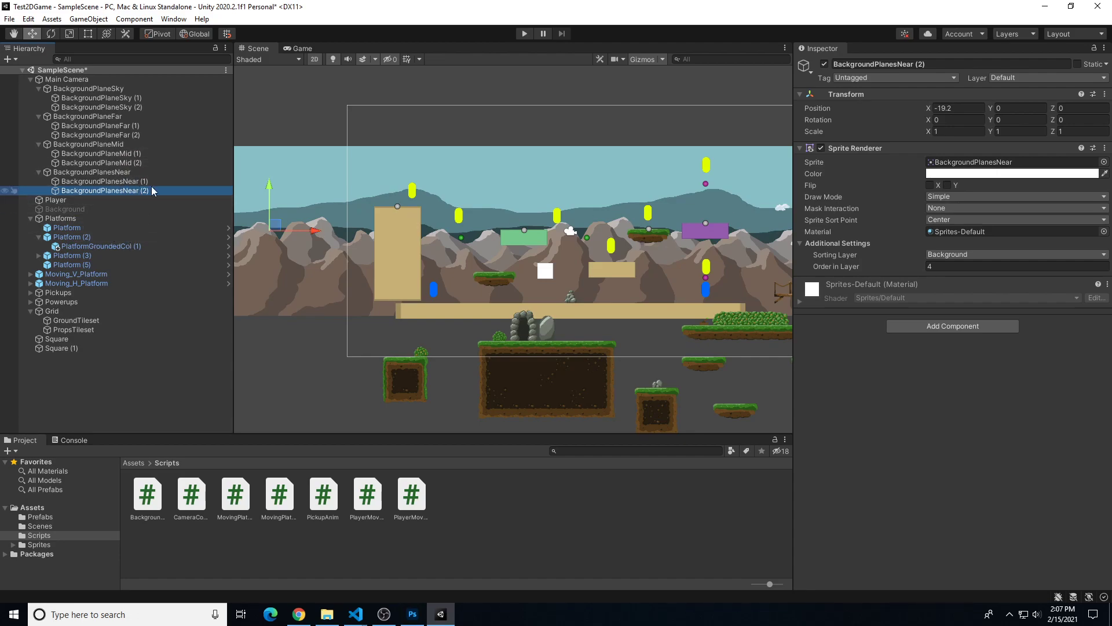
pyautogui.click(117, 144)
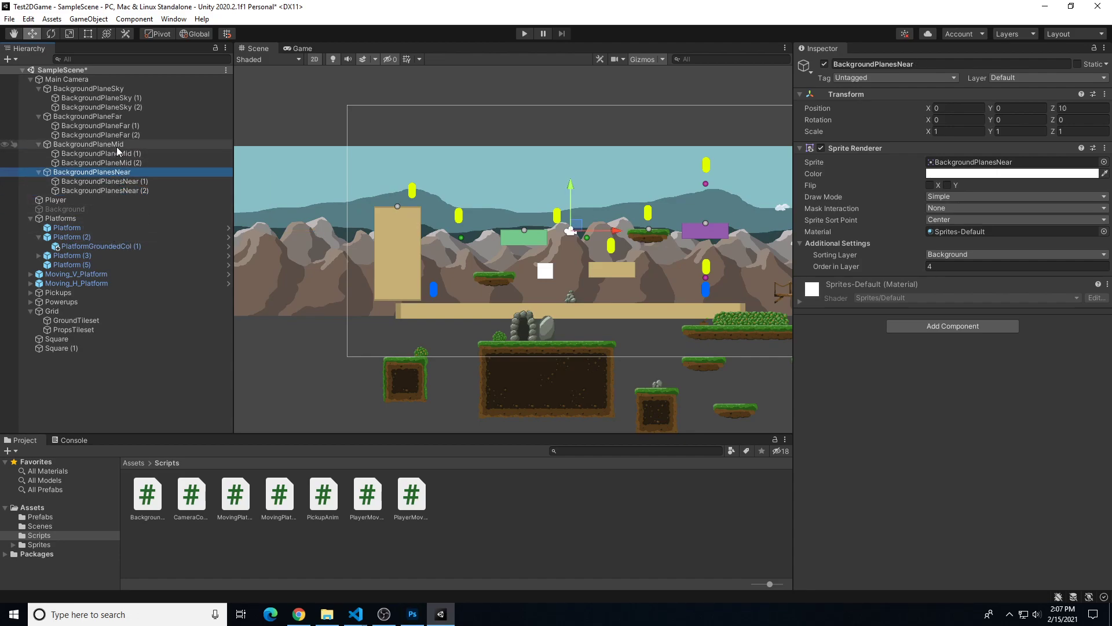
pyautogui.click(114, 117)
pyautogui.click(119, 90)
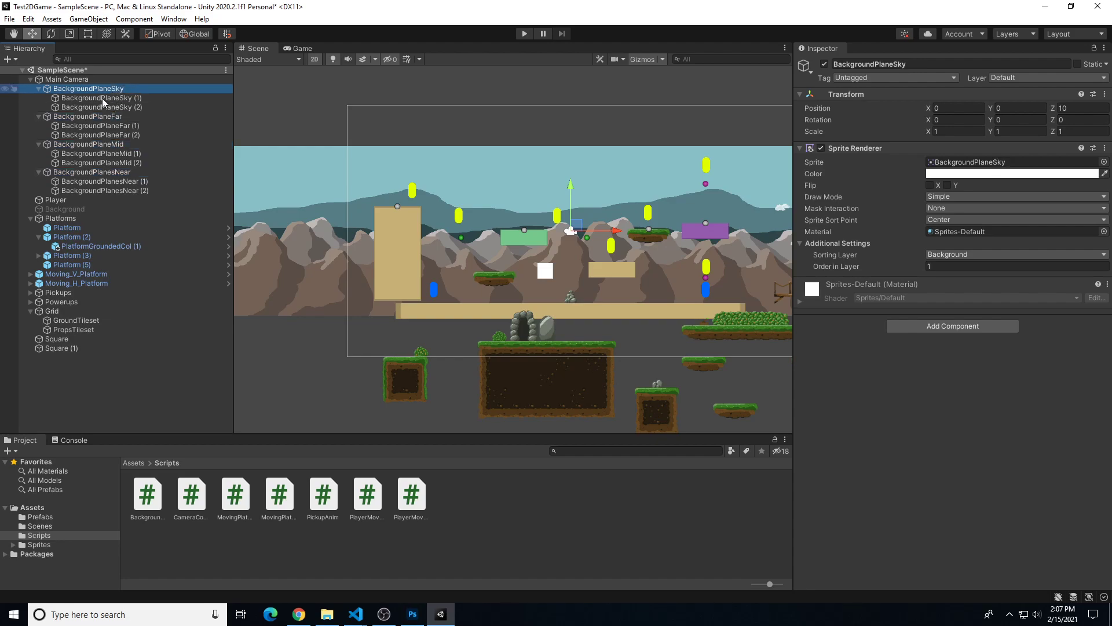
# Create an empty object named BackgroundPlanes and make it a child of Main Camera
pyautogui.click(10, 59)
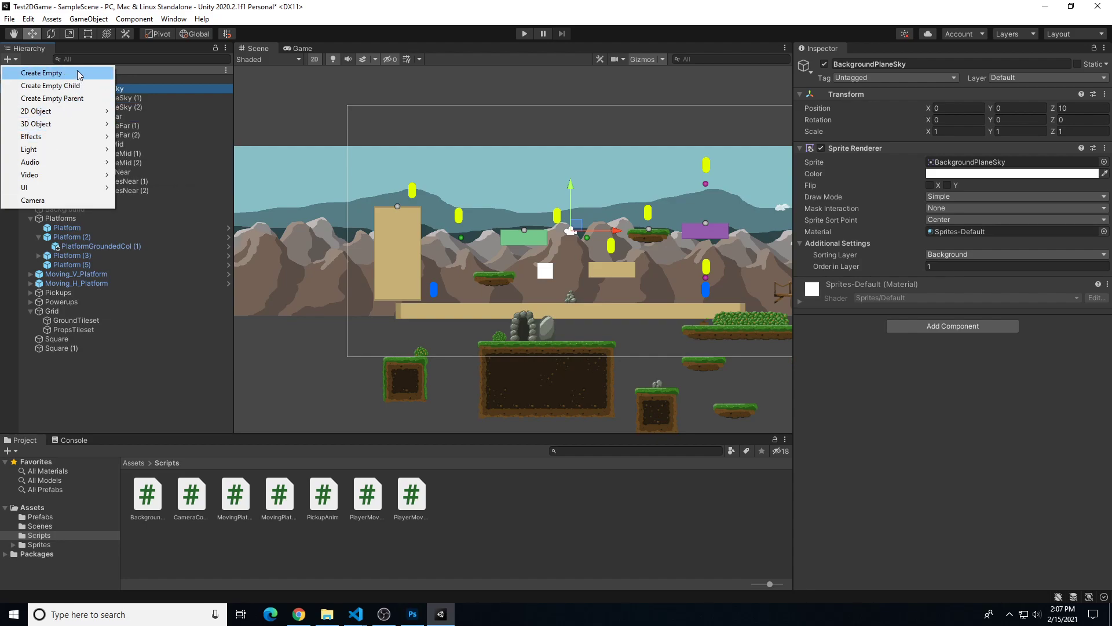
pyautogui.click(78, 74)
pyautogui.write('BackgroundPlanes')
pyautogui.press('Return')
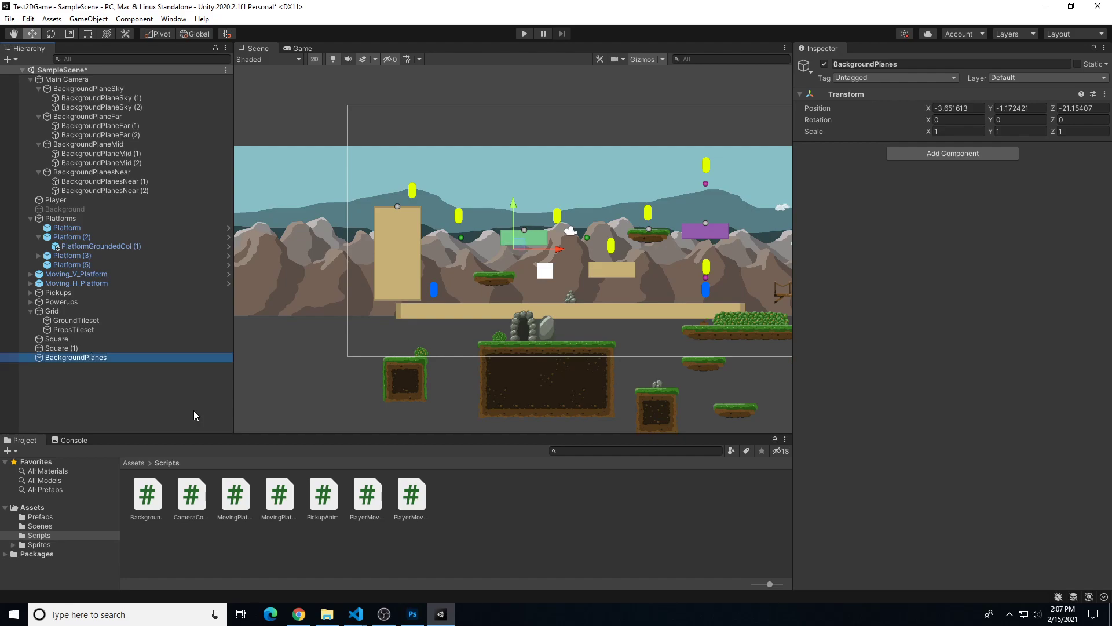
pyautogui.moveTo(74, 356); pyautogui.dragTo(86, 82)
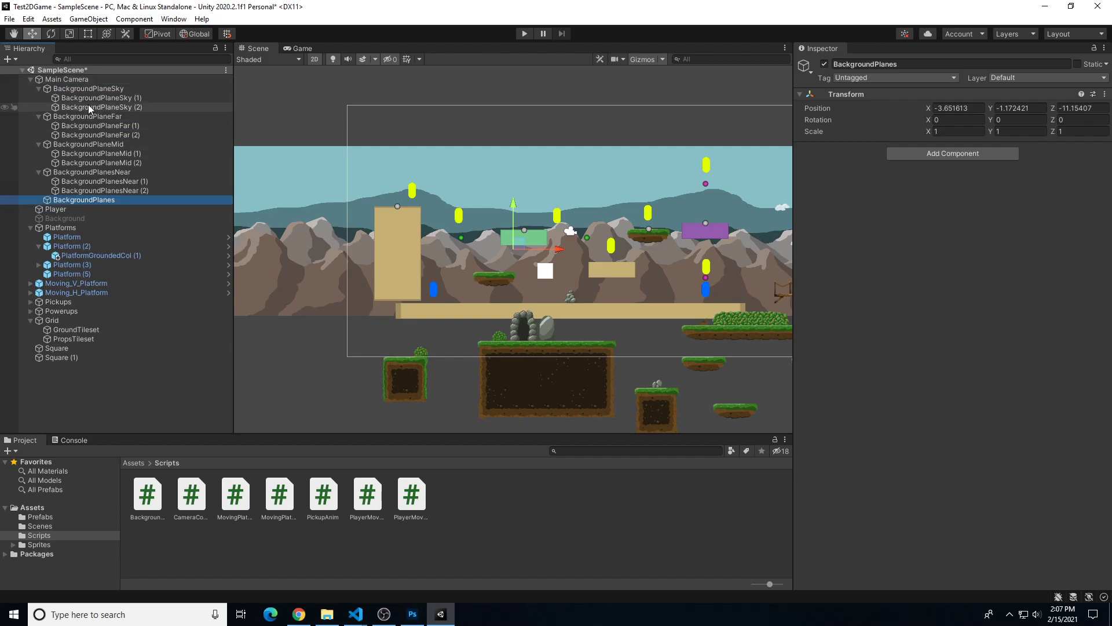
# Collapse the BackgroundPlaneSky, BackgroundPlaneFar, BackgroundPlaneMid and BackgroundPlanesNear groups in the hierarchy
pyautogui.click(38, 89)
pyautogui.click(38, 98)
pyautogui.click(39, 107)
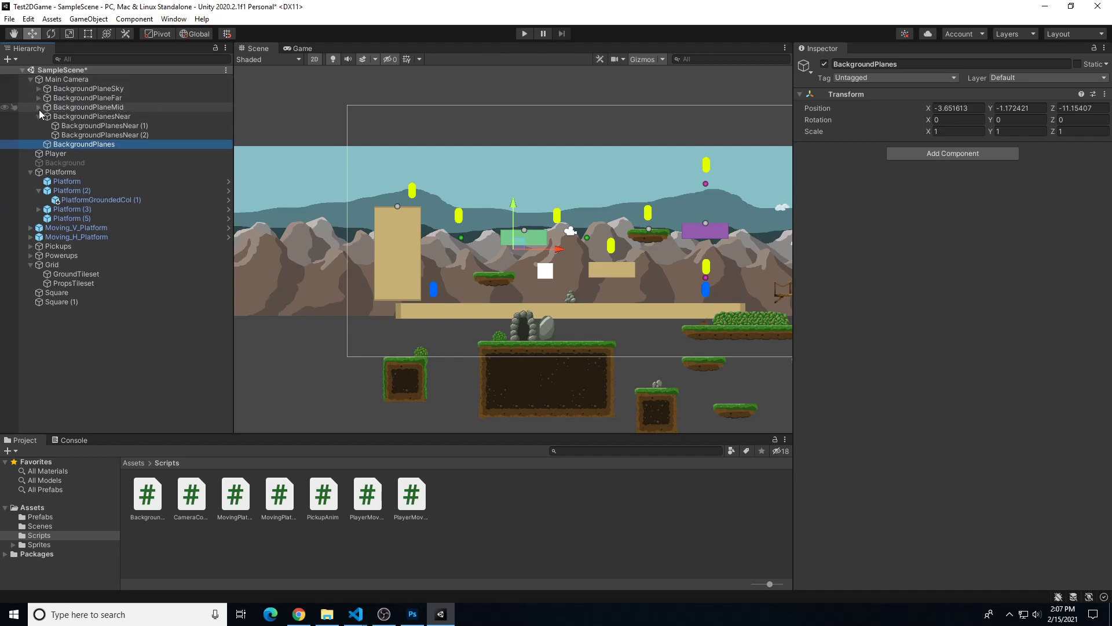
pyautogui.click(38, 116)
pyautogui.click(76, 90)
pyautogui.keyDown('shift'); pyautogui.click(81, 116); pyautogui.keyUp('shift')
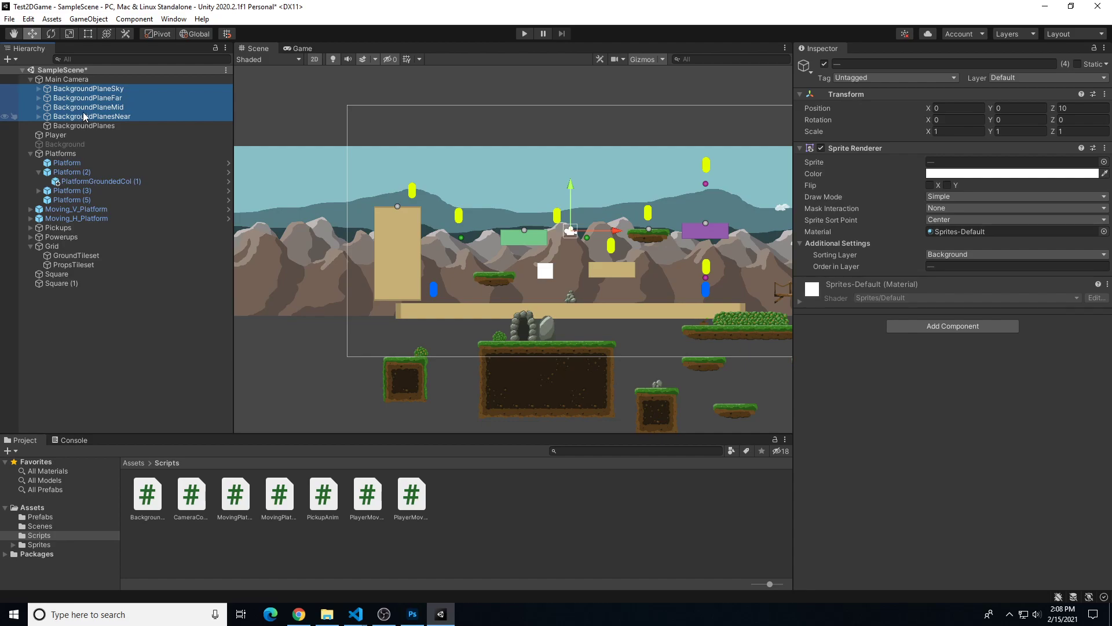
pyautogui.moveTo(69, 120); pyautogui.dragTo(68, 127)
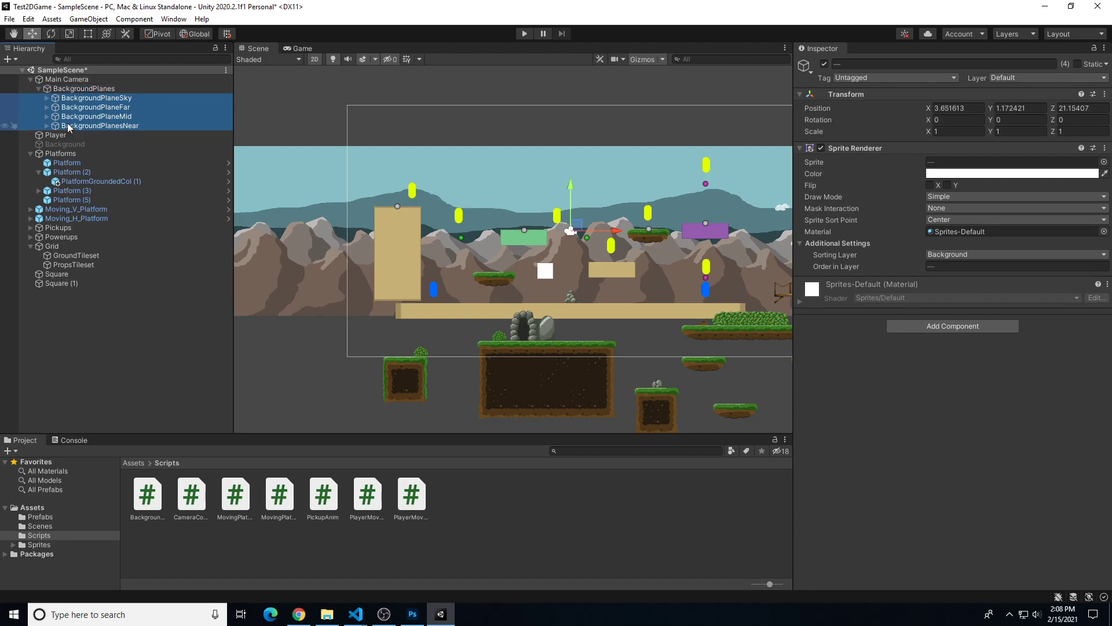
pyautogui.hotkey('ctrl', 'z')
# Reset the Transform of the empty BackgroundPlanes object so it sits at its parent camera's origin
pyautogui.click(85, 124)
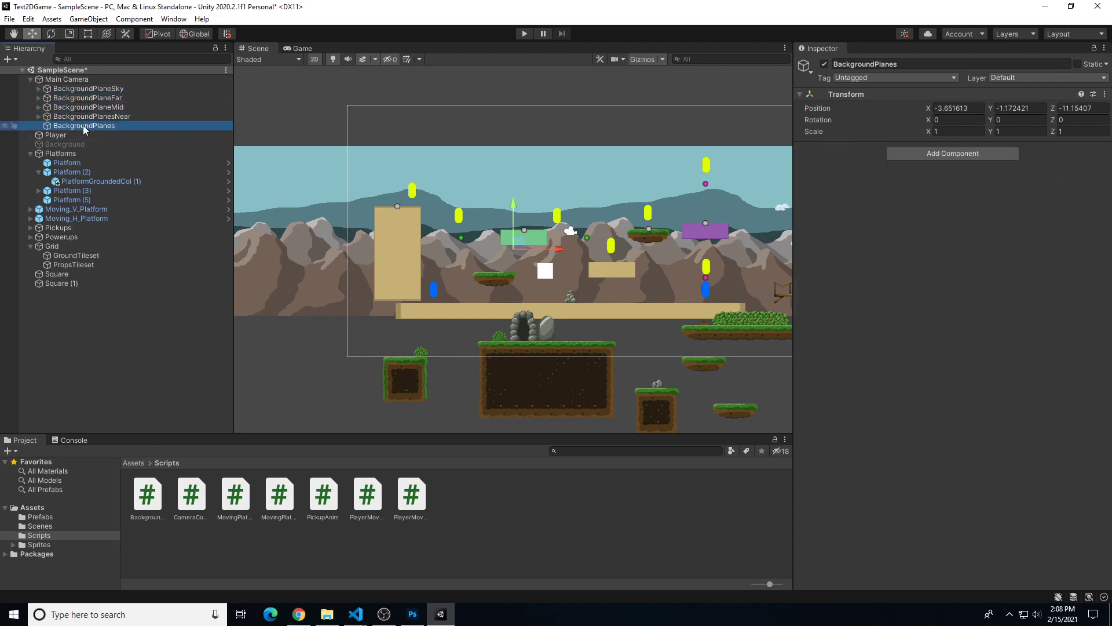
pyautogui.click(1104, 94)
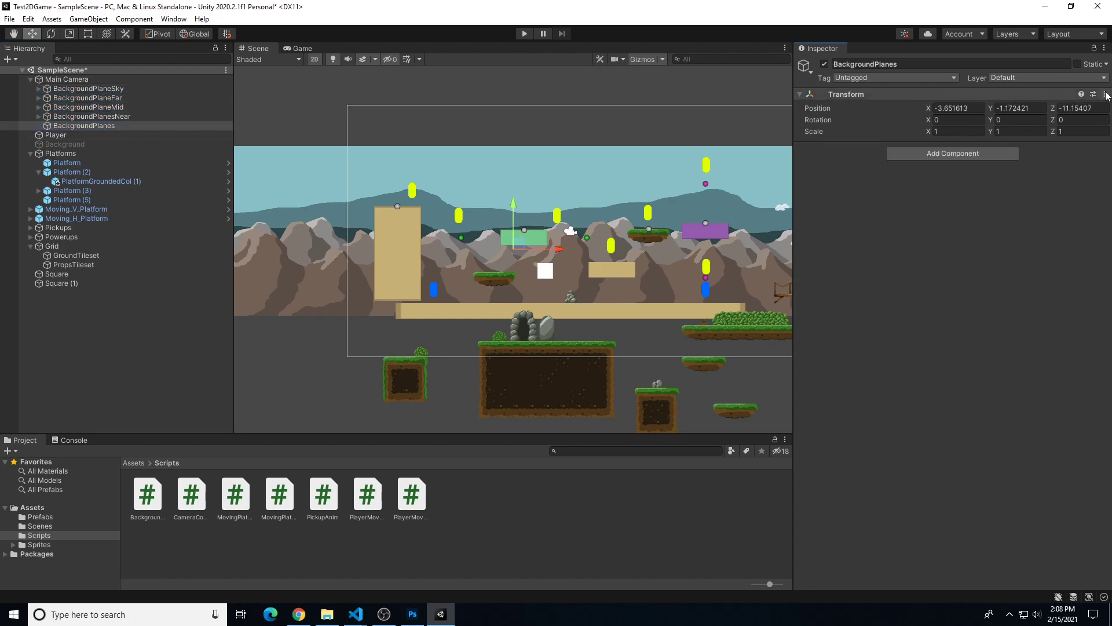
pyautogui.click(1020, 105)
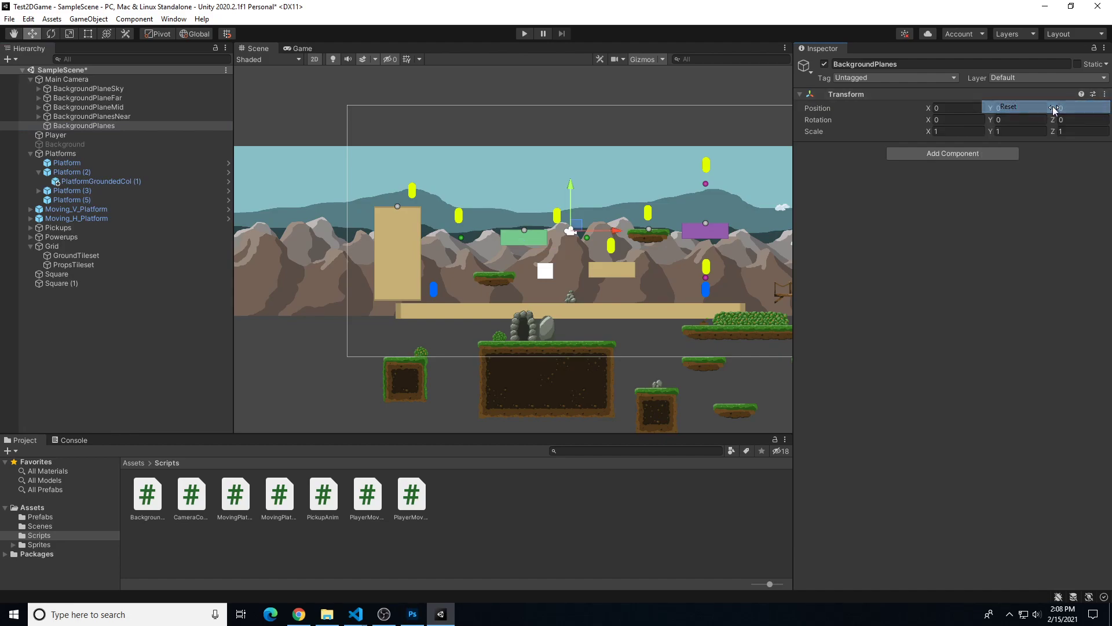
# Make the four original background planes, from Sky to Near, children of the BackgroundPlanes object
pyautogui.click(92, 116)
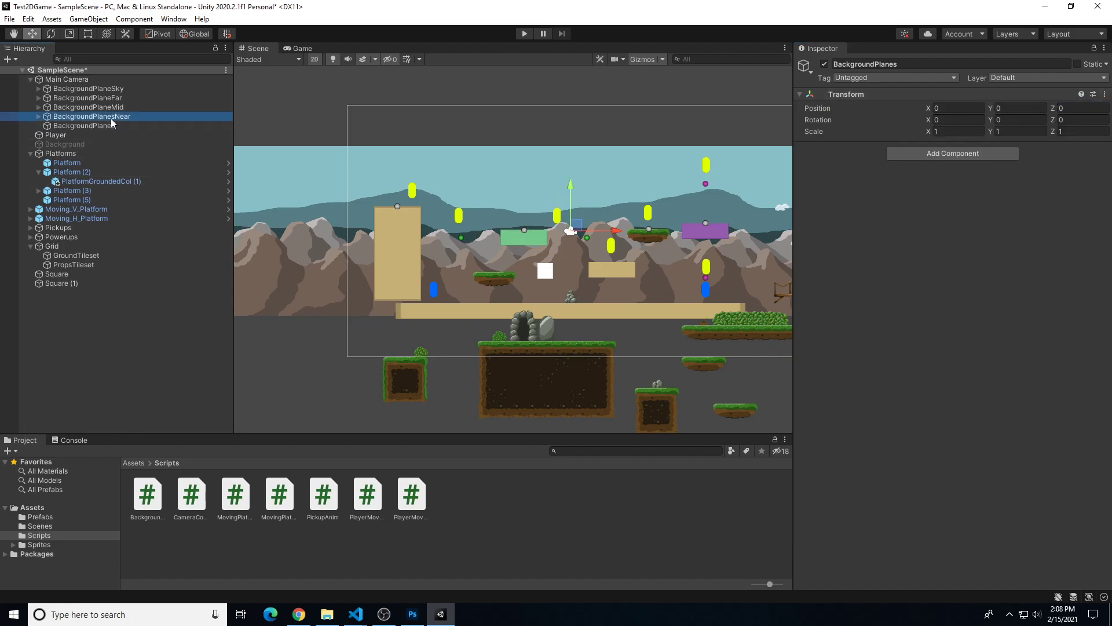
pyautogui.keyDown('shift'); pyautogui.click(123, 89); pyautogui.keyUp('shift')
pyautogui.moveTo(98, 100); pyautogui.dragTo(73, 130)
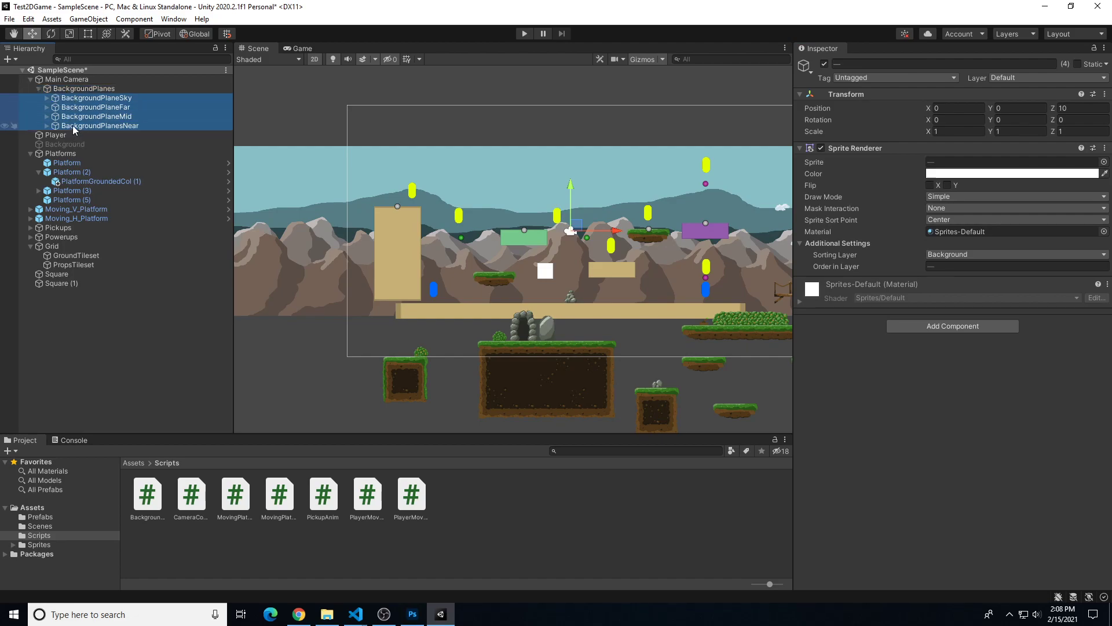
pyautogui.click(106, 89)
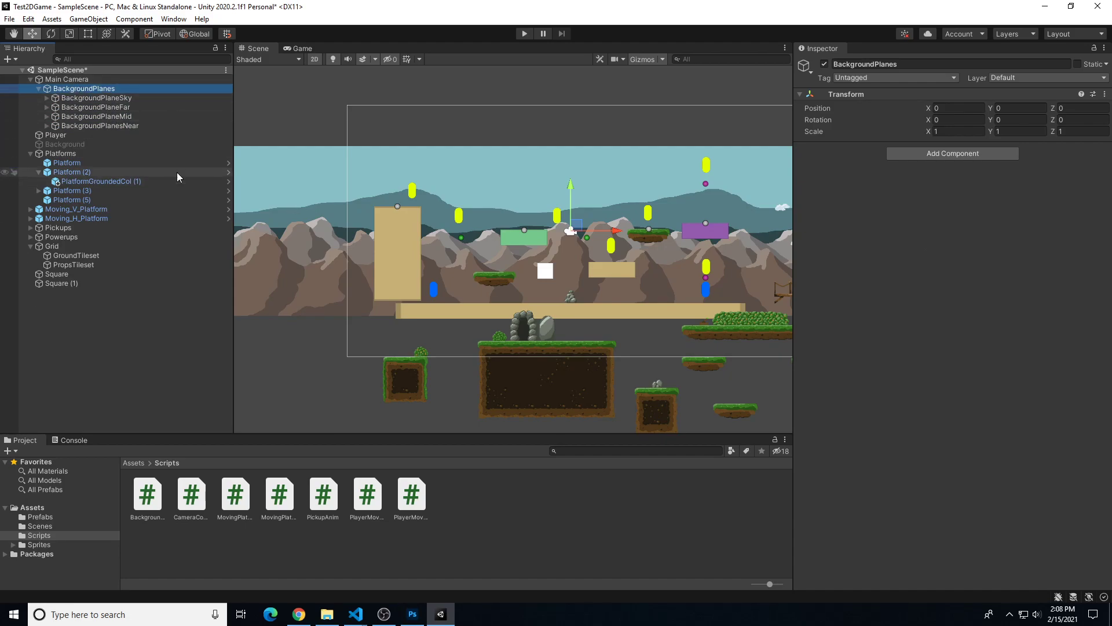
# Attach the BackgroundParallax script to BackgroundPlaneSky, BackgroundPlaneFar, BackgroundPlaneMid and BackgroundPlanesNear
pyautogui.click(96, 99)
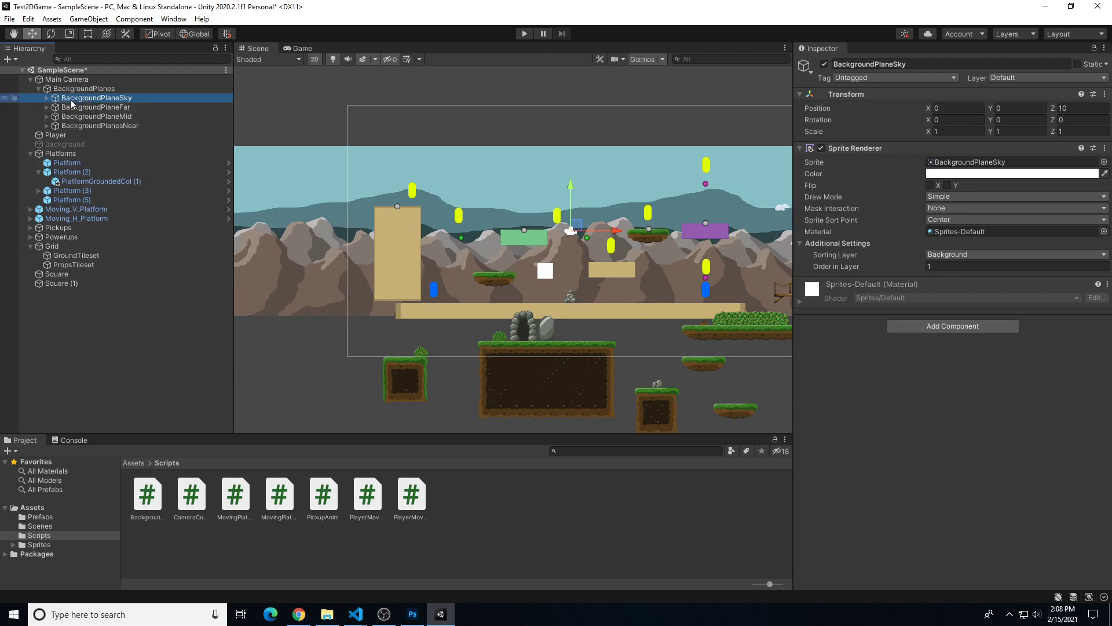
pyautogui.click(47, 97)
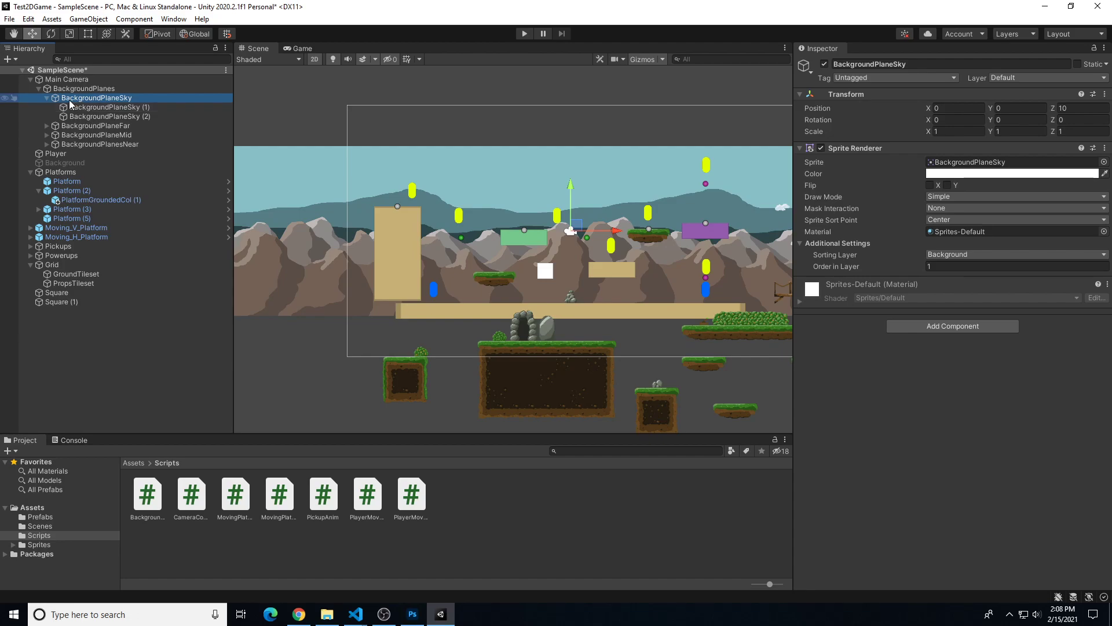
pyautogui.click(47, 98)
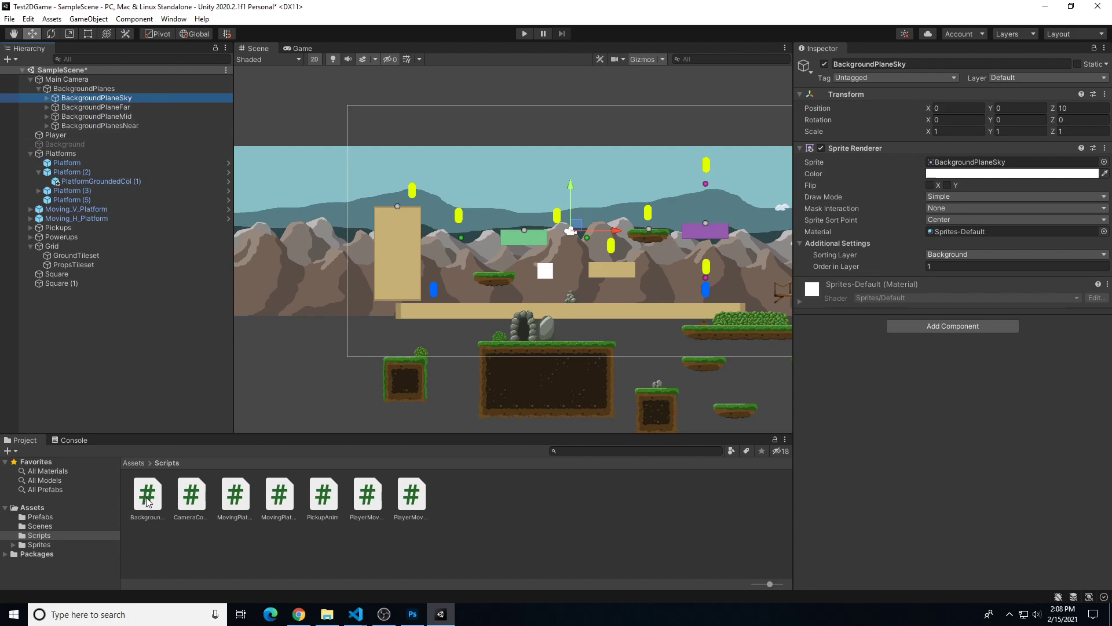
pyautogui.moveTo(147, 501); pyautogui.dragTo(886, 365)
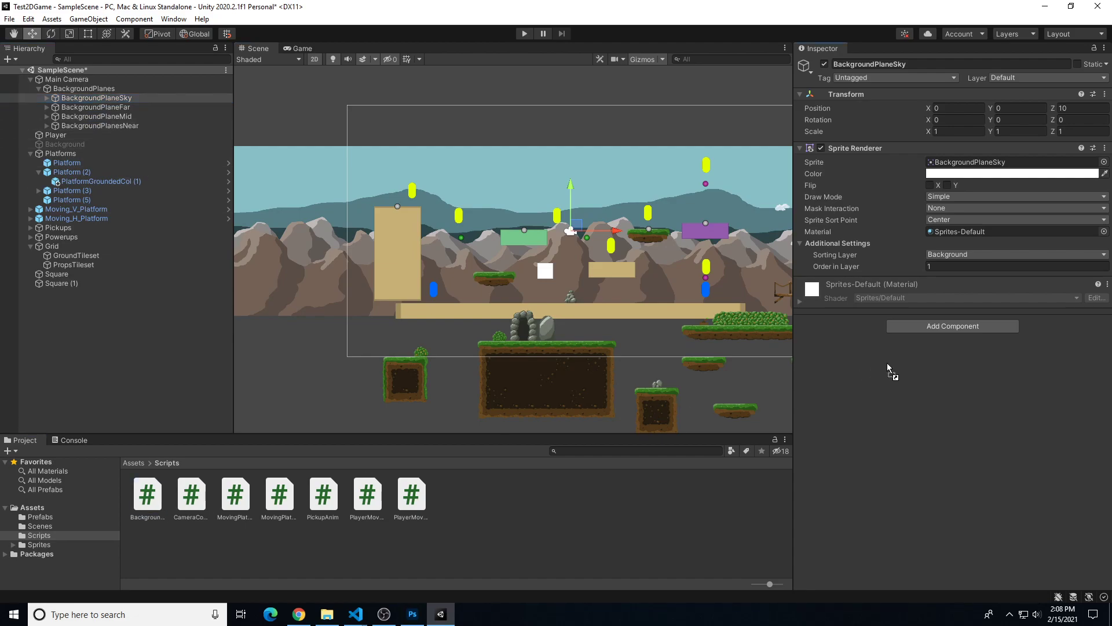
pyautogui.moveTo(920, 326); pyautogui.dragTo(919, 327)
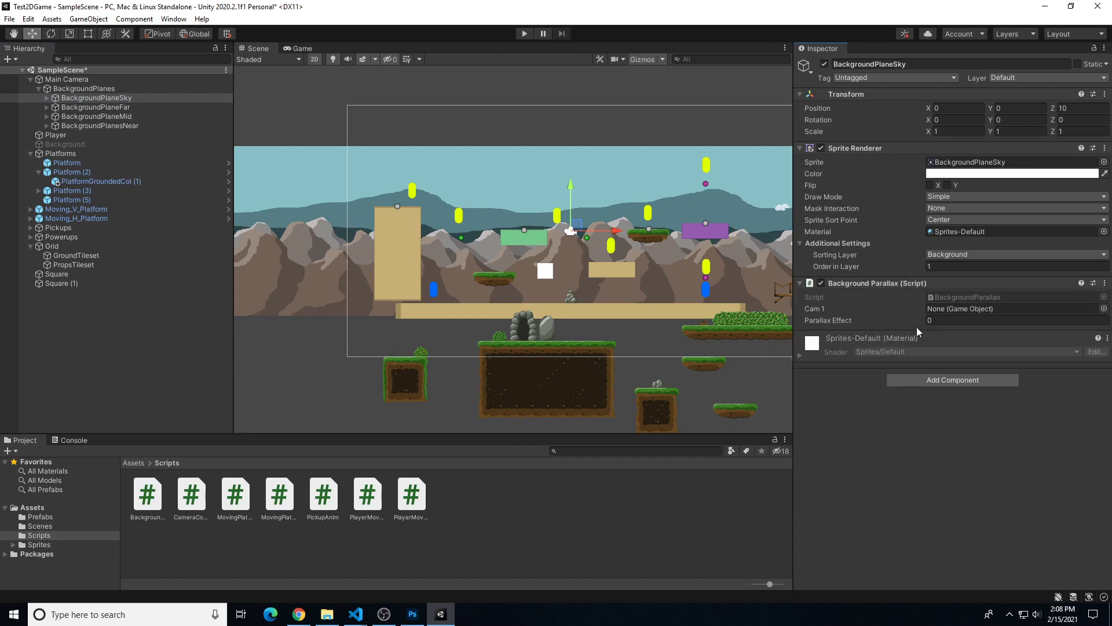
pyautogui.click(95, 107)
pyautogui.moveTo(148, 496); pyautogui.dragTo(899, 335)
pyautogui.click(96, 116)
pyautogui.moveTo(148, 498); pyautogui.dragTo(921, 346)
pyautogui.click(100, 126)
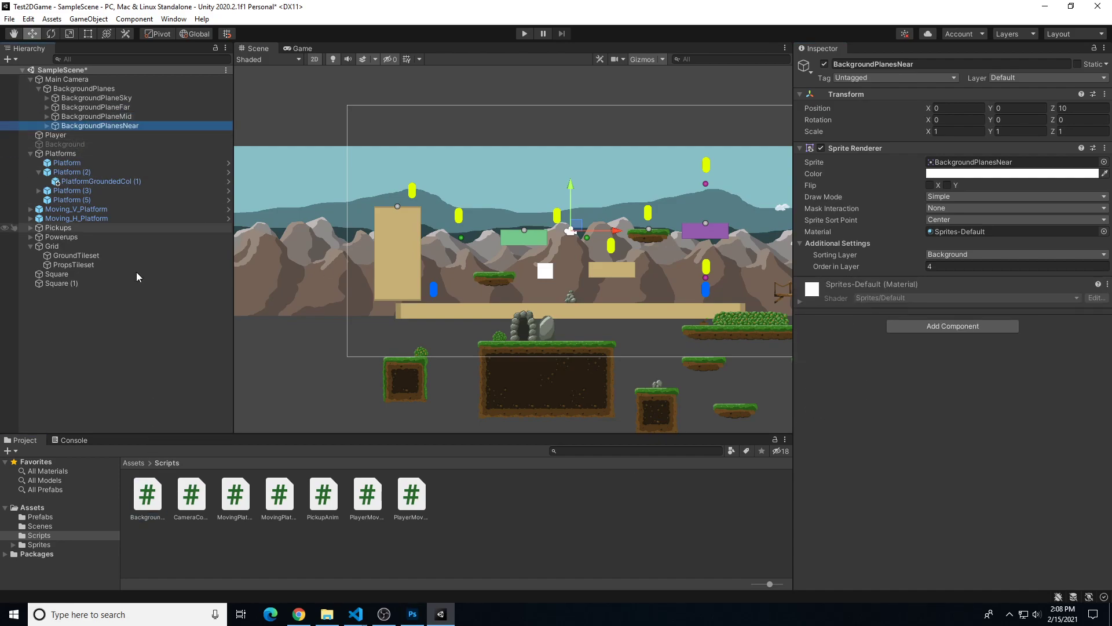
pyautogui.moveTo(149, 498); pyautogui.dragTo(945, 338)
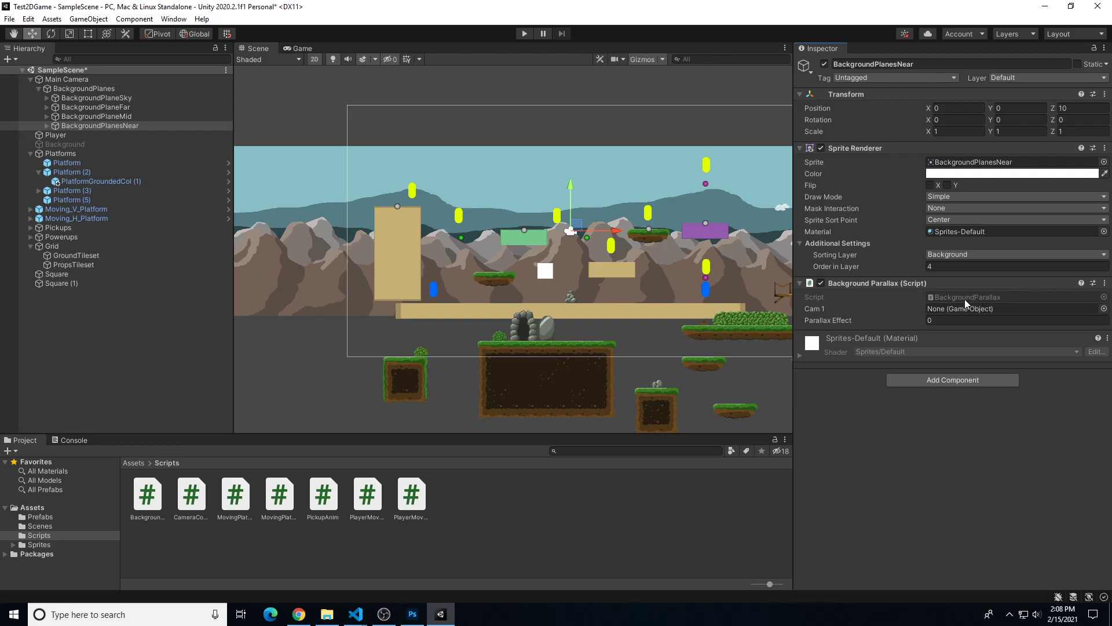
# Assign Main Camera as Cam 1 in the Background Parallax script of all four original background planes
pyautogui.moveTo(74, 84); pyautogui.dragTo(926, 351)
pyautogui.moveTo(957, 316); pyautogui.dragTo(958, 318)
pyautogui.click(137, 116)
pyautogui.moveTo(88, 84); pyautogui.dragTo(961, 308)
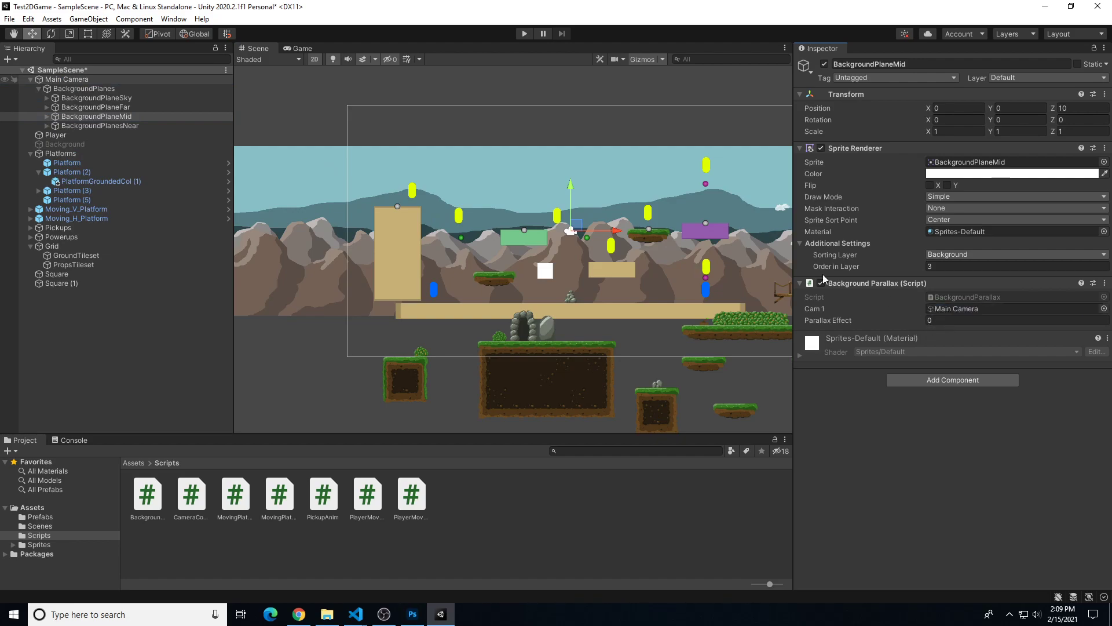
pyautogui.click(97, 107)
pyautogui.moveTo(69, 80); pyautogui.dragTo(962, 309)
pyautogui.click(120, 106)
pyautogui.moveTo(95, 80); pyautogui.dragTo(956, 310)
pyautogui.click(101, 98)
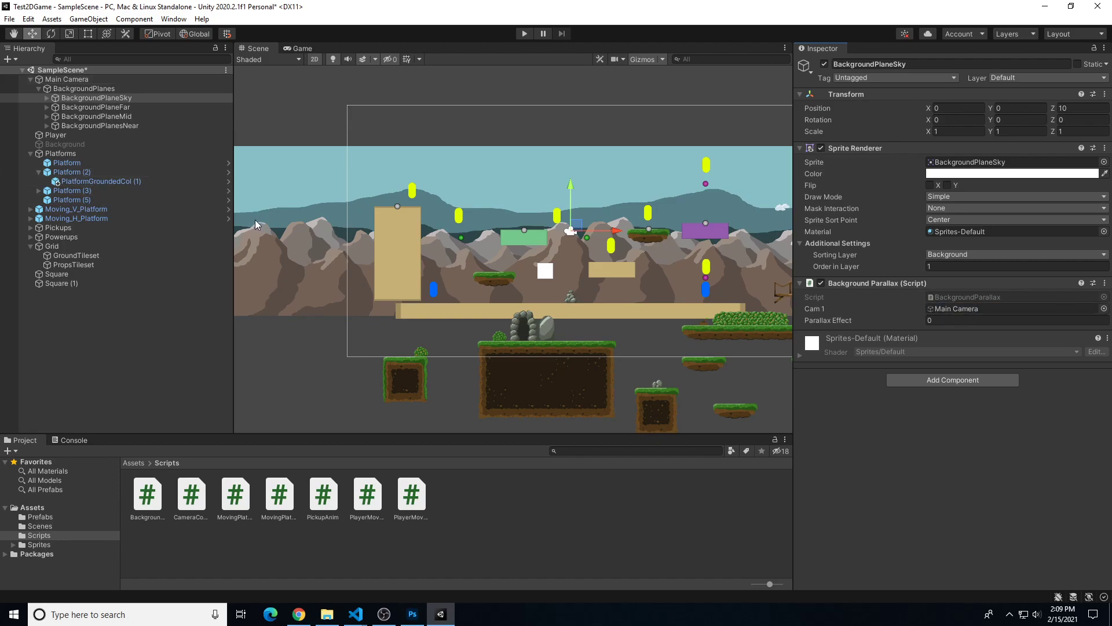
# Play-test the scene by moving the player back and forth to check the background movement, and stop playing
pyautogui.click(524, 34)
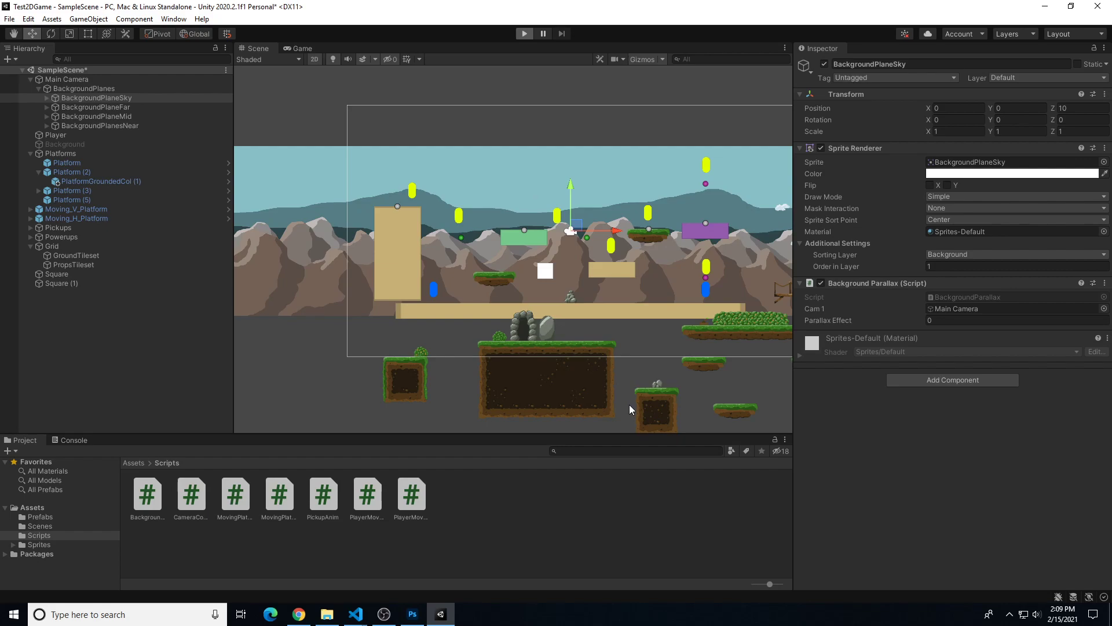
pyautogui.press('a')
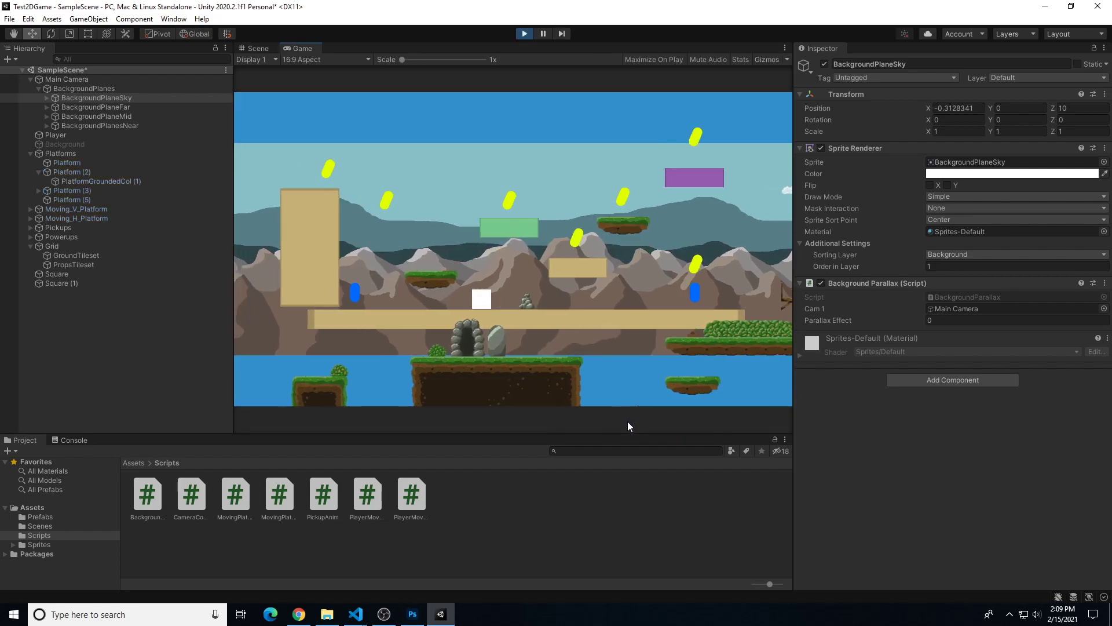
pyautogui.press('d')
pyautogui.press('a')
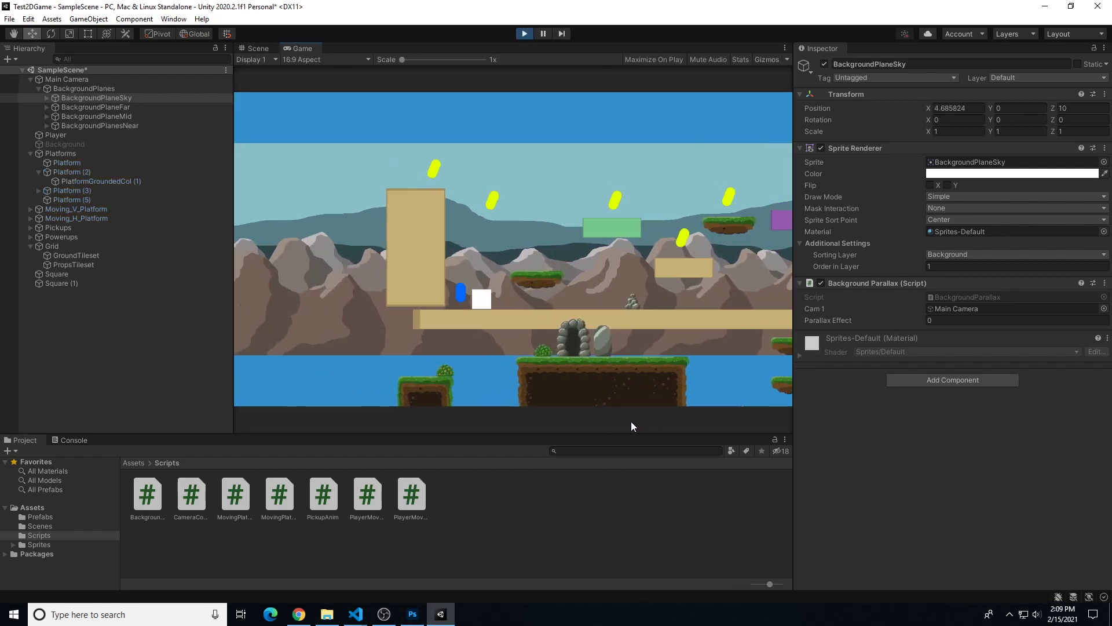
pyautogui.press('d')
pyautogui.press('d')
pyautogui.press('a')
pyautogui.press('d')
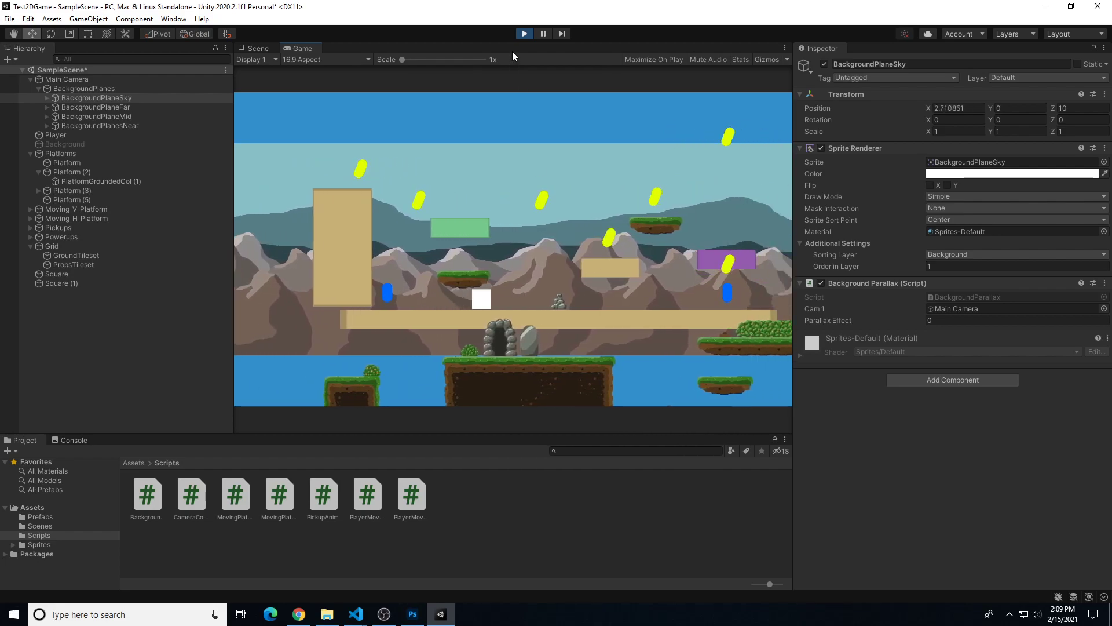
pyautogui.click(524, 35)
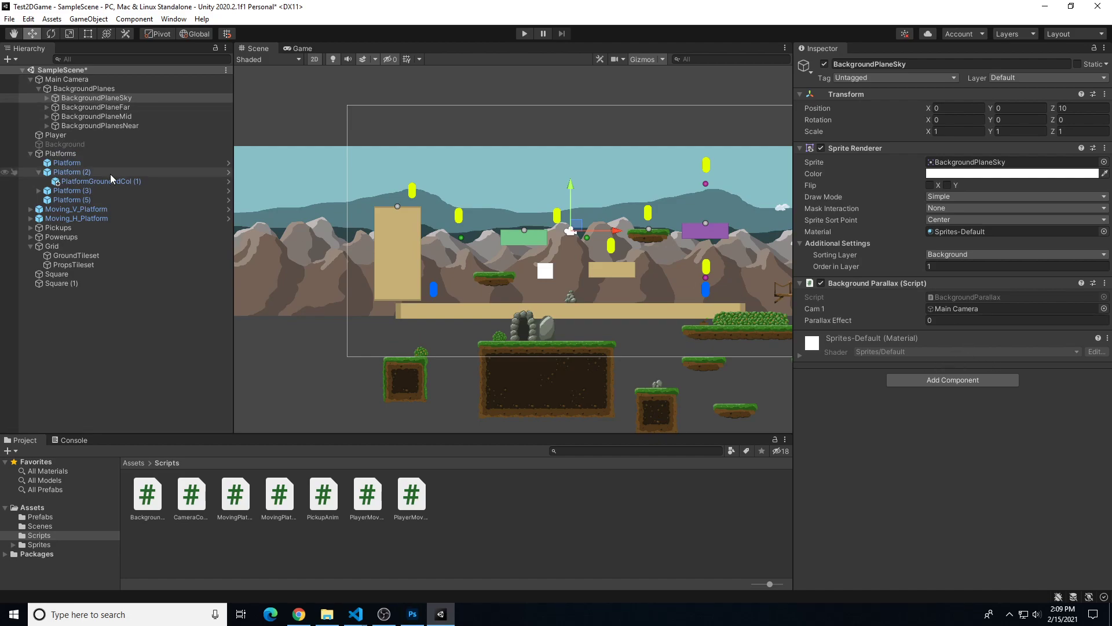
# Set the Parallax Effect to 1 on BackgroundPlaneSky and 0.75 on BackgroundPlaneFar
pyautogui.click(104, 99)
pyautogui.click(926, 320)
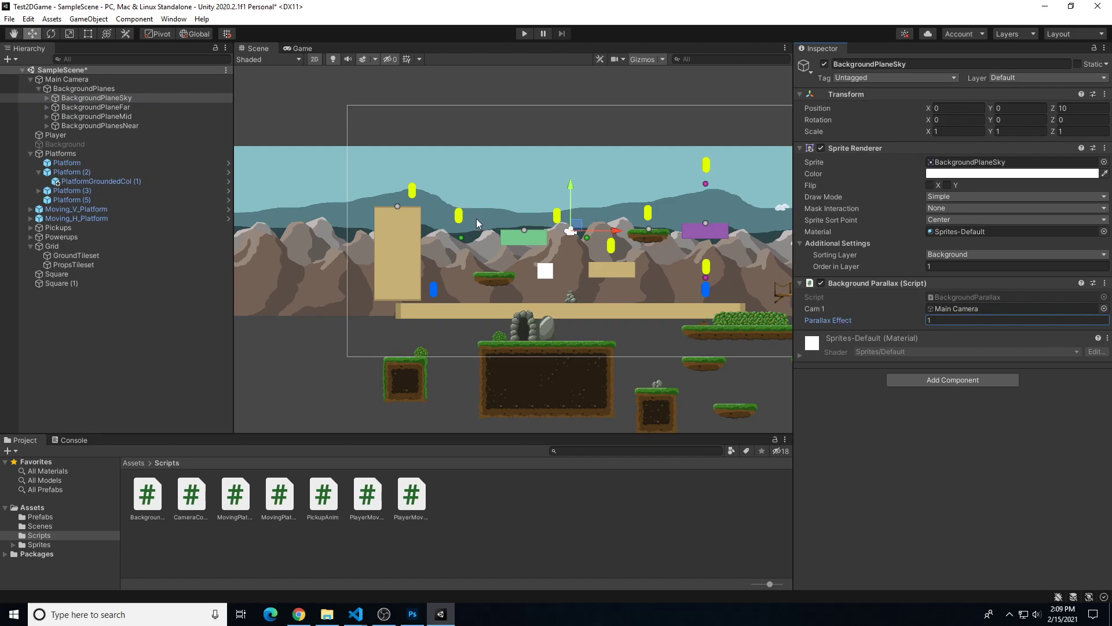
pyautogui.click(89, 108)
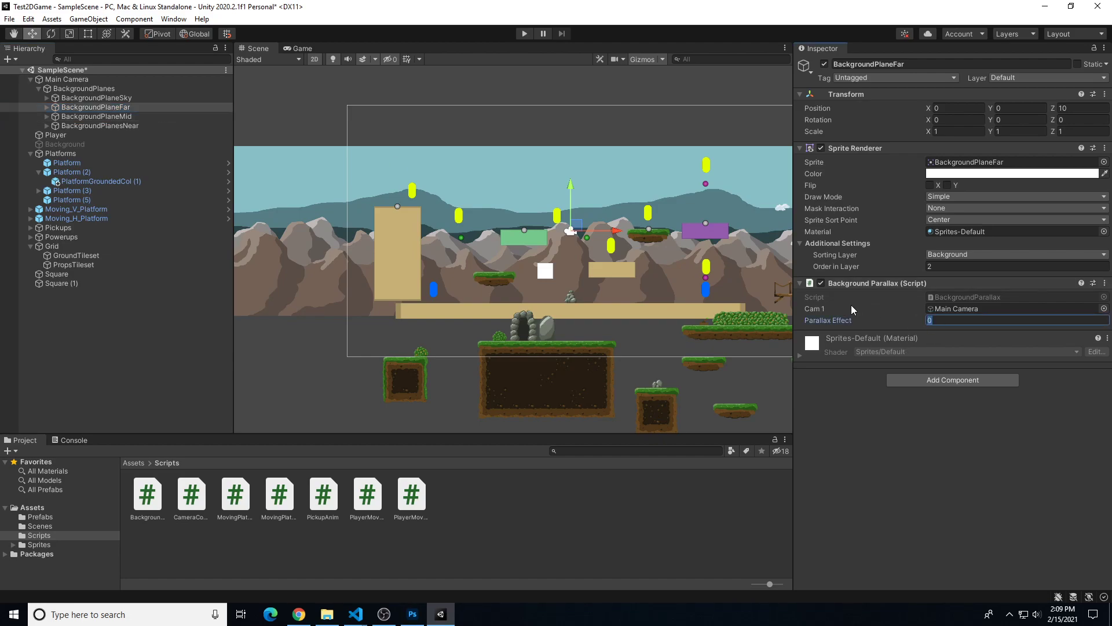
pyautogui.write('0.75')
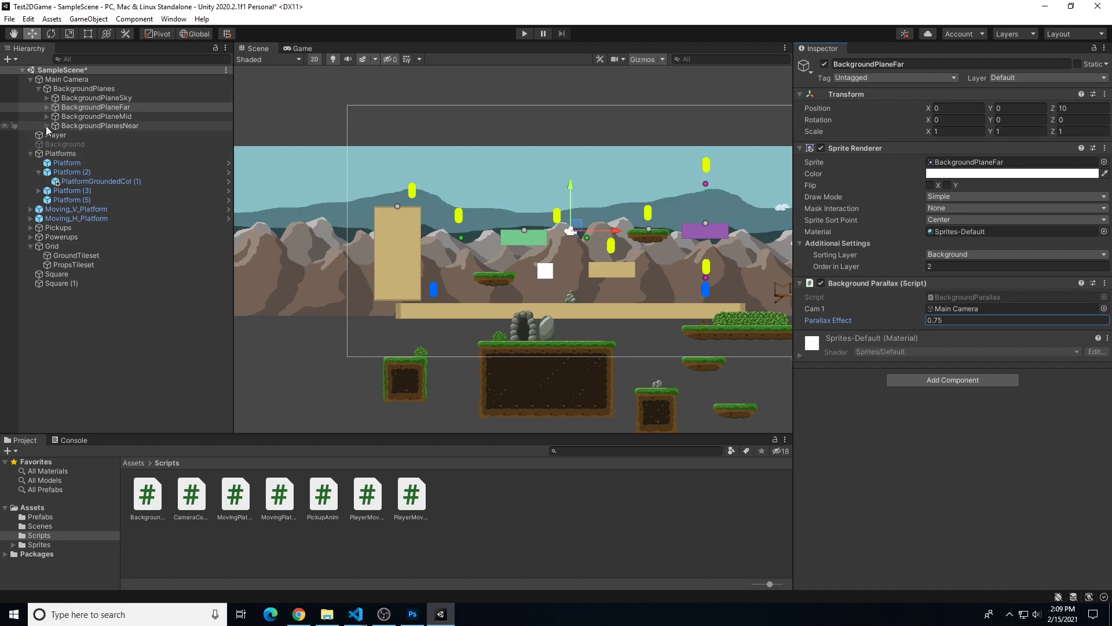
# Set the Parallax Effect on BackgroundPlaneMid, set it to 0.25 on BackgroundPlanesNear, and review the values of all four planes
pyautogui.click(77, 118)
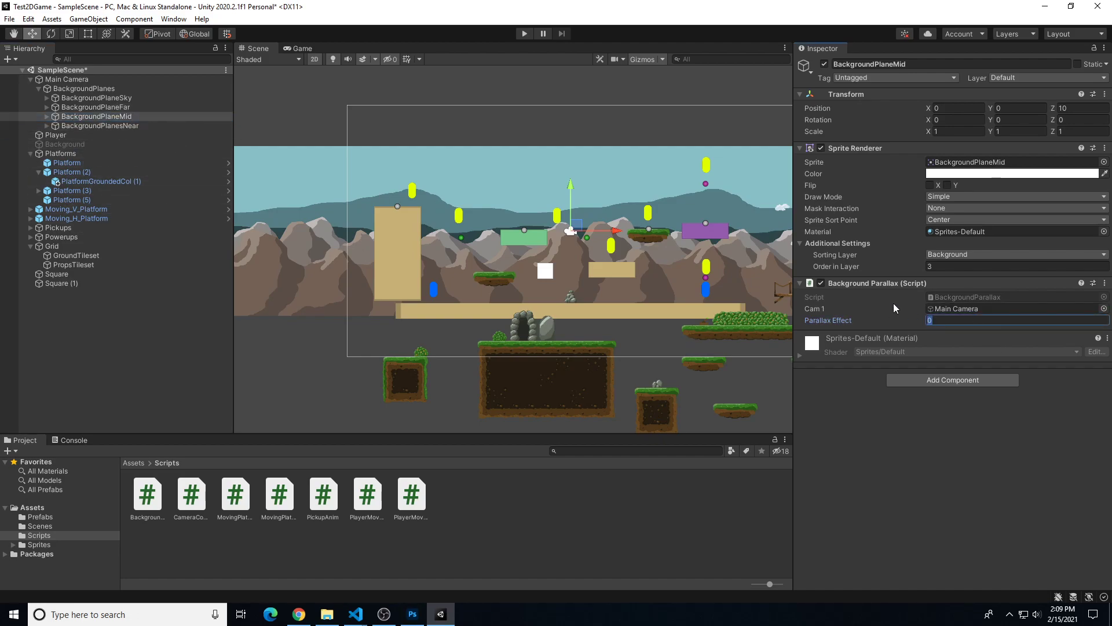
pyautogui.click(139, 126)
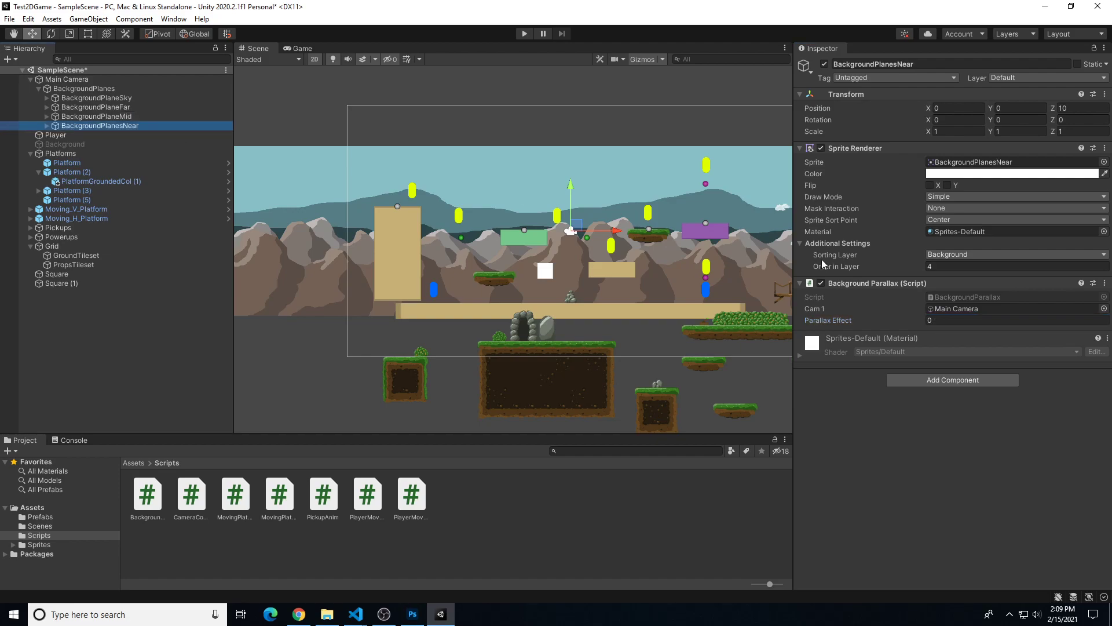
pyautogui.write('0.25')
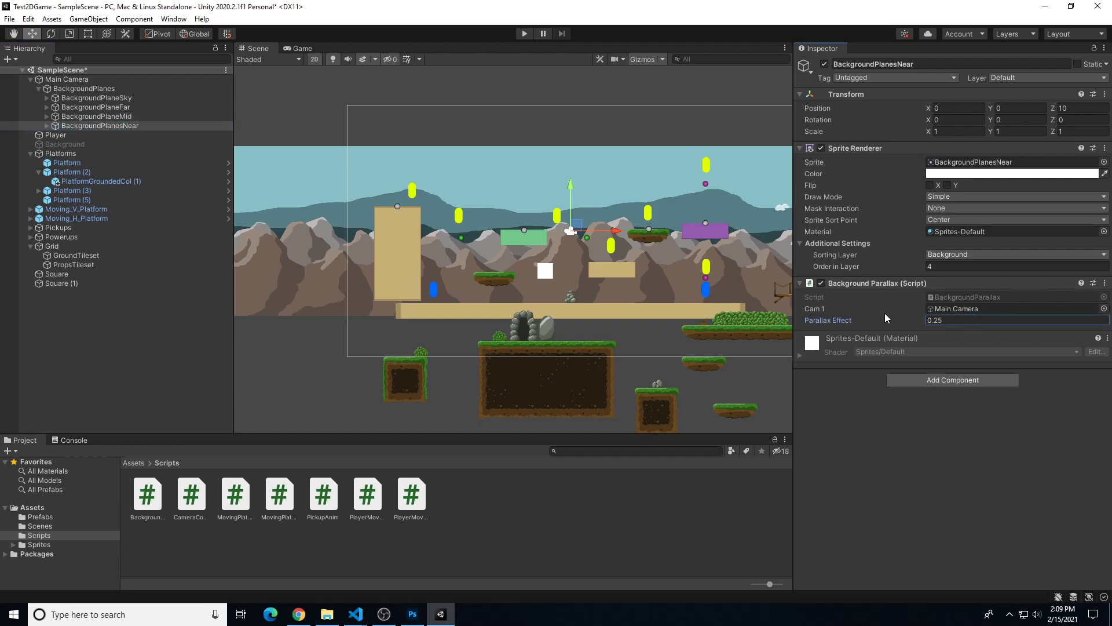
pyautogui.click(145, 124)
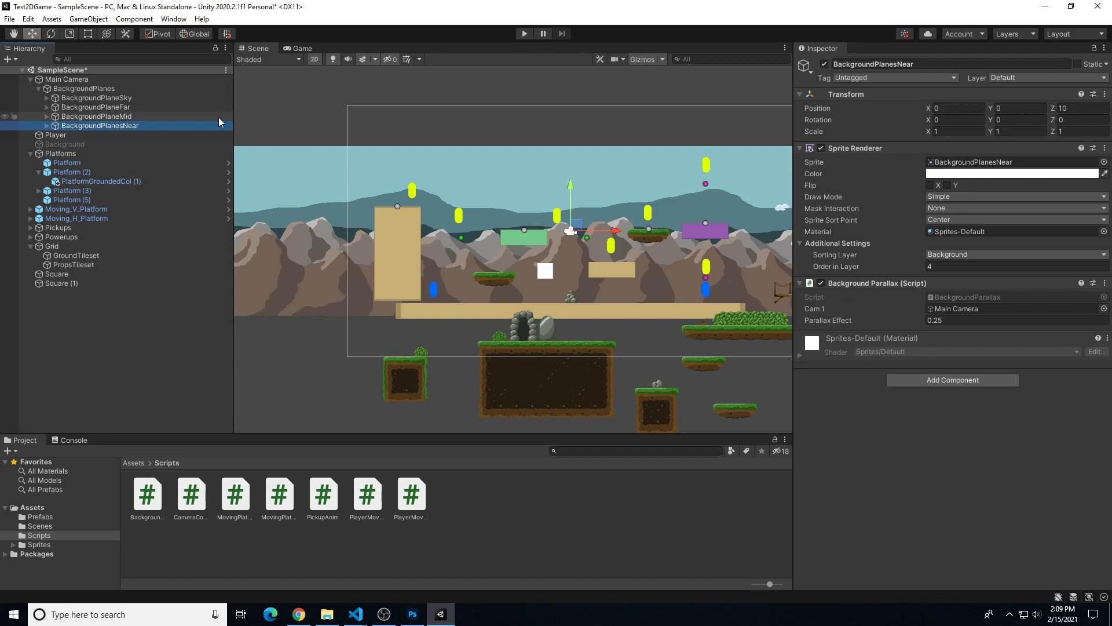
pyautogui.click(139, 117)
pyautogui.click(129, 108)
pyautogui.click(146, 97)
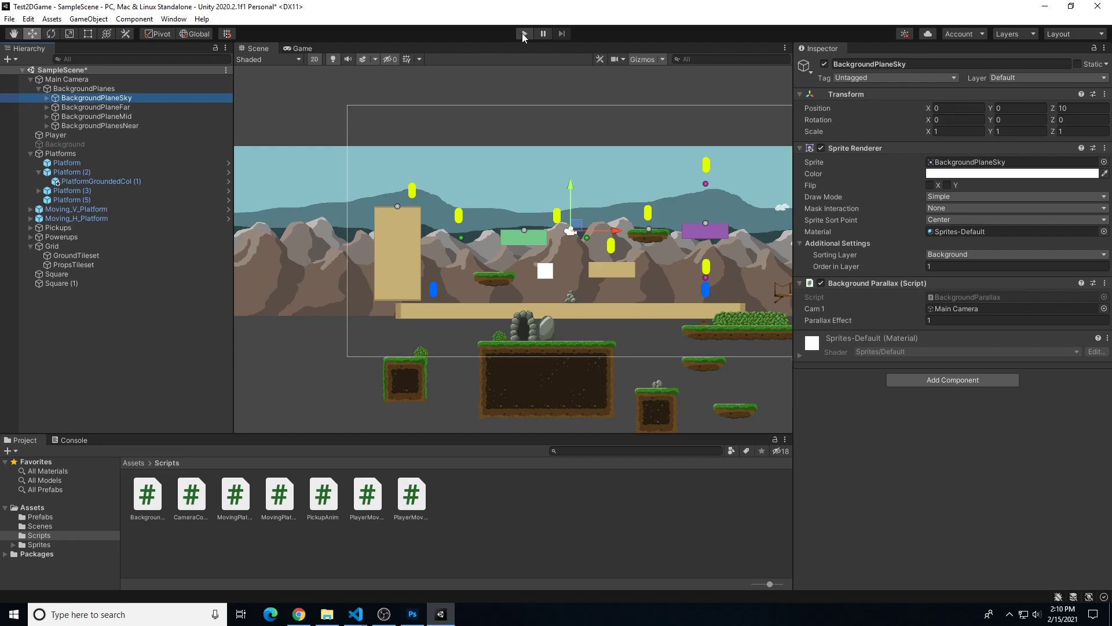
# Play-test the scene by moving the player back and forth to check the parallax speeds of the background layers, and stop playing
pyautogui.click(525, 34)
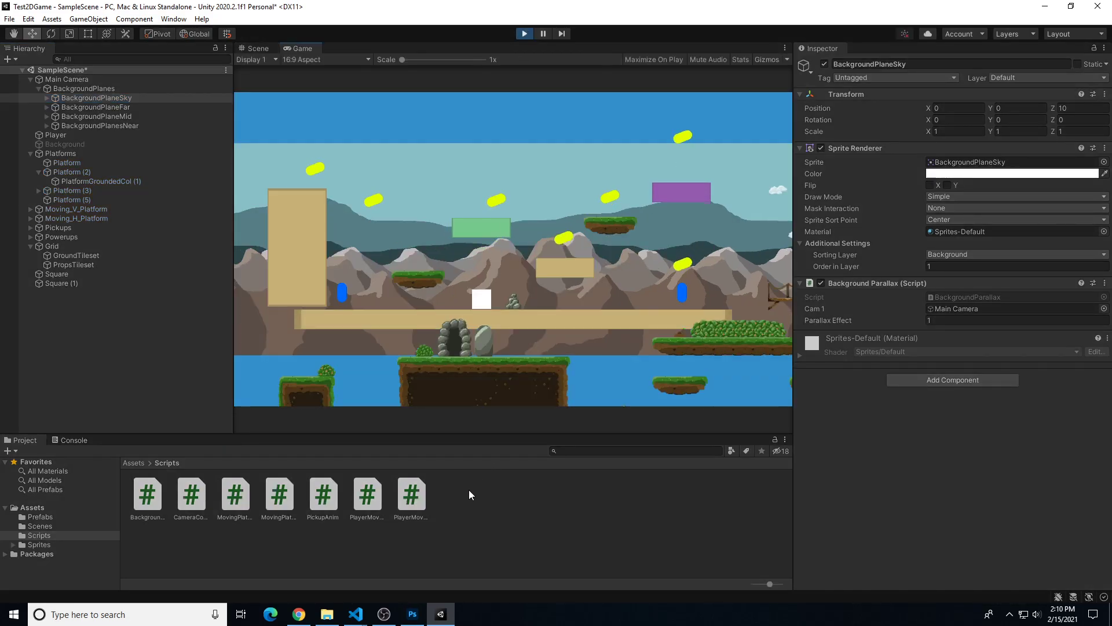
pyautogui.press('a')
pyautogui.press('d')
pyautogui.press('a')
pyautogui.press('d')
pyautogui.press('a')
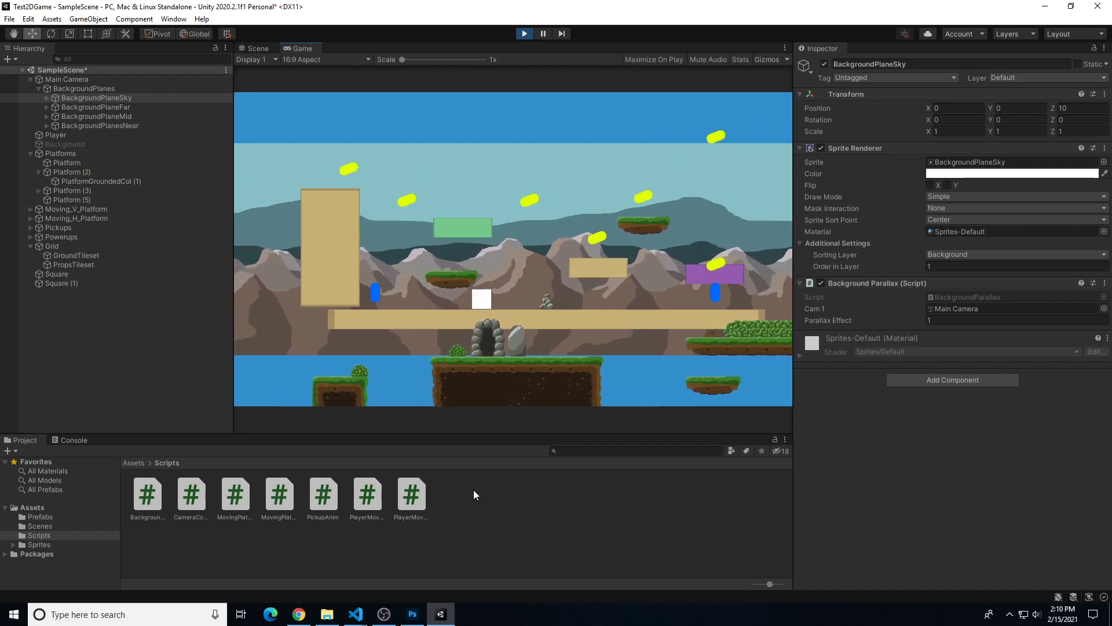
pyautogui.press('d')
pyautogui.press('a')
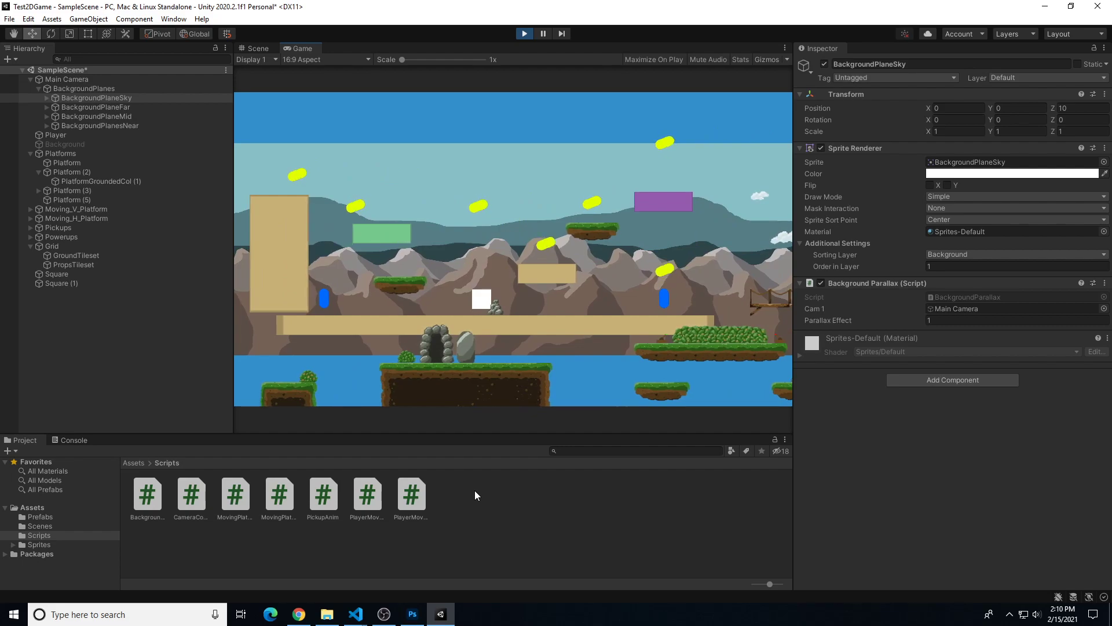
pyautogui.press('d')
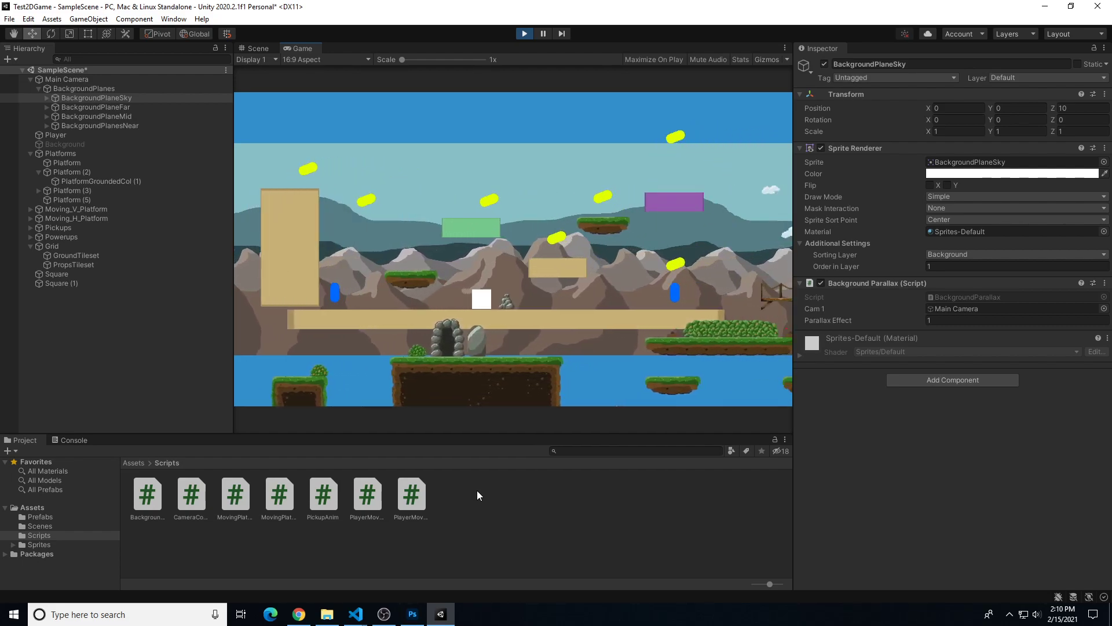
pyautogui.press('a')
pyautogui.press('d')
pyautogui.press('a')
pyautogui.press('d')
pyautogui.press('a')
pyautogui.press('d')
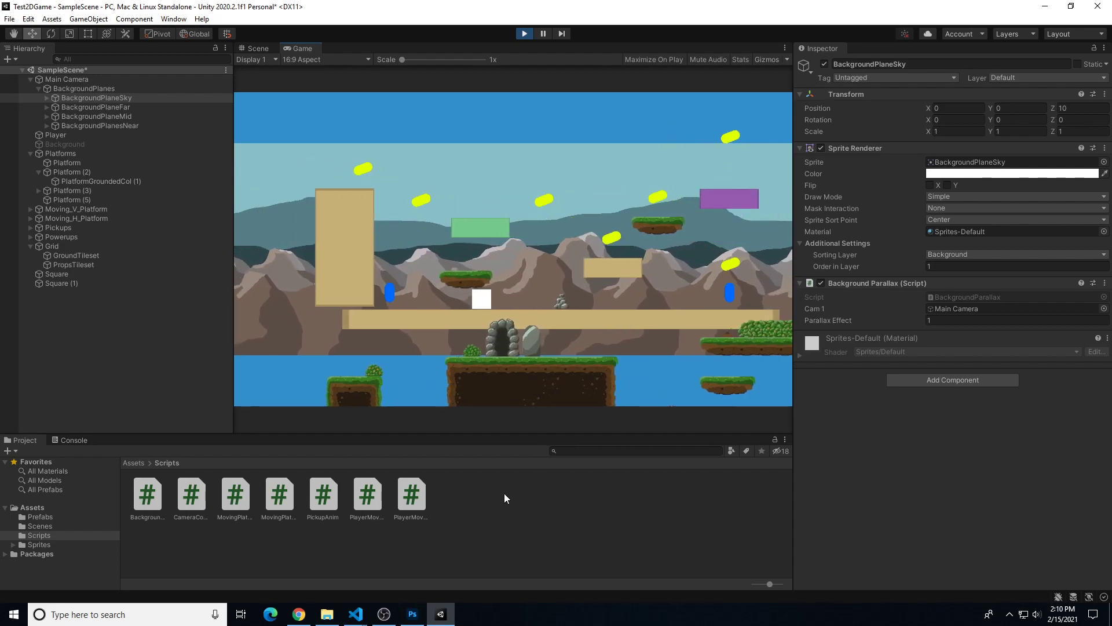
pyautogui.press('a')
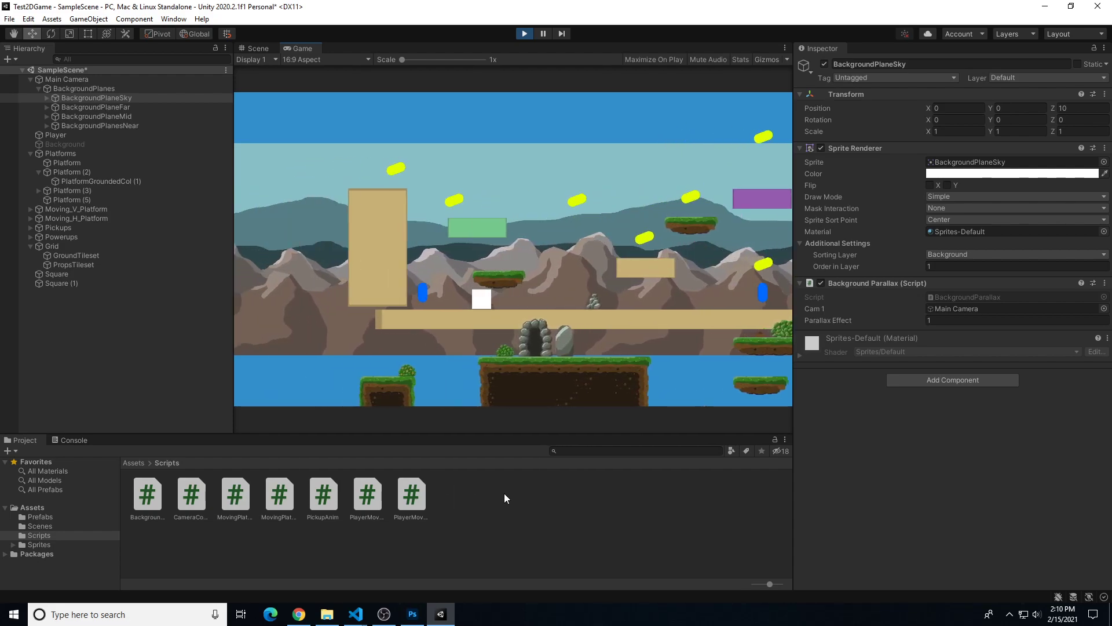
pyautogui.press('d')
pyautogui.press('a')
pyautogui.press('d')
pyautogui.press('a')
pyautogui.press('d')
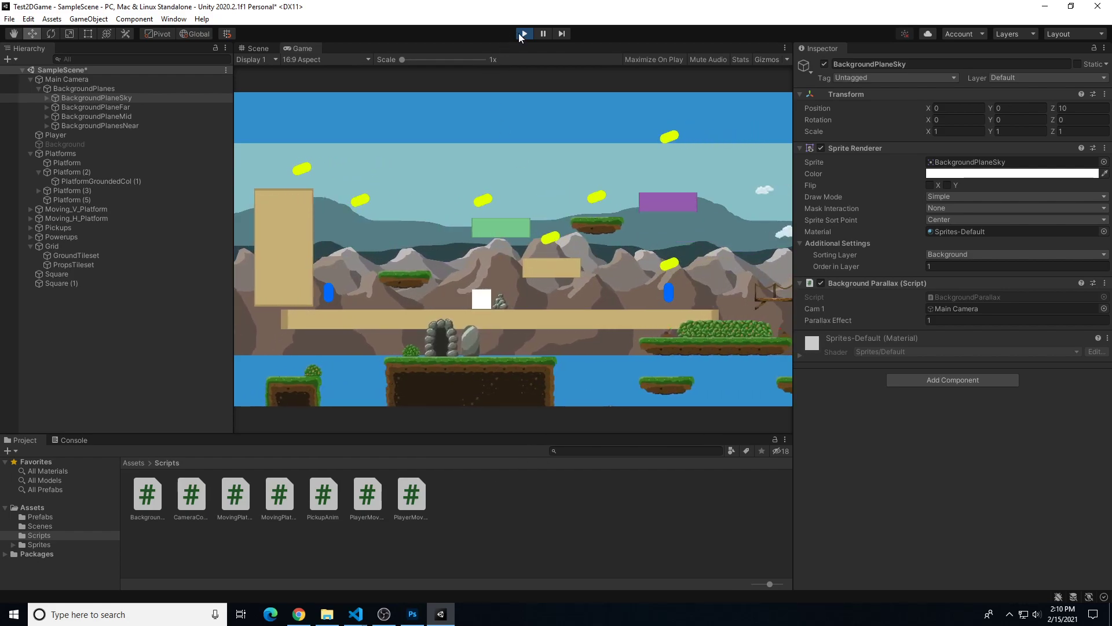
pyautogui.click(524, 33)
# Duplicate the long ground Platform (5) twice and place a copy at each end of it, the right one at X 22.28
pyautogui.click(576, 310)
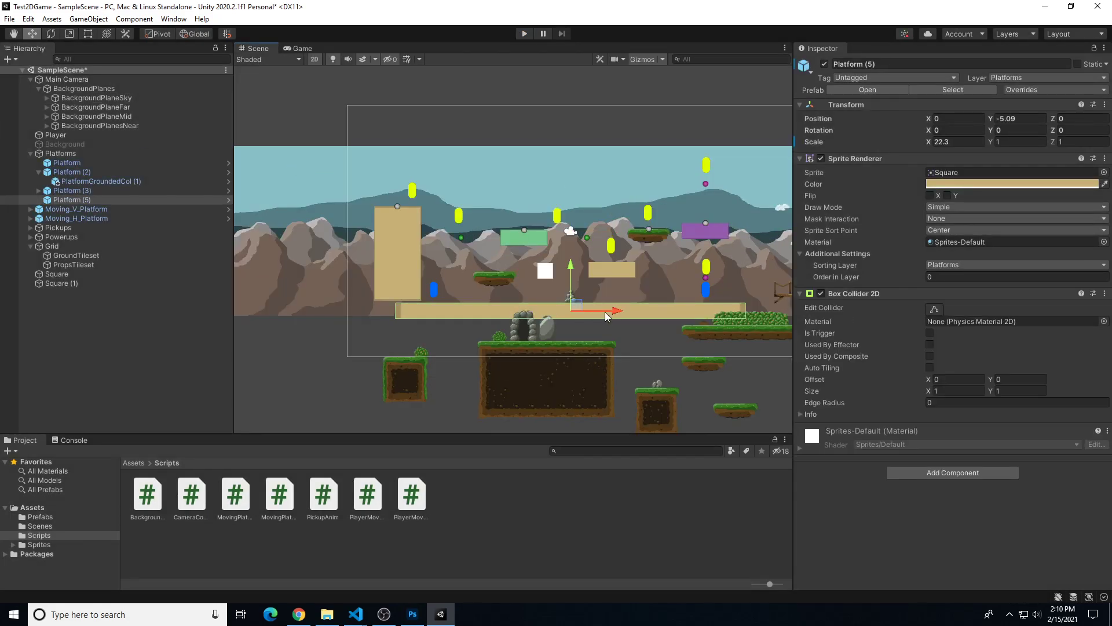
pyautogui.moveTo(644, 310); pyautogui.dragTo(643, 310, button='middle')
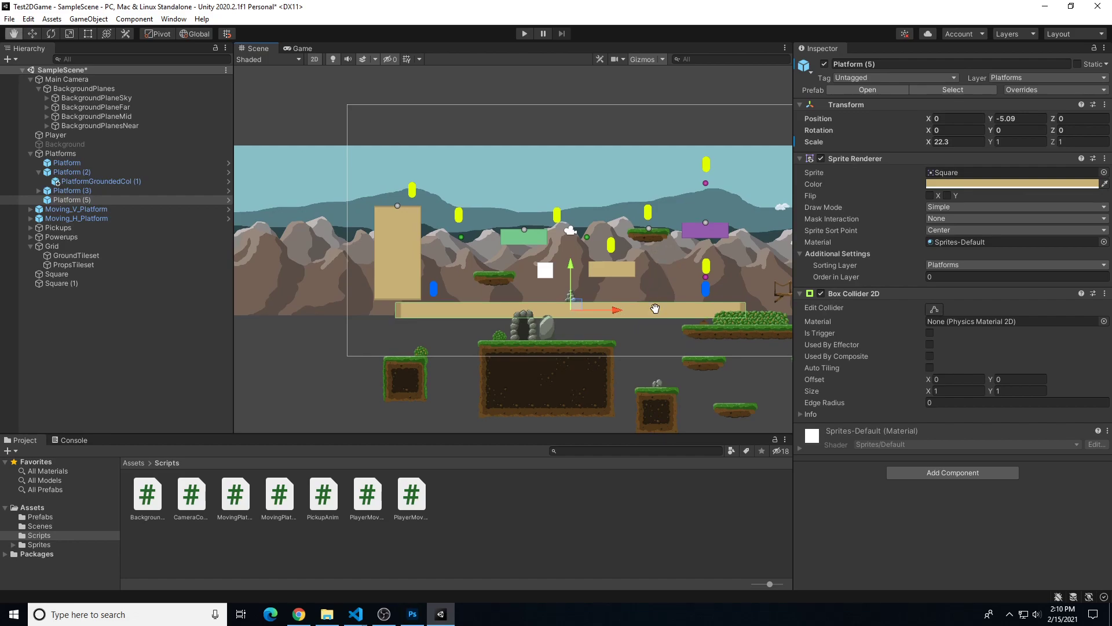
pyautogui.hotkey('ctrl', 'd')
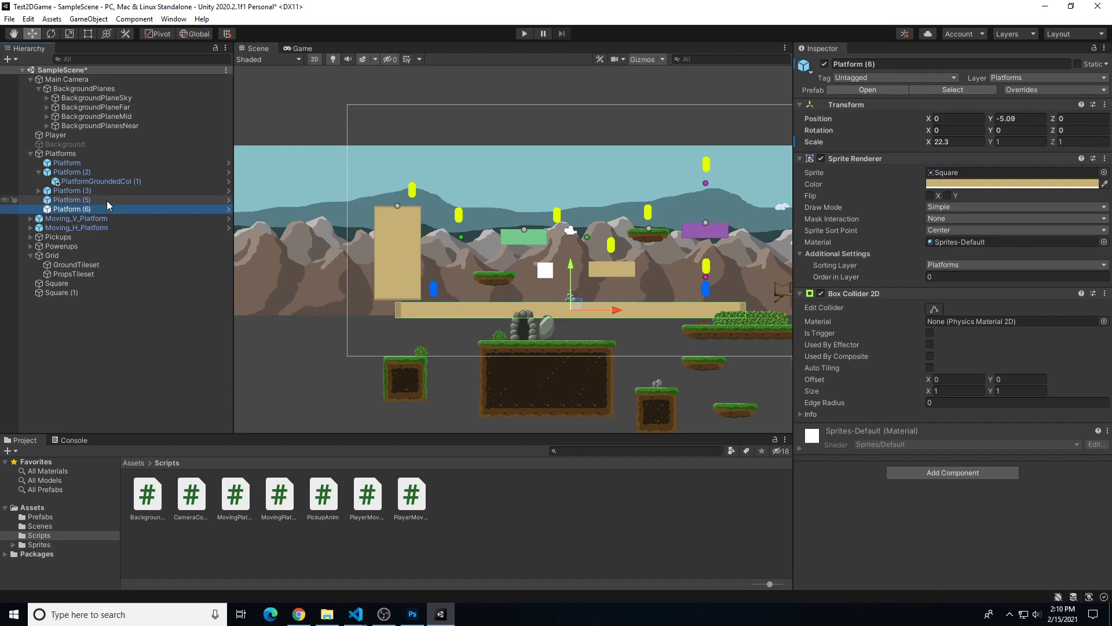
pyautogui.moveTo(616, 314); pyautogui.dragTo(770, 312)
pyautogui.hotkey('ctrl', 'd')
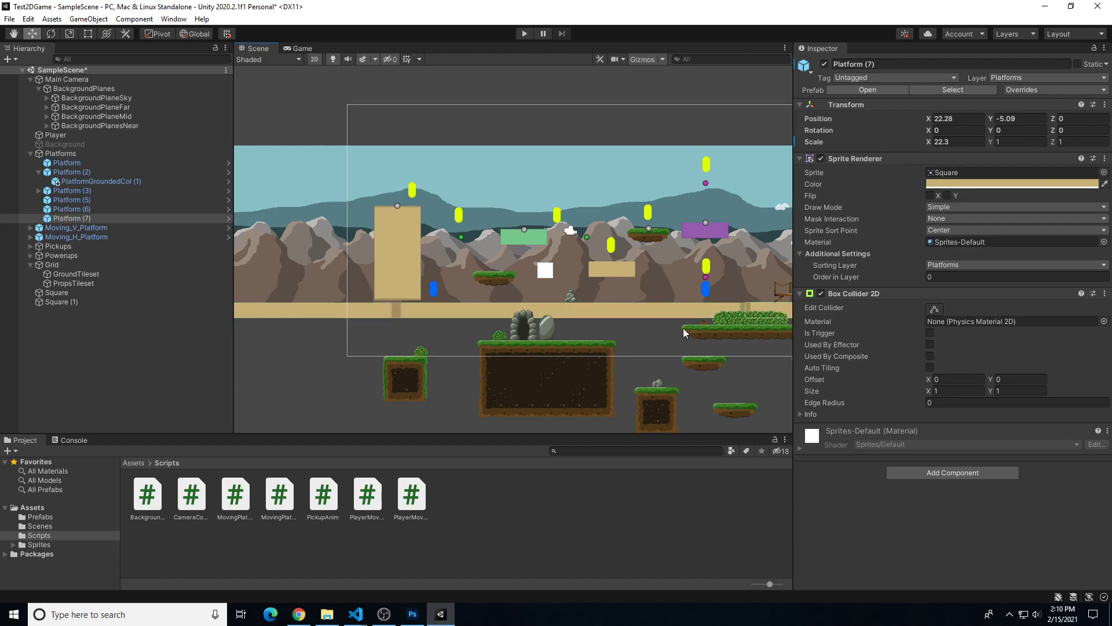
# Extend the ground with another copy of the long platform at X 43.86, and deactivate the GroundTileset object
pyautogui.press('f')
pyautogui.hotkey('ctrl', 'd')
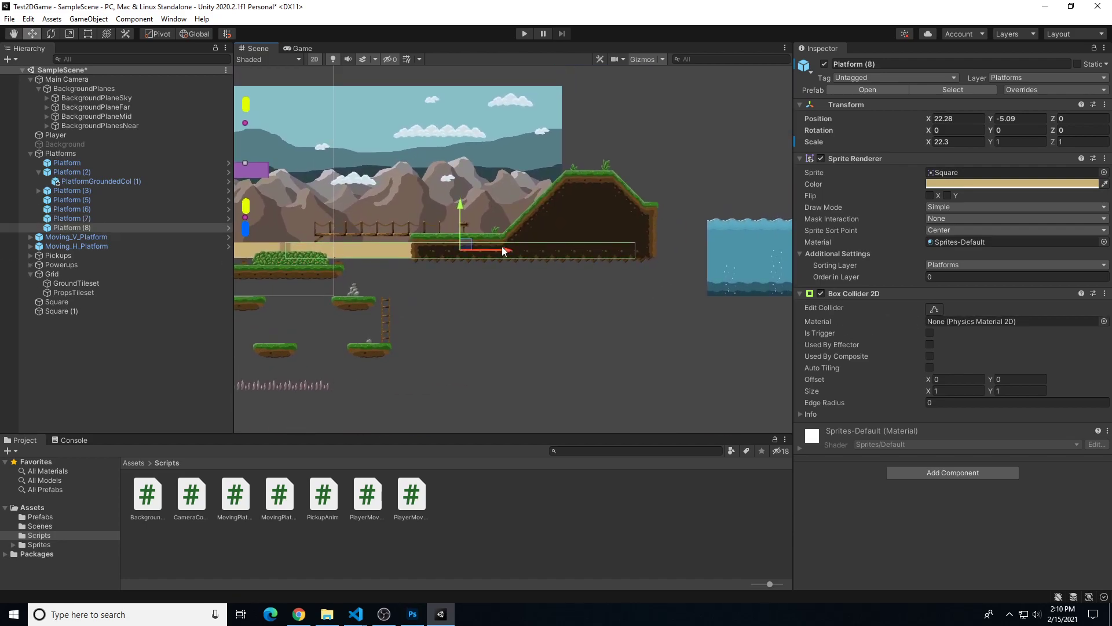
pyautogui.moveTo(503, 249); pyautogui.dragTo(667, 263)
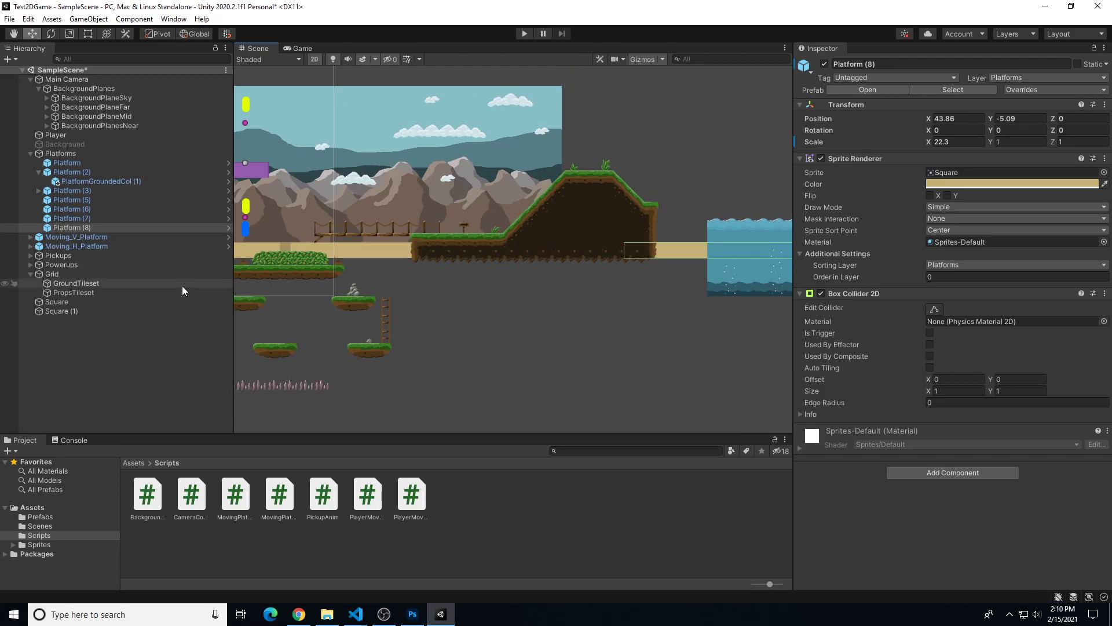
pyautogui.click(93, 283)
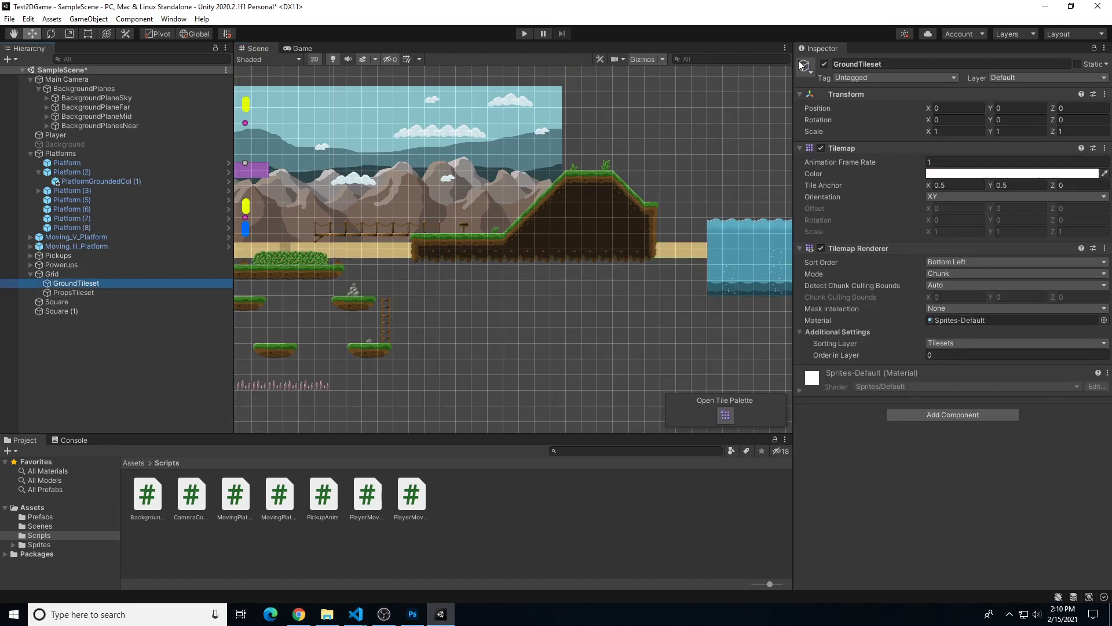
pyautogui.click(824, 64)
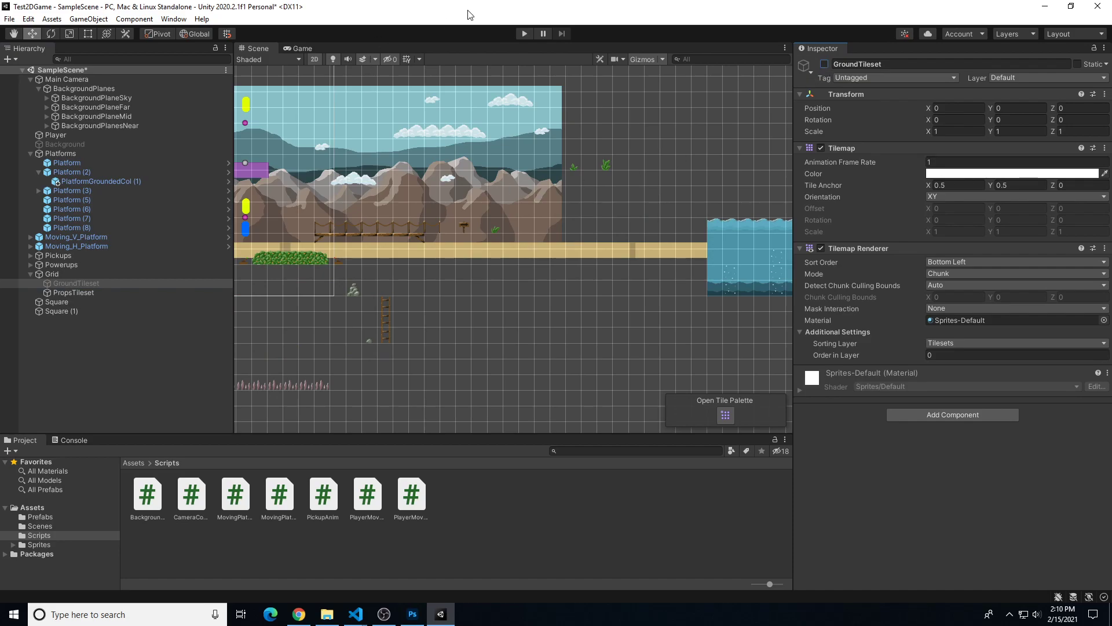
# Play-test the scene by running the player along the extended ground to check that the background repeats, and stop playing
pyautogui.click(523, 33)
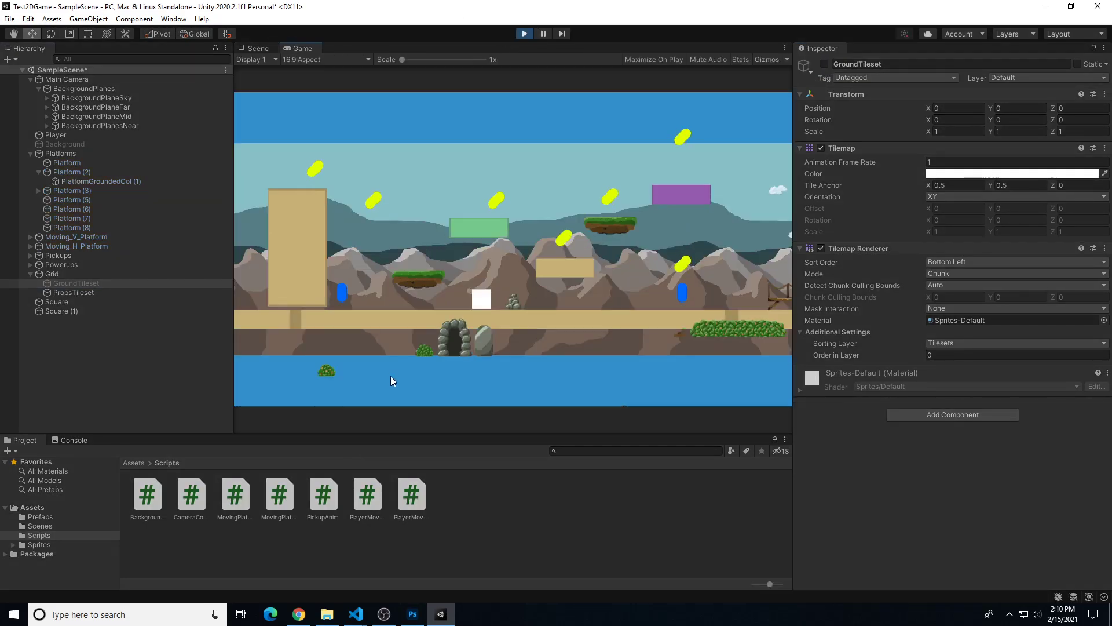
pyautogui.press('d')
pyautogui.press('space')
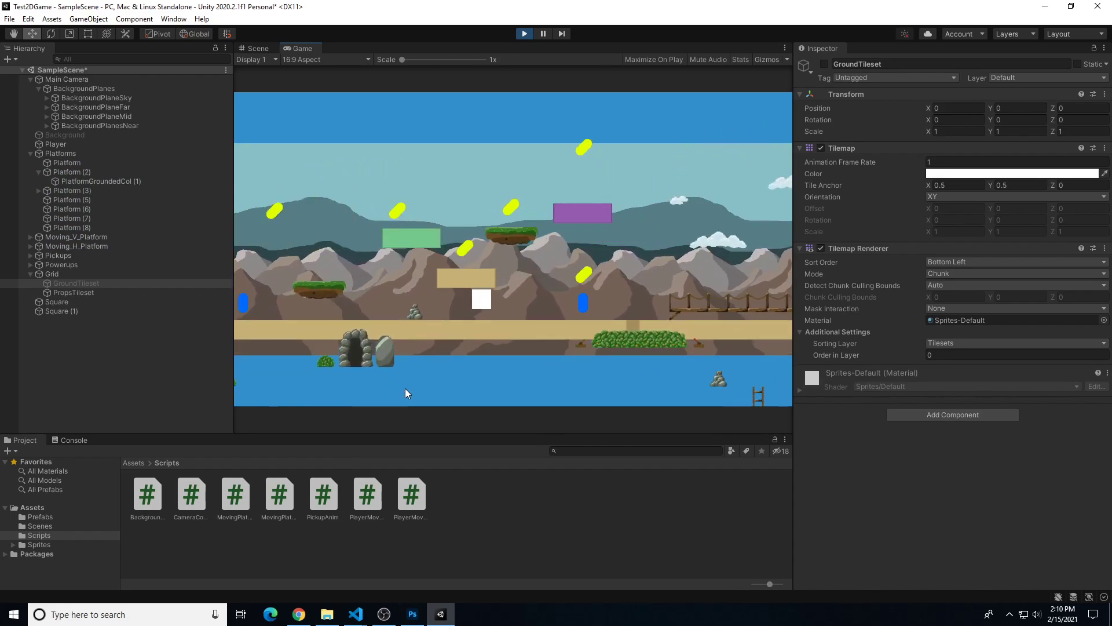
pyautogui.press('d')
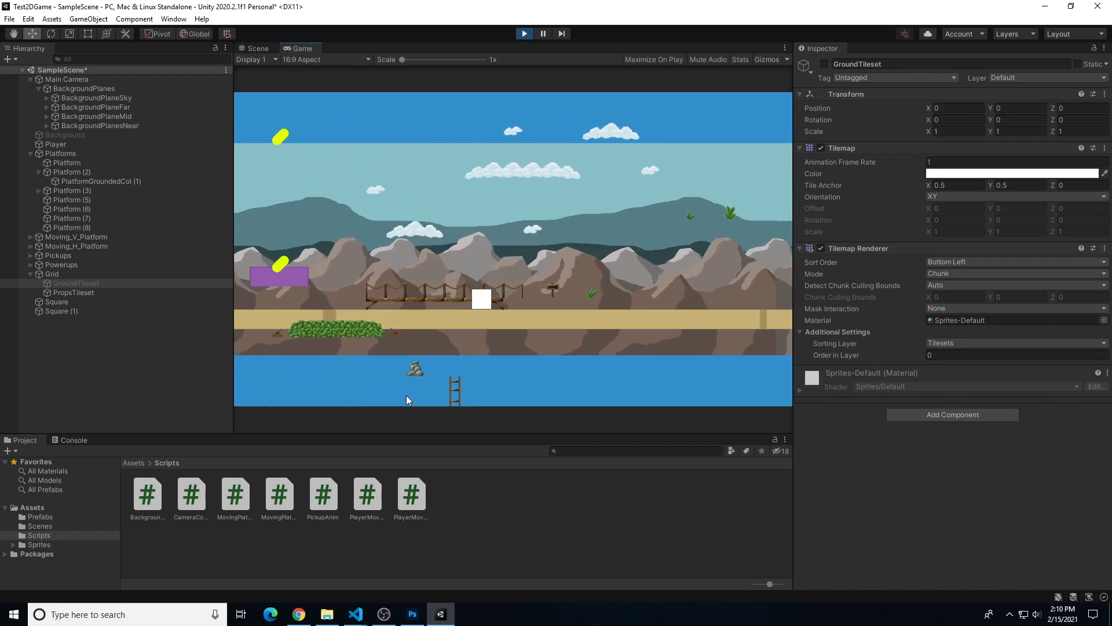
pyautogui.press('d')
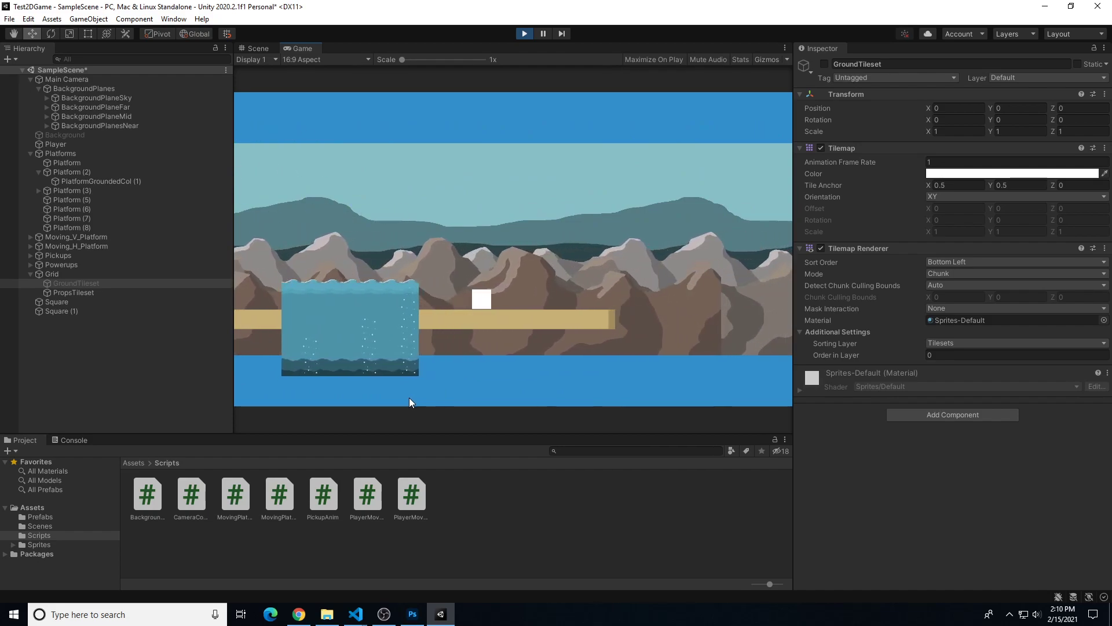
pyautogui.press('a')
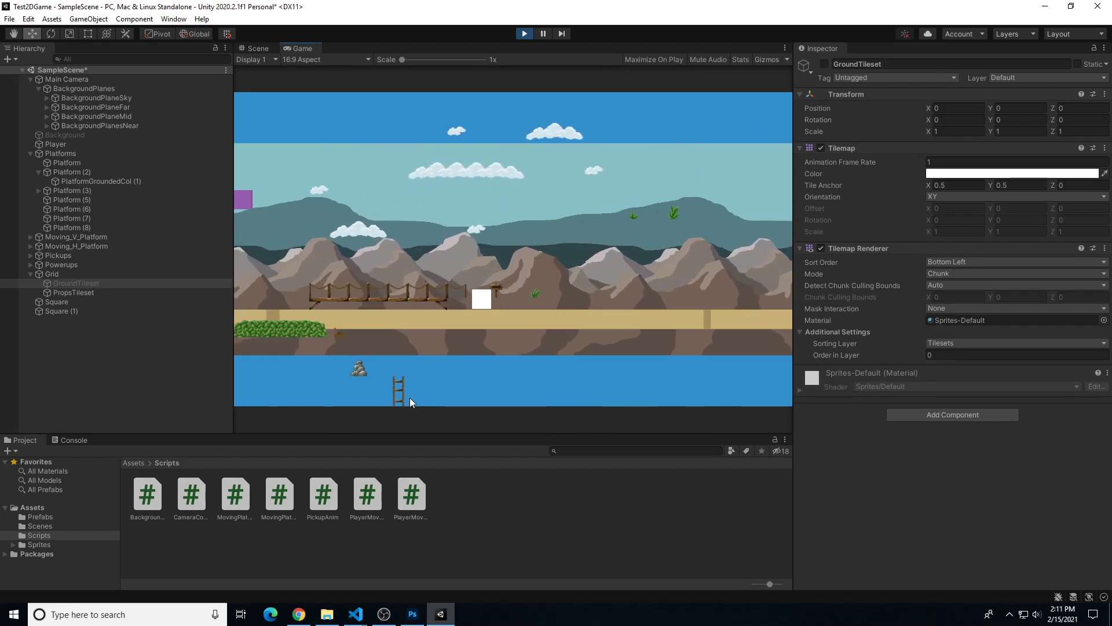
pyautogui.press('d')
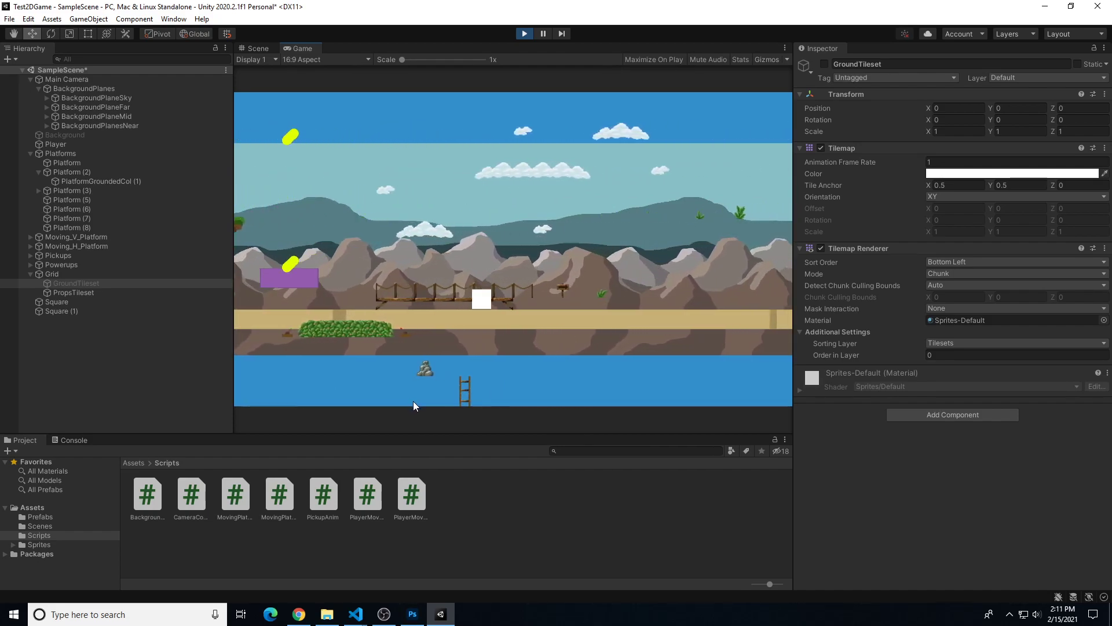
pyautogui.press('d')
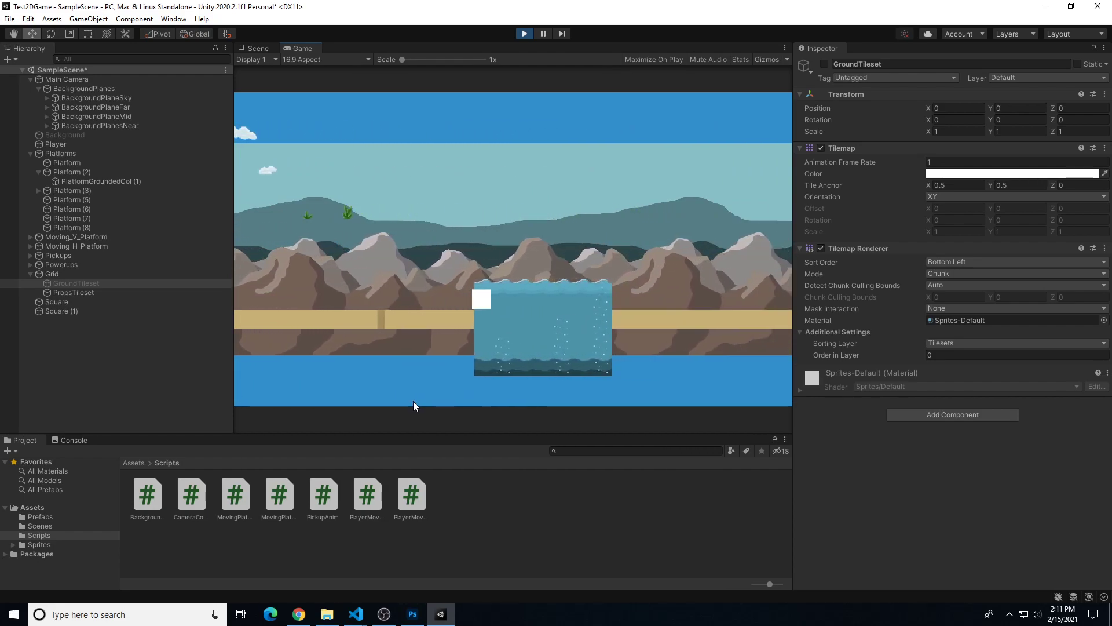
pyautogui.press('a')
pyautogui.press('d')
pyautogui.press('a')
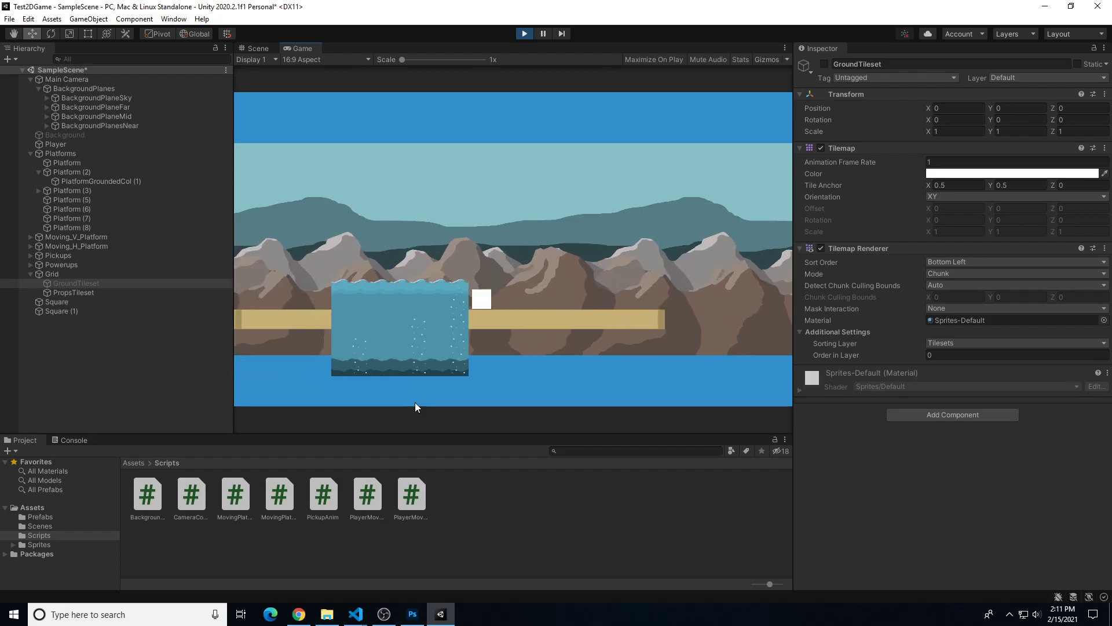
pyautogui.press('a')
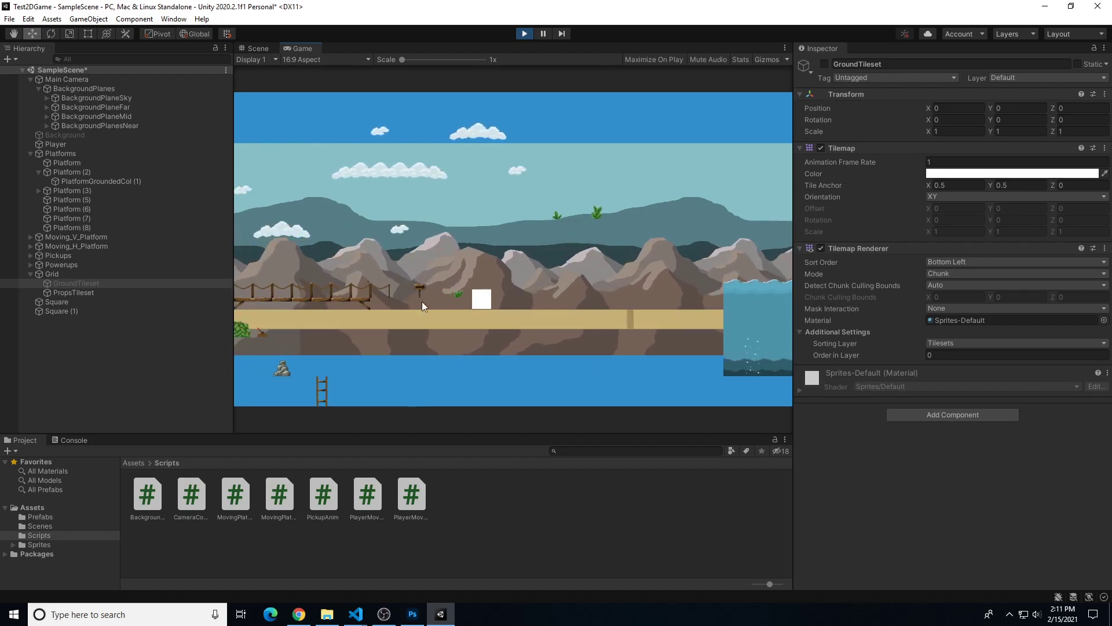
pyautogui.click(527, 34)
# Set the orthographic Size of Main Camera to 5
pyautogui.click(99, 78)
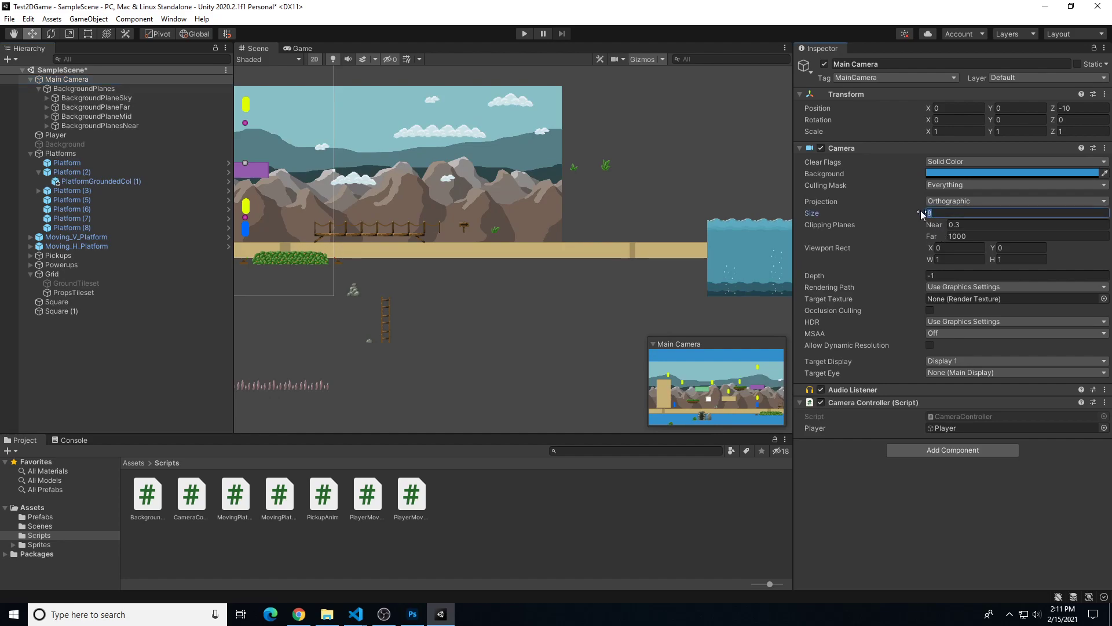
pyautogui.write('5')
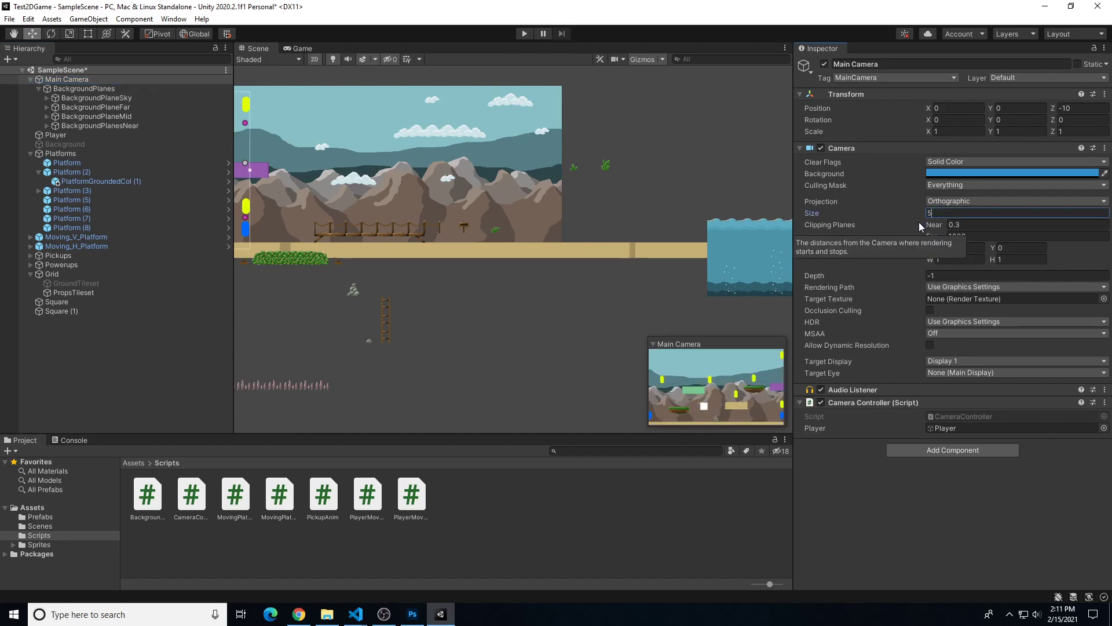
pyautogui.press('Return')
pyautogui.press('f')
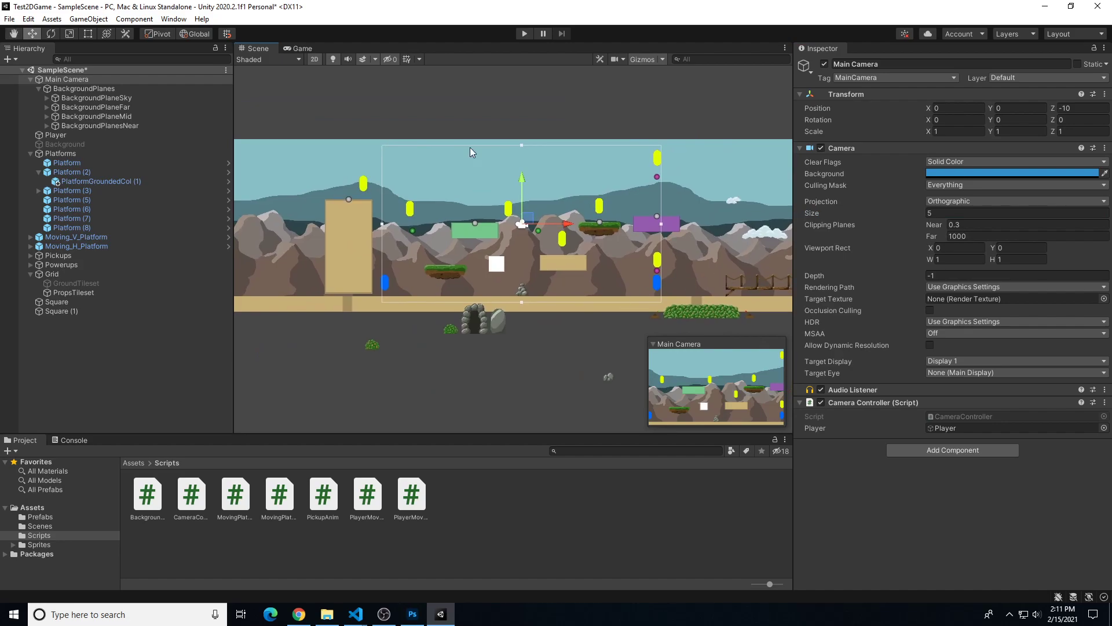
# Play-test the scene with the new camera size, running the player back and forth along the ground to check the parallax layers, and stop playing
pyautogui.click(526, 34)
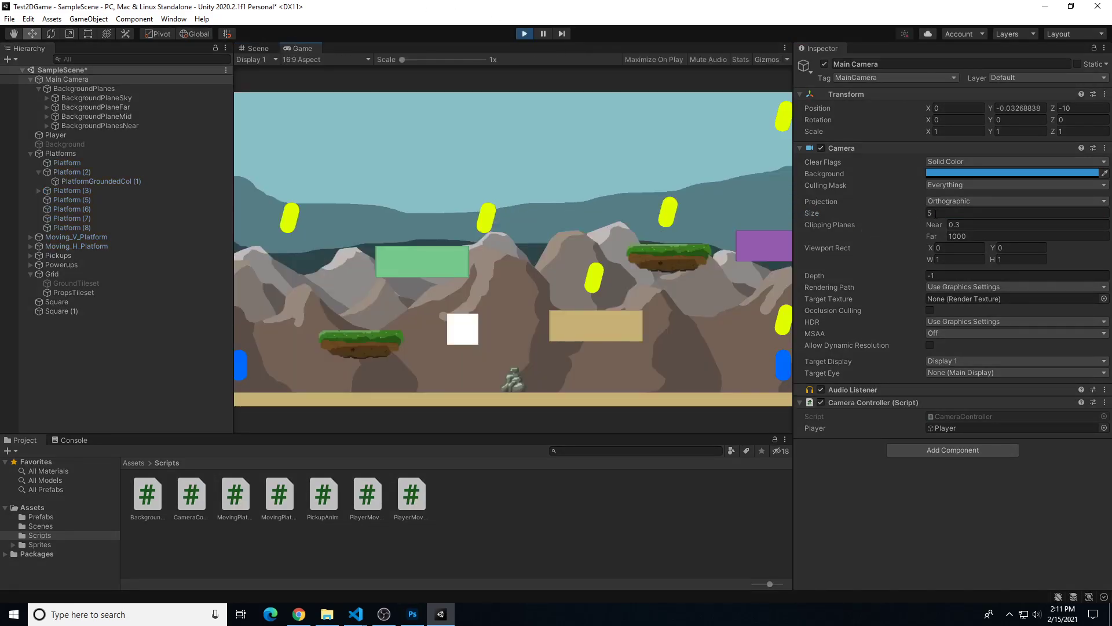
pyautogui.press('a')
pyautogui.press('d')
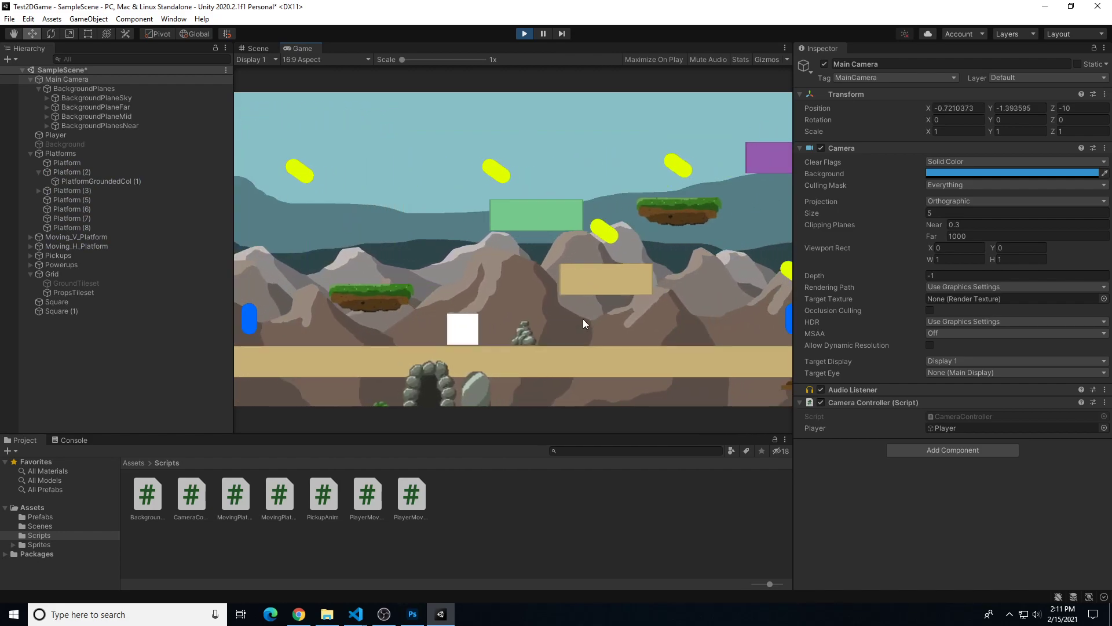
pyautogui.press('space')
pyautogui.press('d')
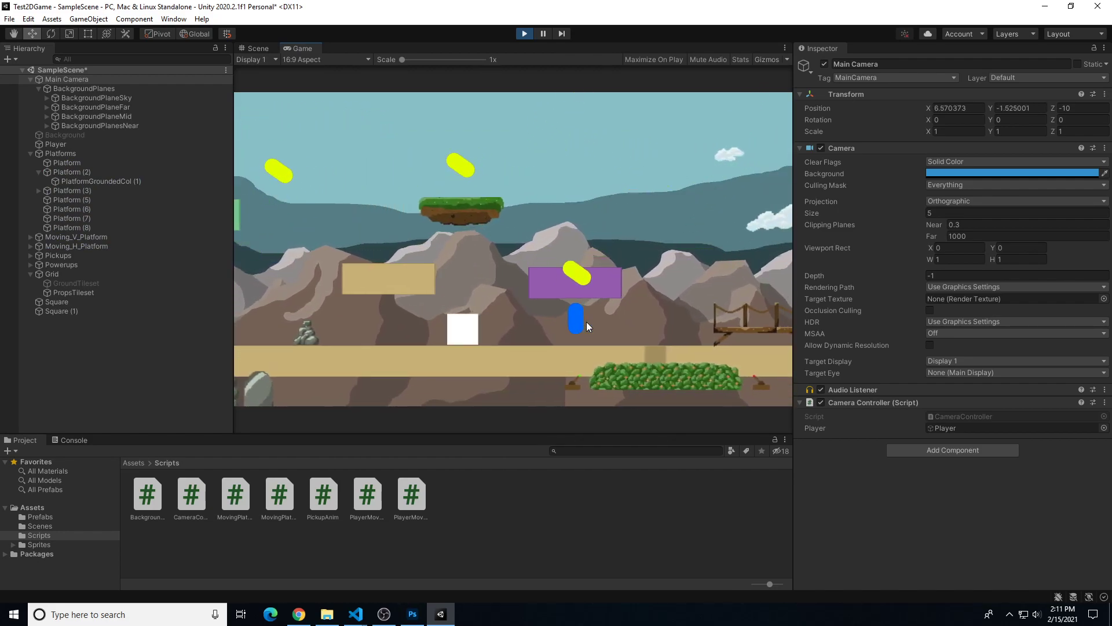
pyautogui.press('d')
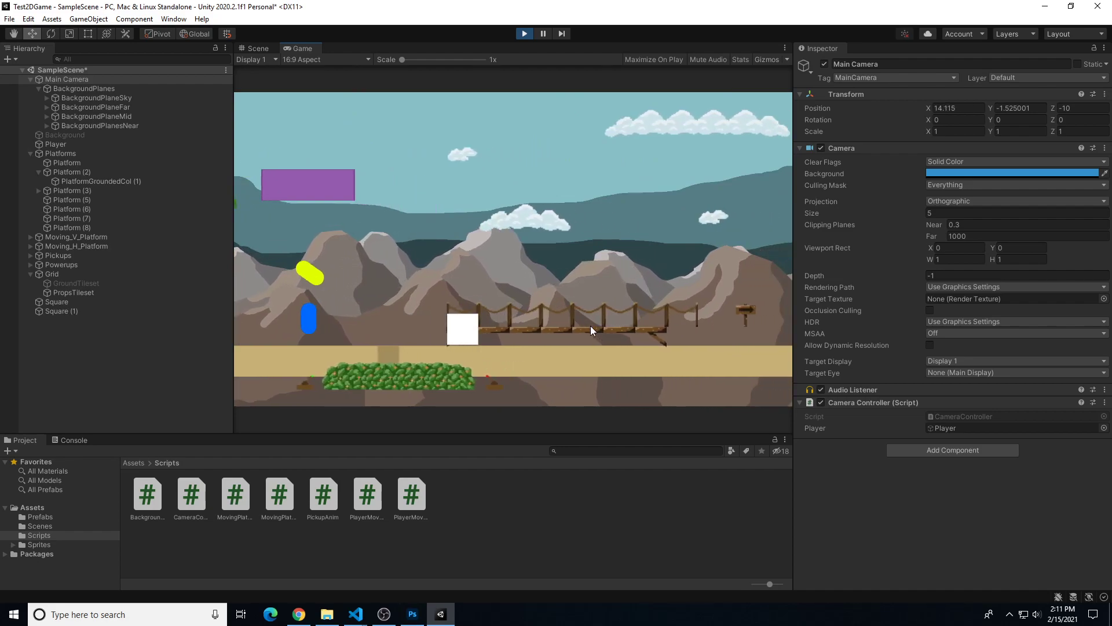
pyautogui.press('d')
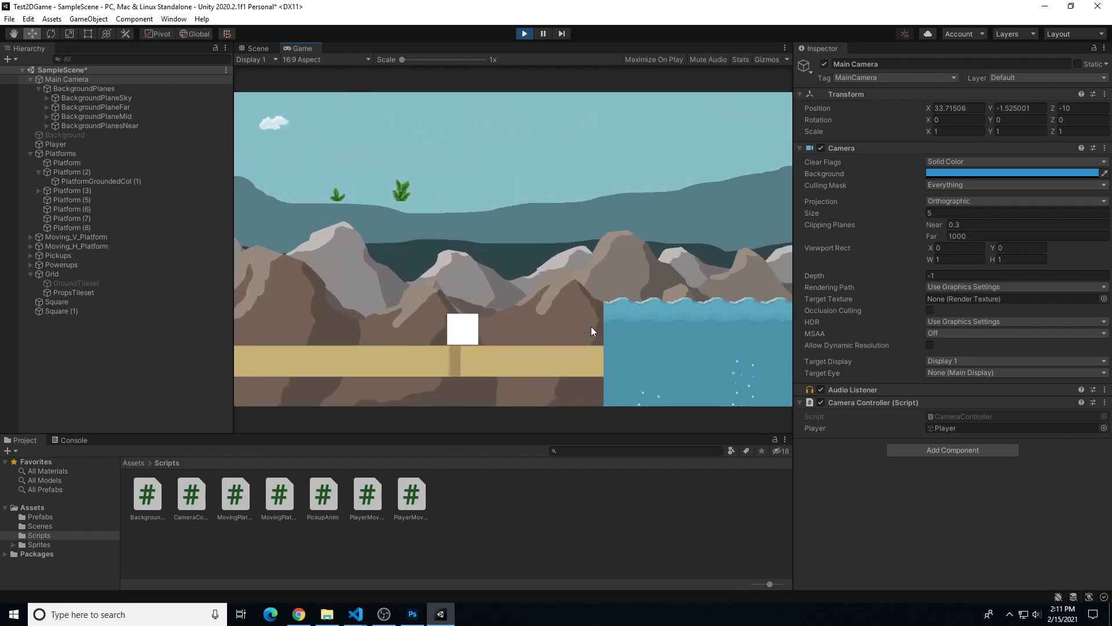
pyautogui.press('a')
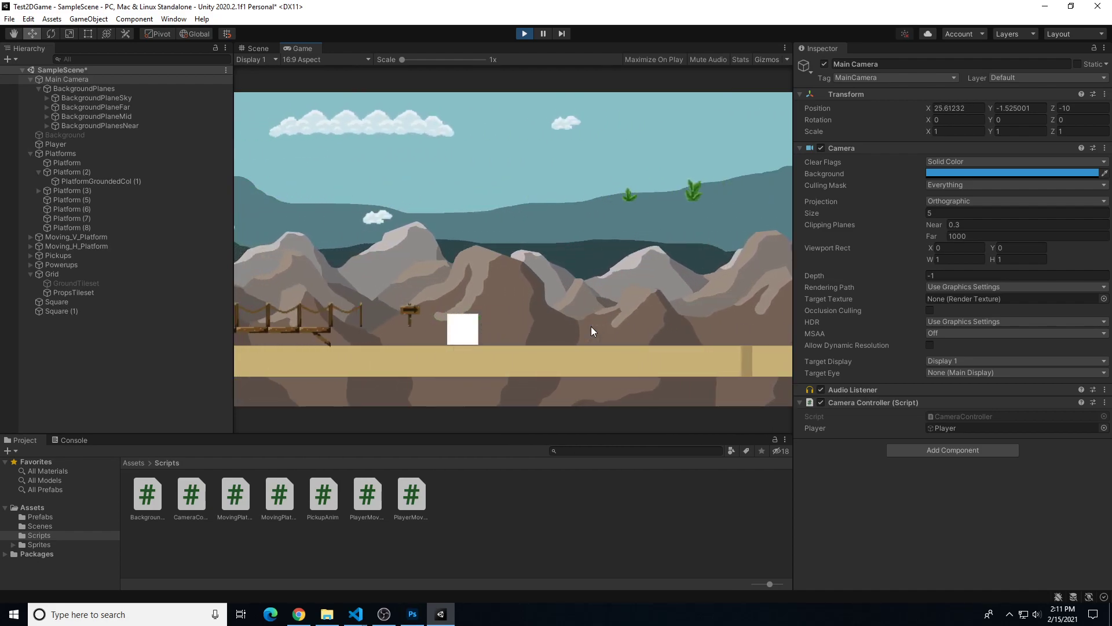
pyautogui.press('d')
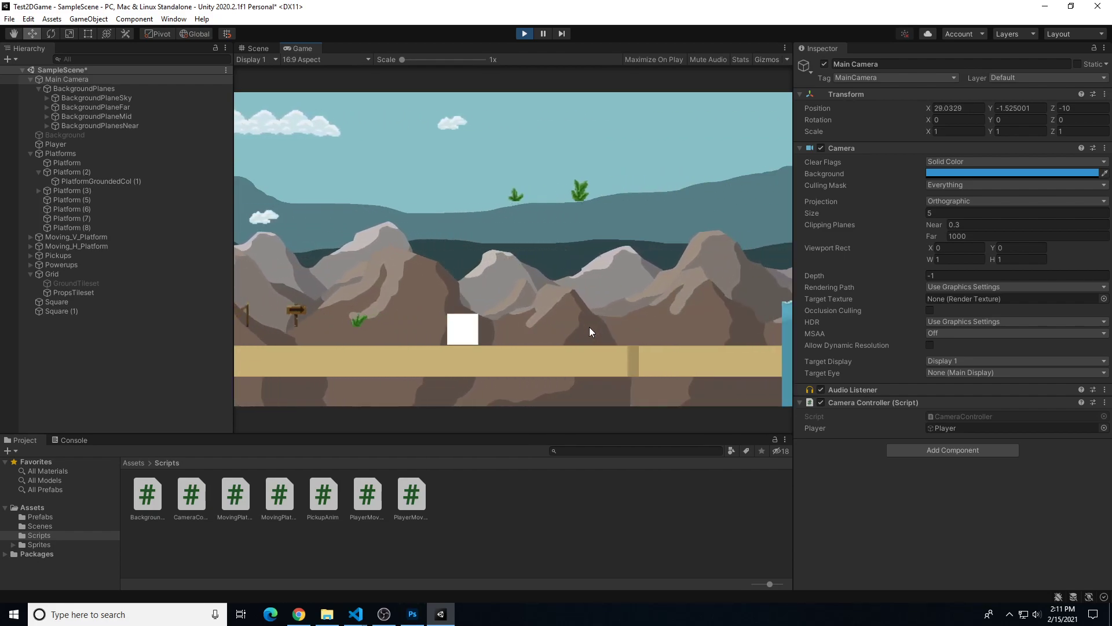
pyautogui.press('d')
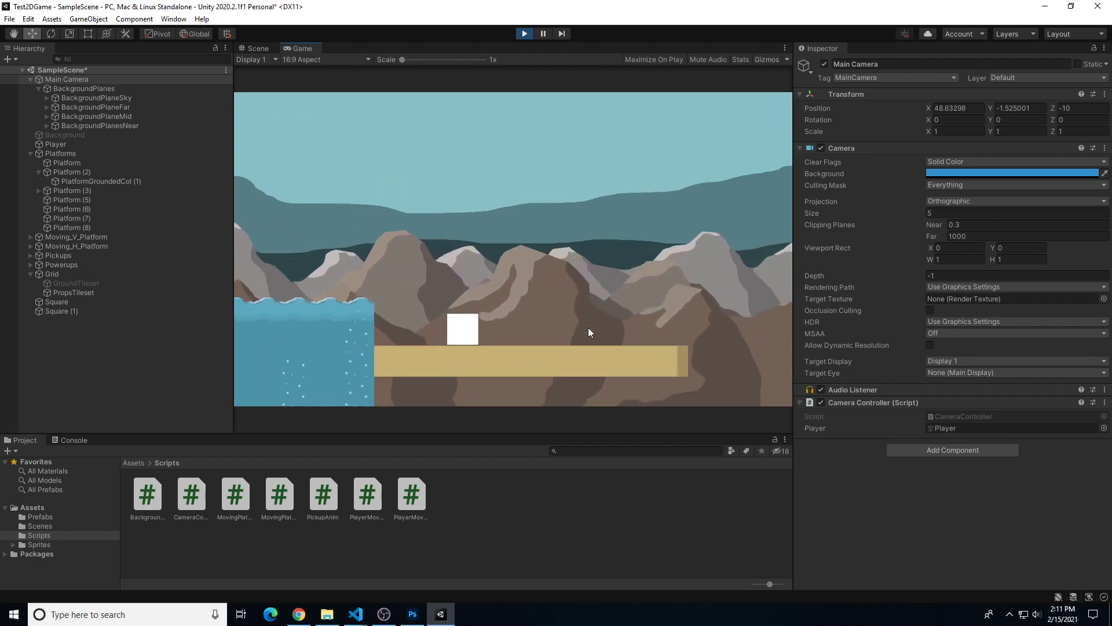
pyautogui.press('a')
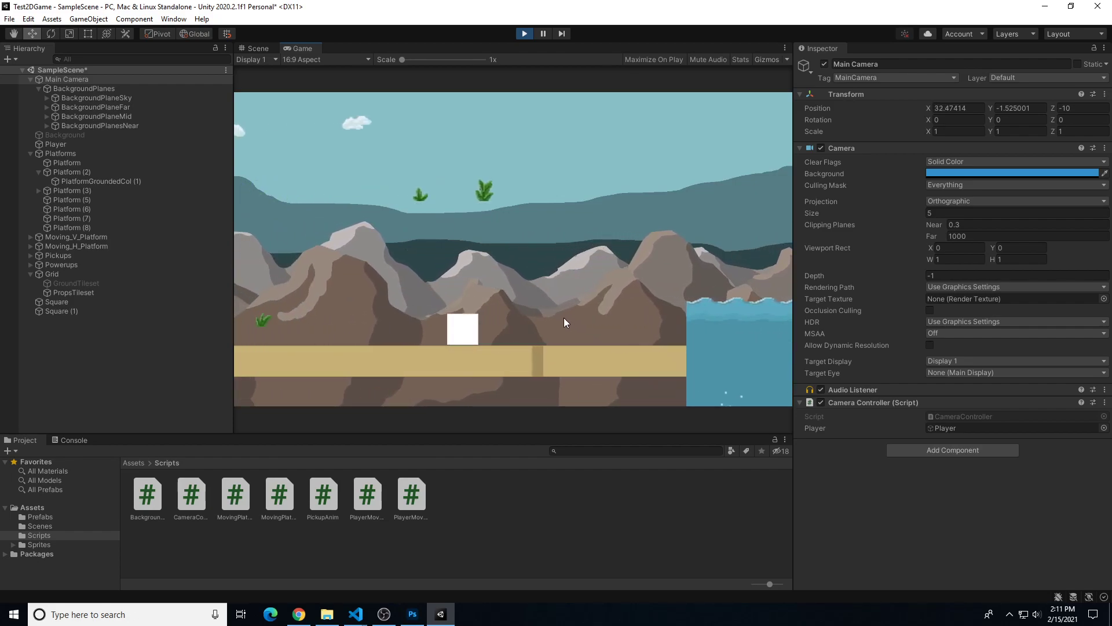
pyautogui.press('a')
pyautogui.press('d')
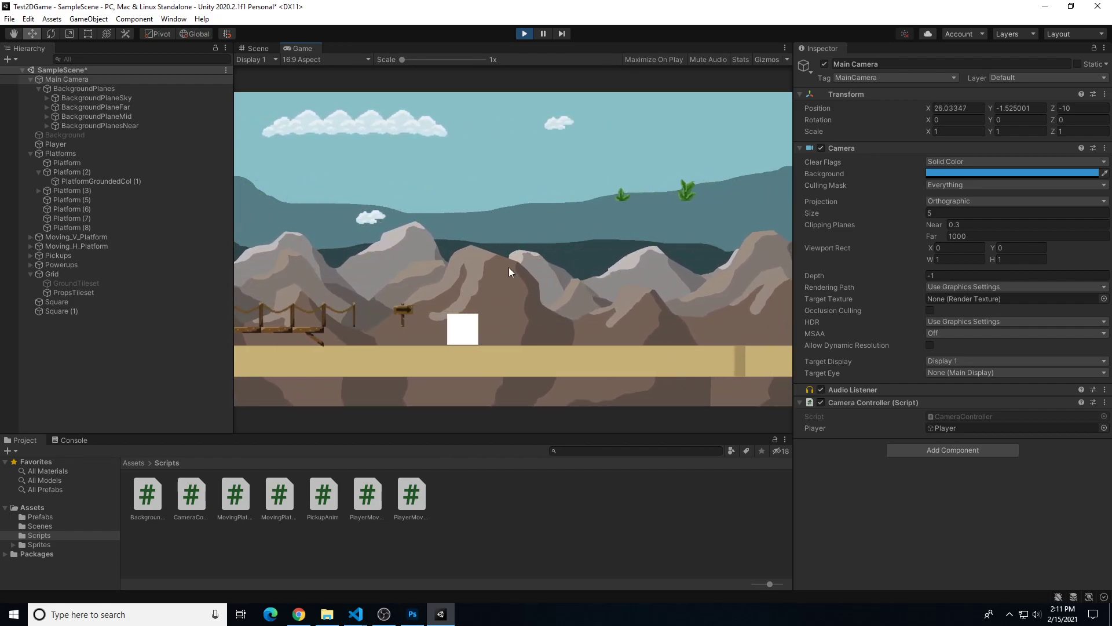
pyautogui.click(524, 33)
# Select the BackgroundPlaneSky layer to inspect its Background Parallax settings and its placement in the scene
pyautogui.click(126, 99)
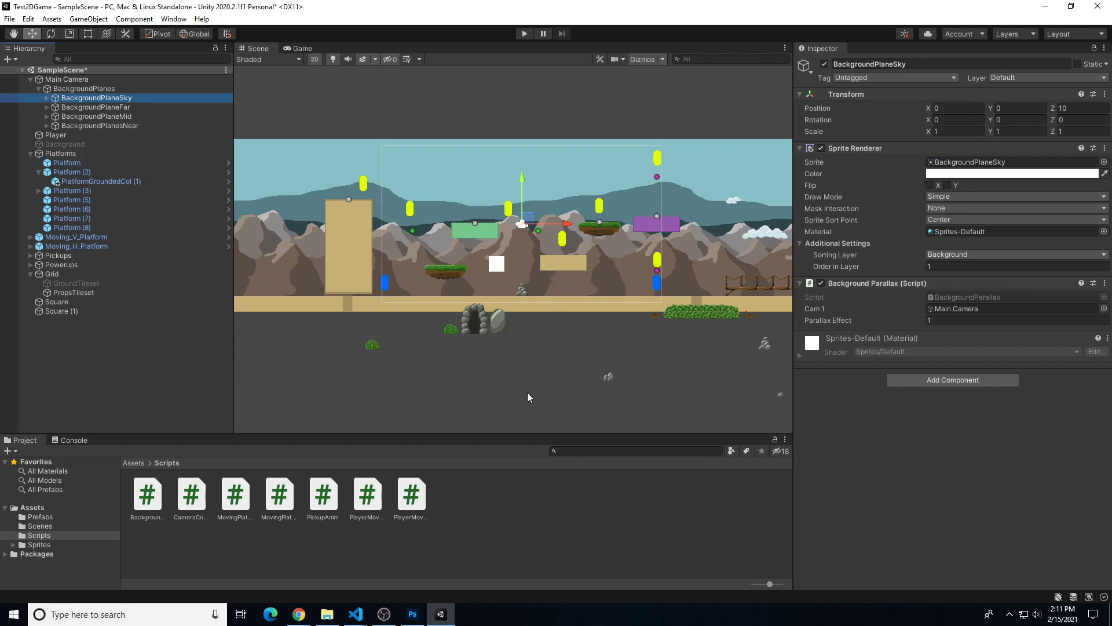
pyautogui.scroll(1, 529, 398)
pyautogui.moveTo(539, 370); pyautogui.dragTo(550, 421, button='middle')
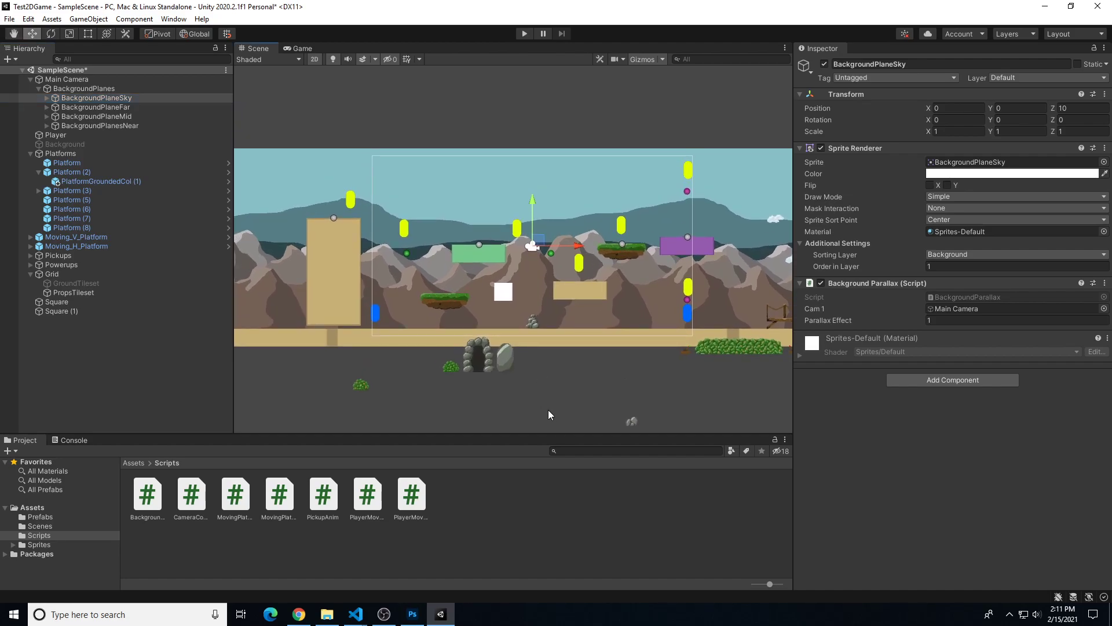